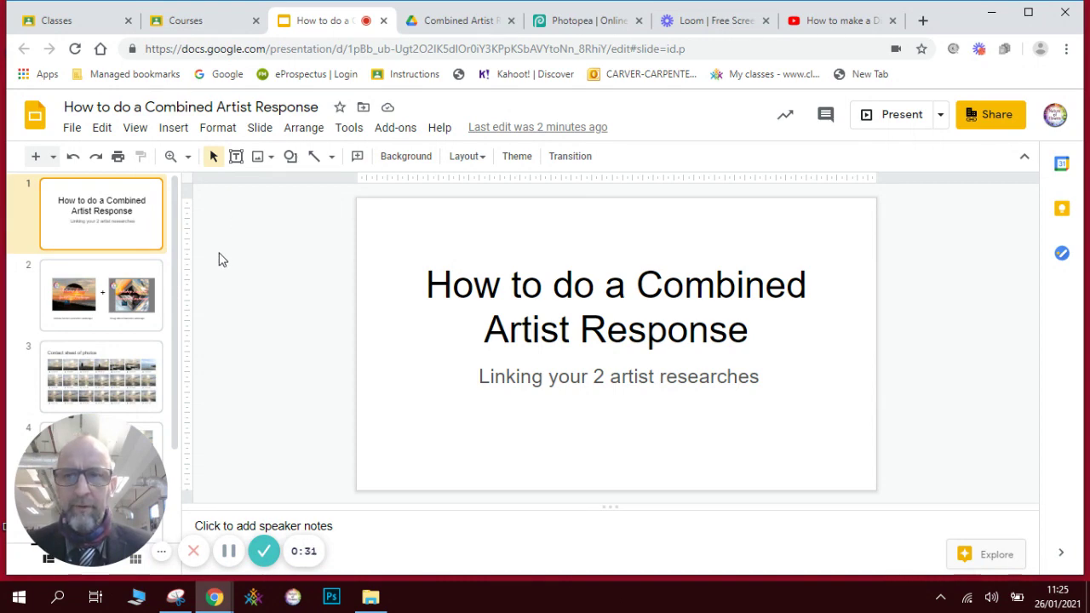
# Look through the six slides of the example presentation, from the artist pairing to the making of the response, and return to the title slide.
pyautogui.click(100, 284)
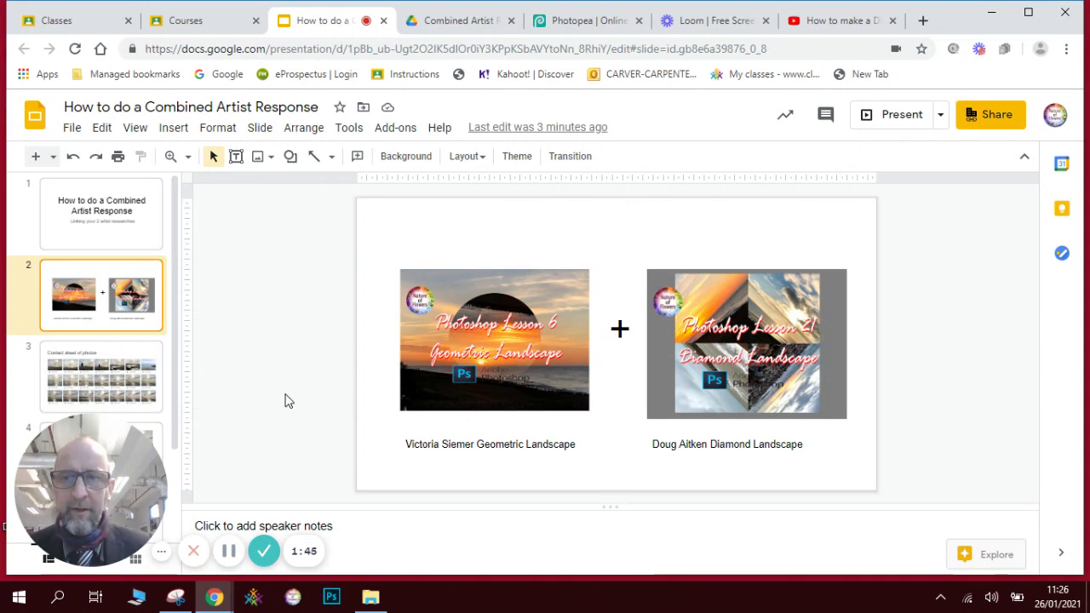
pyautogui.click(122, 389)
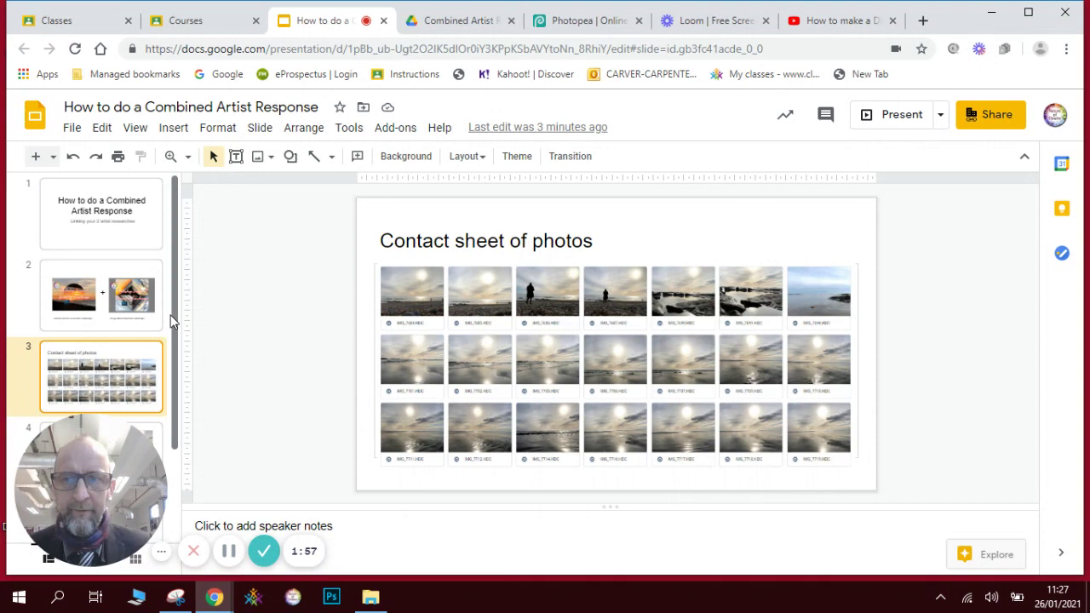
pyautogui.moveTo(170, 319); pyautogui.dragTo(181, 407)
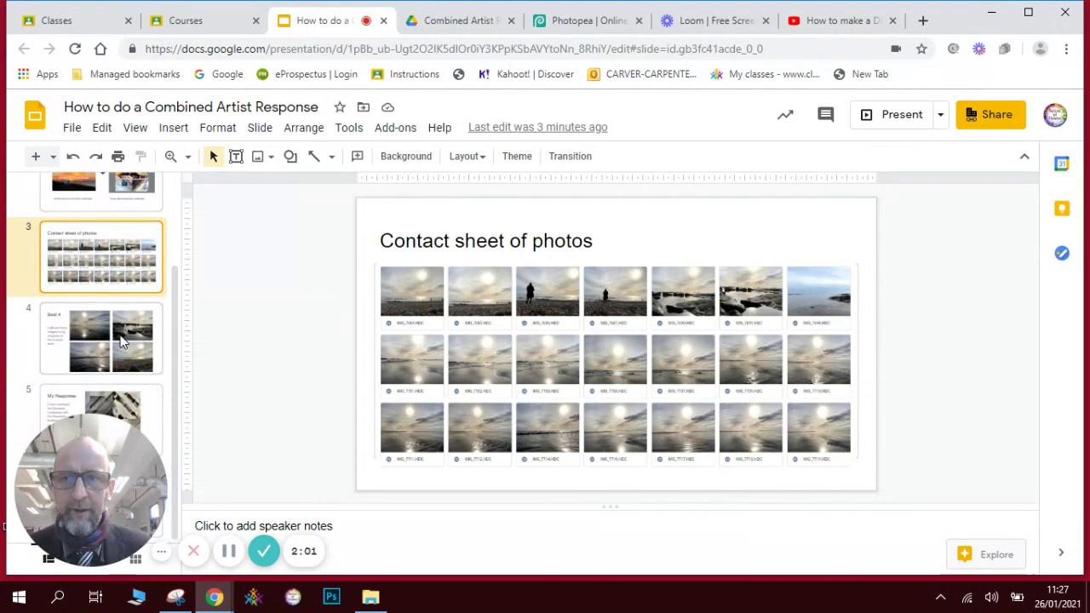
pyautogui.click(121, 341)
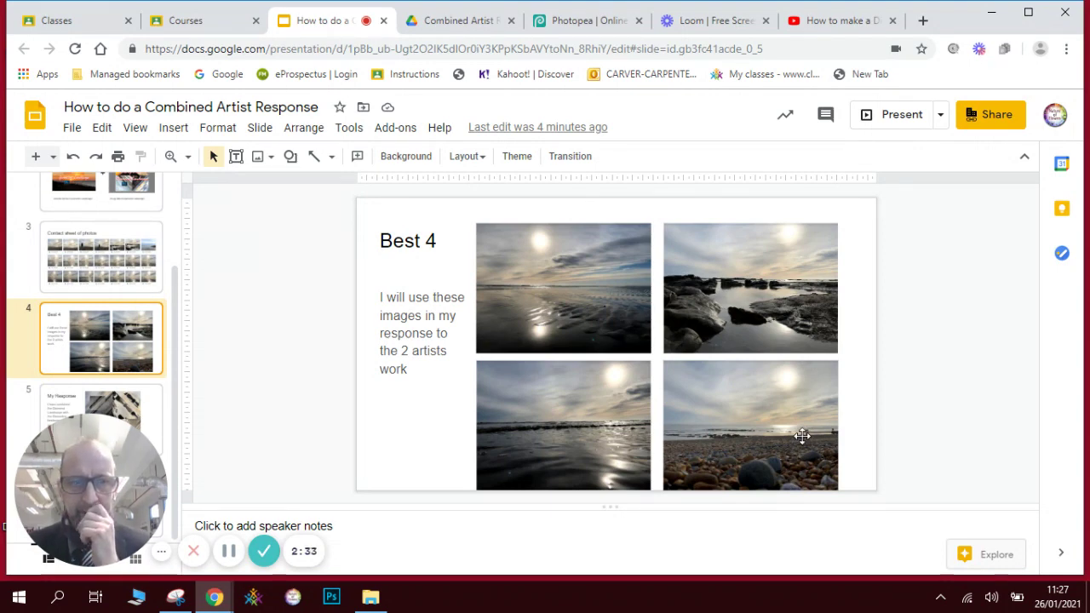
pyautogui.click(157, 400)
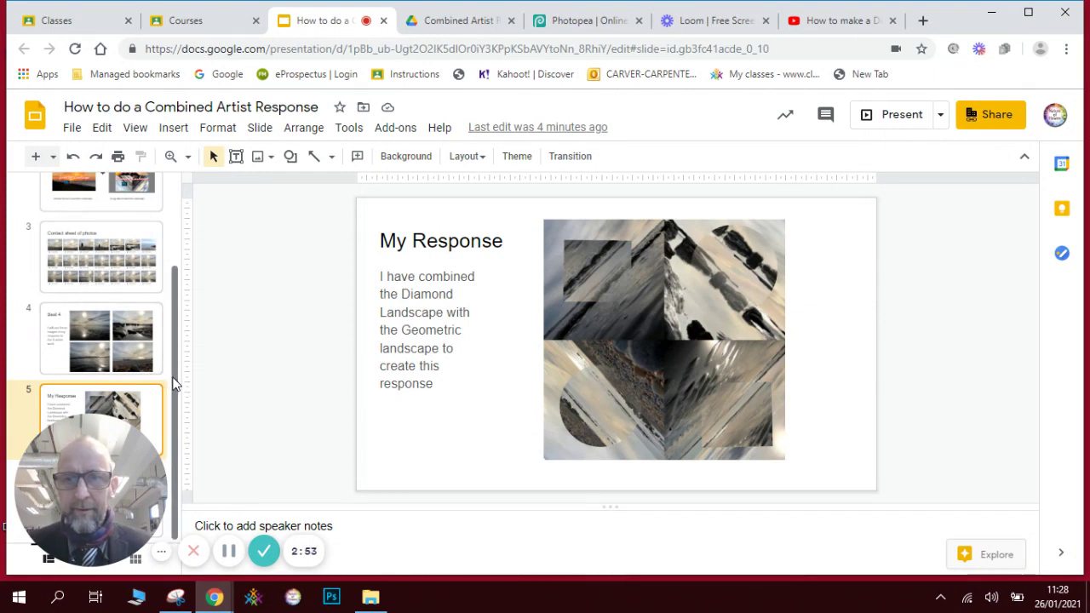
pyautogui.scroll(1, 174, 387)
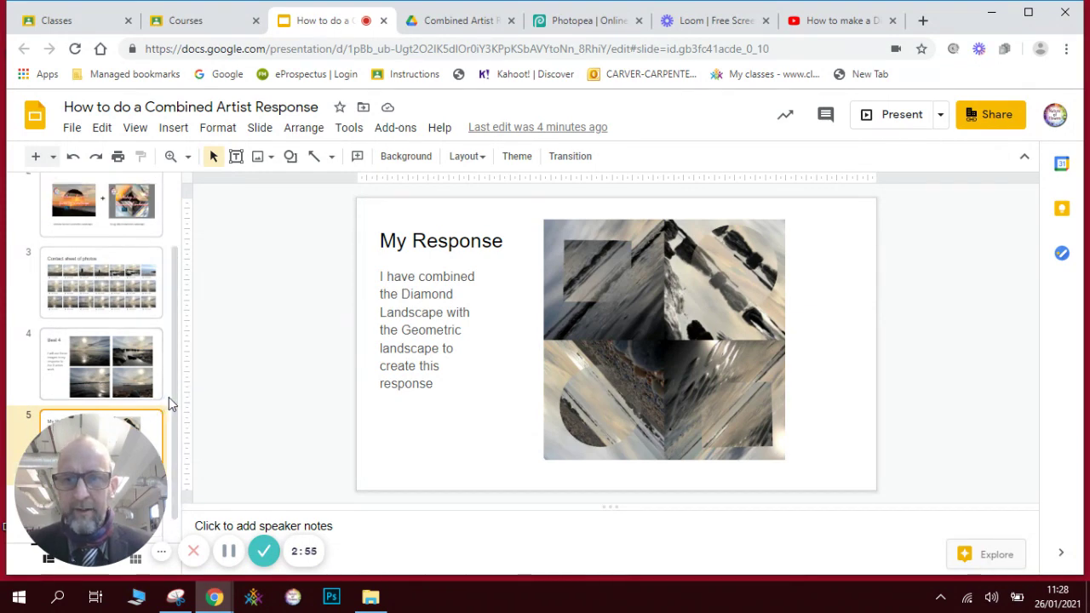
pyautogui.scroll(-1, 180, 417)
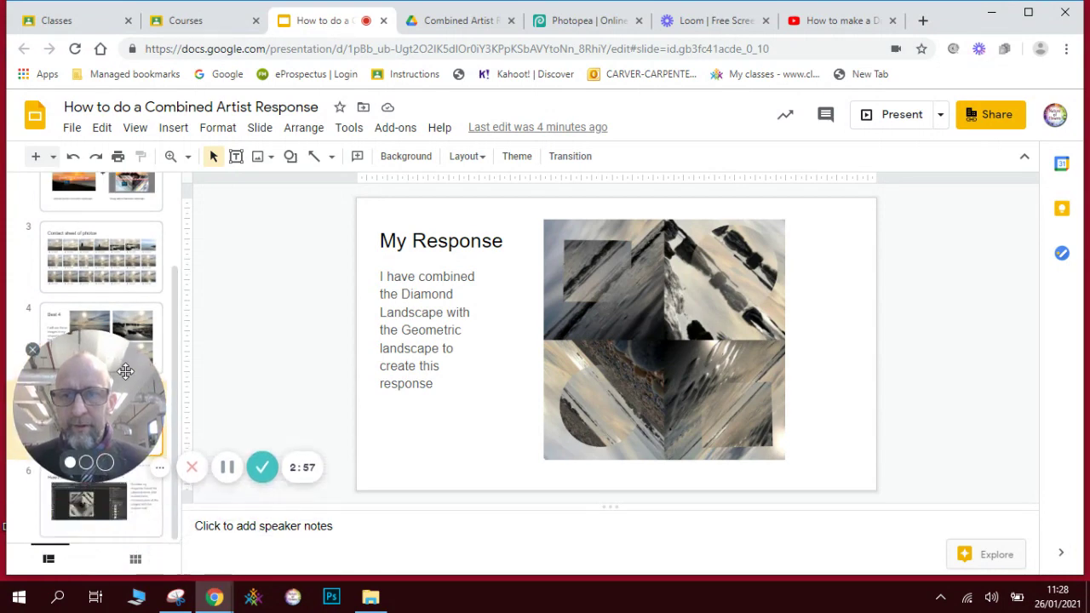
pyautogui.click(132, 494)
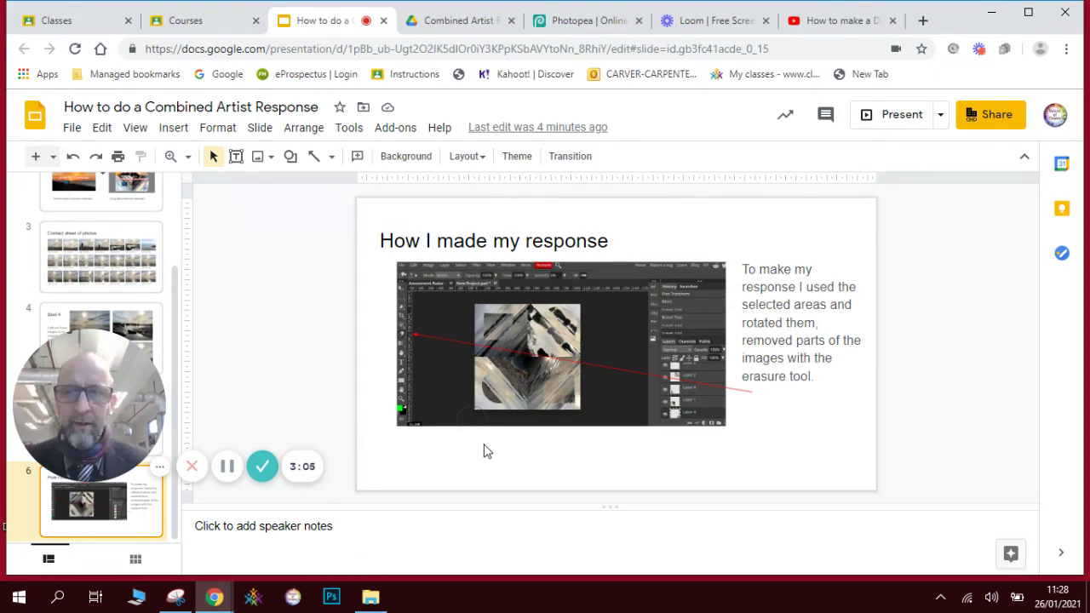
pyautogui.moveTo(127, 380); pyautogui.dragTo(128, 449)
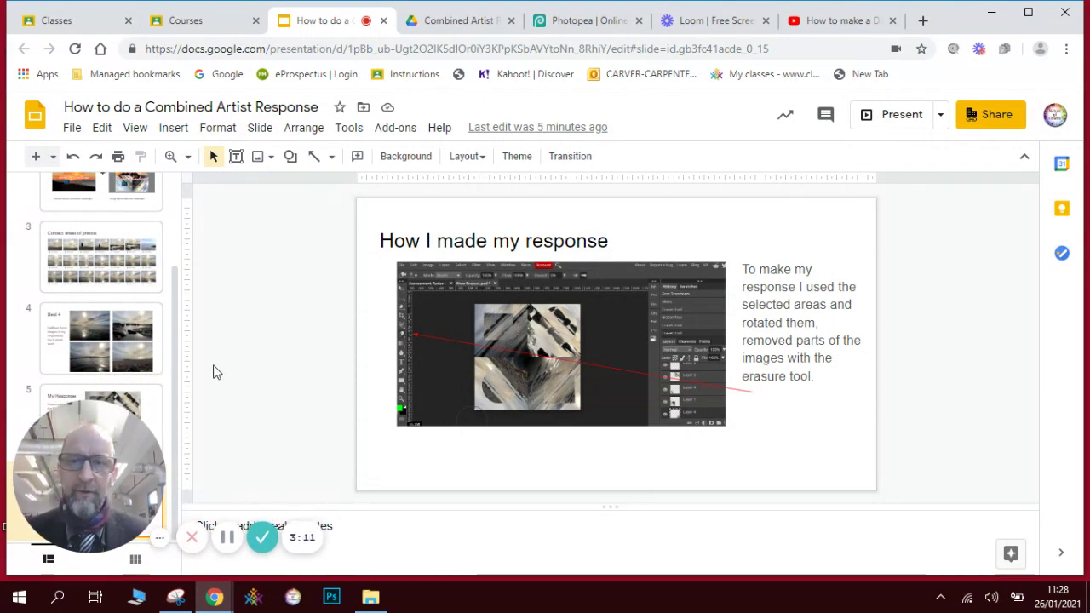
pyautogui.moveTo(175, 360); pyautogui.dragTo(162, 261)
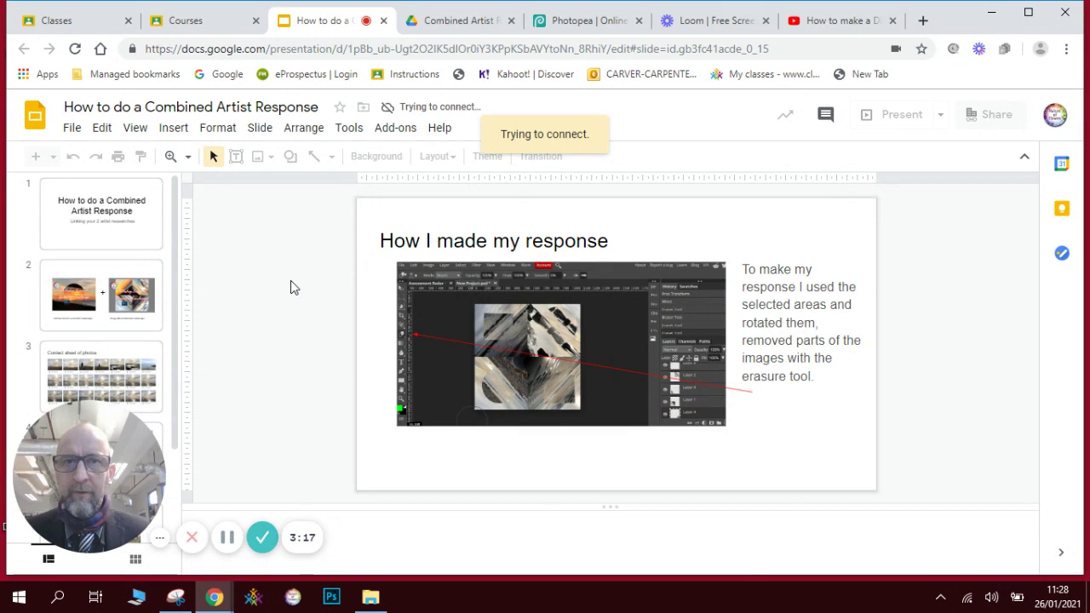
pyautogui.click(143, 240)
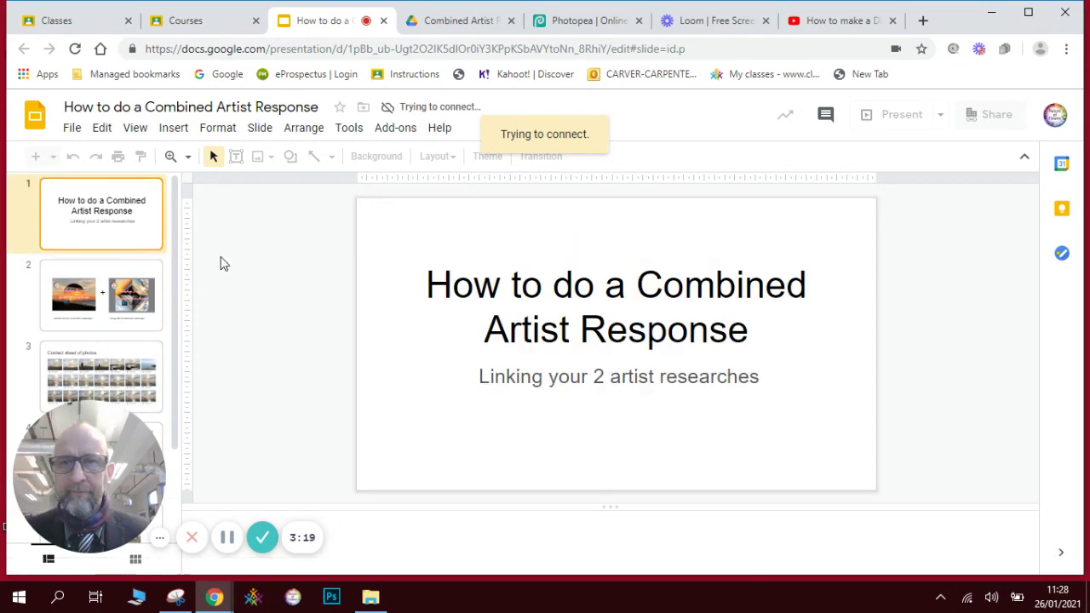
# Create a new blank presentation.
pyautogui.click(73, 132)
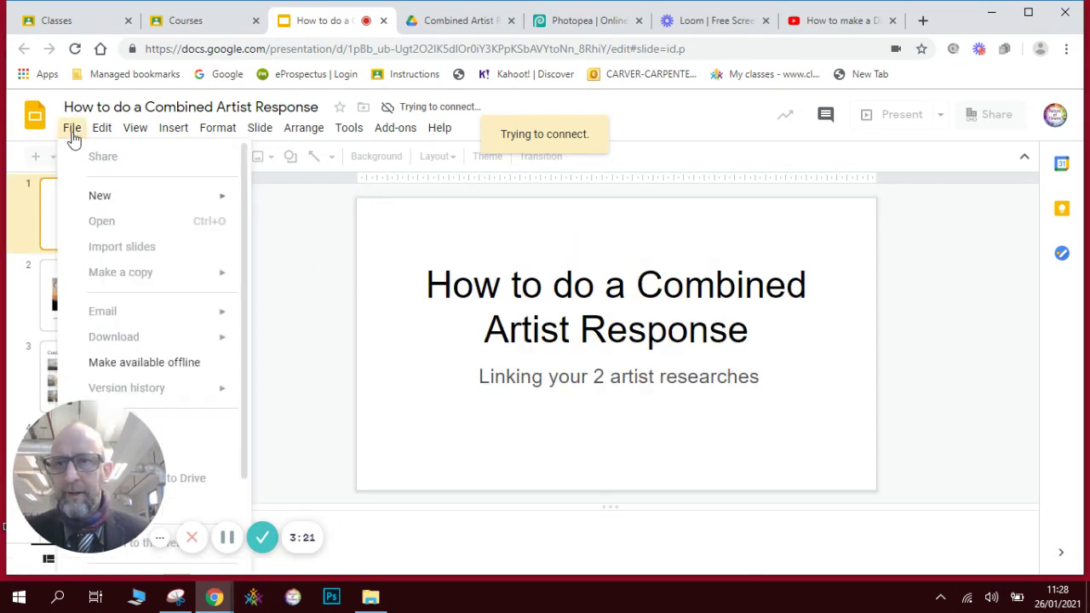
pyautogui.moveTo(108, 194)
pyautogui.click(267, 207)
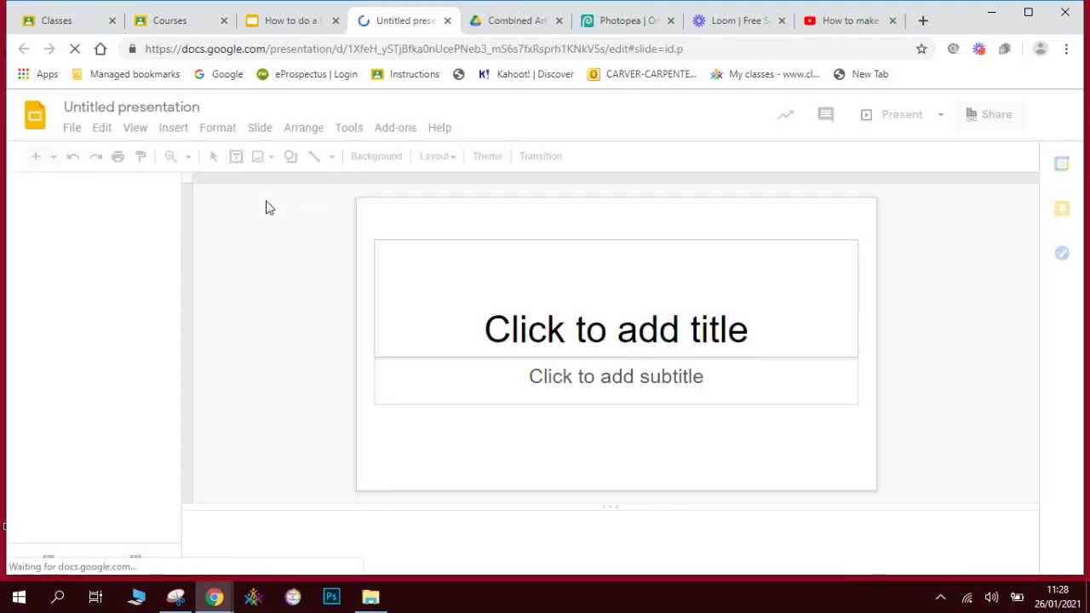
# Enter "Combined Artist Response" as the title on the first slide and dismiss the auto-fit text tip.
pyautogui.click(497, 333)
pyautogui.write('Combined Artist R')
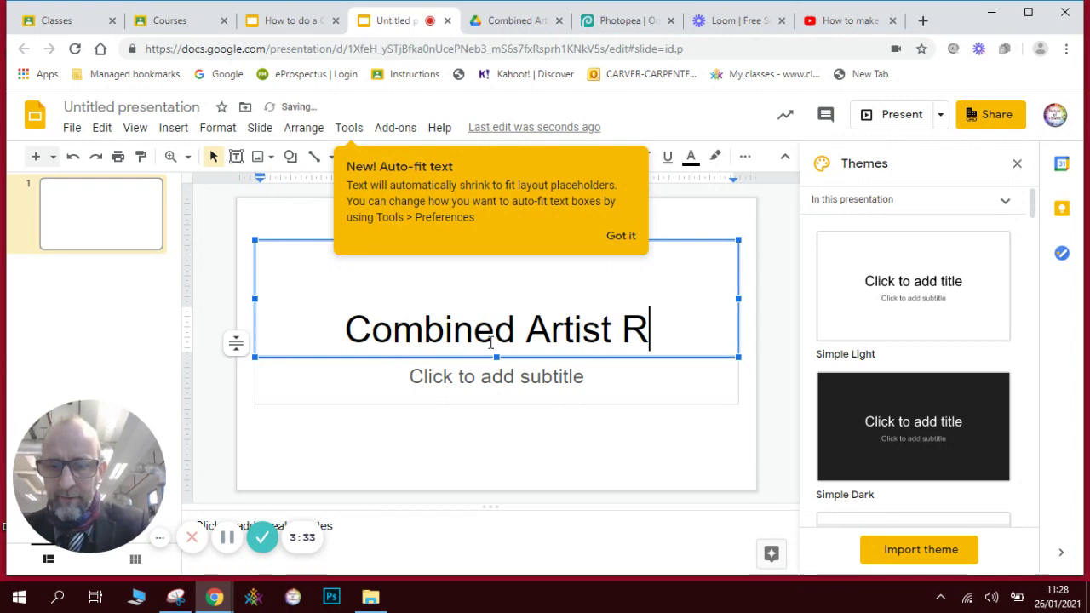
pyautogui.write('esponse')
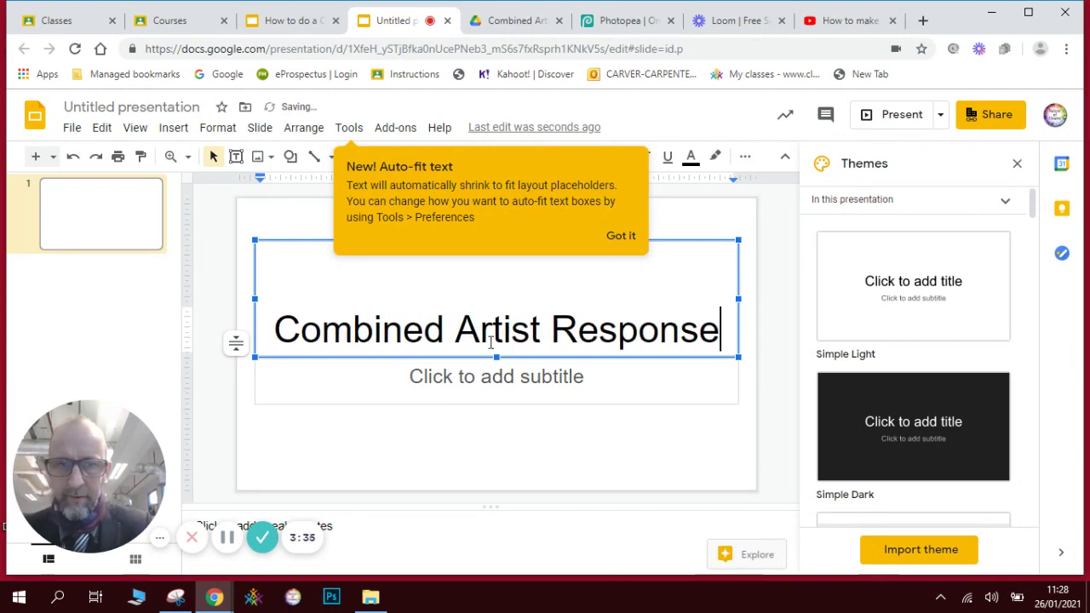
pyautogui.click(435, 434)
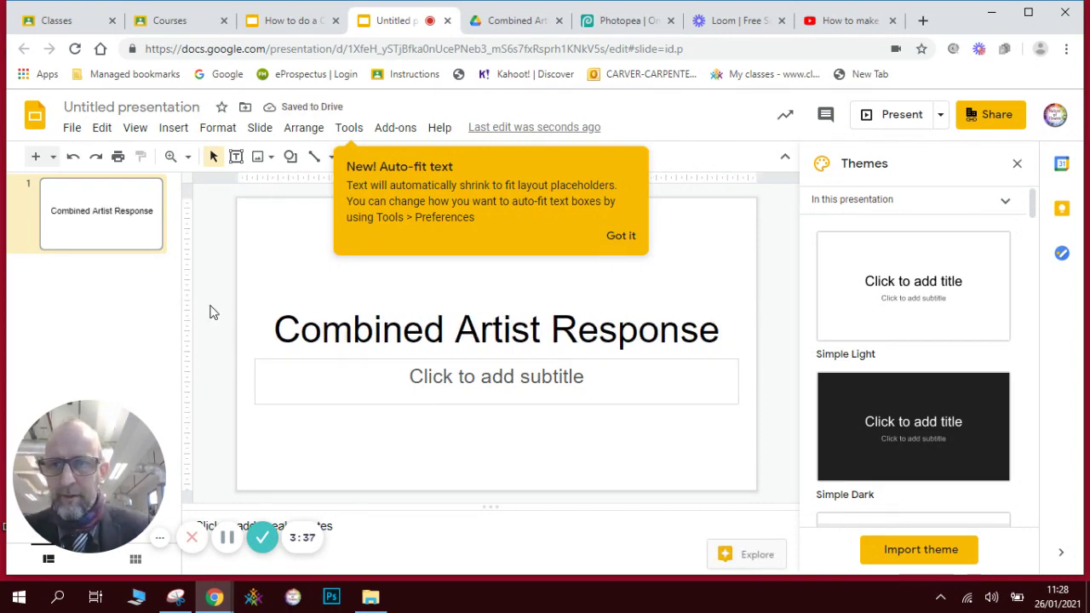
pyautogui.click(612, 238)
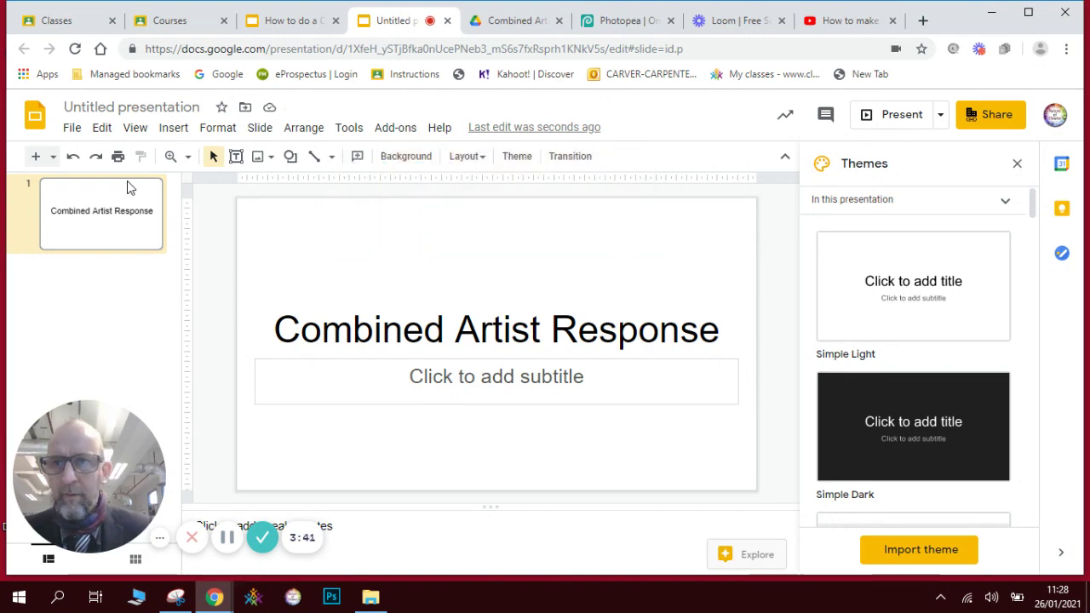
# Add a second slide with the title "Contact Sheet" and place the cursor in its body text box.
pyautogui.click(36, 159)
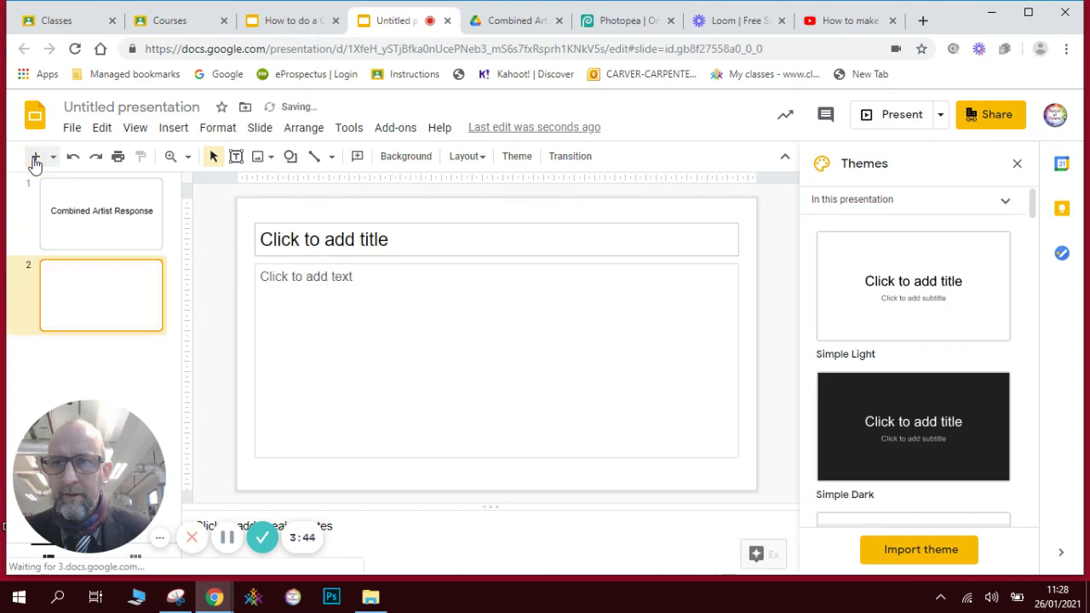
pyautogui.click(275, 239)
pyautogui.write('Contact Sheet')
pyautogui.click(366, 333)
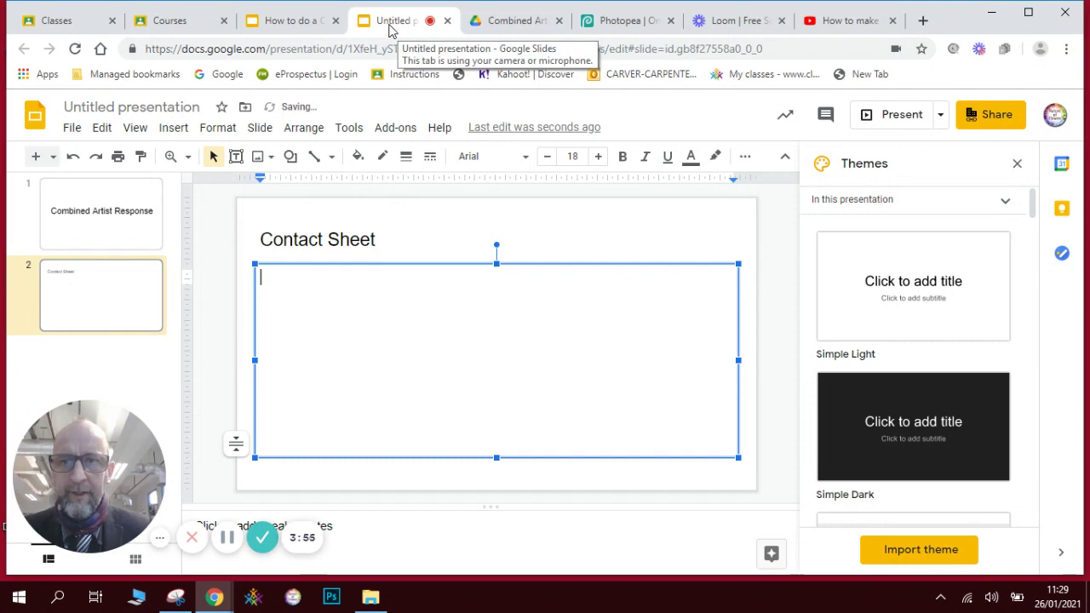
# Switch to the Combined Artist Response folder in Google Drive and set the browser zoom to 67% to fit more photo thumbnails.
pyautogui.click(501, 29)
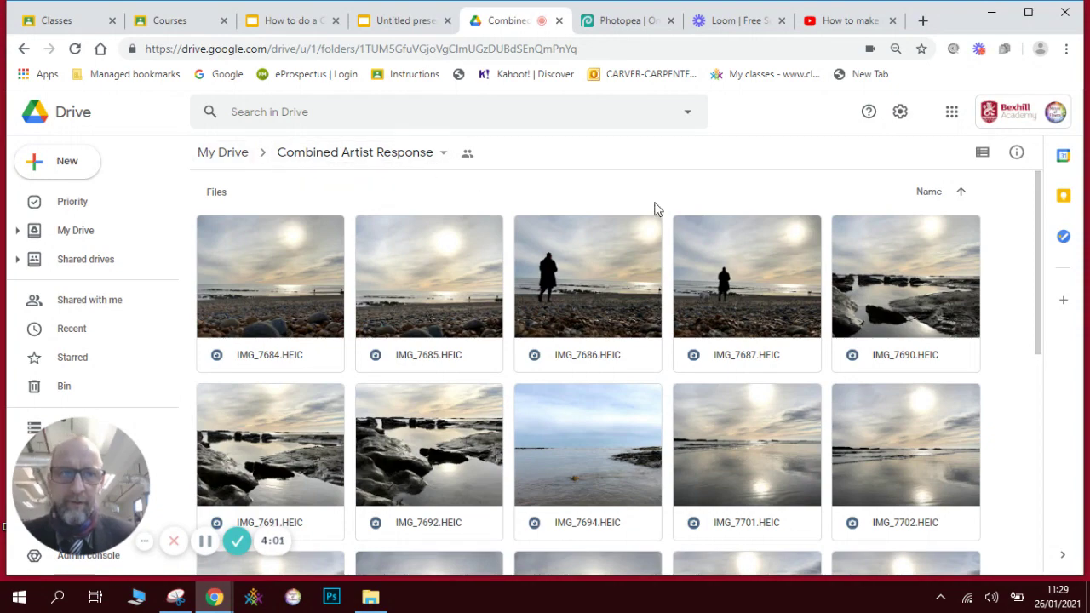
pyautogui.moveTo(1039, 250); pyautogui.dragTo(1053, 213)
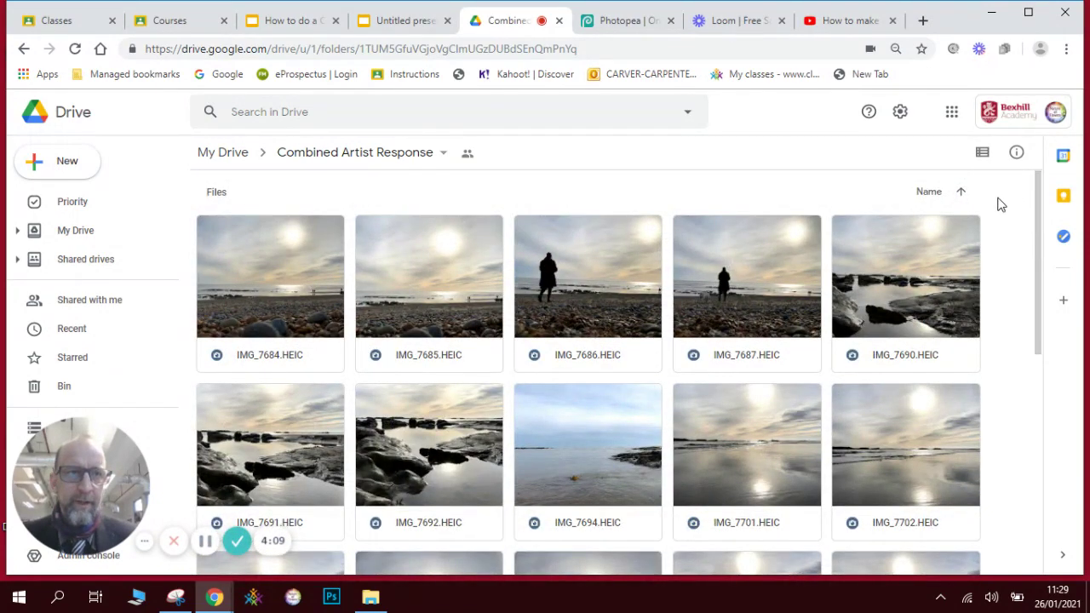
pyautogui.click(1067, 53)
pyautogui.click(960, 185)
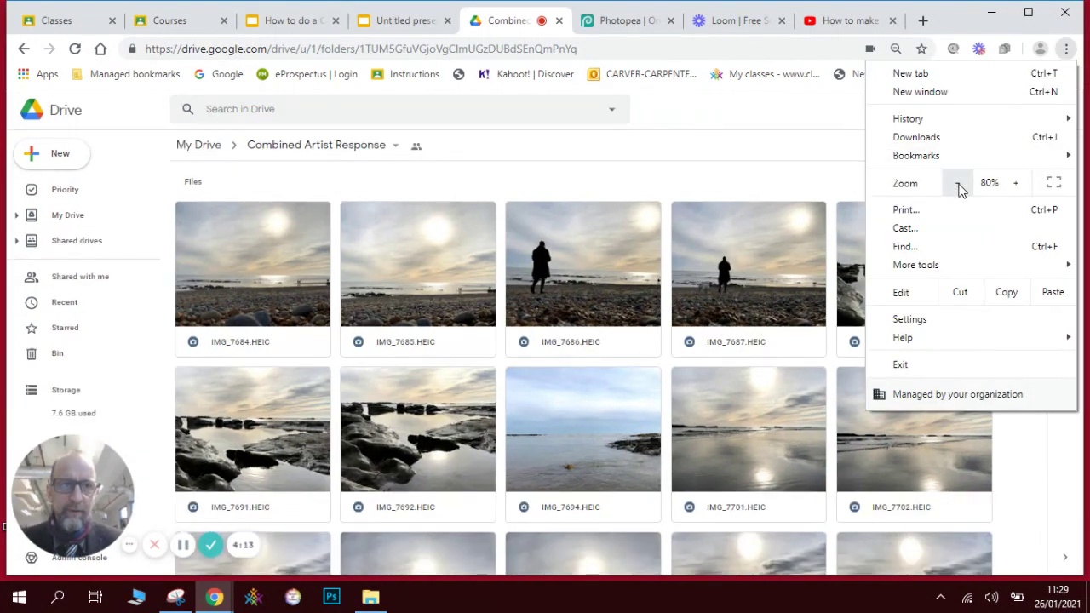
pyautogui.click(960, 185)
pyautogui.click(960, 185)
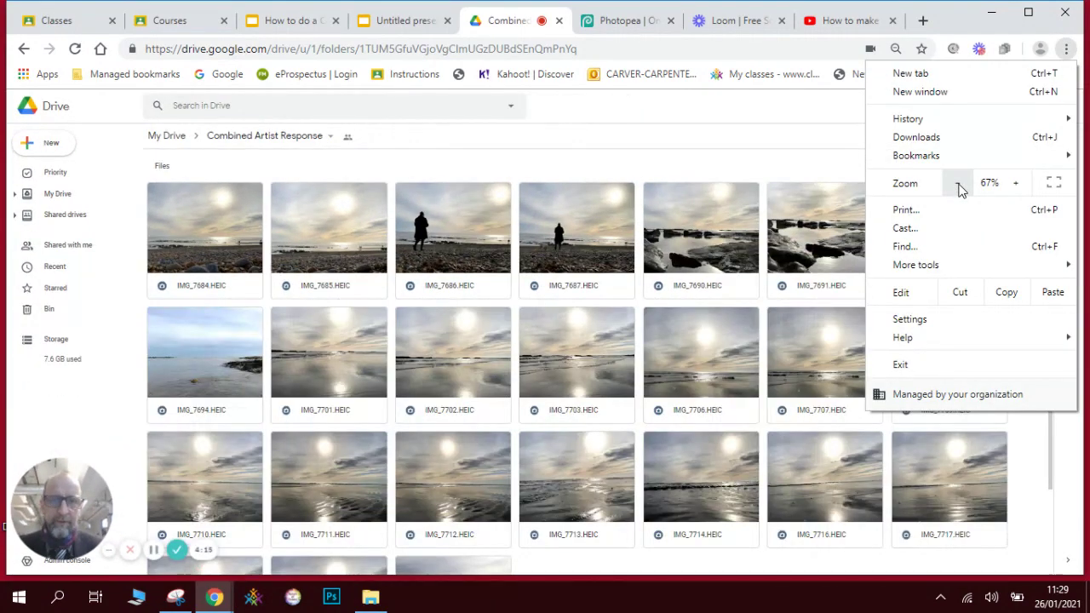
pyautogui.click(959, 185)
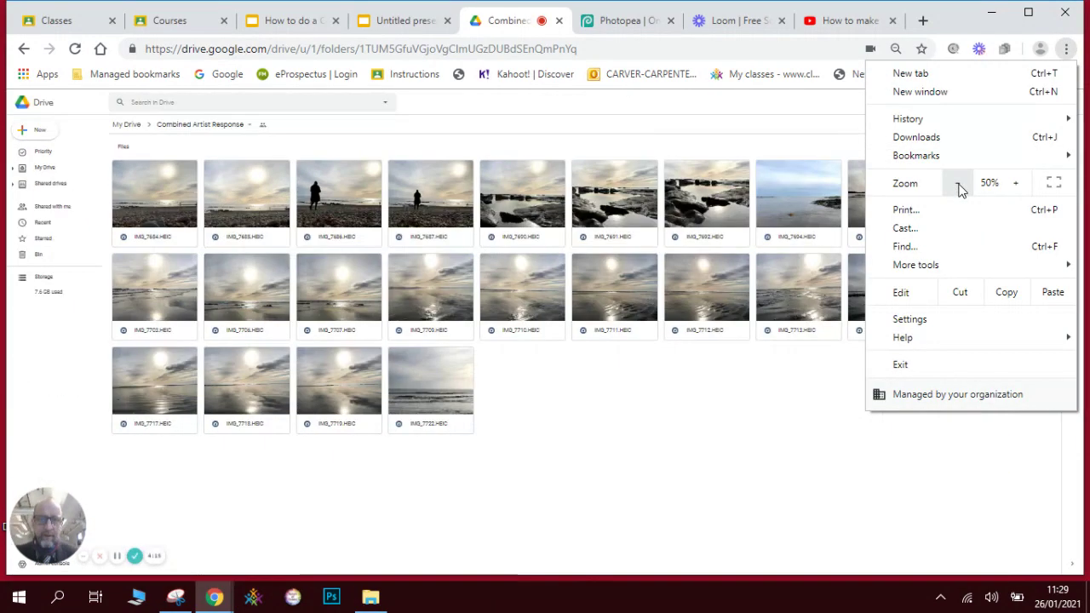
pyautogui.click(1015, 185)
pyautogui.click(1027, 447)
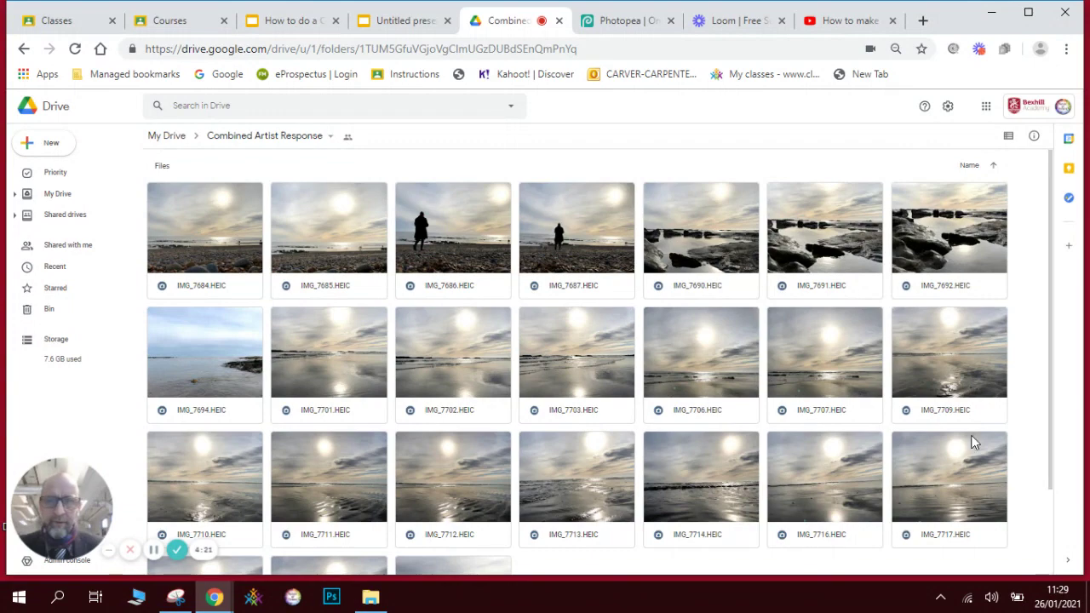
# Switch to Snipping Tool, capture the three full rows of photo thumbnails with their file names, and minimize it.
pyautogui.click(176, 597)
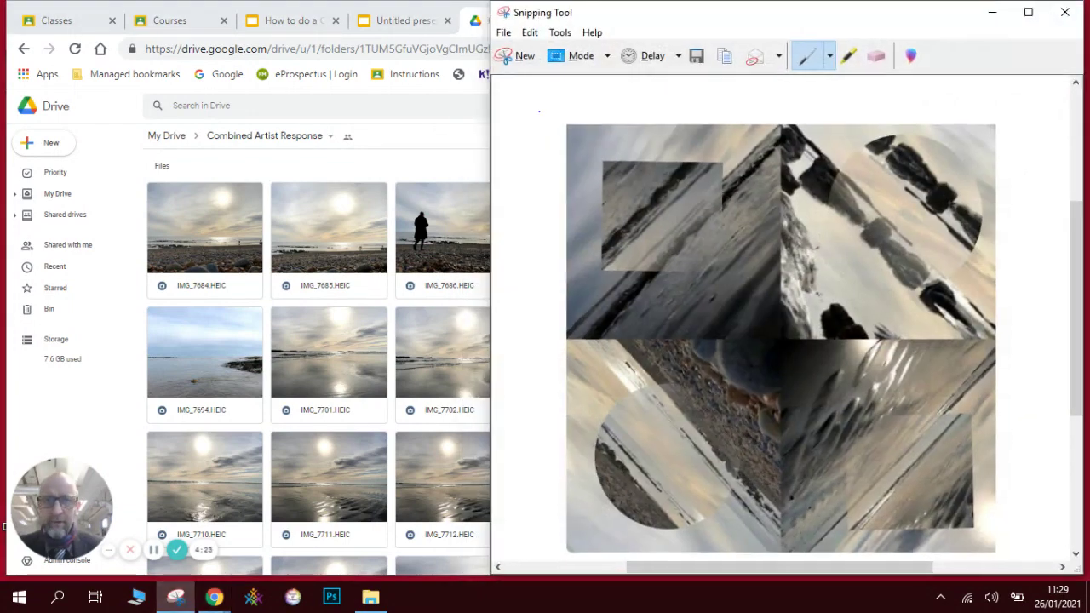
pyautogui.click(519, 58)
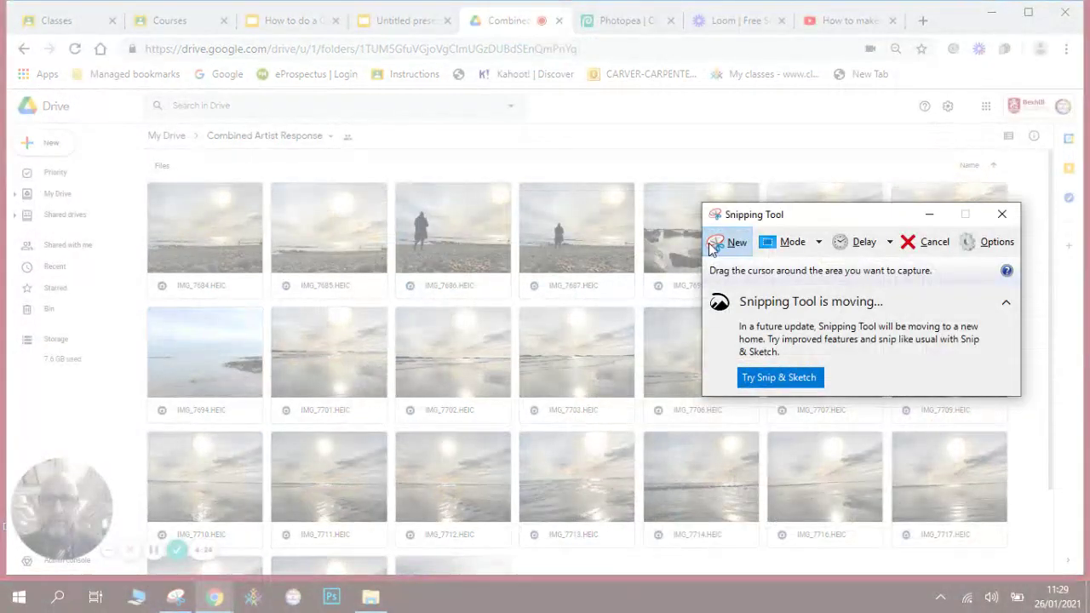
pyautogui.moveTo(141, 178); pyautogui.dragTo(1015, 540)
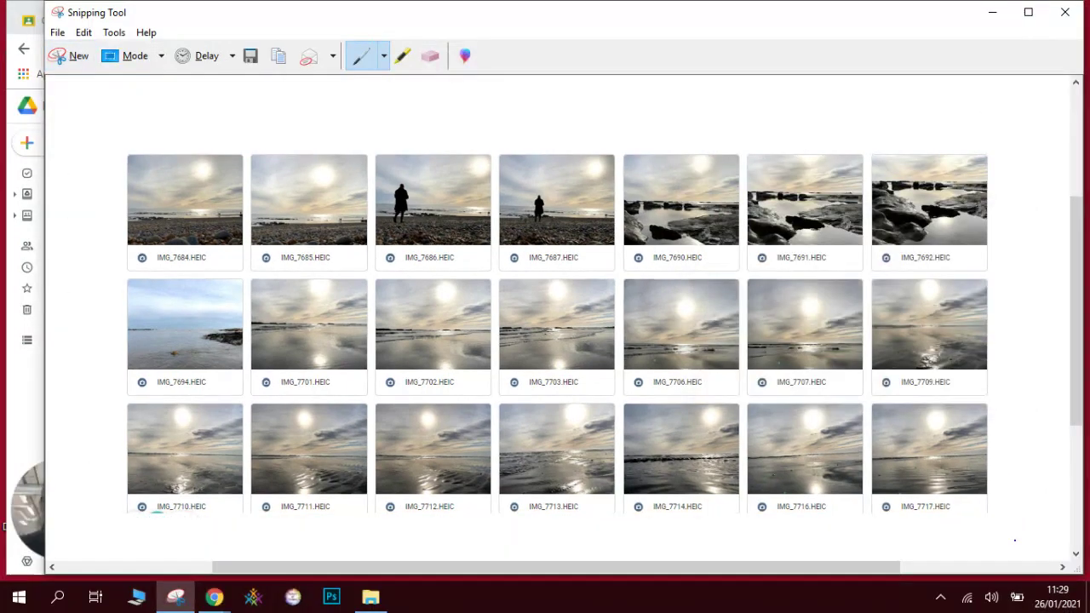
pyautogui.click(992, 12)
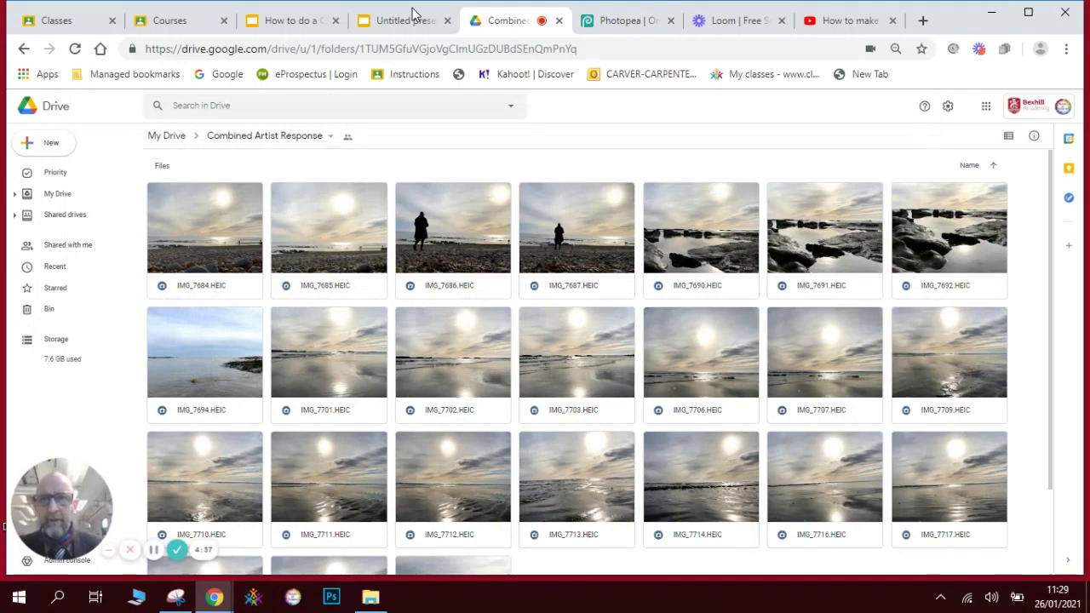
# Paste the thumbnail snip onto the Contact Sheet slide of the untitled presentation, shrink it, and position it below the title.
pyautogui.click(296, 27)
pyautogui.click(370, 32)
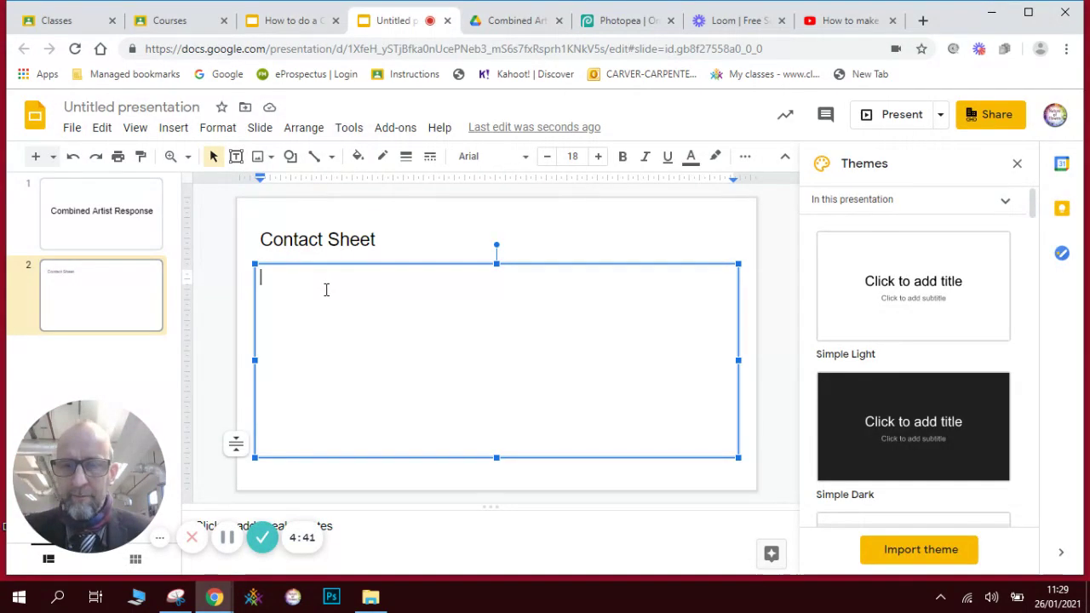
pyautogui.hotkey('ctrl', 'v')
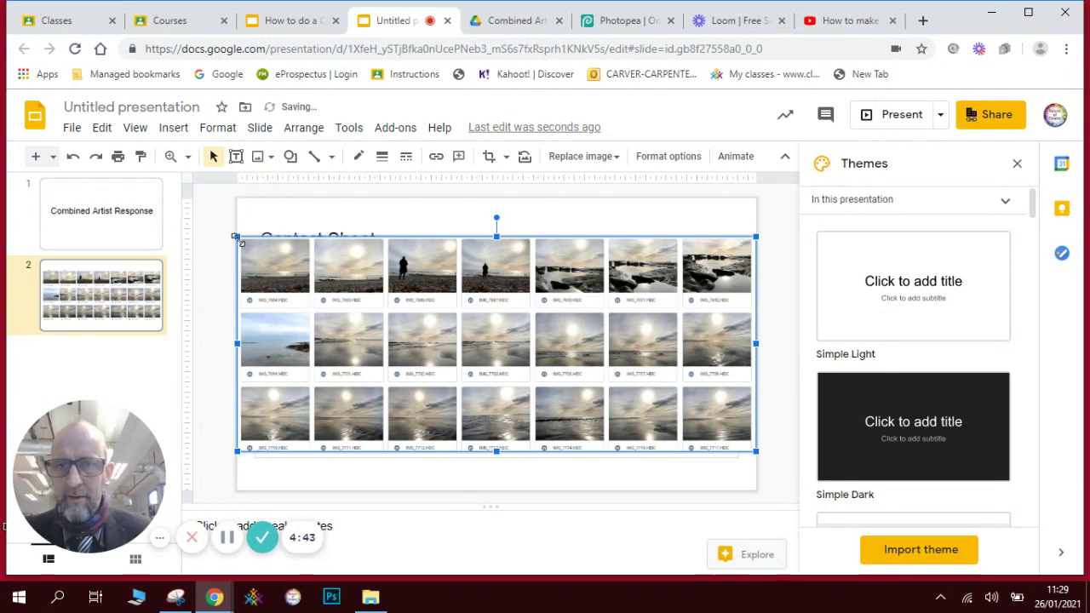
pyautogui.moveTo(241, 240); pyautogui.dragTo(285, 256)
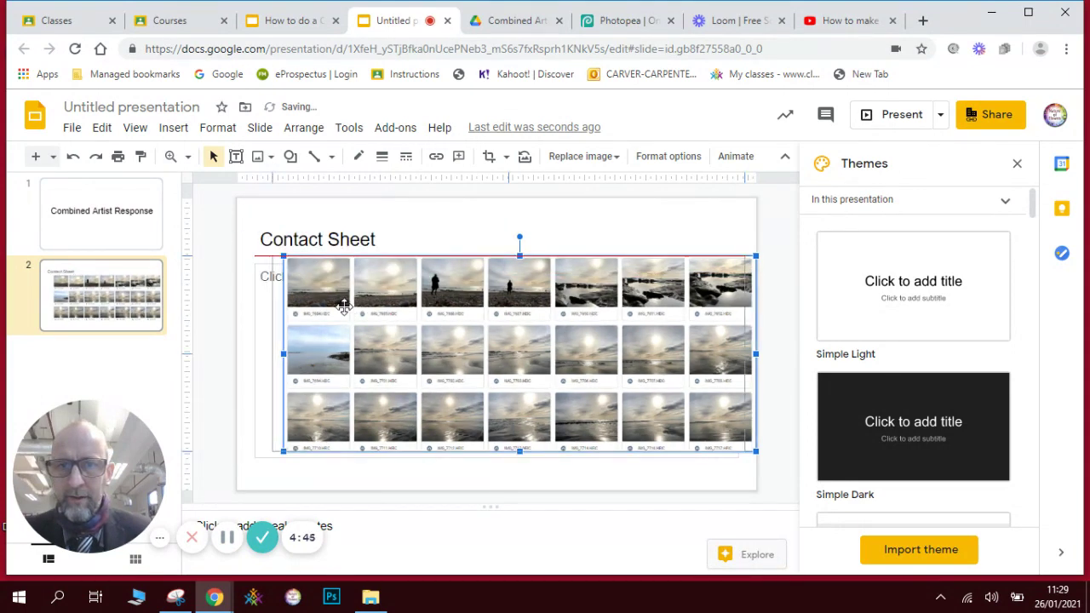
pyautogui.moveTo(340, 307); pyautogui.dragTo(340, 313)
# Return to the title slide and name the presentation "Combined Artist Response 2".
pyautogui.click(146, 231)
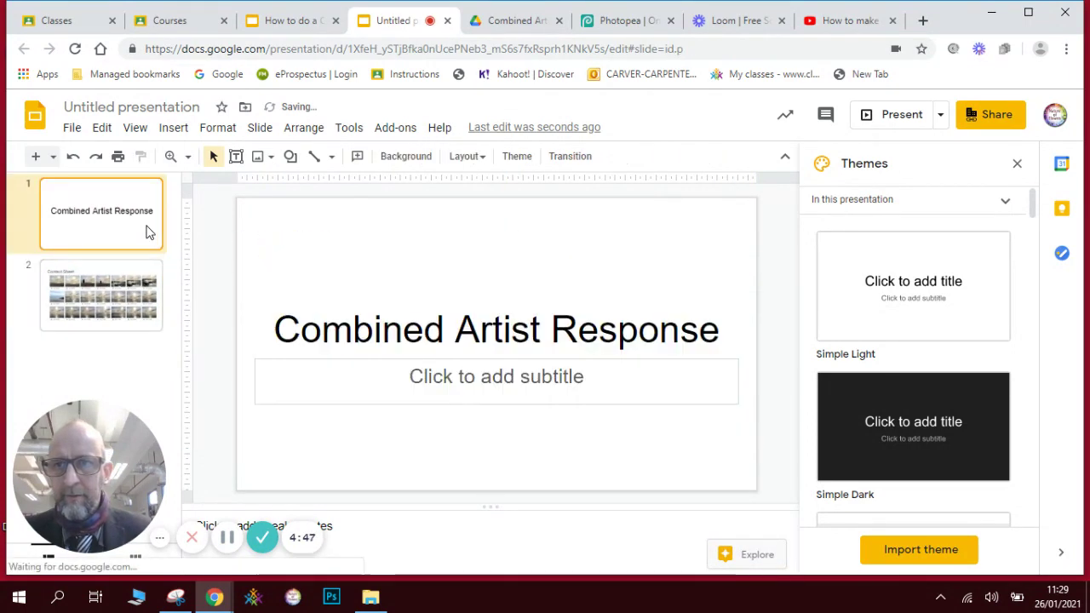
pyautogui.click(152, 108)
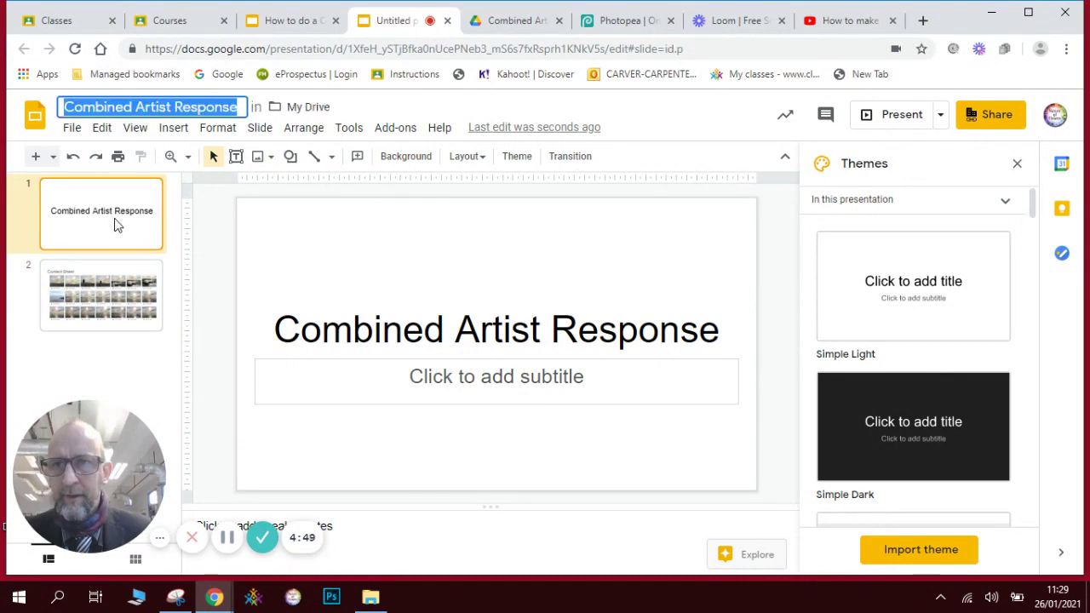
pyautogui.click(238, 108)
pyautogui.write('2')
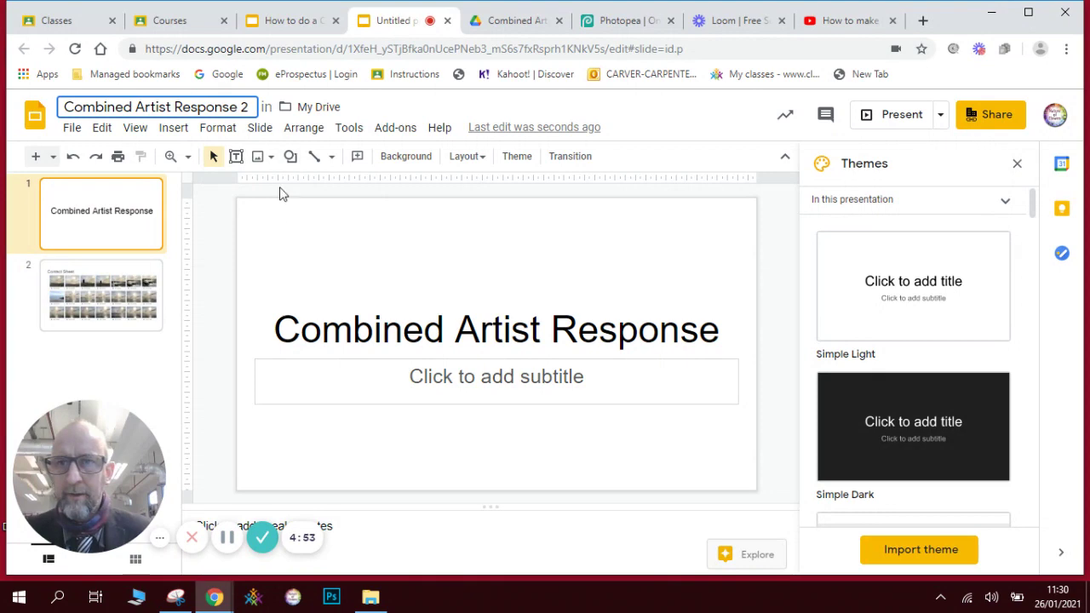
# Add a new slide after the Contact Sheet slide and title it "Best 4".
pyautogui.click(278, 224)
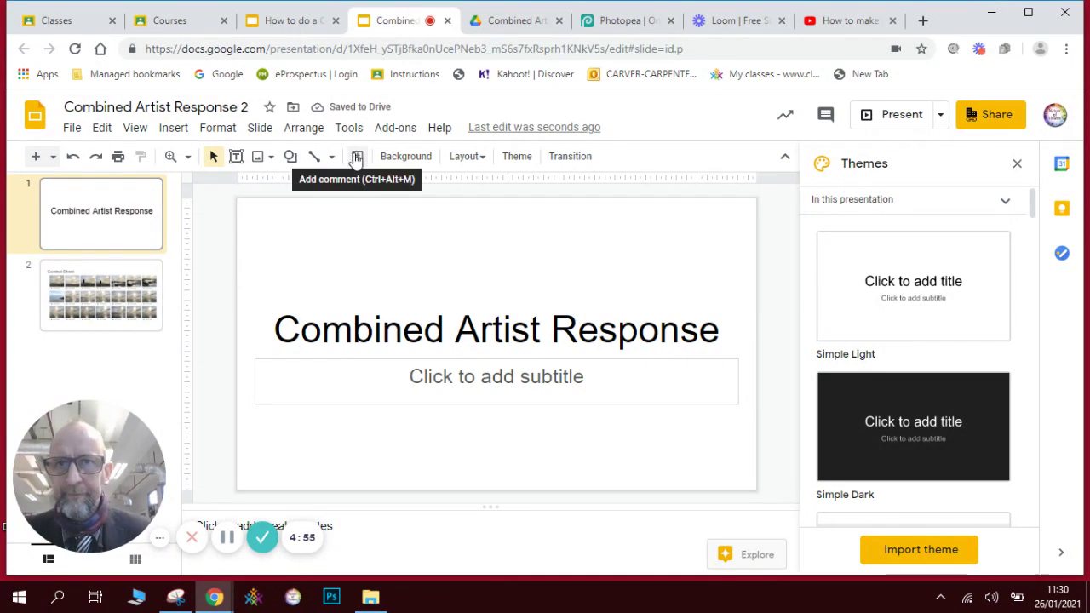
pyautogui.click(103, 319)
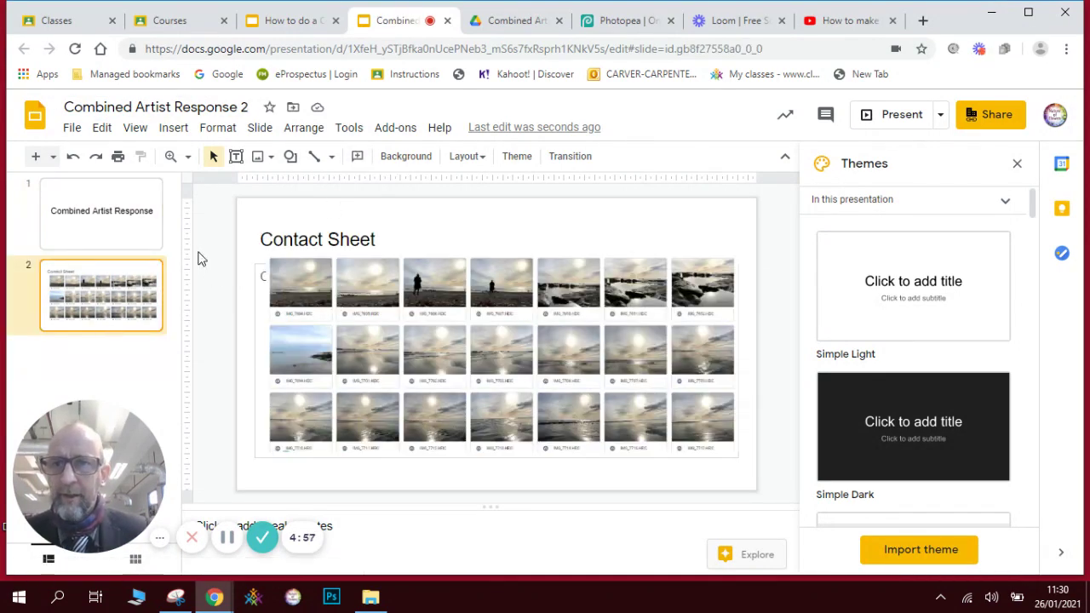
pyautogui.click(36, 156)
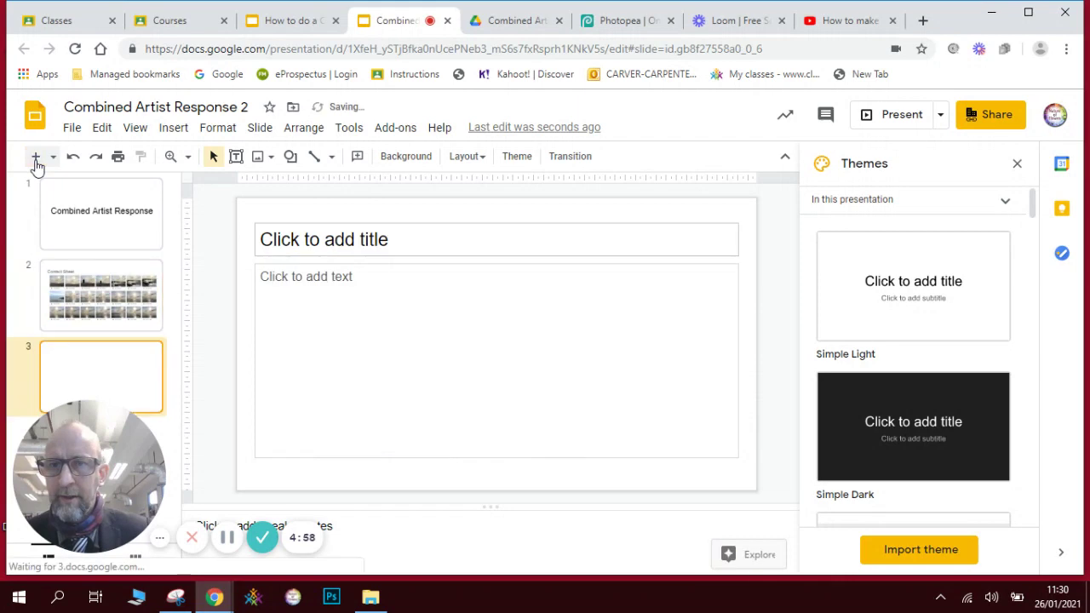
pyautogui.click(311, 245)
pyautogui.write('Bes')
pyautogui.write('t S')
pyautogui.write('4')
pyautogui.click(545, 348)
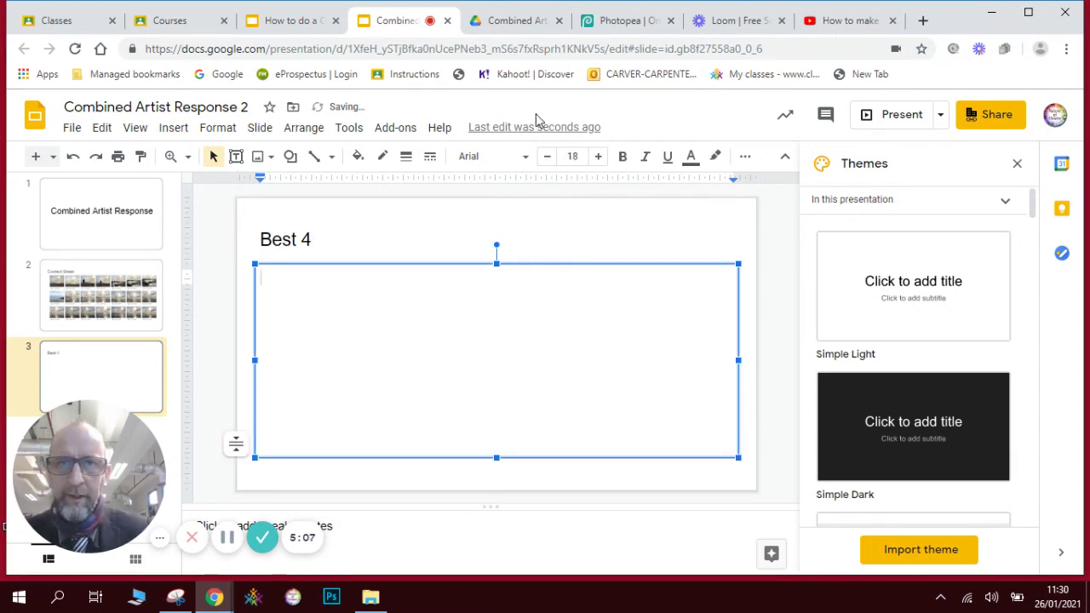
# Switch to the Google Drive photo folder, open IMG_7691.HEIC, and capture the whole photo with Snipping Tool.
pyautogui.click(513, 23)
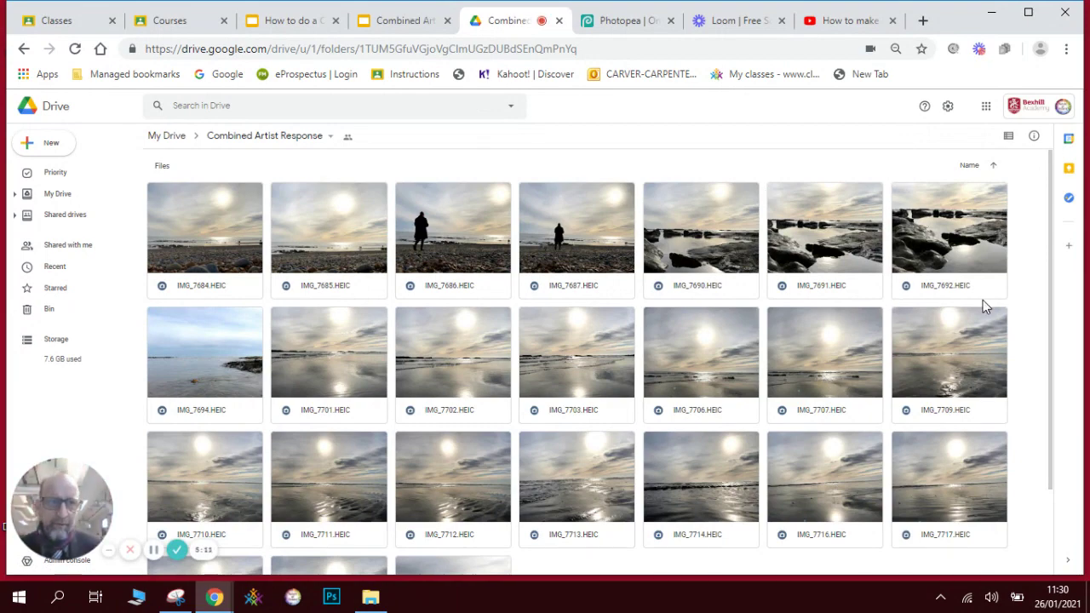
pyautogui.doubleClick(840, 256)
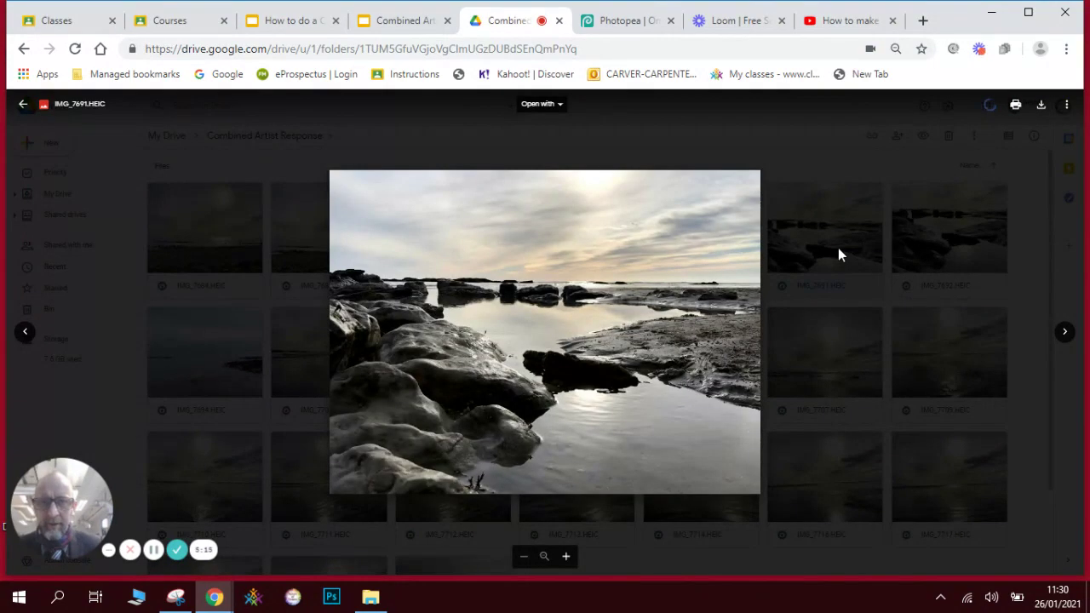
pyautogui.click(175, 597)
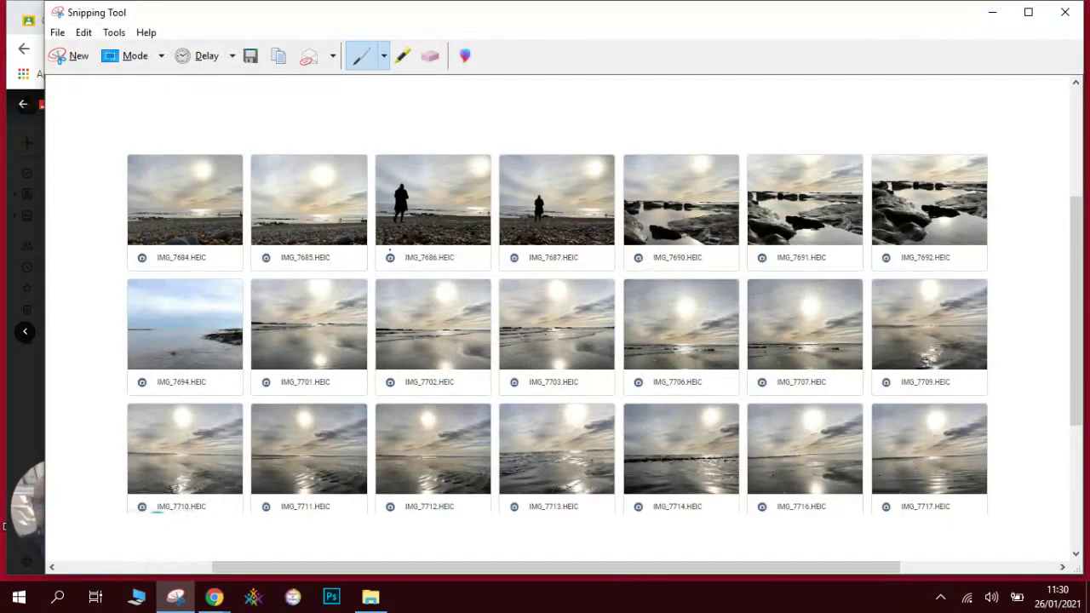
pyautogui.click(81, 65)
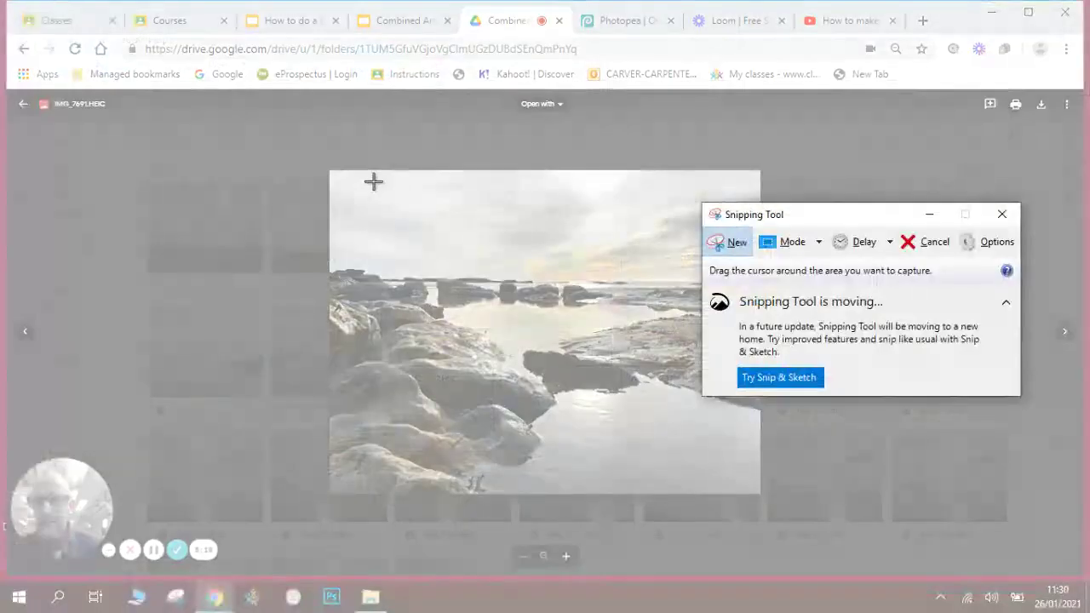
pyautogui.moveTo(331, 172); pyautogui.dragTo(757, 491)
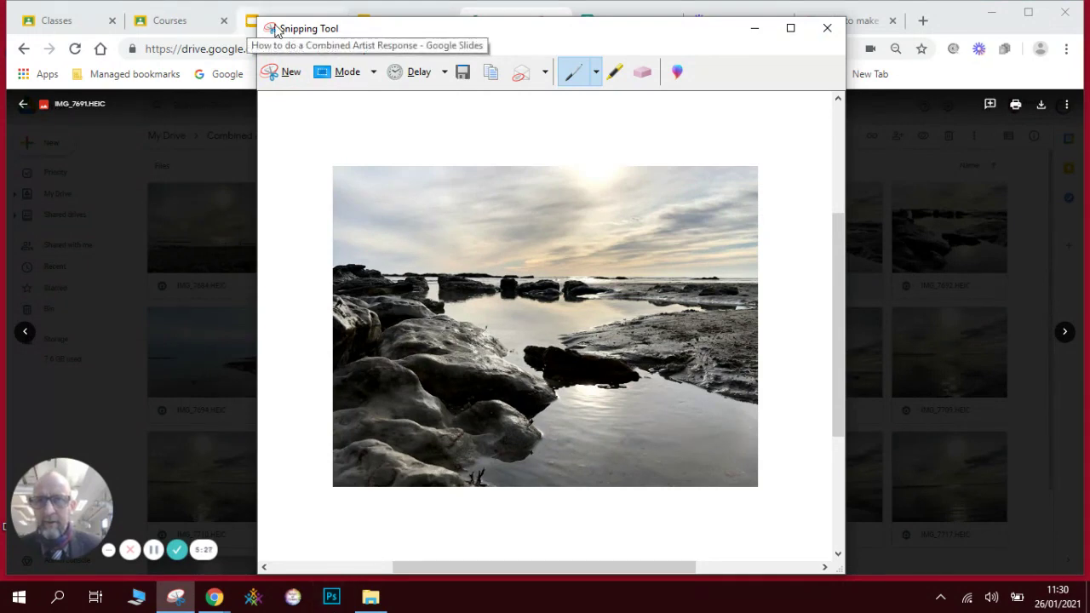
pyautogui.moveTo(339, 32); pyautogui.dragTo(406, 66)
# Paste the rocky shore snip onto the Best 4 slide, shrink it, and position it directly below the title at the left.
pyautogui.click(400, 20)
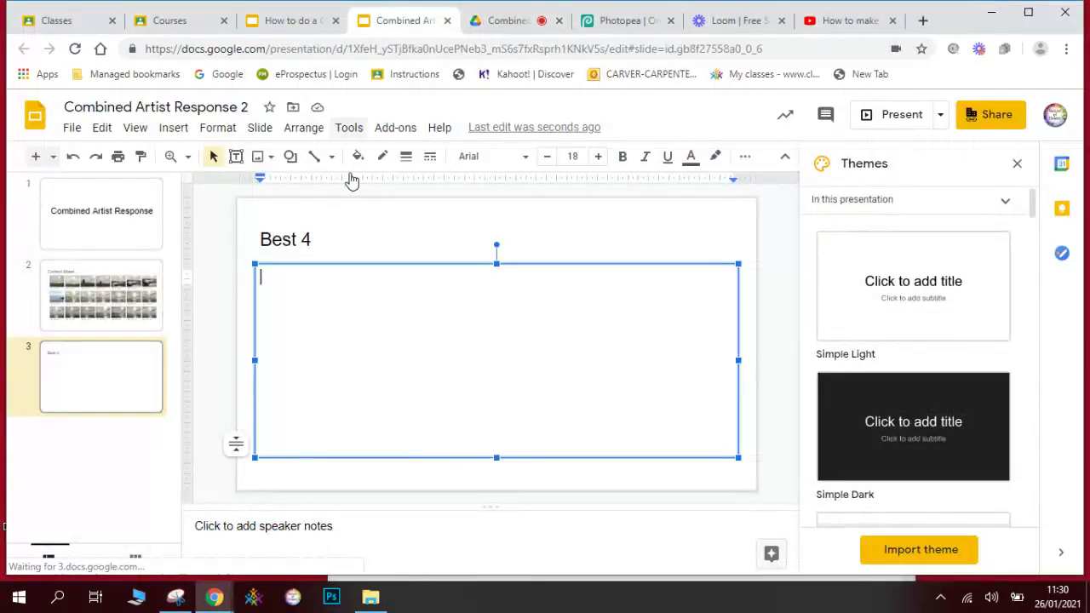
pyautogui.hotkey('ctrl', 'v')
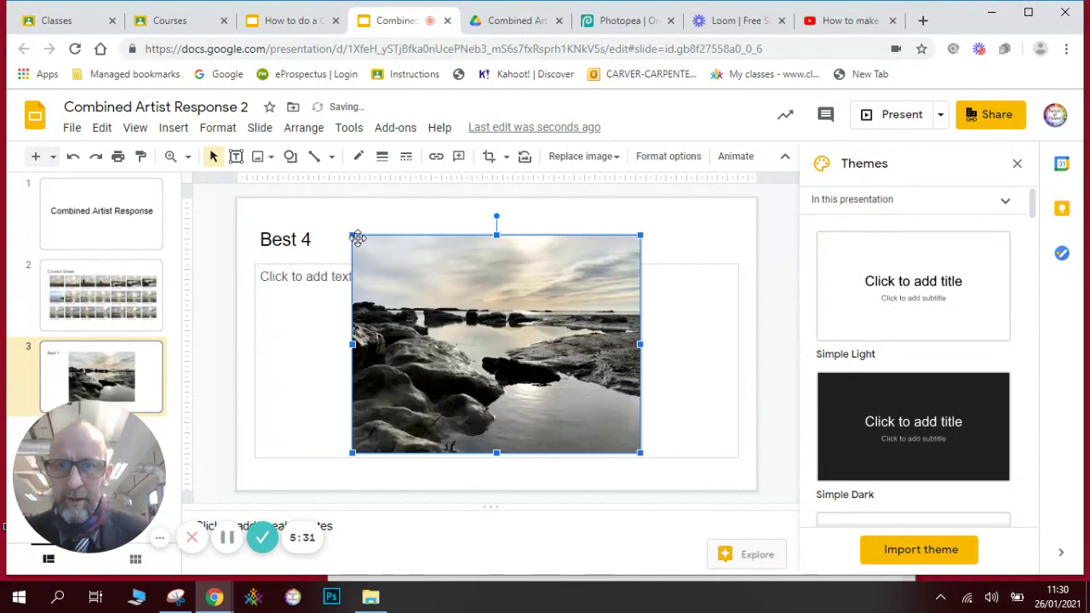
pyautogui.moveTo(351, 234); pyautogui.dragTo(287, 284)
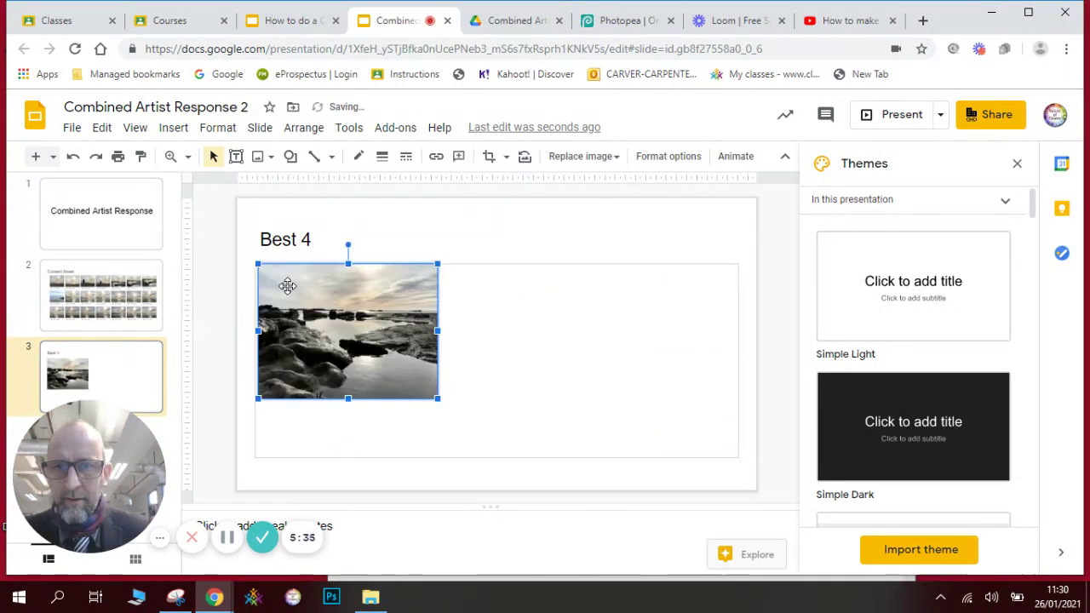
pyautogui.moveTo(437, 399); pyautogui.dragTo(413, 380)
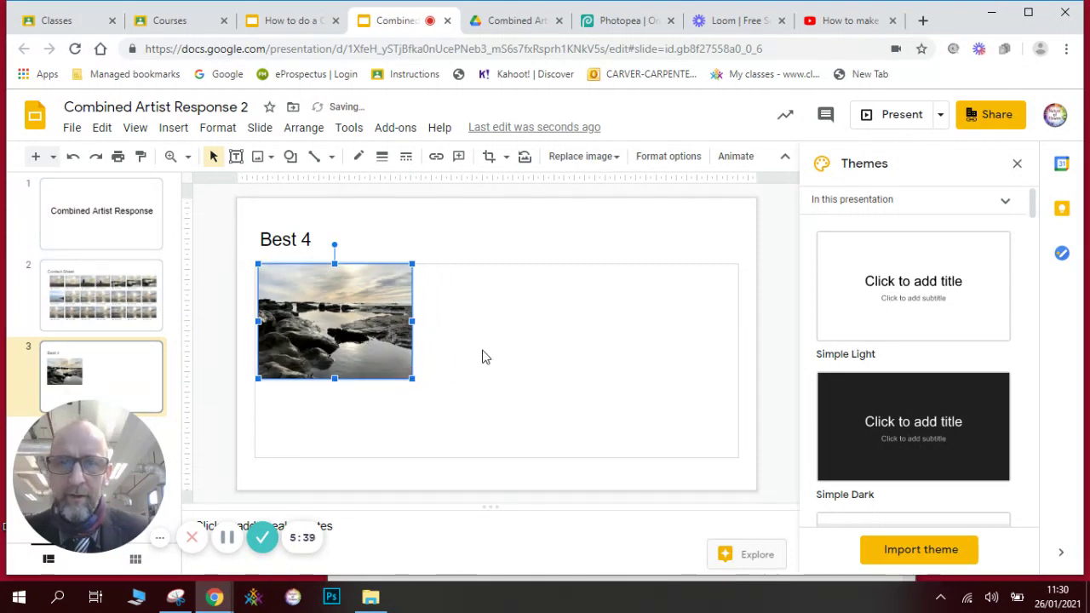
# Switch to Photopea and close both open documents, New Project.psd and Assessment Radar, discarding unsaved work.
pyautogui.click(670, 22)
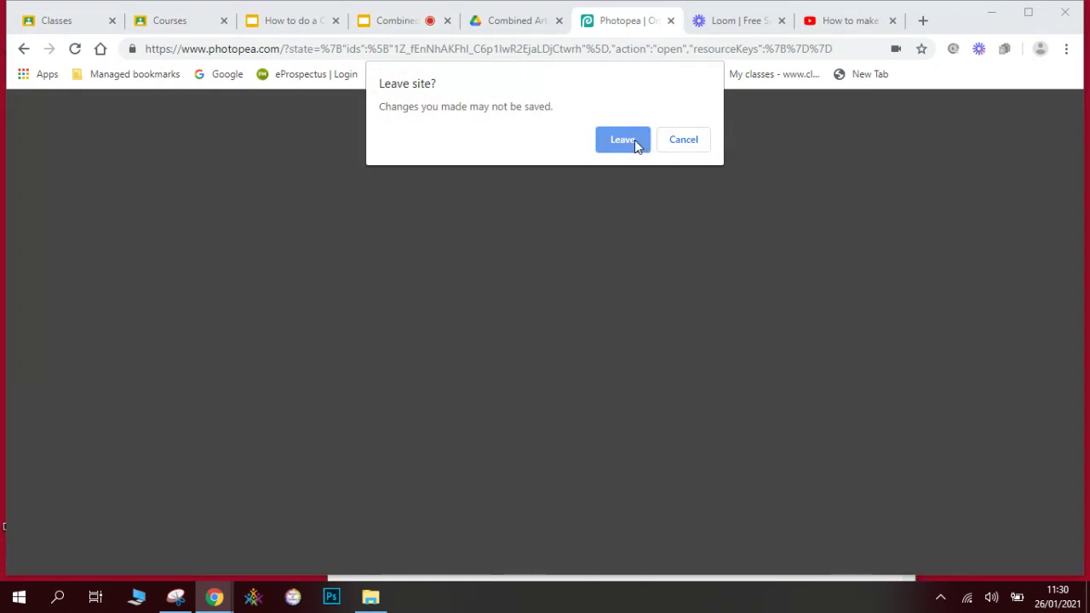
pyautogui.click(682, 140)
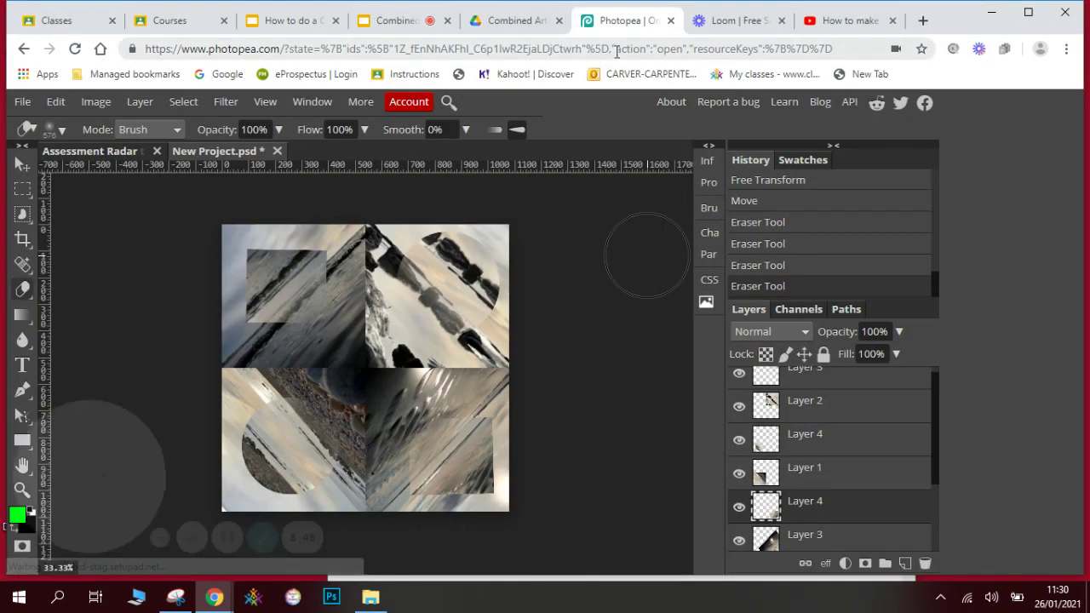
pyautogui.click(277, 152)
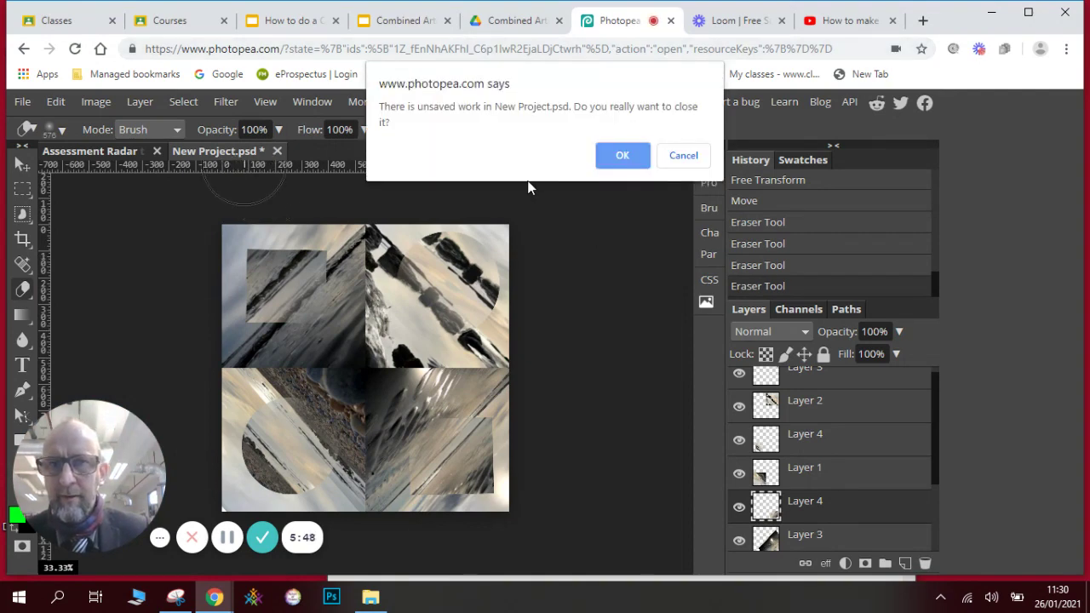
pyautogui.click(609, 157)
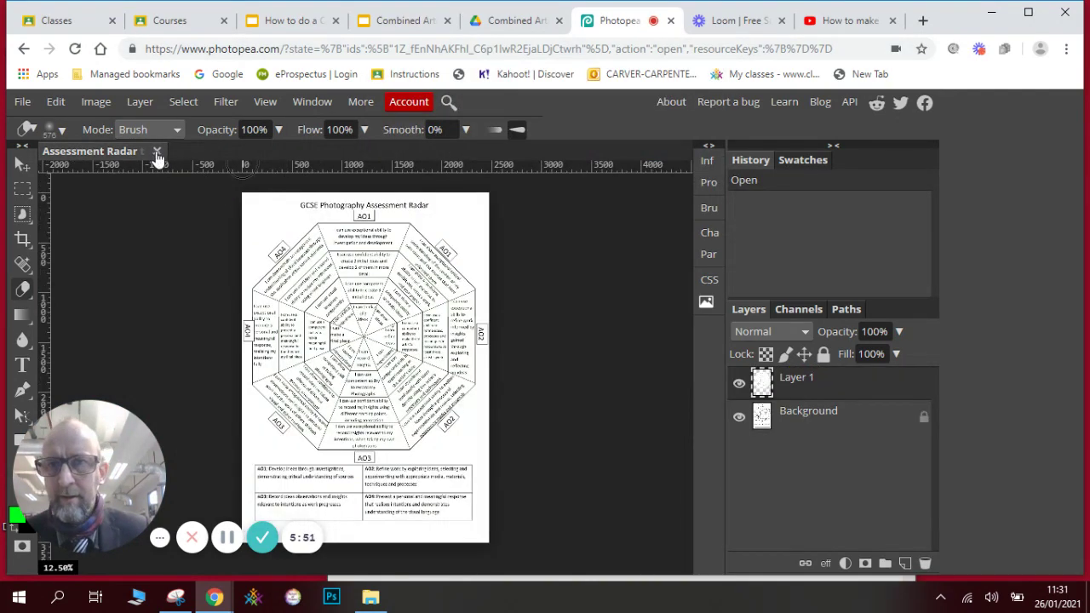
pyautogui.click(157, 153)
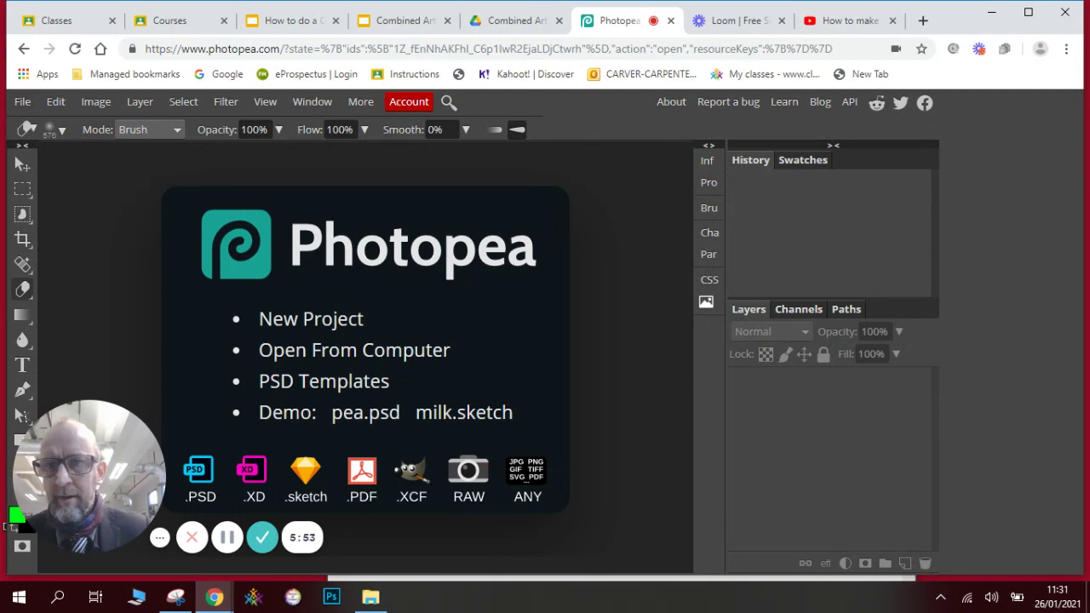
# Create a new Photopea project with a white background and the resolution set to 150 DPI.
pyautogui.click(314, 320)
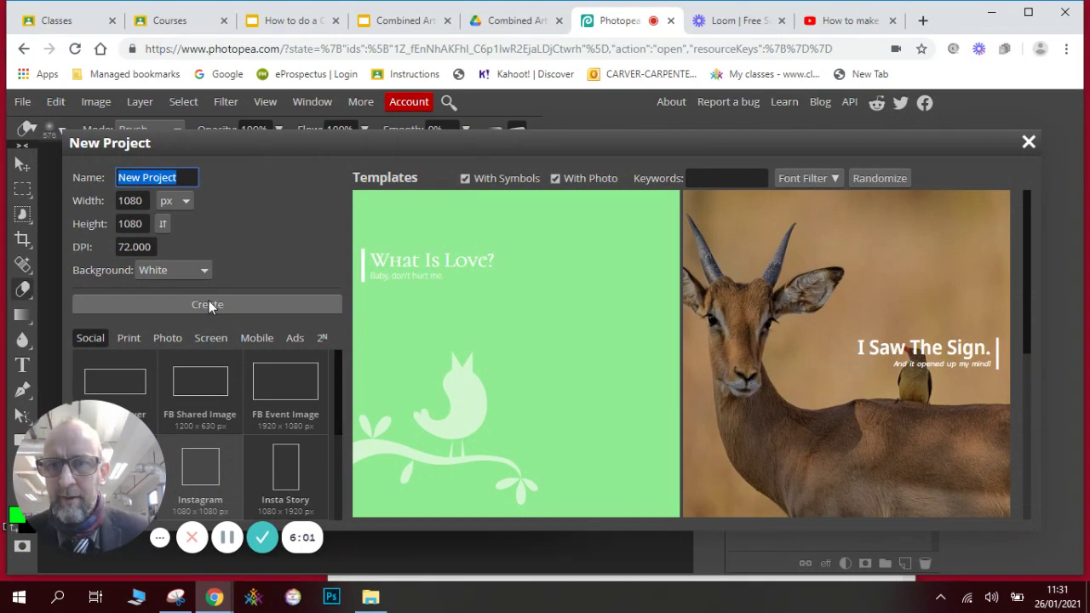
pyautogui.click(153, 247)
pyautogui.write('150')
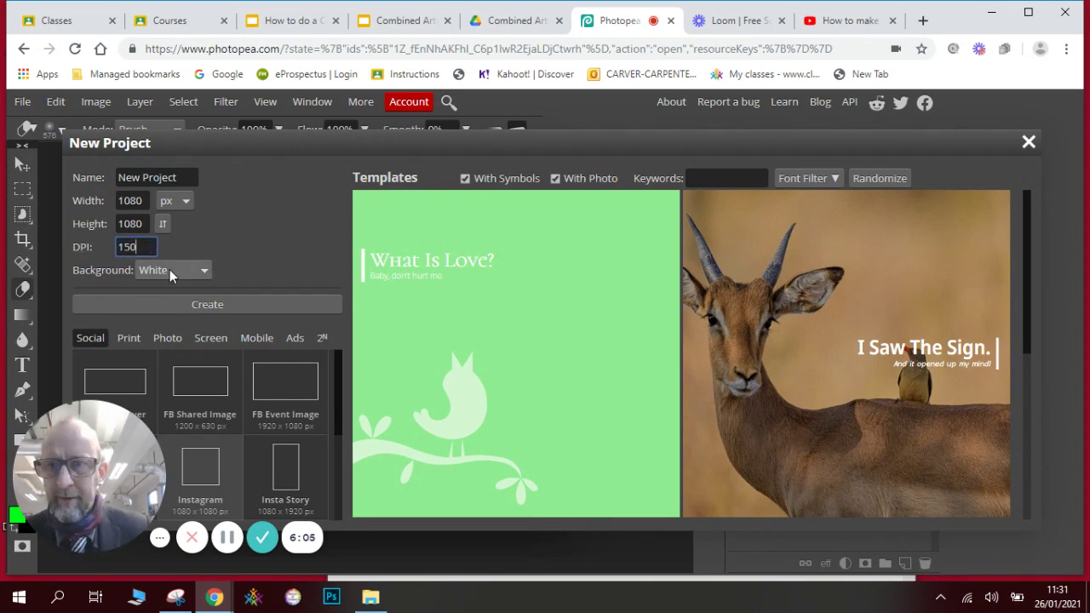
pyautogui.click(196, 305)
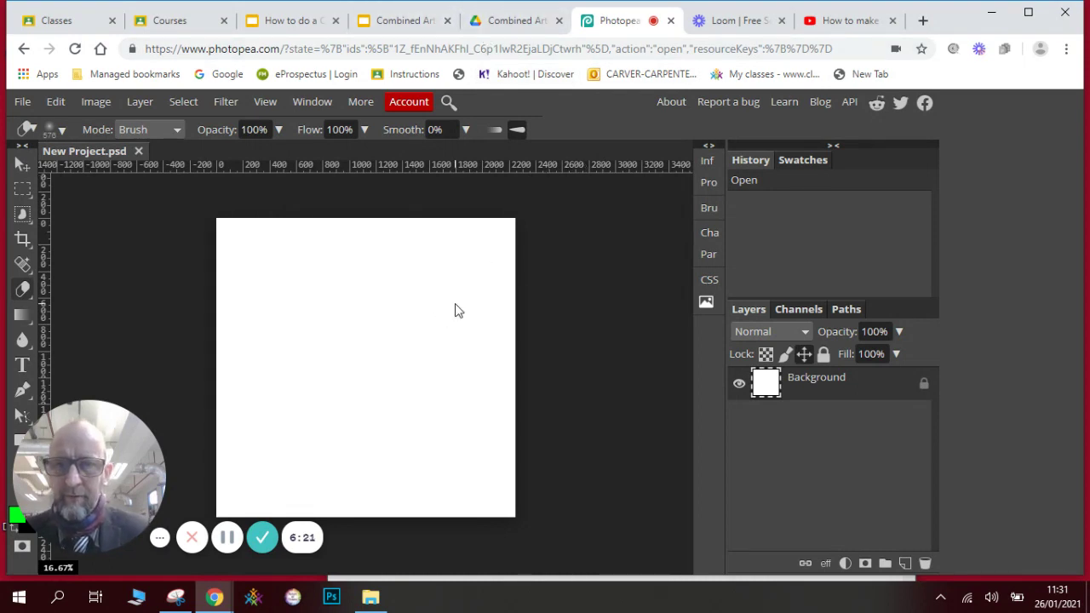
# Paste the rocky shore snip into the project and enlarge it to about 198% width and 221% height in the canvas's upper-left corner.
pyautogui.hotkey('ctrl', 'v')
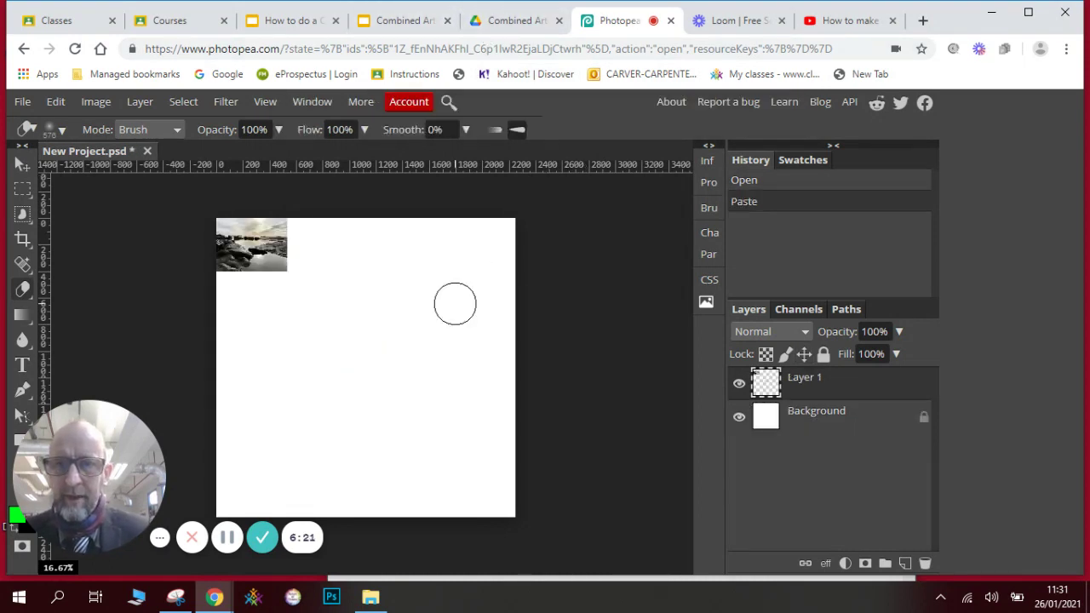
pyautogui.click(21, 165)
pyautogui.moveTo(288, 272); pyautogui.dragTo(358, 337)
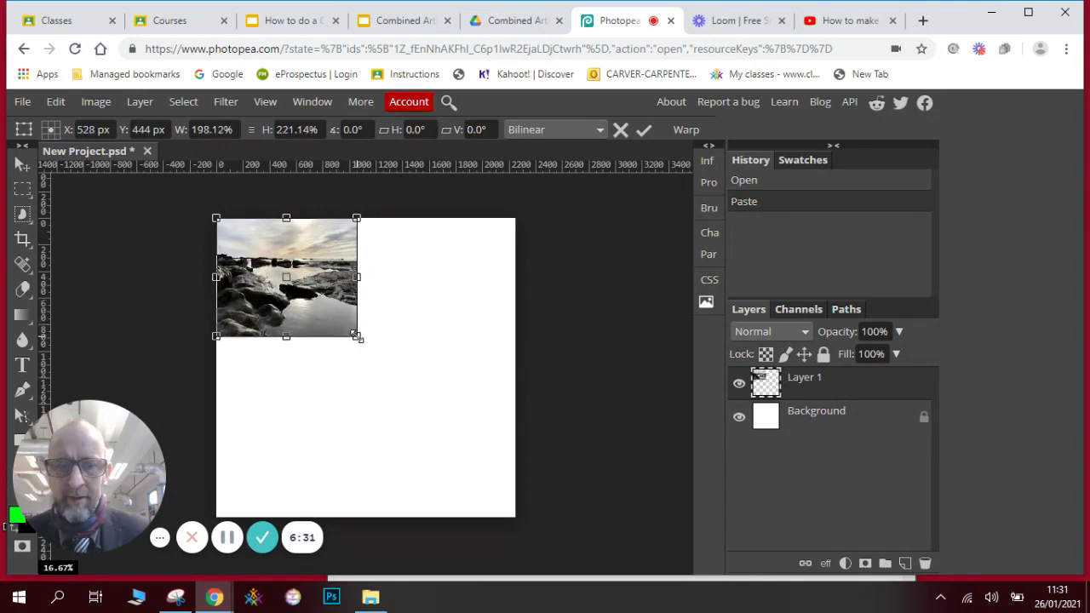
pyautogui.press('Return')
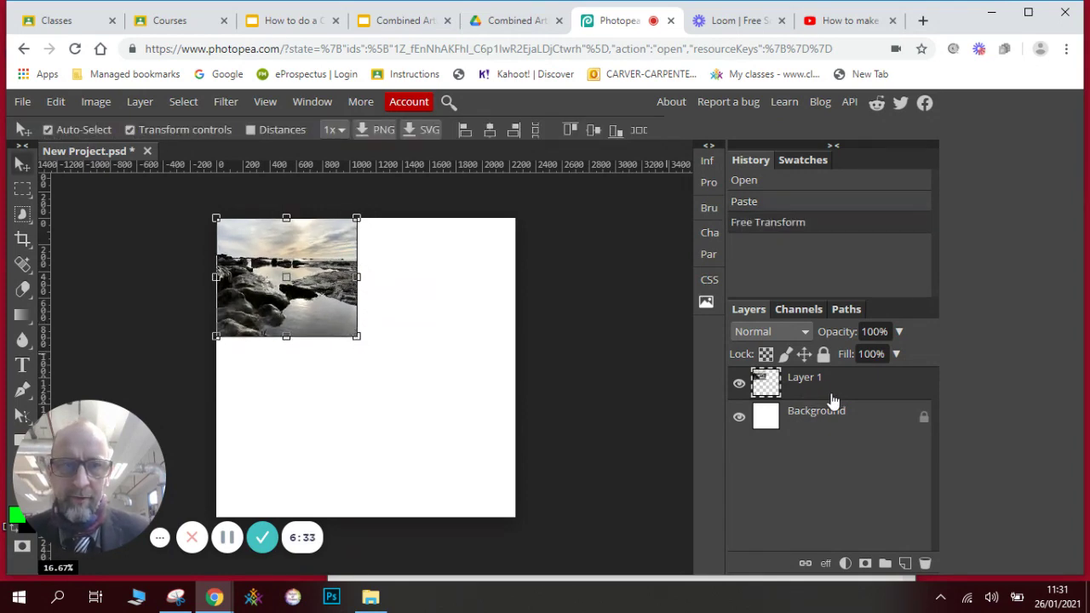
# Switch back to the Google Drive folder, close the IMG_7691.HEIC preview, and open IMG_7684.HEIC.
pyautogui.click(410, 25)
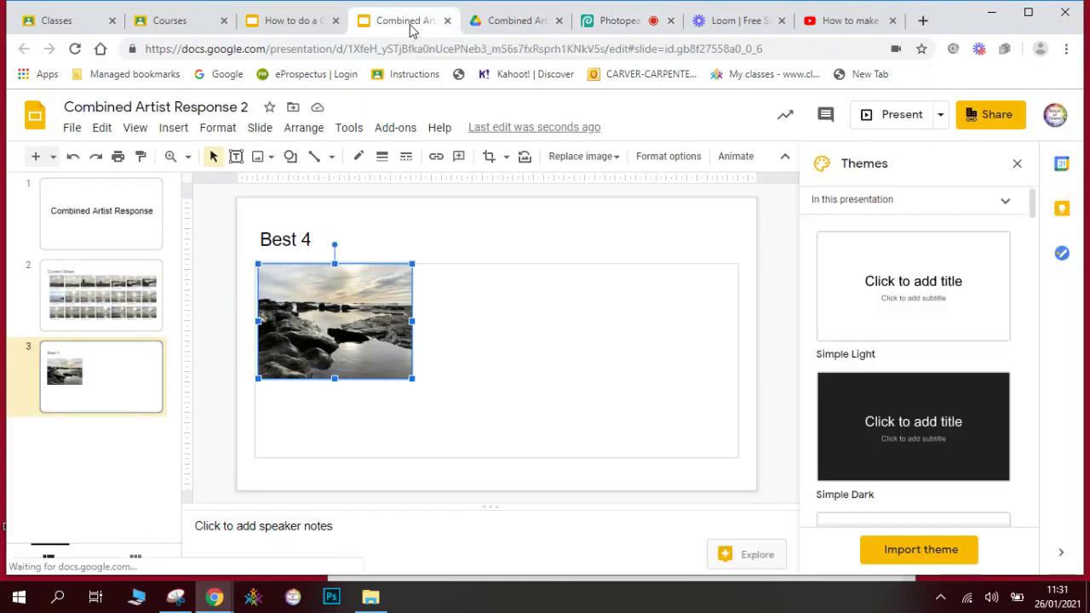
pyautogui.click(515, 26)
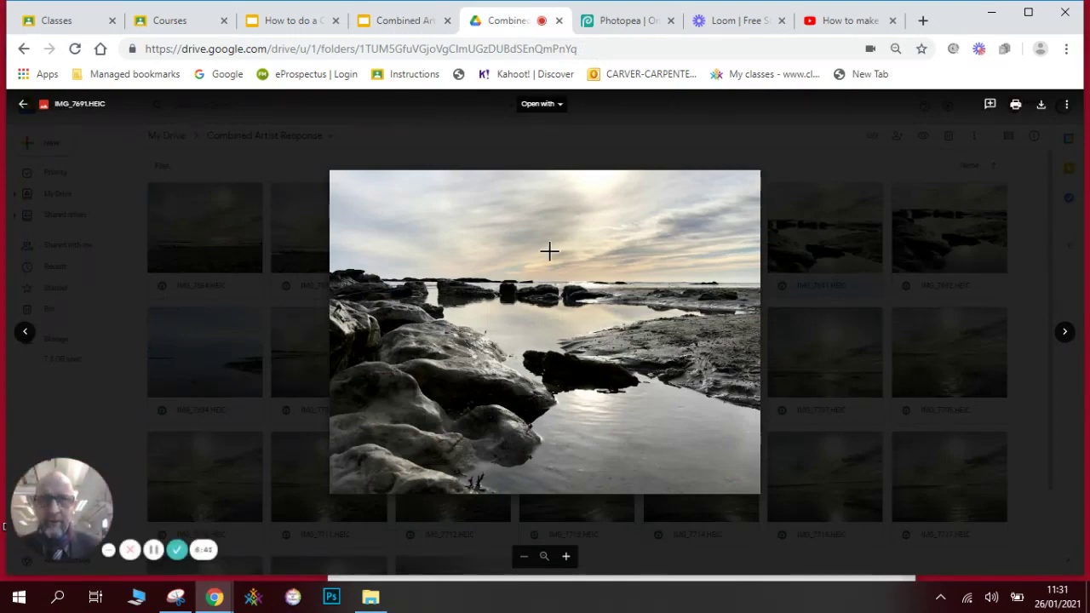
pyautogui.click(701, 144)
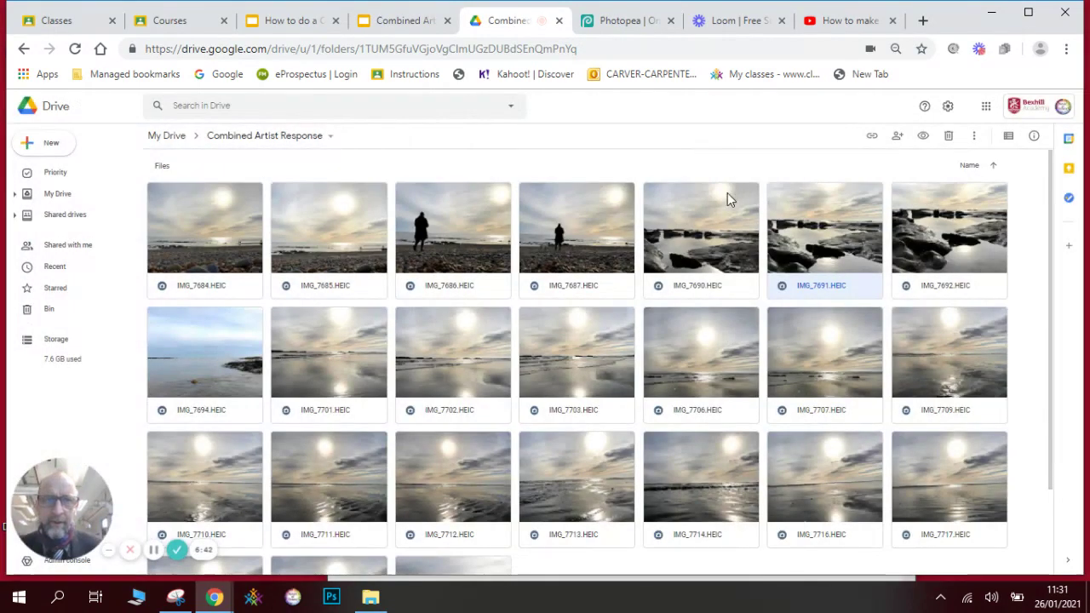
pyautogui.click(215, 248)
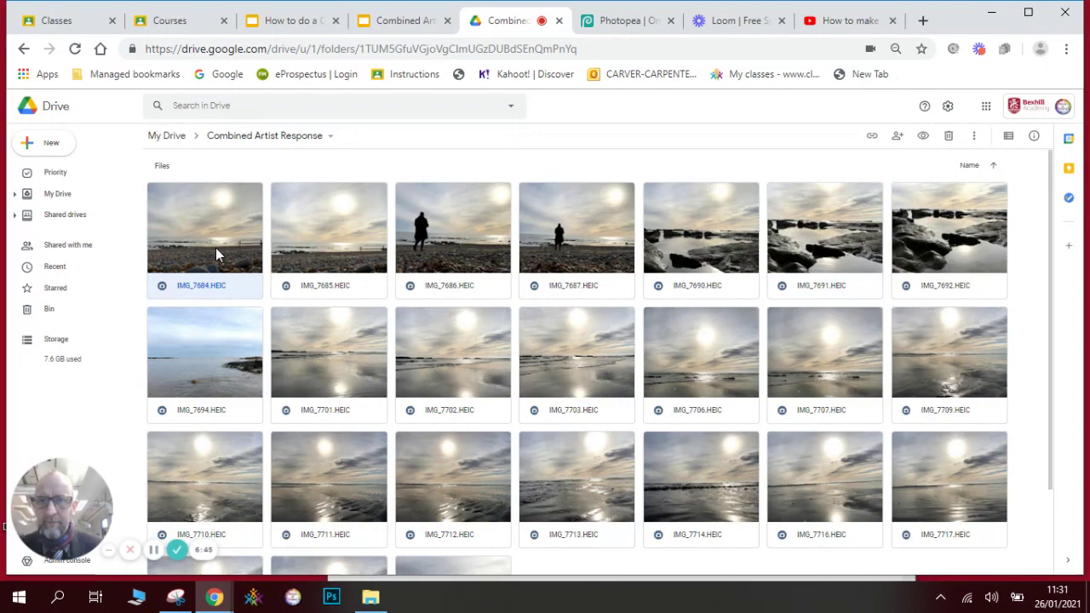
pyautogui.doubleClick(219, 252)
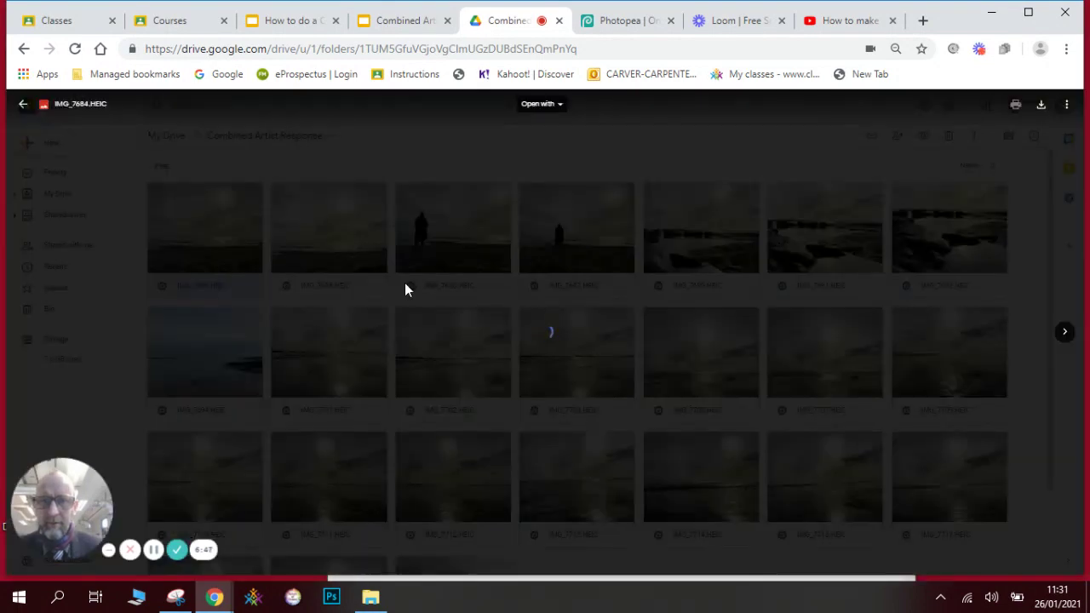
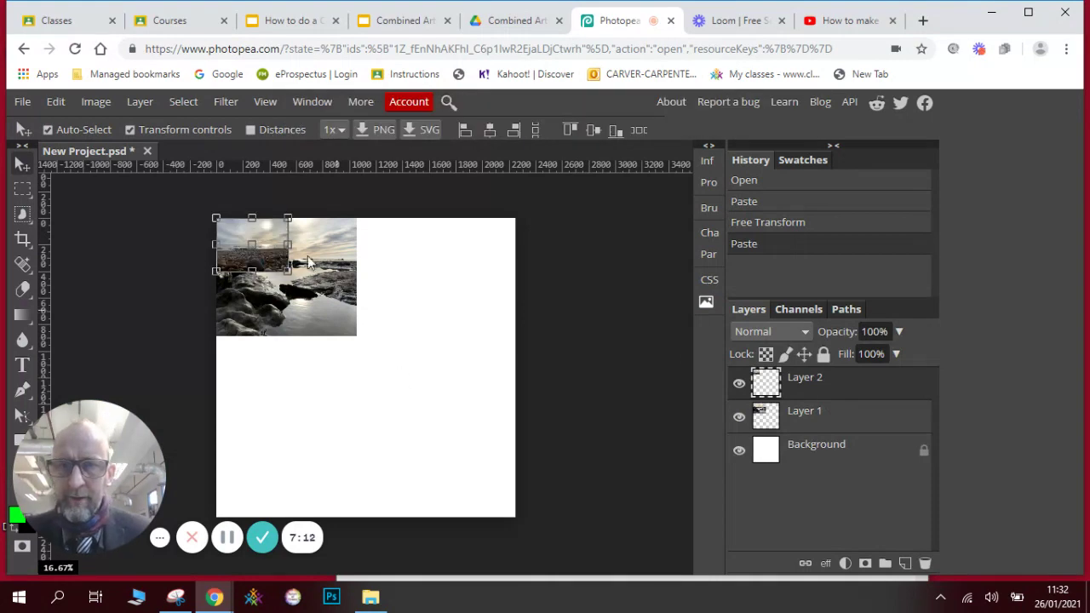
# Enlarge the pasted pebble beach photo to about 197% width and 225% height and place it just right of the rocky shore photo.
pyautogui.moveTo(287, 279); pyautogui.dragTo(351, 337)
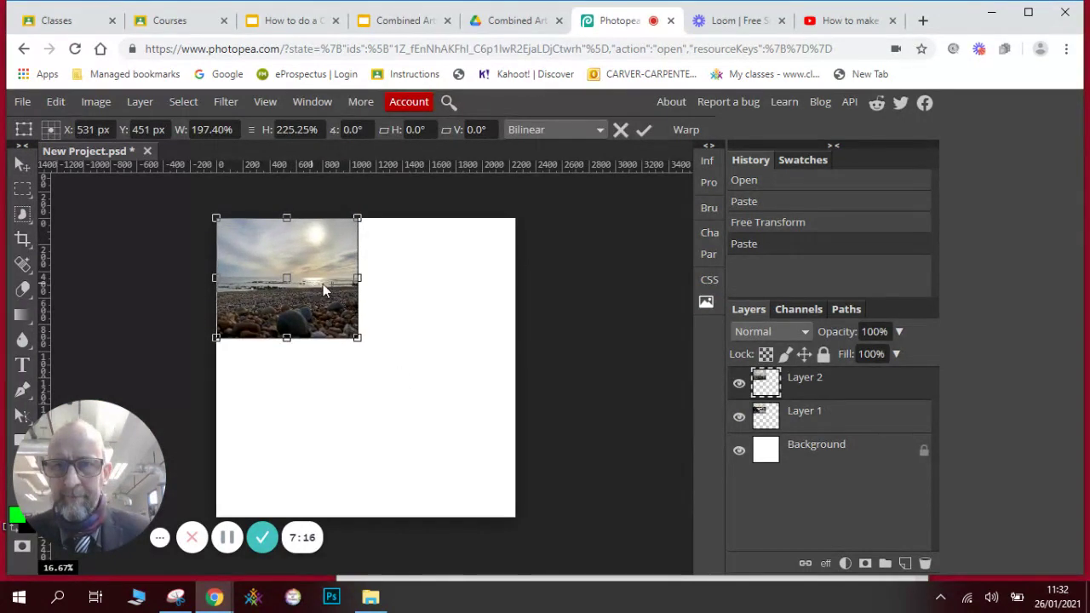
pyautogui.moveTo(323, 283); pyautogui.dragTo(458, 283)
pyautogui.press('Return')
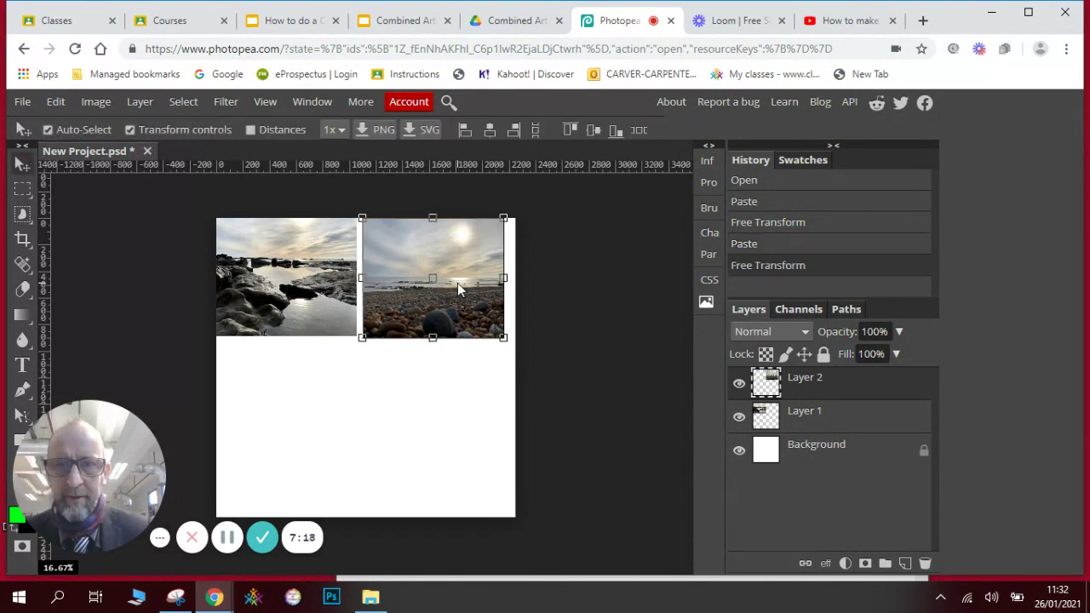
pyautogui.click(452, 405)
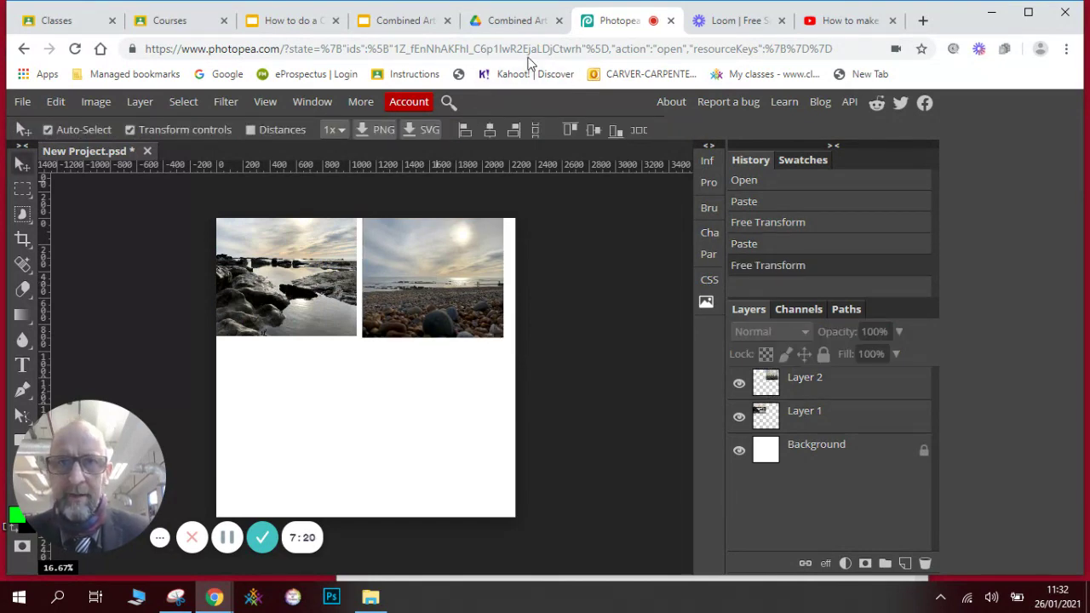
# Switch back to the Google Drive folder, close the open preview, and open IMG_7714.HEIC.
pyautogui.click(516, 23)
pyautogui.click(285, 198)
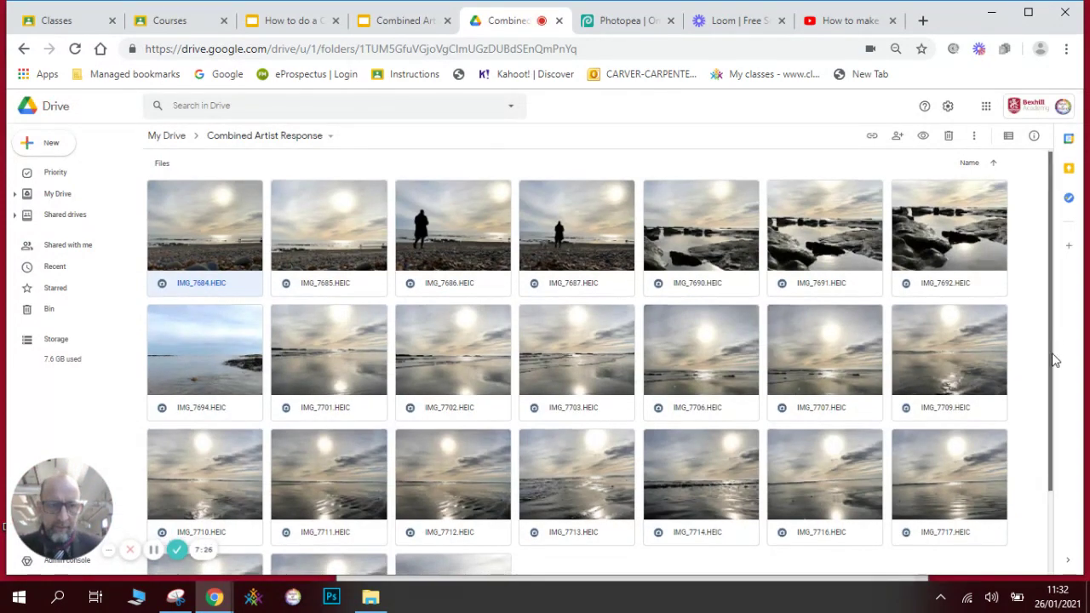
pyautogui.moveTo(1051, 343); pyautogui.dragTo(1053, 419)
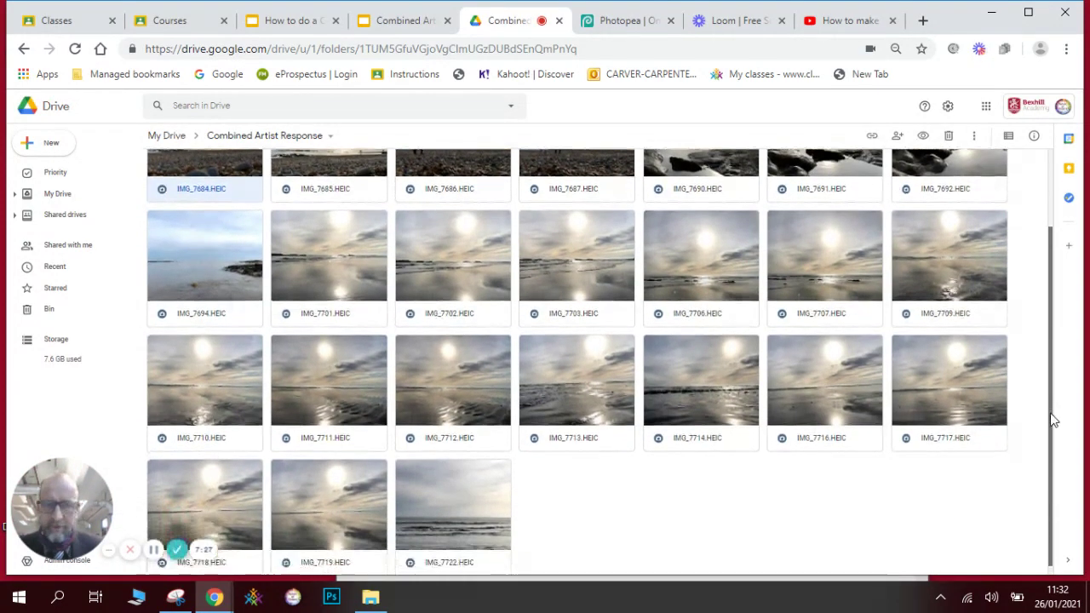
pyautogui.click(726, 396)
pyautogui.doubleClick(713, 390)
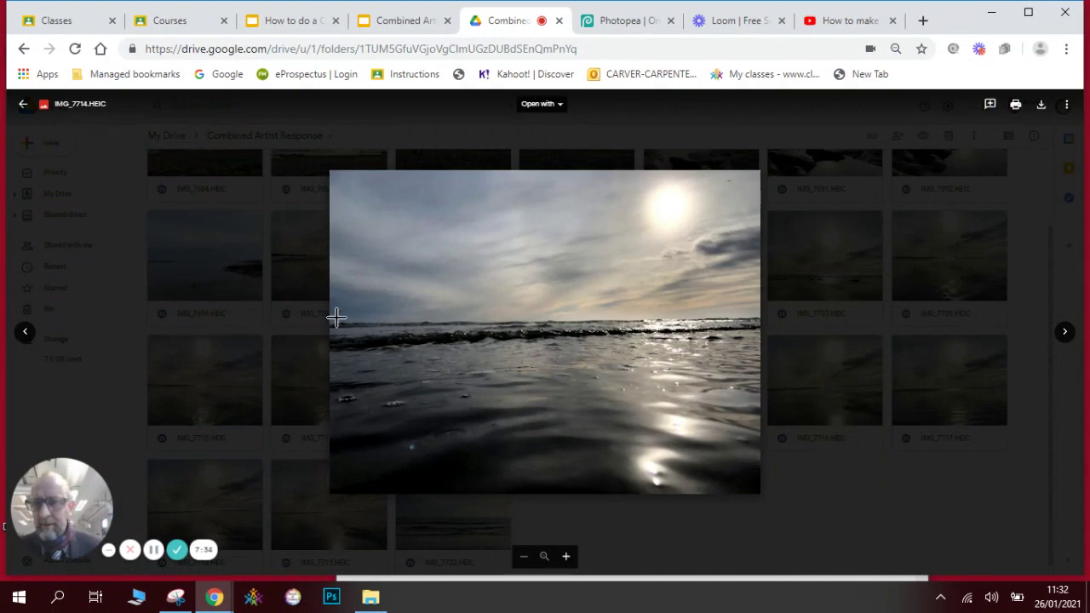
# Capture the dark wave photo IMG_7714.HEIC with the Snipping Tool and paste it over the lower part of the Best 4 slide.
pyautogui.click(177, 596)
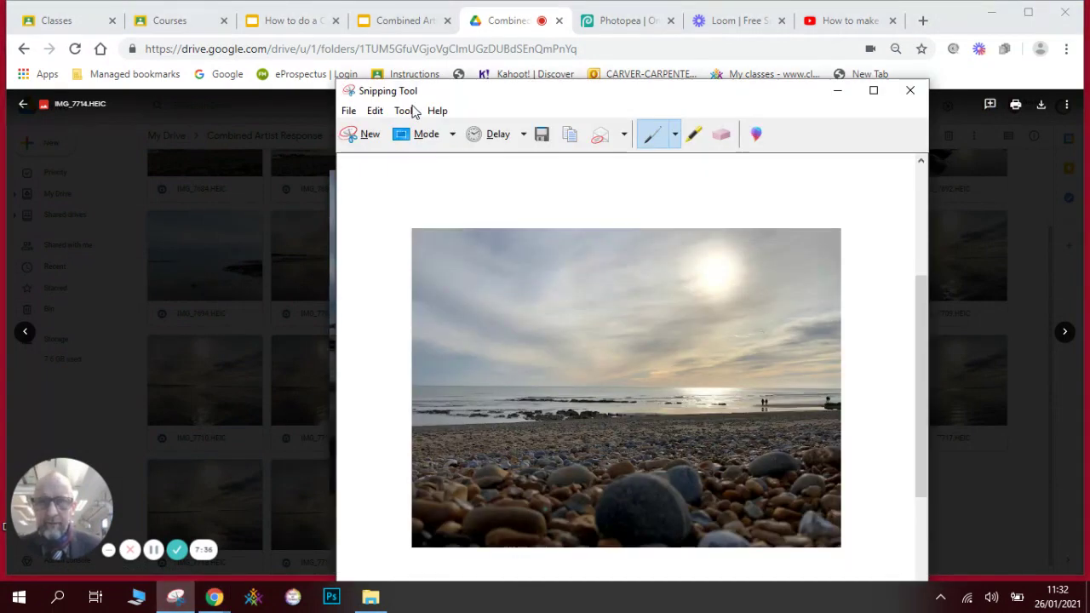
pyautogui.click(358, 136)
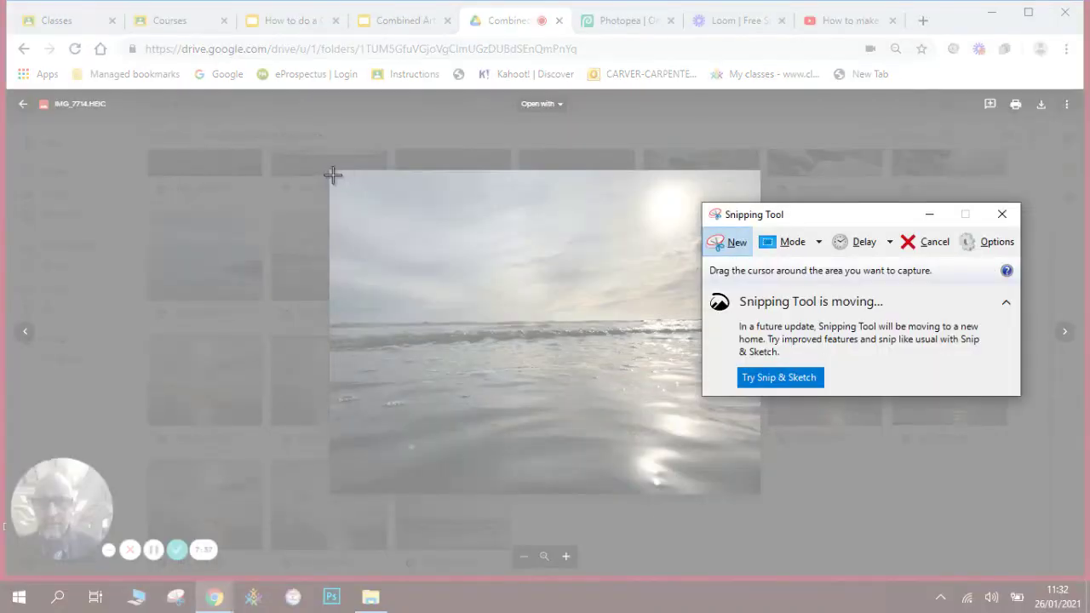
pyautogui.moveTo(332, 175); pyautogui.dragTo(756, 488)
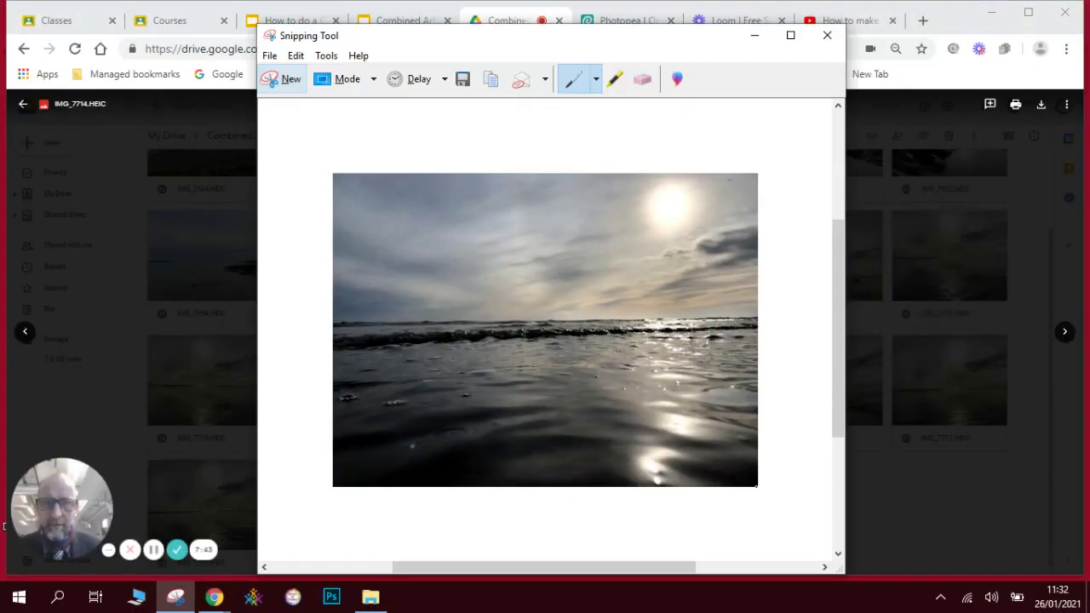
pyautogui.click(412, 21)
pyautogui.click(386, 402)
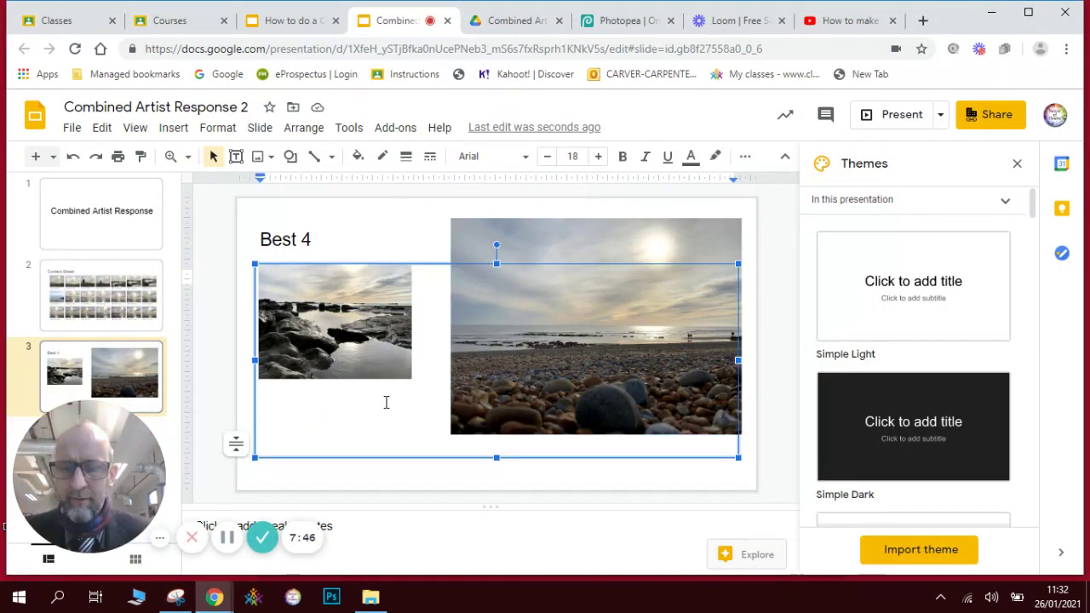
pyautogui.hotkey('ctrl', 'v')
pyautogui.moveTo(394, 384); pyautogui.dragTo(368, 394)
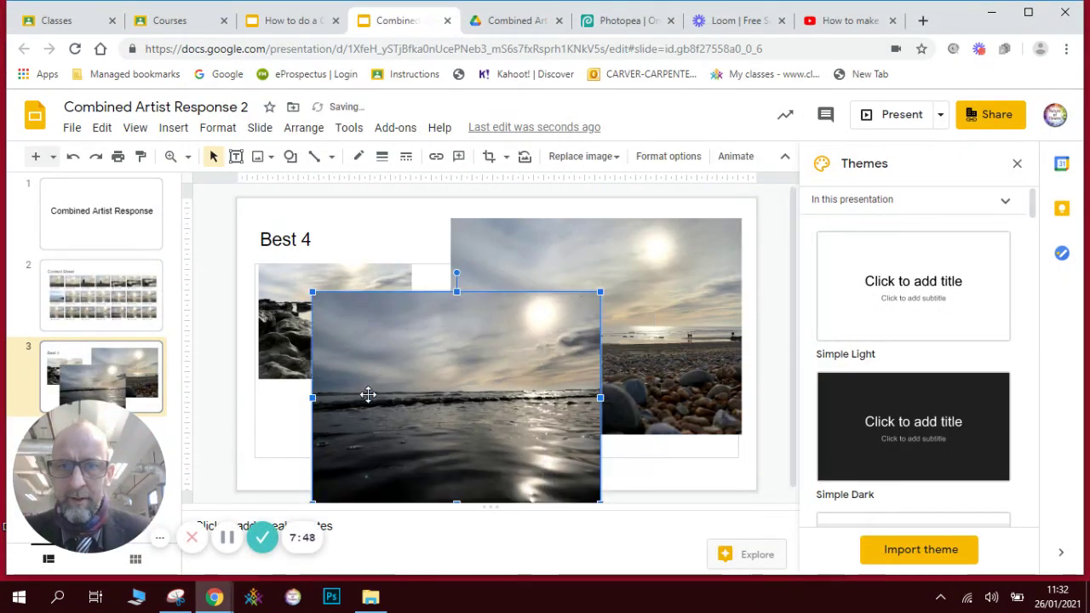
# Paste the dark wave snip into the Photopea project, enlarge it to match the other photos, and place it just below the rocky shore photo.
pyautogui.click(613, 26)
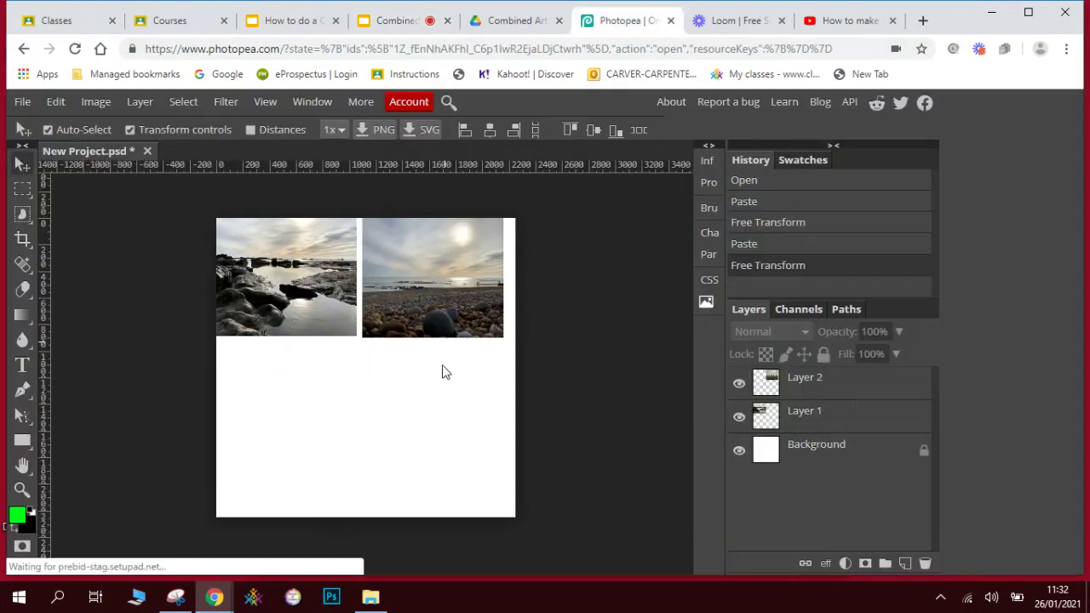
pyautogui.hotkey('ctrl', 'v')
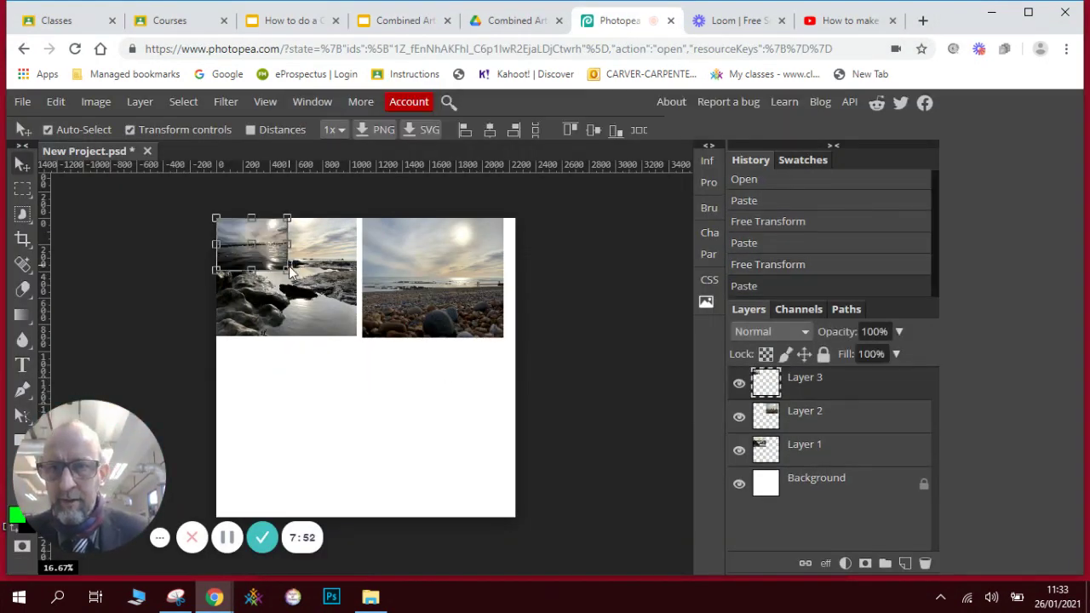
pyautogui.moveTo(289, 270); pyautogui.dragTo(359, 342)
pyautogui.press('Return')
pyautogui.moveTo(312, 305); pyautogui.dragTo(310, 426)
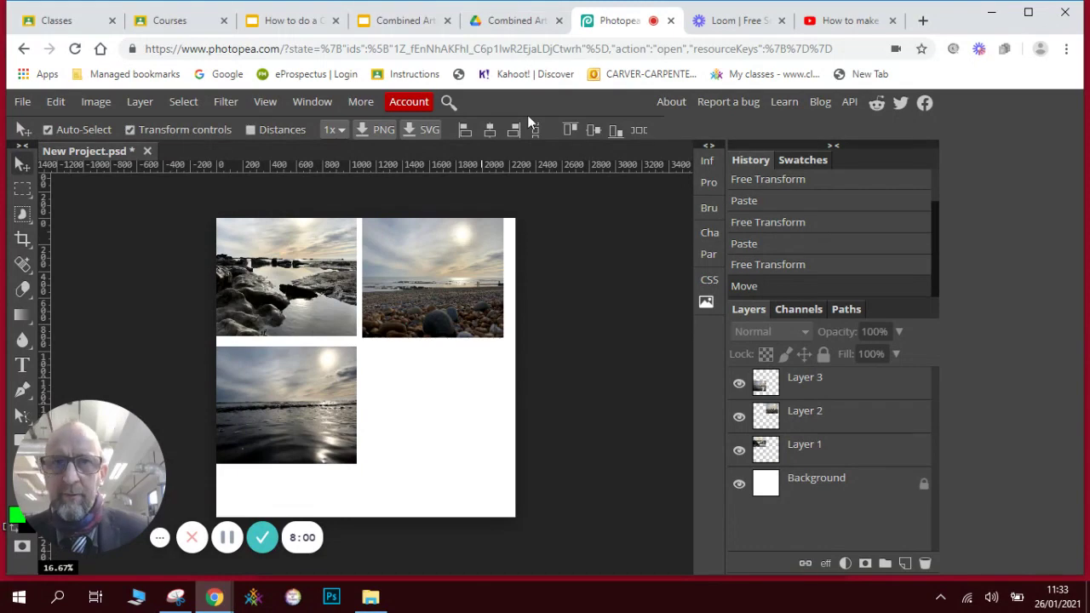
# Return to the Google Drive folder, close the IMG_7714.HEIC preview, and open IMG_7712.HEIC.
pyautogui.click(511, 22)
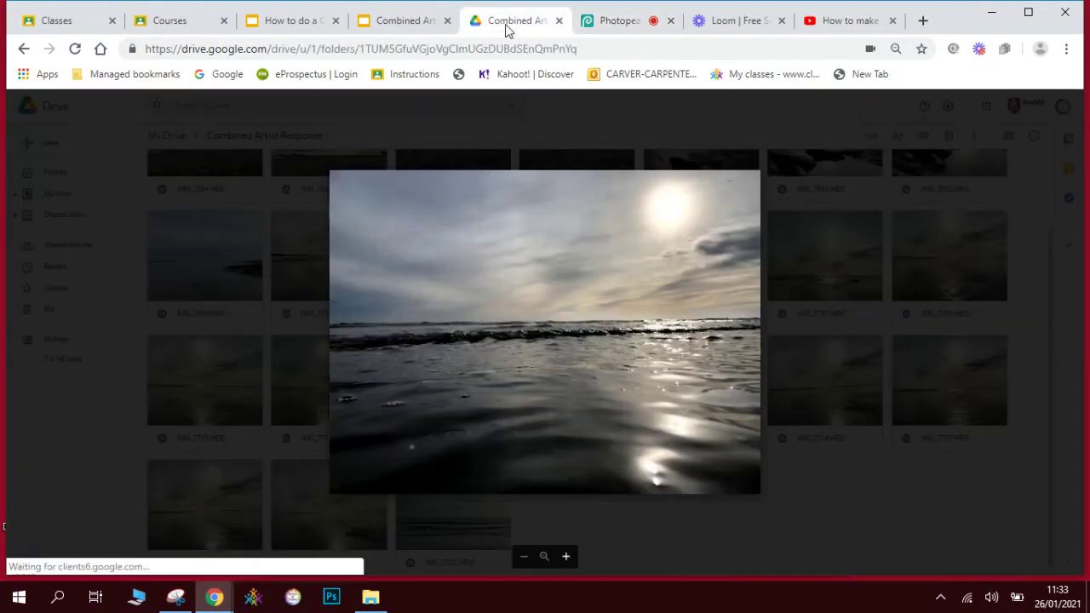
pyautogui.click(297, 275)
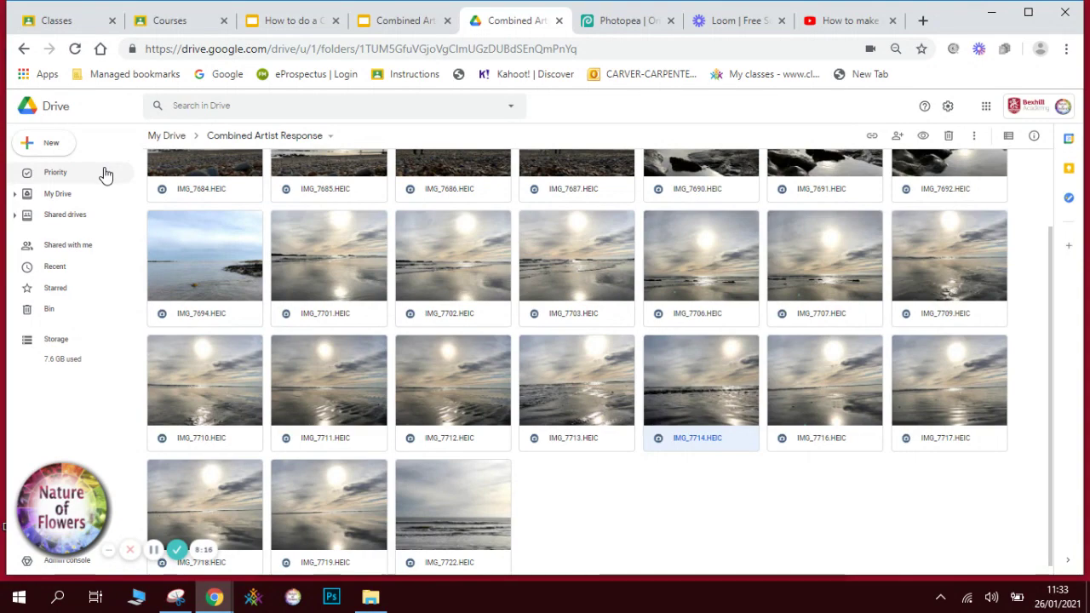
pyautogui.doubleClick(450, 385)
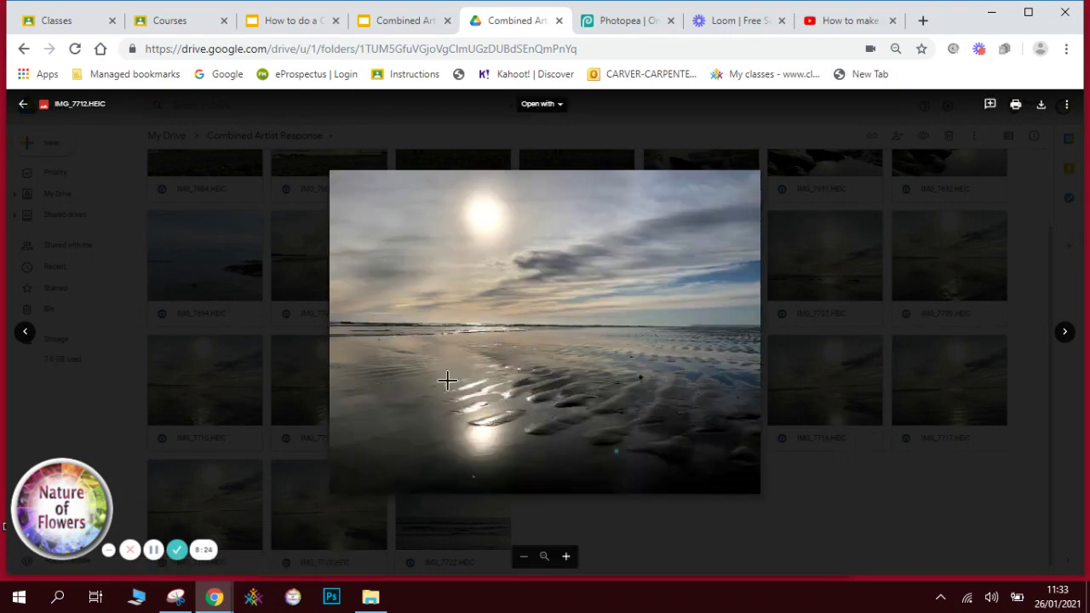
# Capture the rippled sand photo IMG_7712.HEIC with the Snipping Tool and paste it onto the Best 4 slide.
pyautogui.click(176, 596)
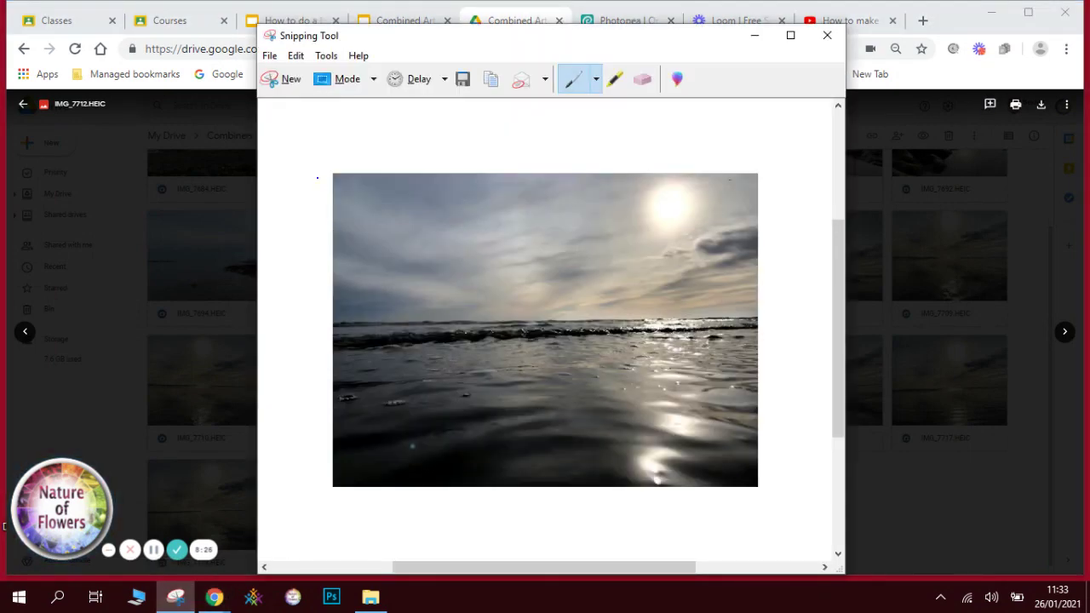
pyautogui.click(288, 79)
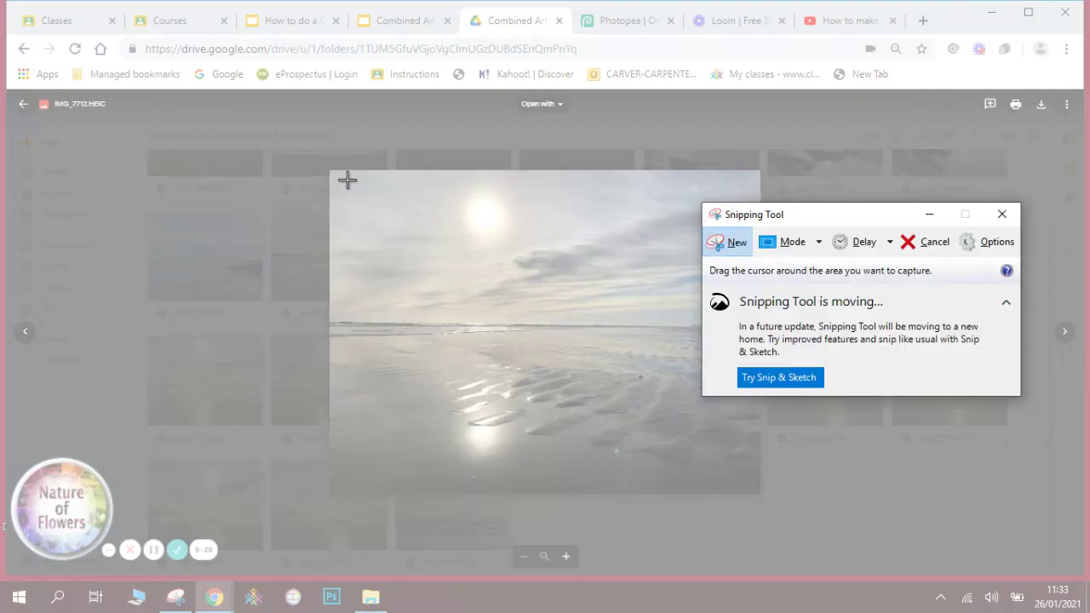
pyautogui.moveTo(331, 175); pyautogui.dragTo(758, 484)
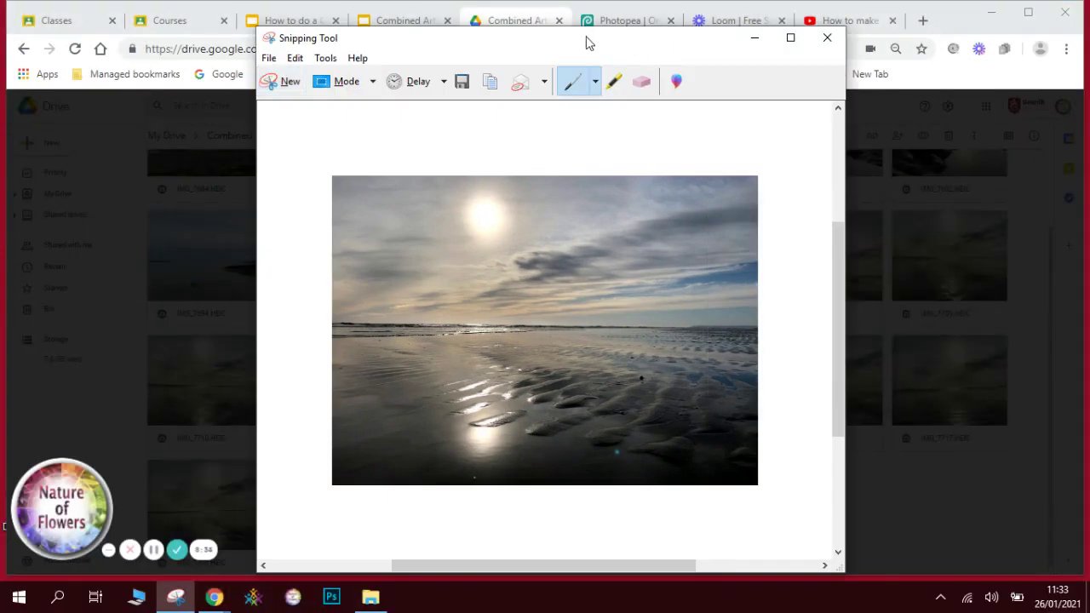
pyautogui.click(415, 20)
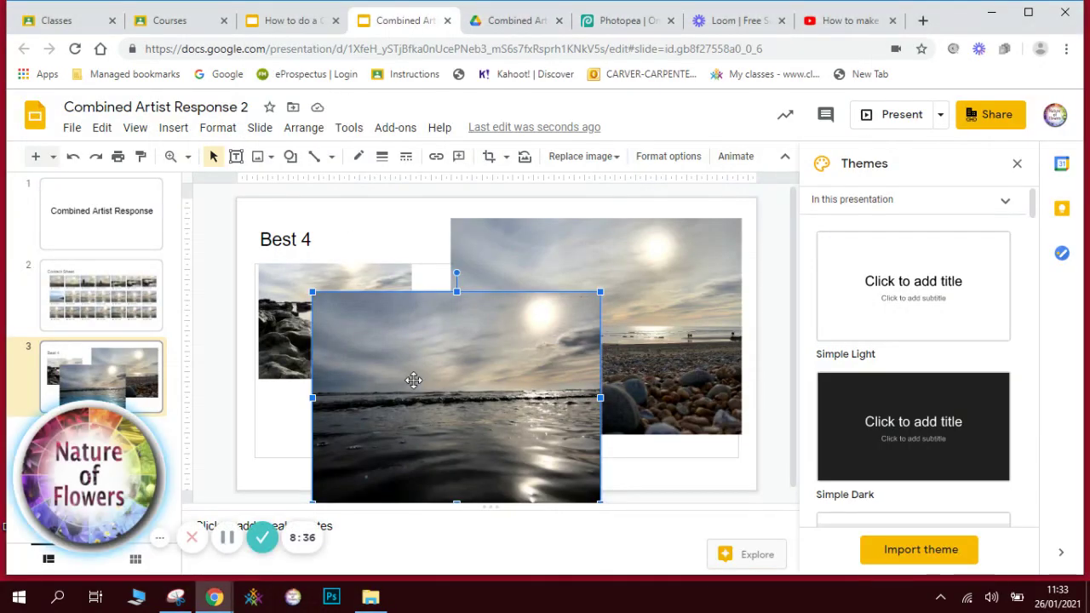
pyautogui.click(637, 476)
pyautogui.hotkey('ctrl', 'v')
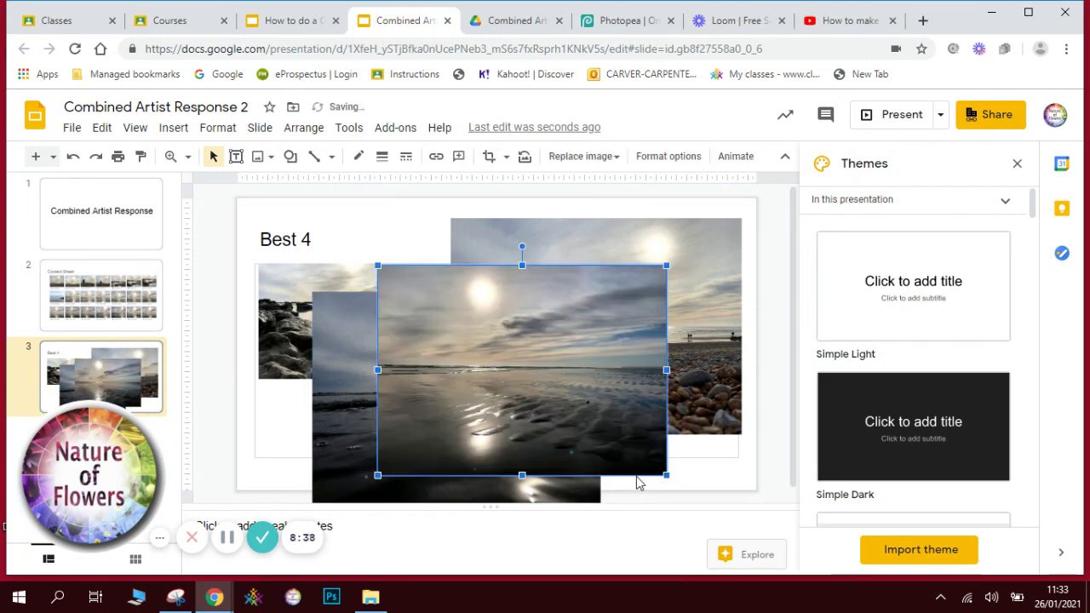
# Paste the rippled sand snip into the Photopea project, enlarge it to about 199% width and 234% height, and place it below the pebble beach photo.
pyautogui.click(615, 21)
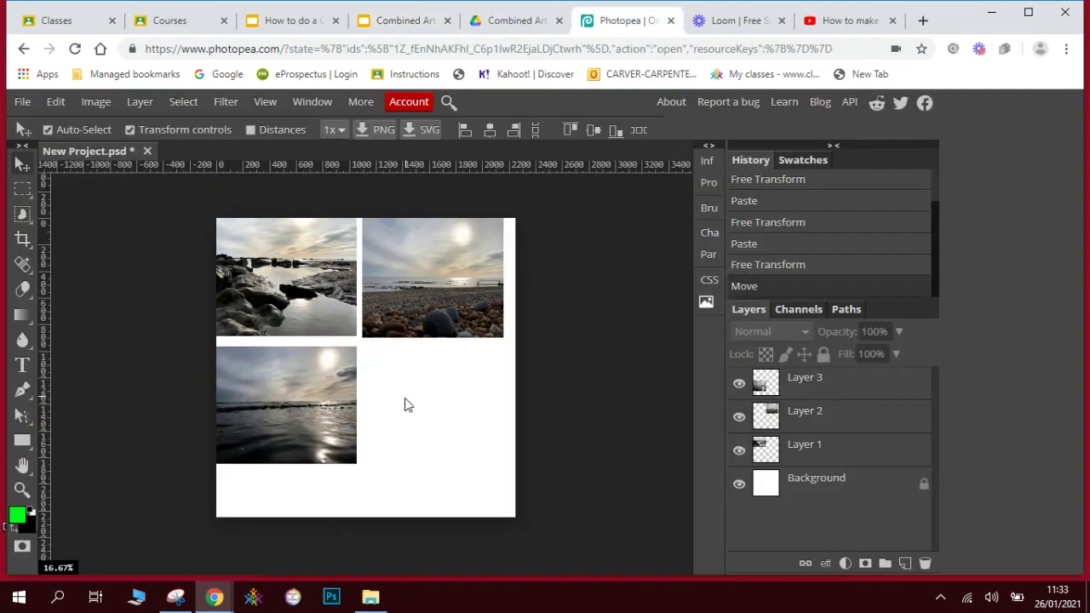
pyautogui.hotkey('ctrl', 'v')
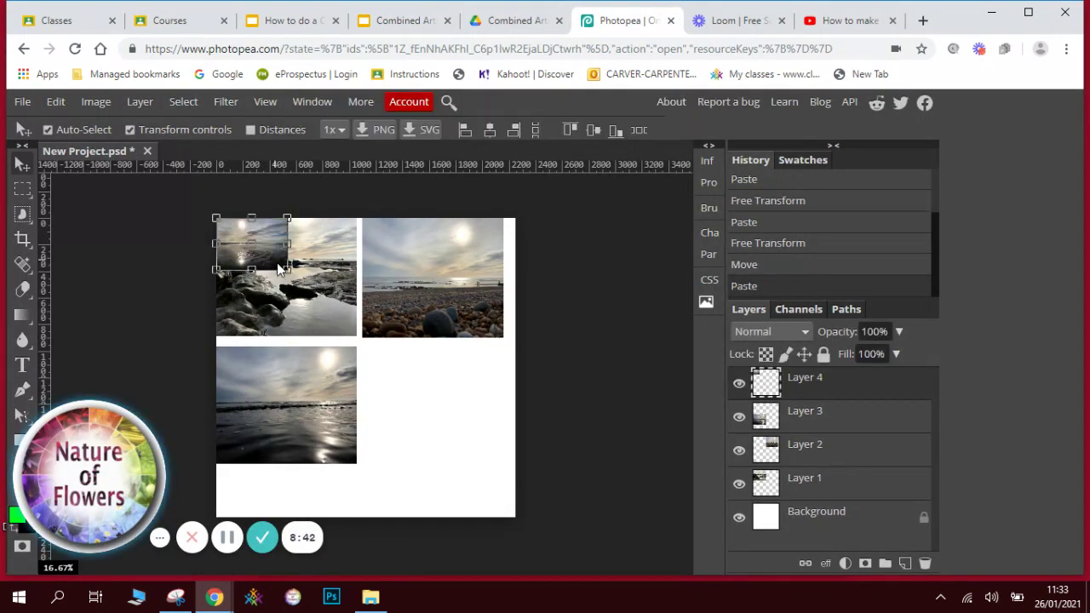
pyautogui.moveTo(287, 270); pyautogui.dragTo(357, 340)
pyautogui.moveTo(321, 292); pyautogui.dragTo(353, 336)
pyautogui.moveTo(431, 402); pyautogui.dragTo(467, 414)
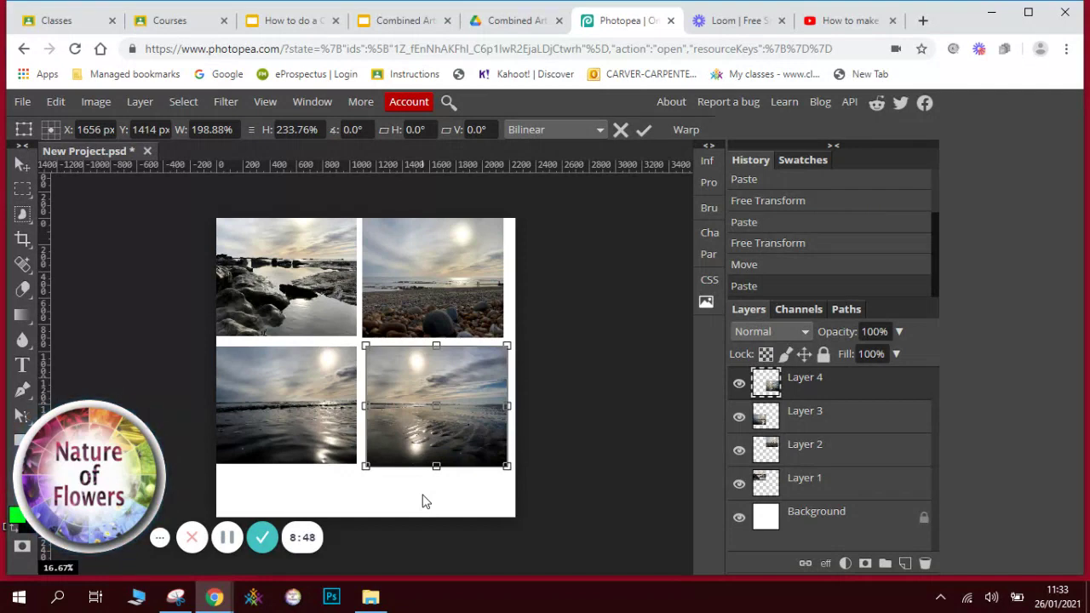
pyautogui.press('Return')
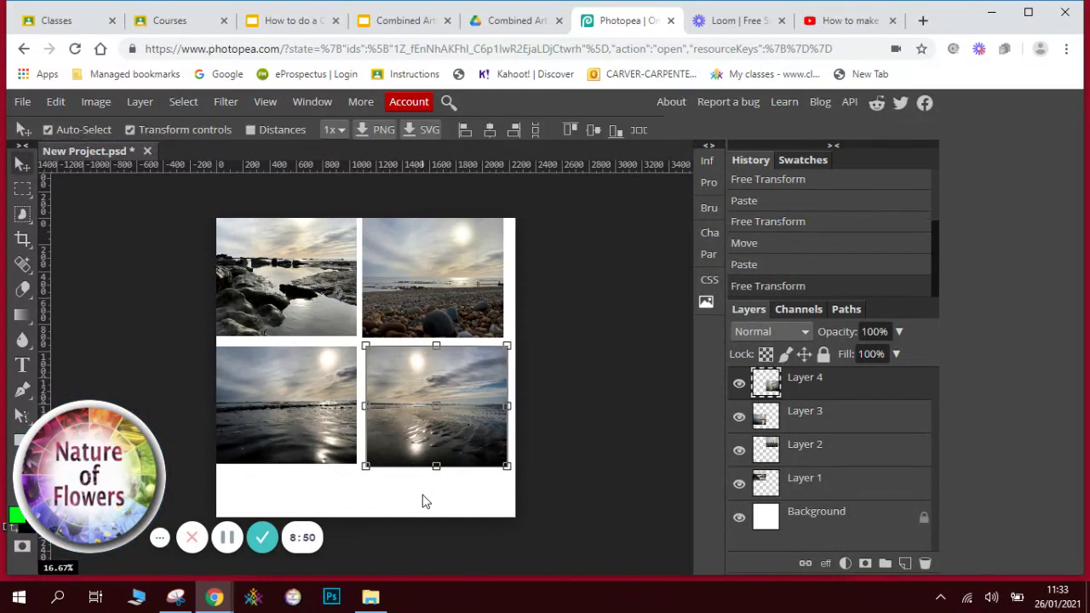
pyautogui.click(426, 502)
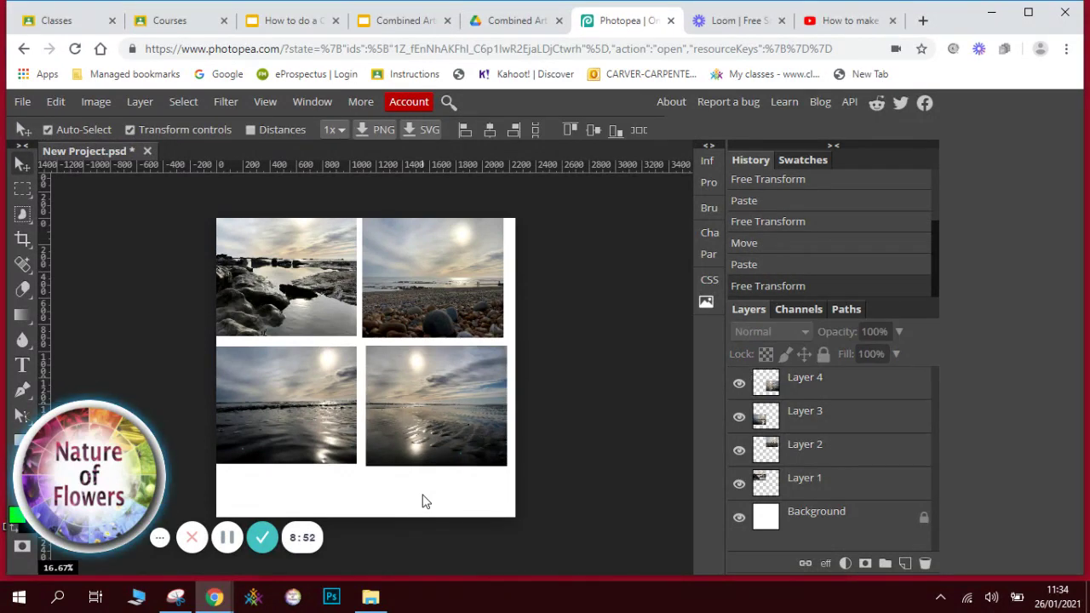
# Return to the Best 4 slide, shrink the rippled sand photo, and move it over the rocky shore photo.
pyautogui.click(409, 22)
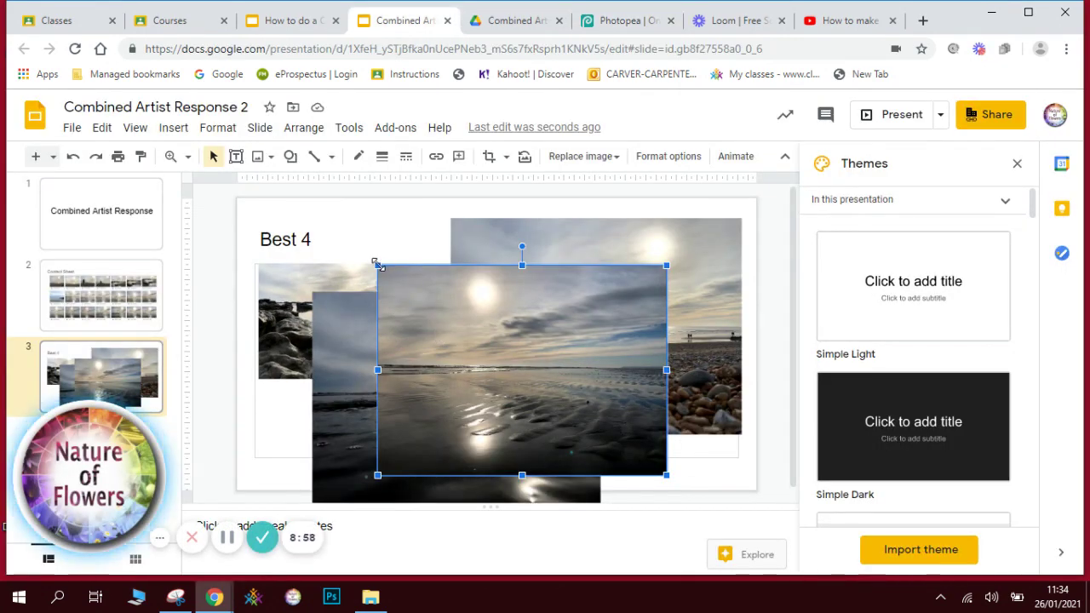
pyautogui.moveTo(378, 266); pyautogui.dragTo(486, 345)
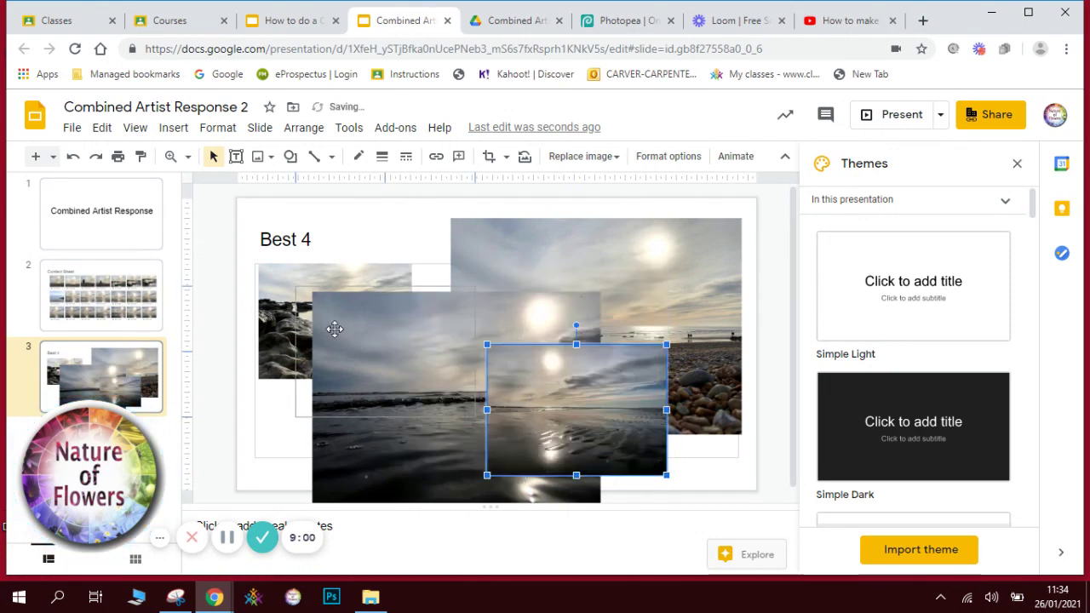
pyautogui.moveTo(333, 329); pyautogui.dragTo(307, 308)
# Shrink the dark wave photo, arrange it and the rippled sand photo on the slide's left half, and select the pebble beach photo.
pyautogui.click(455, 294)
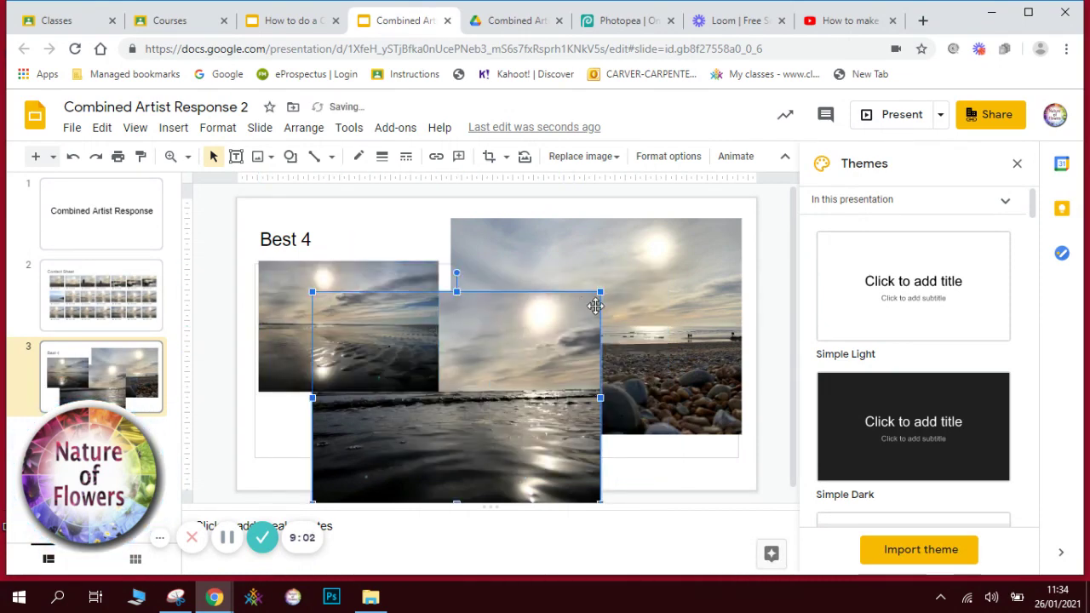
pyautogui.moveTo(599, 292); pyautogui.dragTo(482, 379)
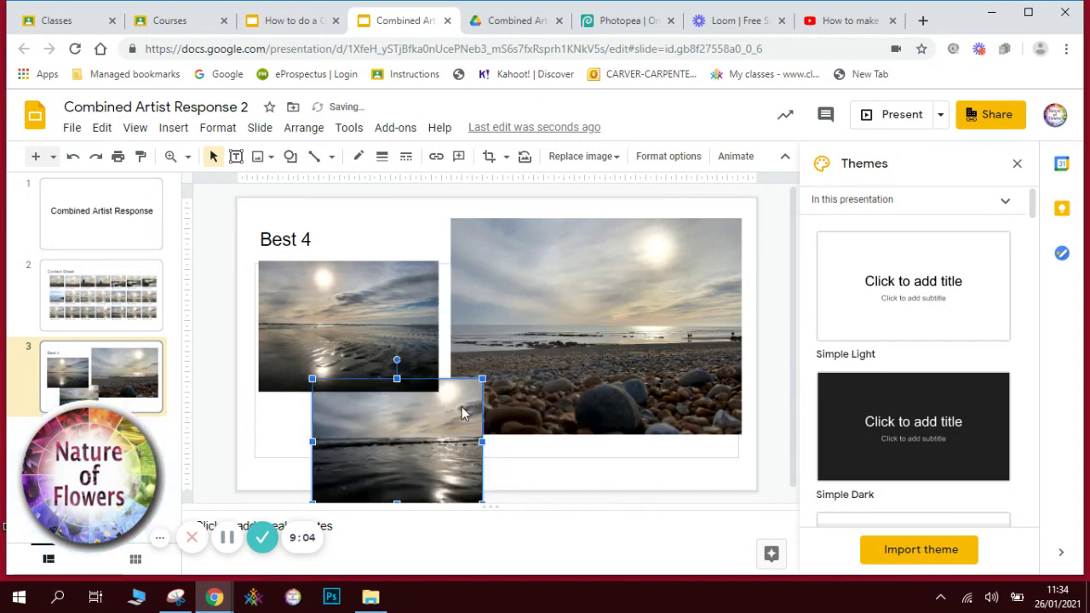
pyautogui.moveTo(384, 335); pyautogui.dragTo(404, 292)
pyautogui.moveTo(396, 332); pyautogui.dragTo(416, 400)
pyautogui.click(542, 308)
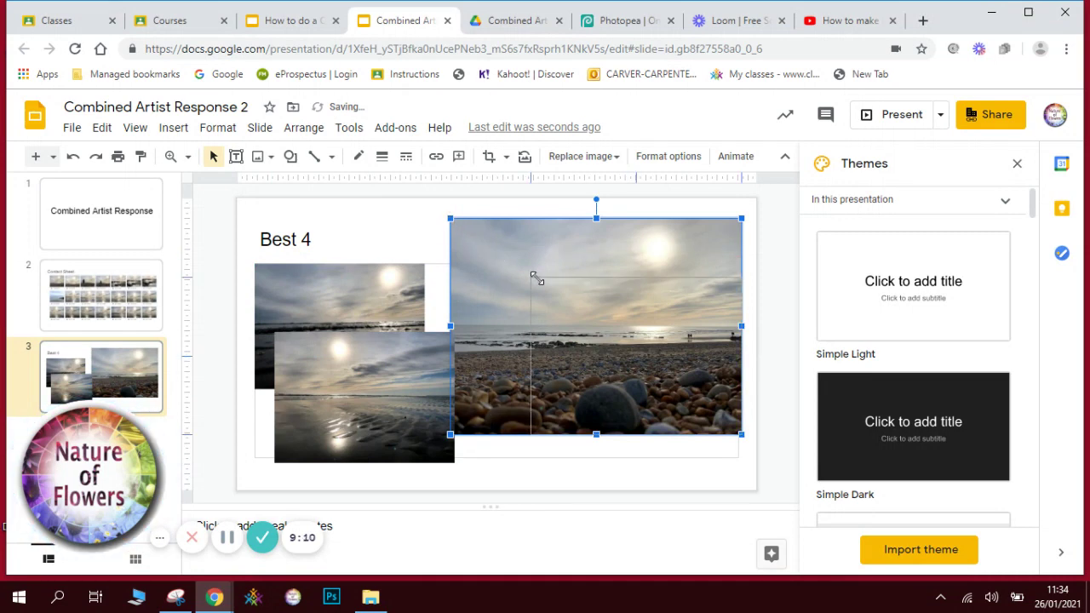
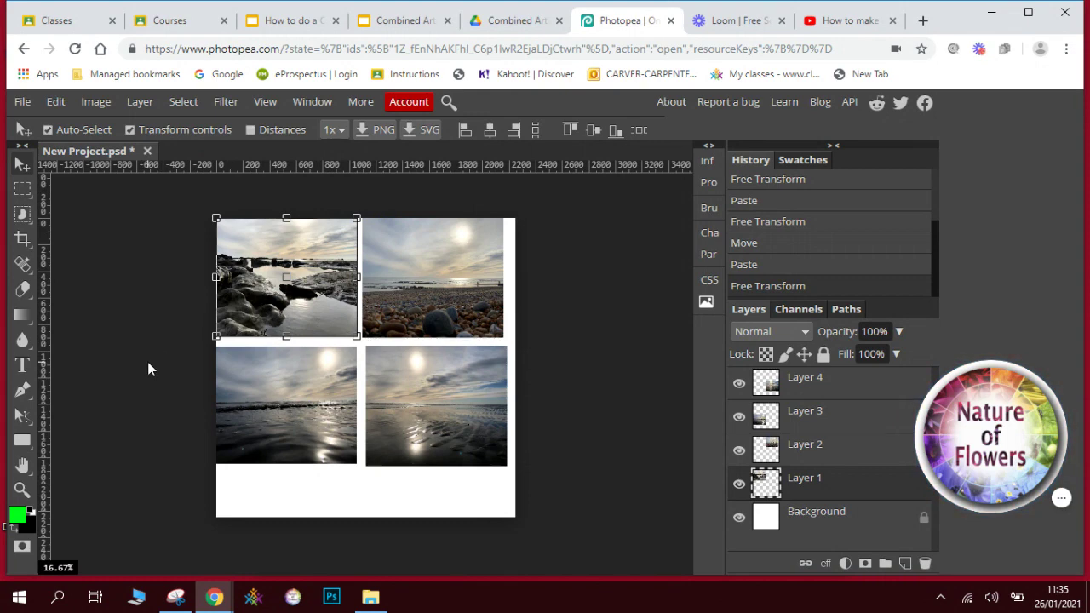
# In the Photopea project, rotate the pebble beach photo by about 47.6° and move it slightly right and down.
pyautogui.click(428, 302)
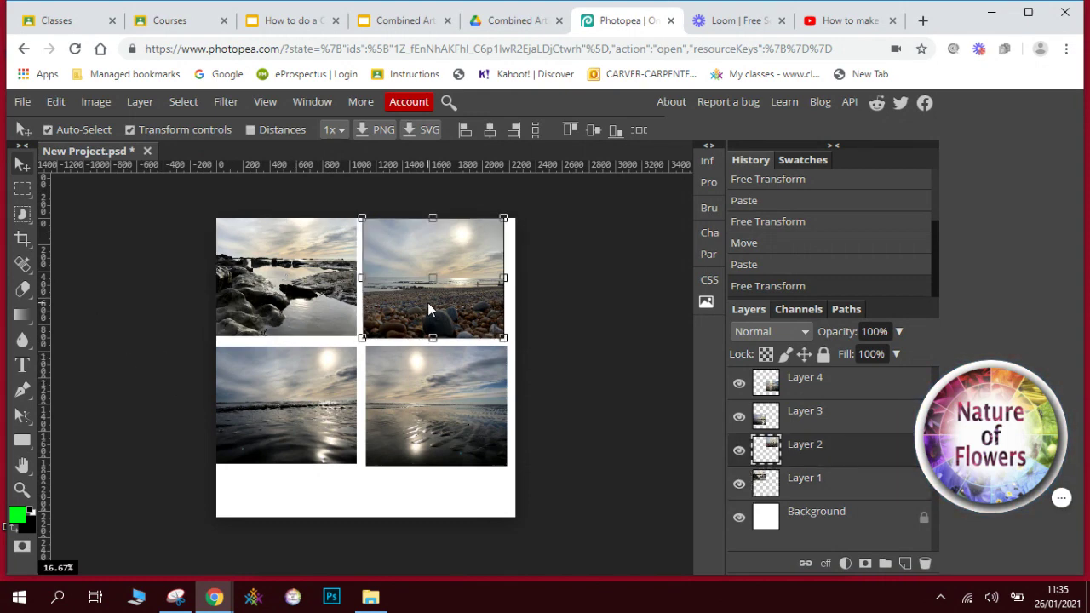
pyautogui.click(413, 408)
pyautogui.click(462, 277)
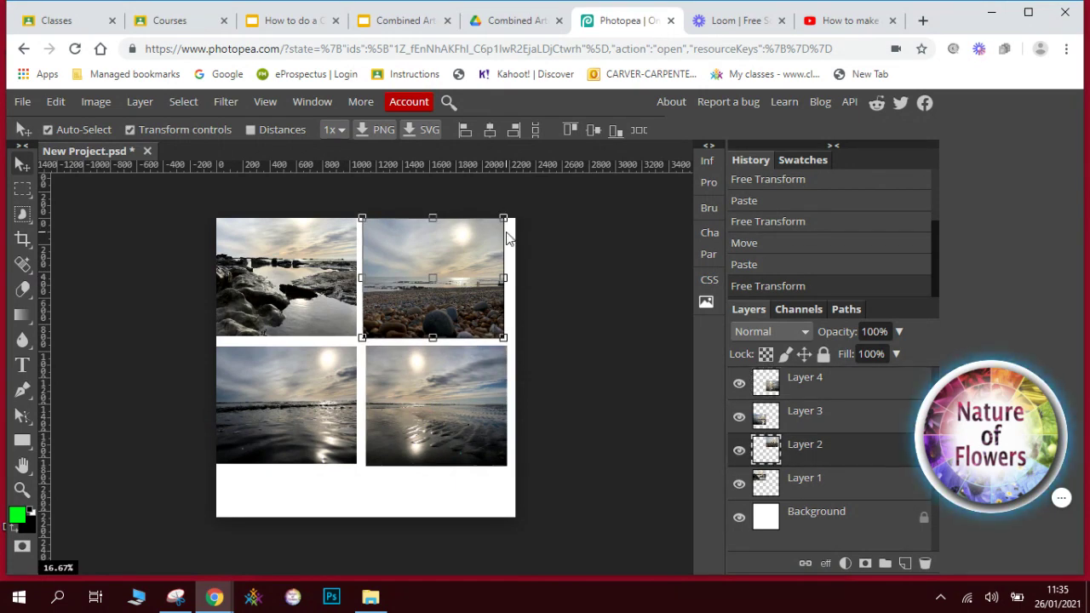
pyautogui.moveTo(508, 242); pyautogui.dragTo(514, 317)
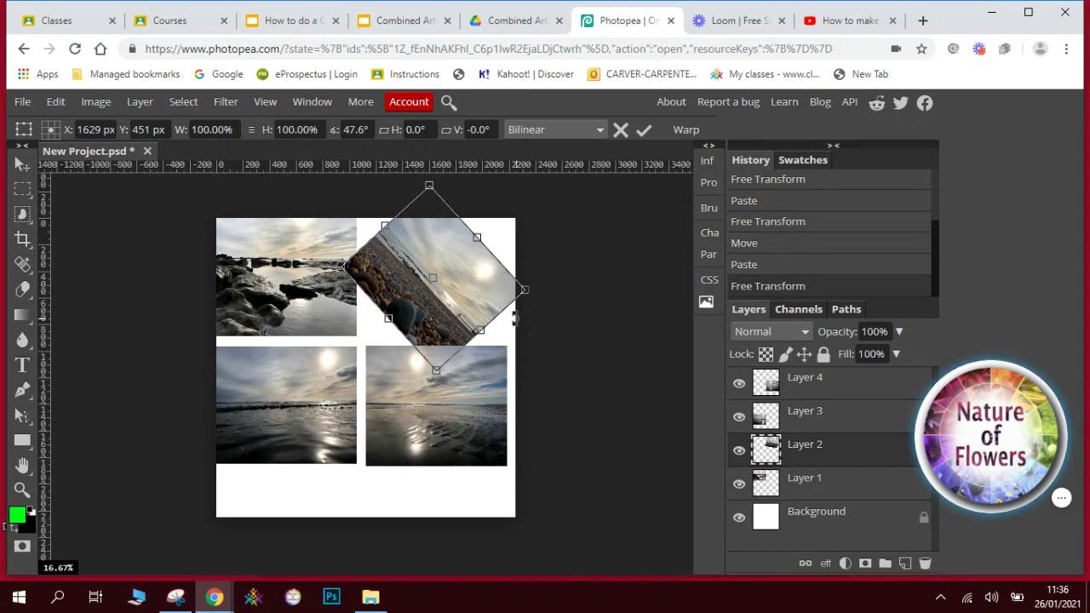
pyautogui.moveTo(459, 275); pyautogui.dragTo(478, 305)
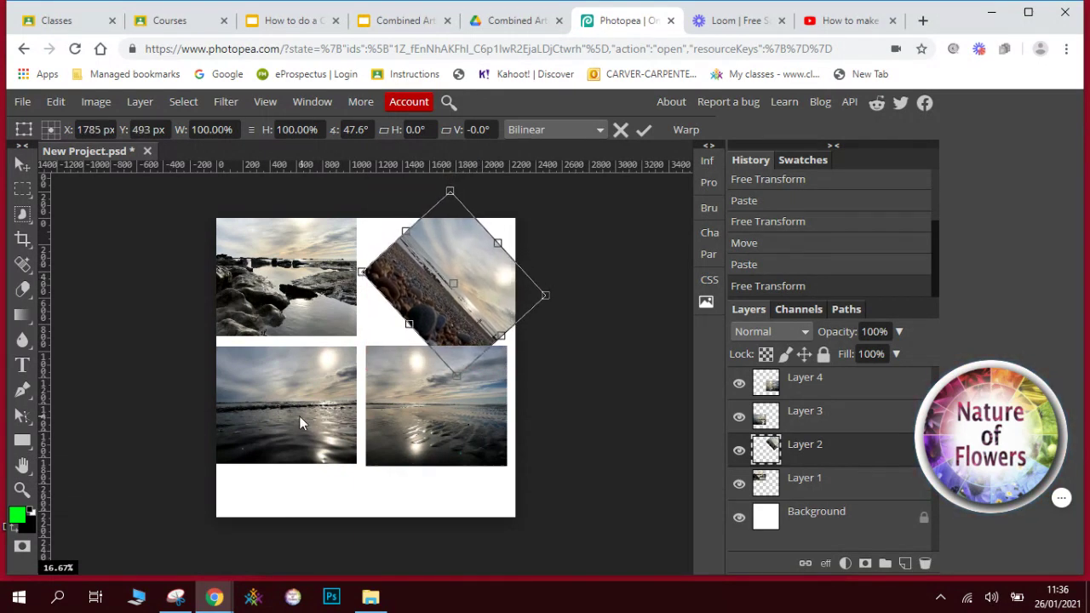
pyautogui.press('Return')
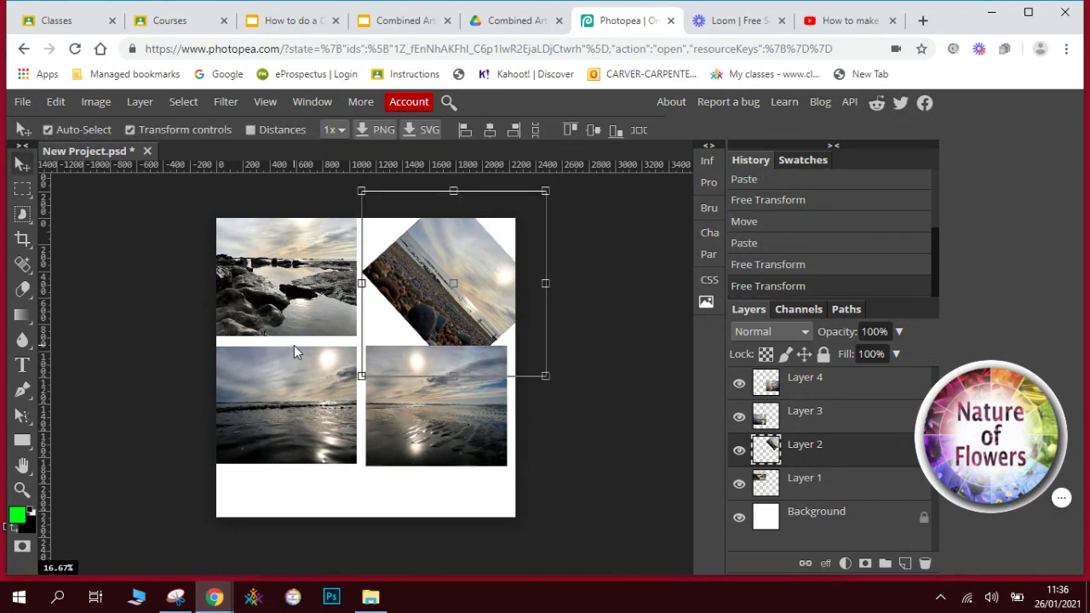
# Swap the rocky shore and dark wave photos, placing the dark wave in the canvas's upper-left corner and the rocky shore below it.
pyautogui.moveTo(298, 289); pyautogui.dragTo(231, 511)
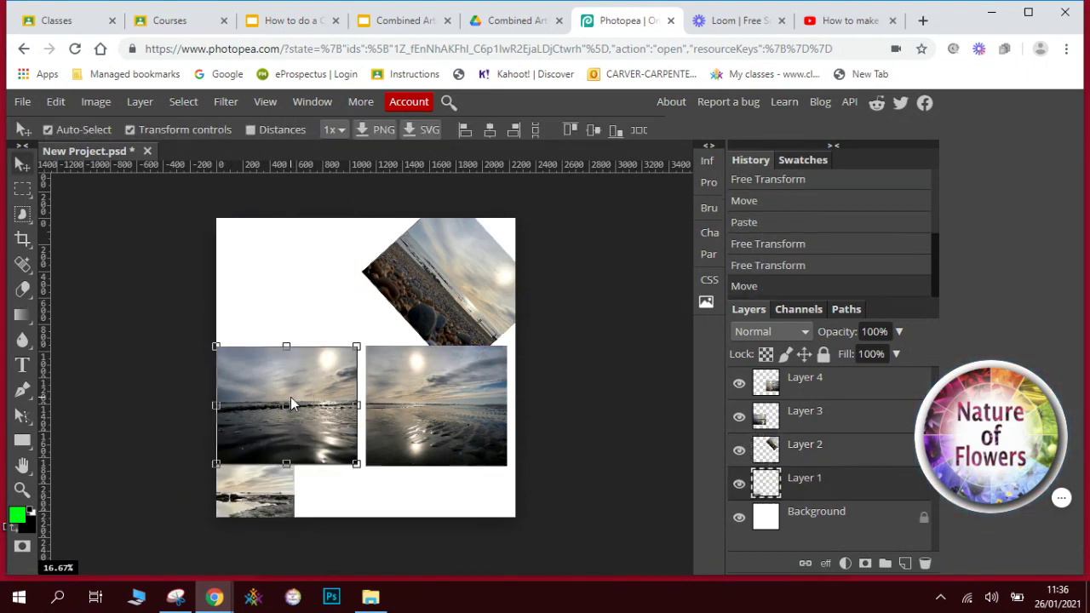
pyautogui.moveTo(290, 397); pyautogui.dragTo(268, 245)
pyautogui.moveTo(253, 488); pyautogui.dragTo(309, 372)
# Rotate the rocky shore photo by about -130° and move it into the canvas's lower-left corner.
pyautogui.click(334, 347)
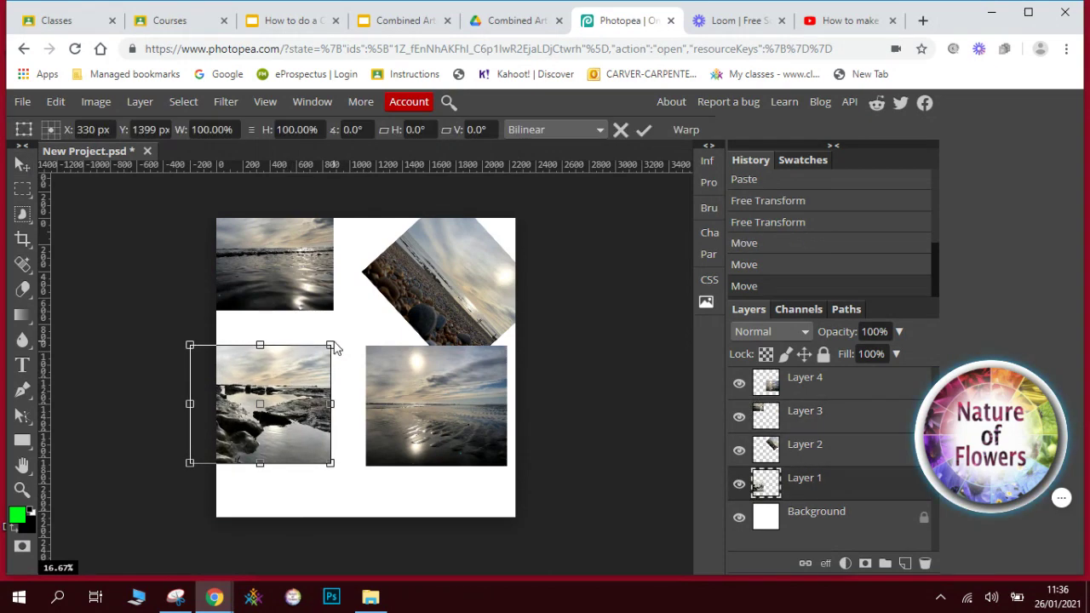
pyautogui.moveTo(337, 342); pyautogui.dragTo(128, 379)
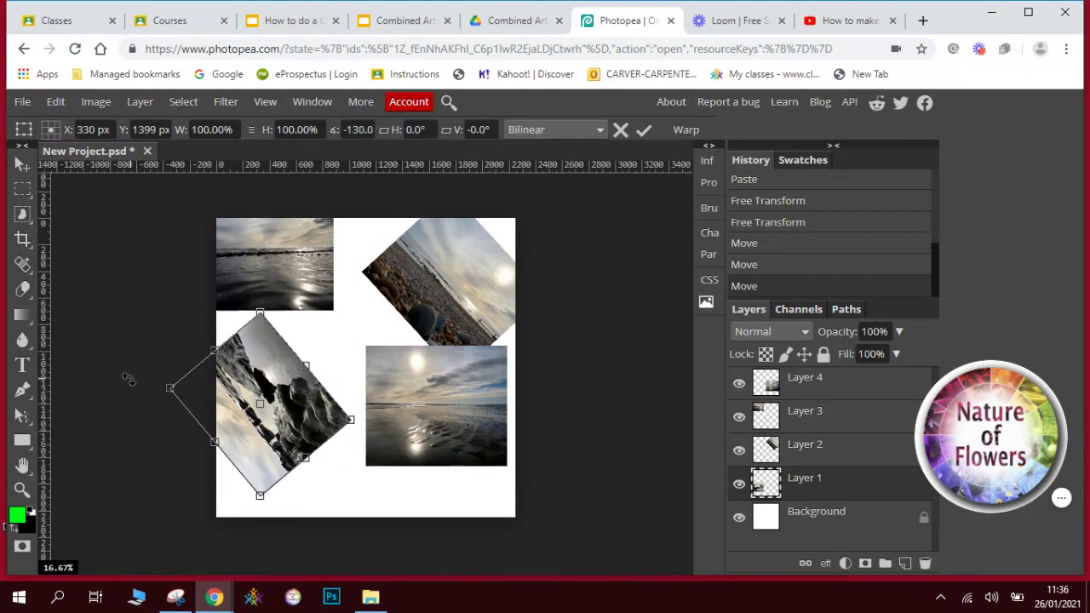
pyautogui.moveTo(277, 394); pyautogui.dragTo(302, 439)
pyautogui.moveTo(451, 313); pyautogui.dragTo(446, 317)
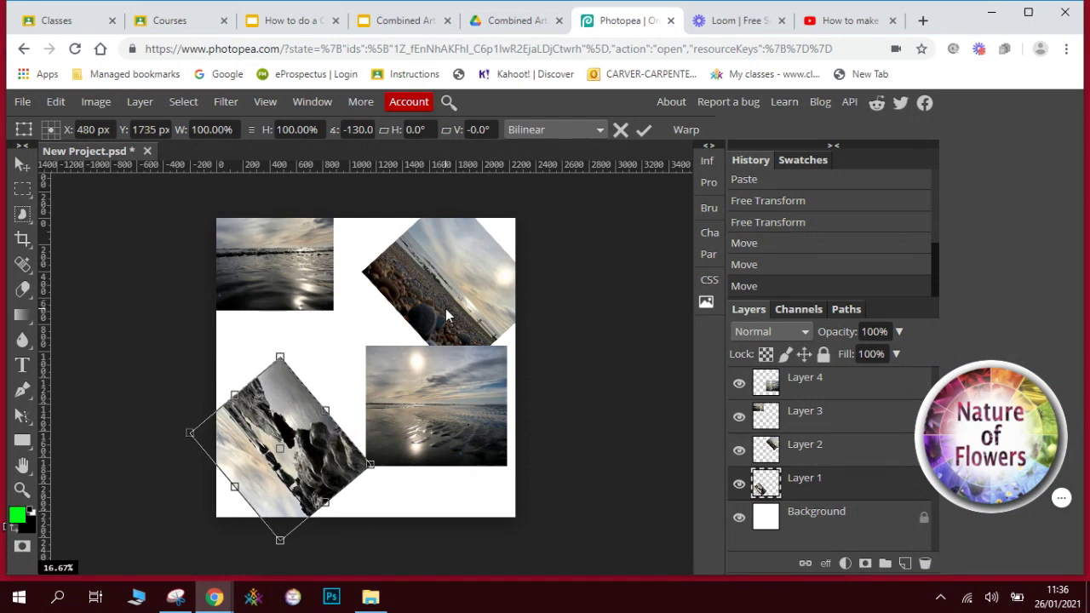
pyautogui.press('Return')
# Move the rippled sand photo into the canvas's lower-right corner and rotate it by about 136°.
pyautogui.click(444, 353)
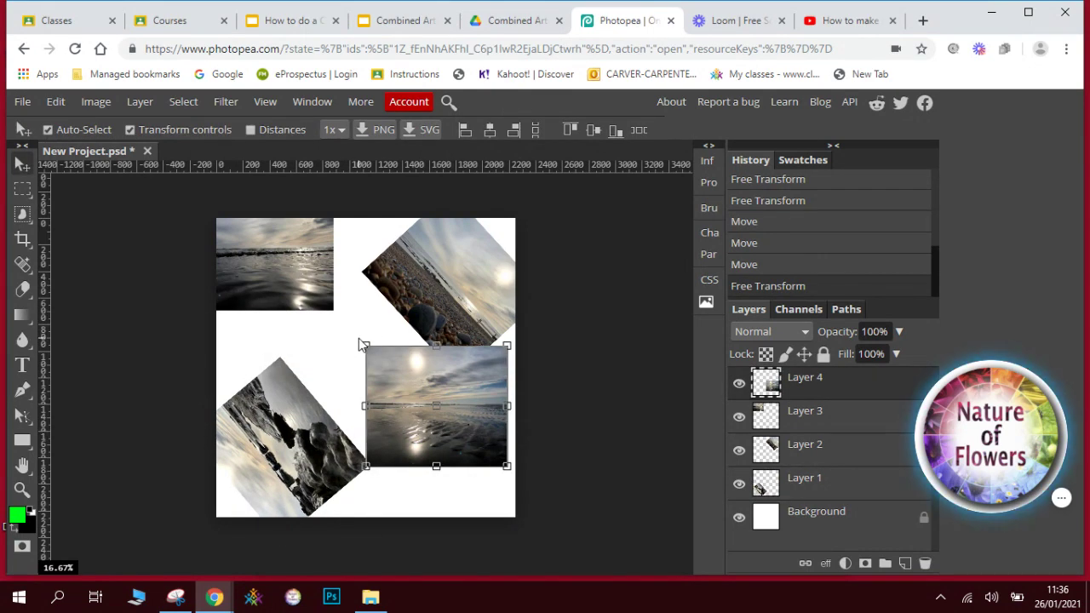
pyautogui.moveTo(411, 365); pyautogui.dragTo(472, 487)
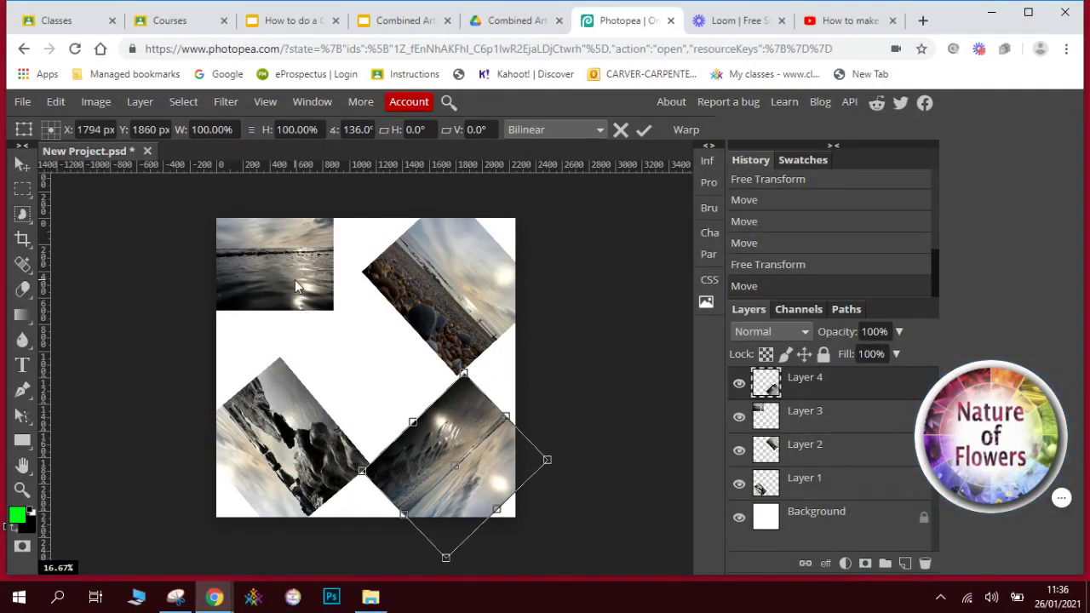
pyautogui.press('Return')
# Rotate the dark wave photo by about -42.4° and move it slightly right and down to meet the pebble beach photo's corner.
pyautogui.click(295, 279)
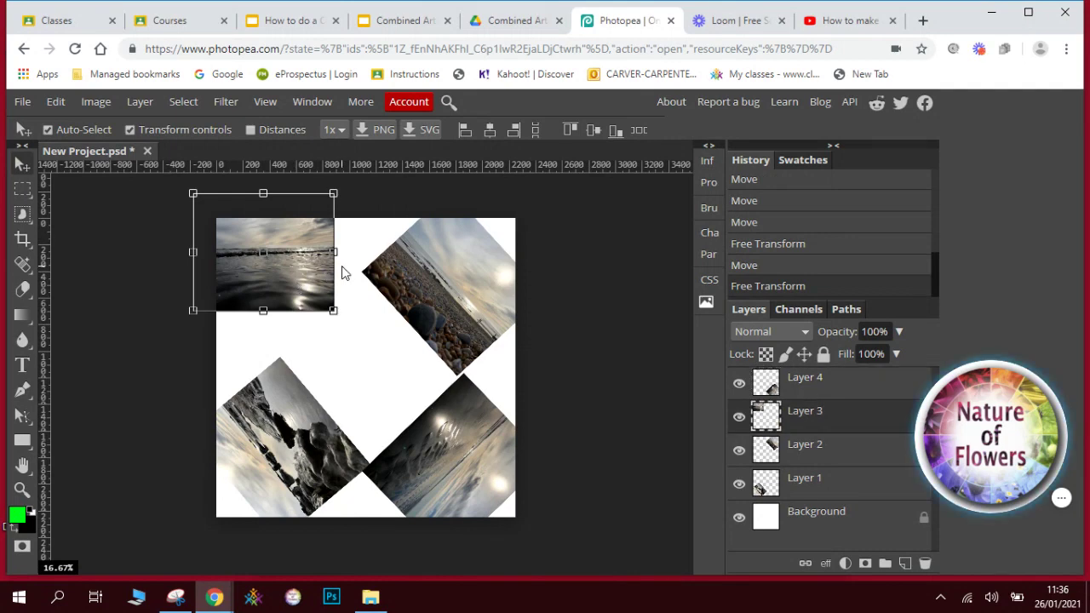
pyautogui.moveTo(341, 268); pyautogui.dragTo(345, 200)
pyautogui.moveTo(303, 275); pyautogui.dragTo(321, 288)
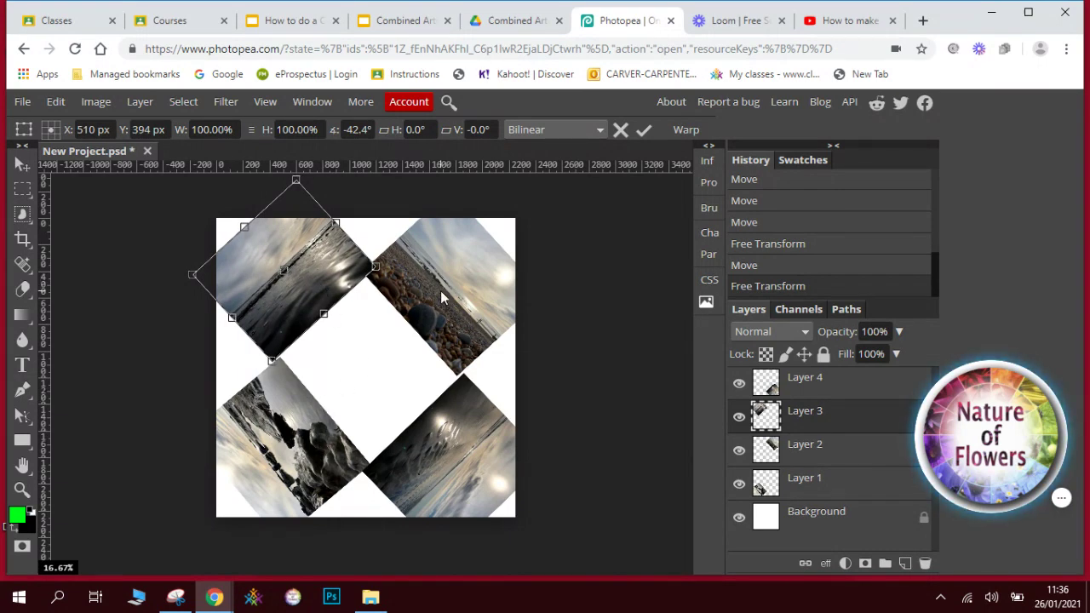
pyautogui.press('Return')
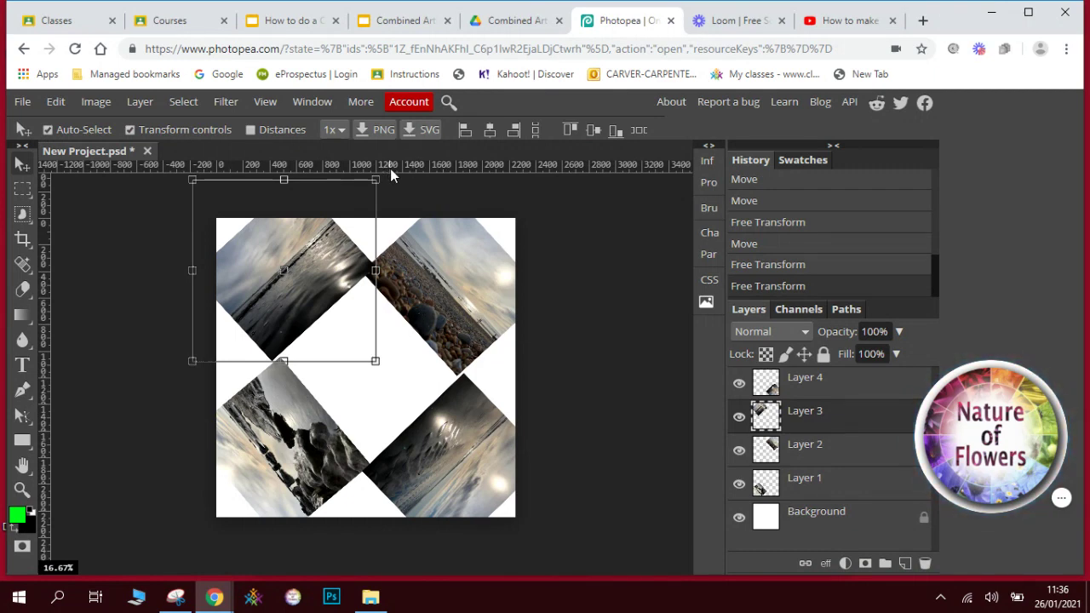
# Hide the rulers and show them again.
pyautogui.click(268, 106)
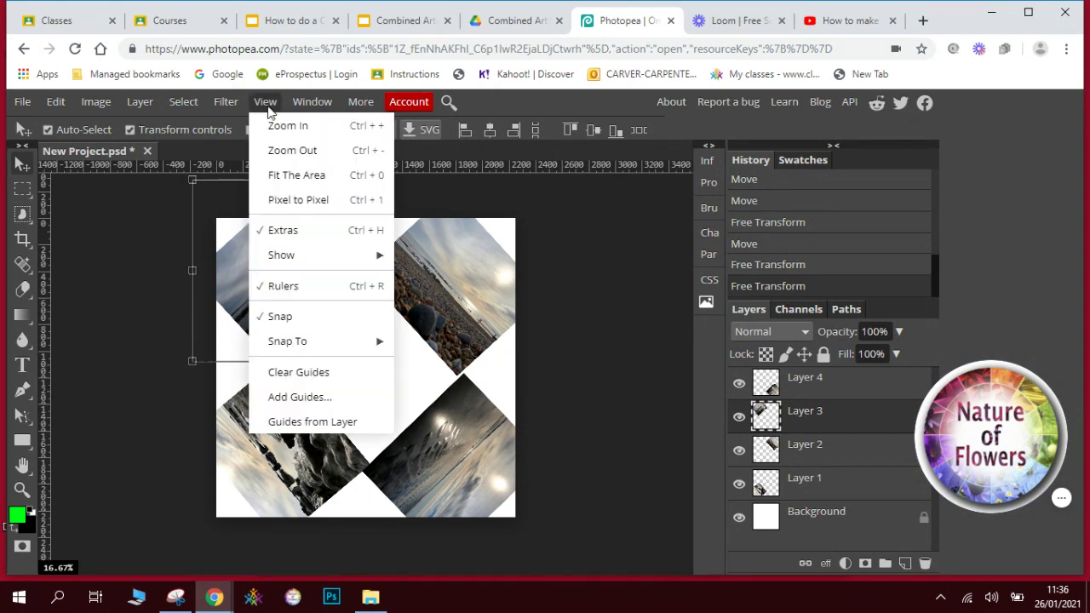
pyautogui.click(311, 288)
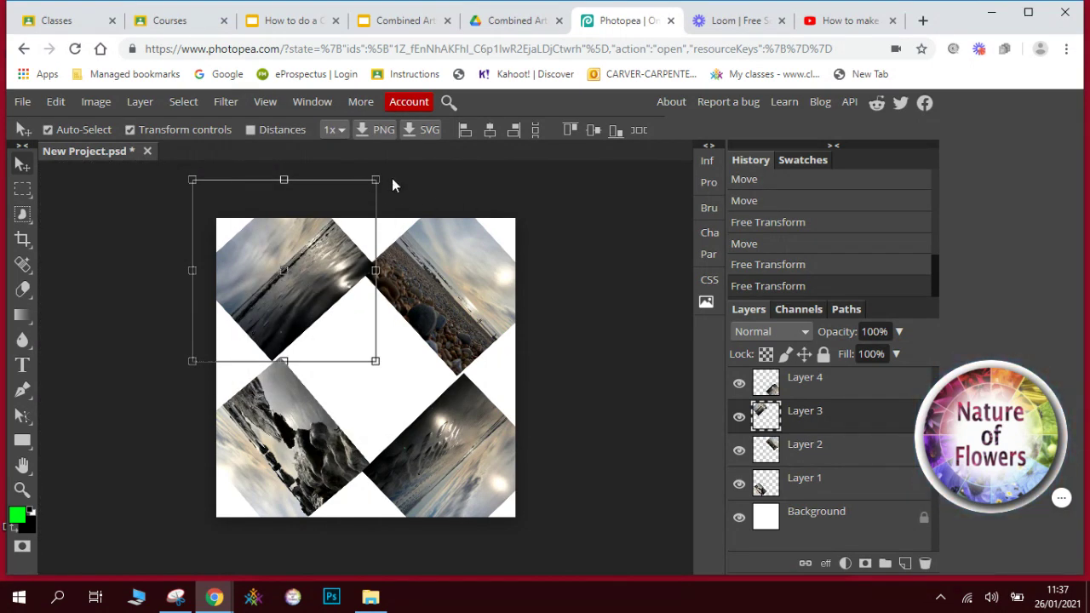
pyautogui.click(302, 102)
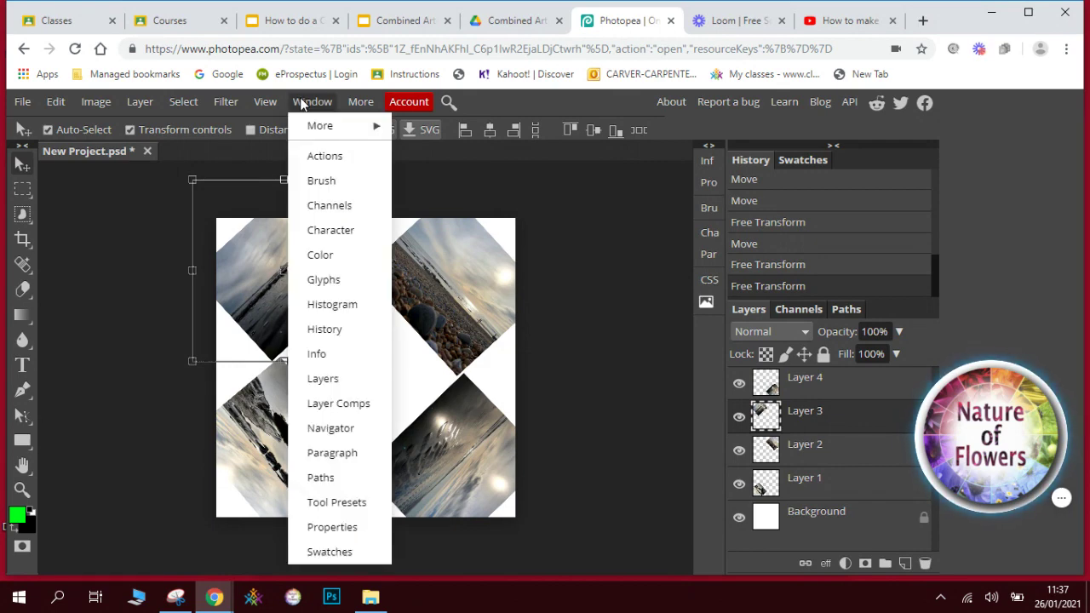
pyautogui.moveTo(276, 104)
pyautogui.click(294, 285)
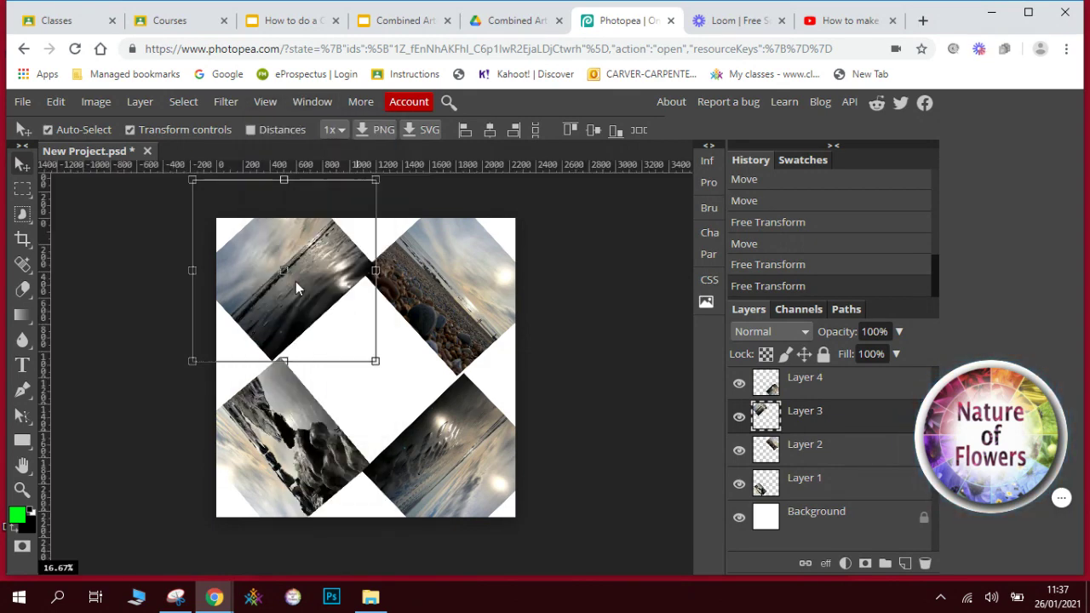
# Add a horizontal and a vertical guide crossing near the centre of the canvas.
pyautogui.moveTo(398, 166); pyautogui.dragTo(402, 369)
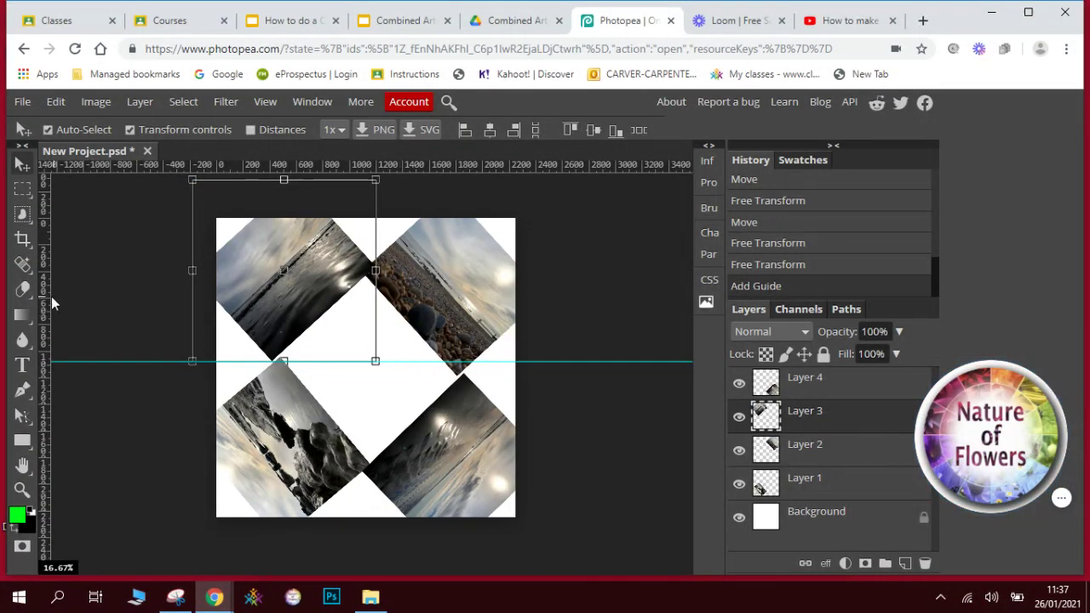
pyautogui.moveTo(47, 297); pyautogui.dragTo(372, 363)
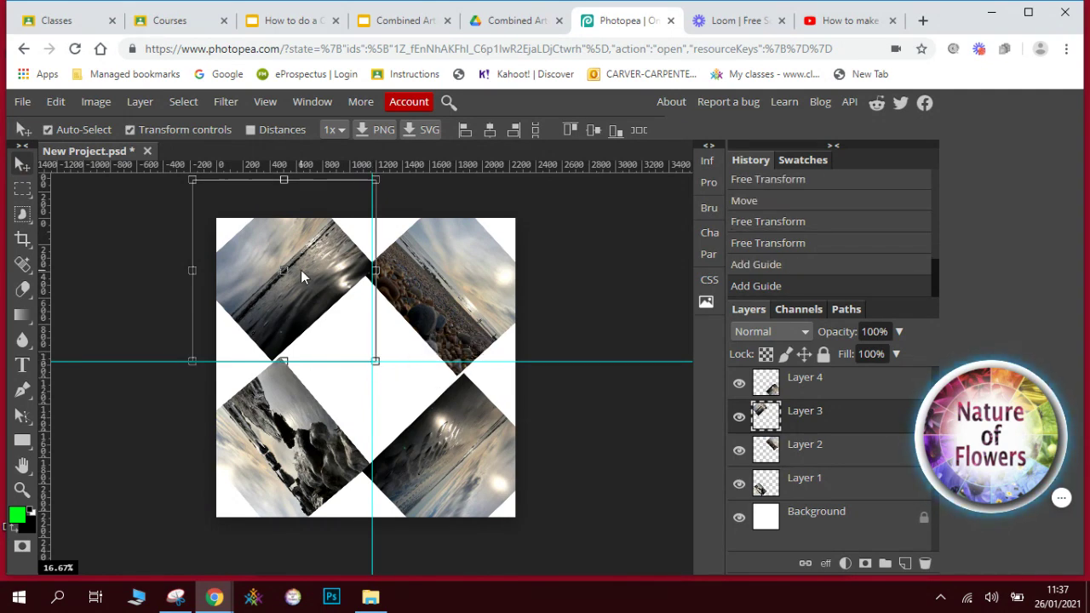
# Enlarge the dark wave photo to about 202% width and 206% height, rotated 1.1°, and shift it toward the canvas's upper-left corner.
pyautogui.moveTo(309, 301); pyautogui.dragTo(269, 278)
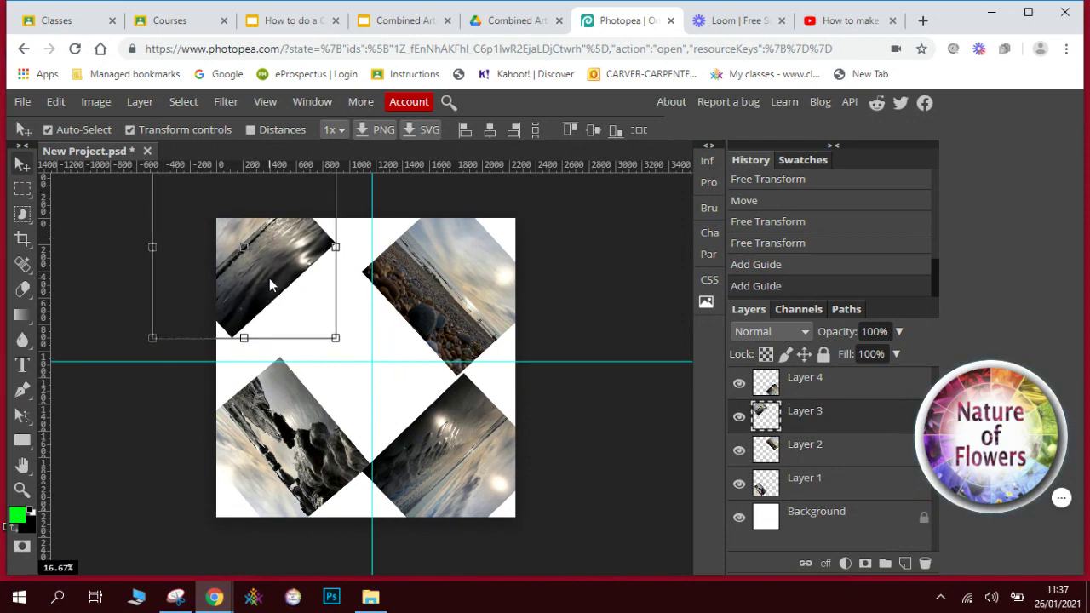
pyautogui.moveTo(343, 343); pyautogui.dragTo(491, 495)
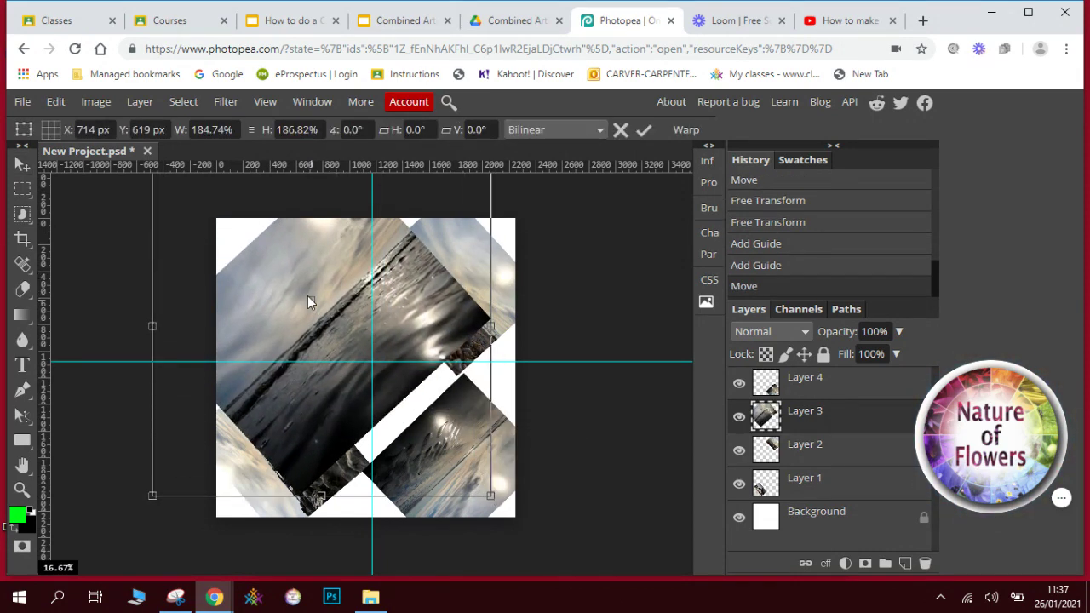
pyautogui.moveTo(318, 319); pyautogui.dragTo(292, 288)
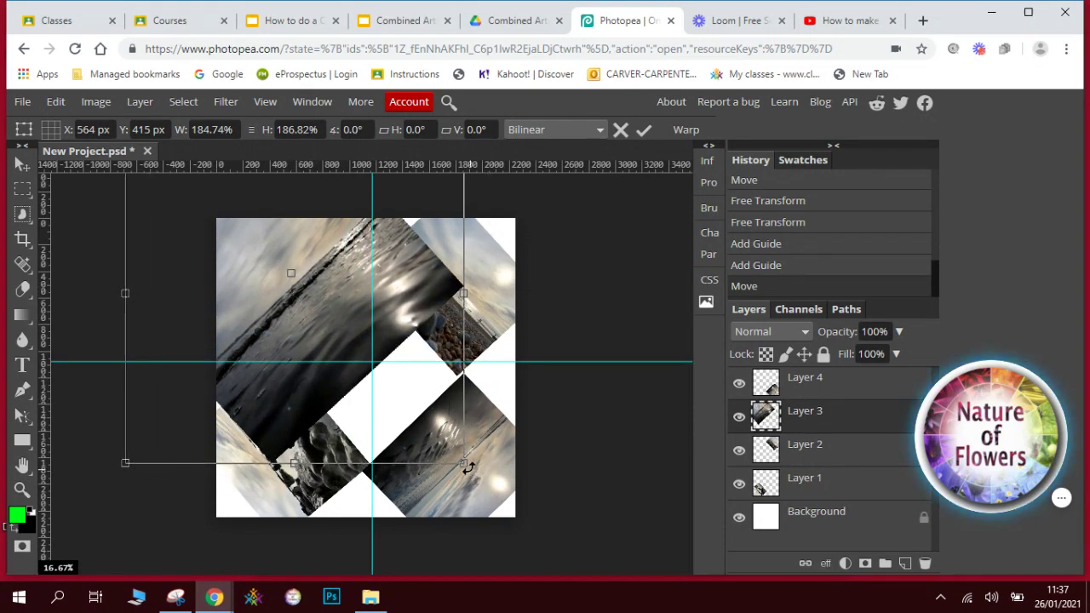
pyautogui.moveTo(467, 466)
pyautogui.mouseDown()
pyautogui.moveTo(485, 481)
pyautogui.moveTo(467, 466)
pyautogui.mouseUp()
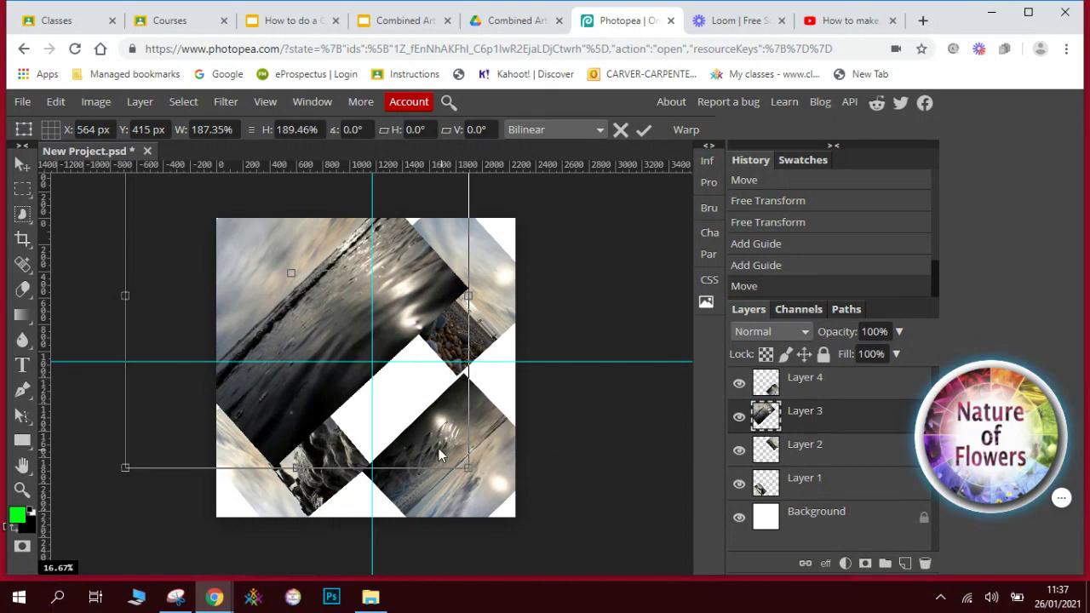
pyautogui.moveTo(410, 417); pyautogui.dragTo(467, 483)
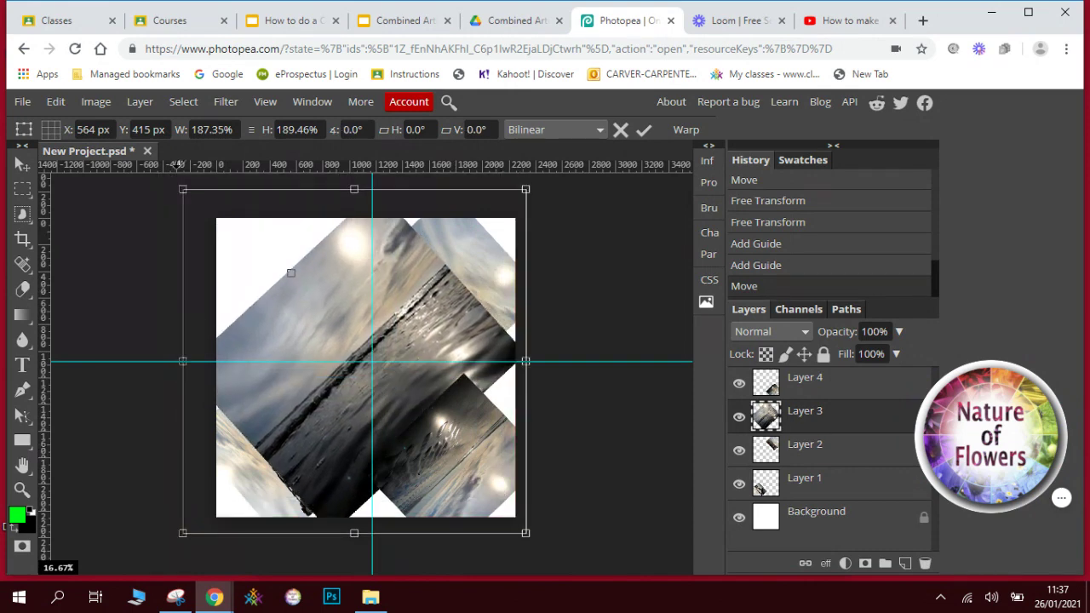
pyautogui.moveTo(184, 194); pyautogui.dragTo(157, 161)
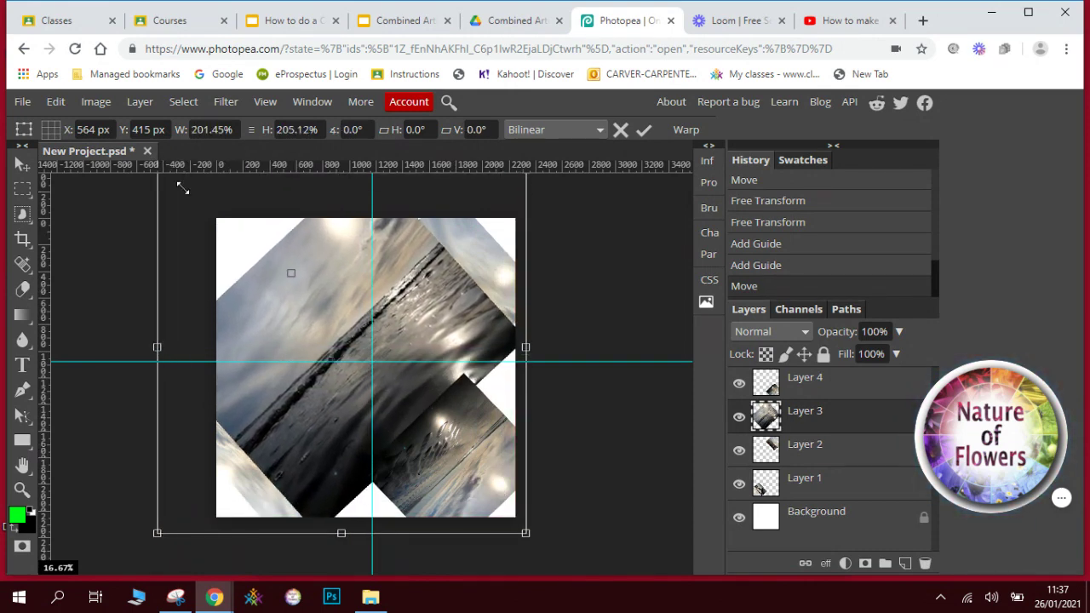
pyautogui.moveTo(304, 318); pyautogui.dragTo(261, 267)
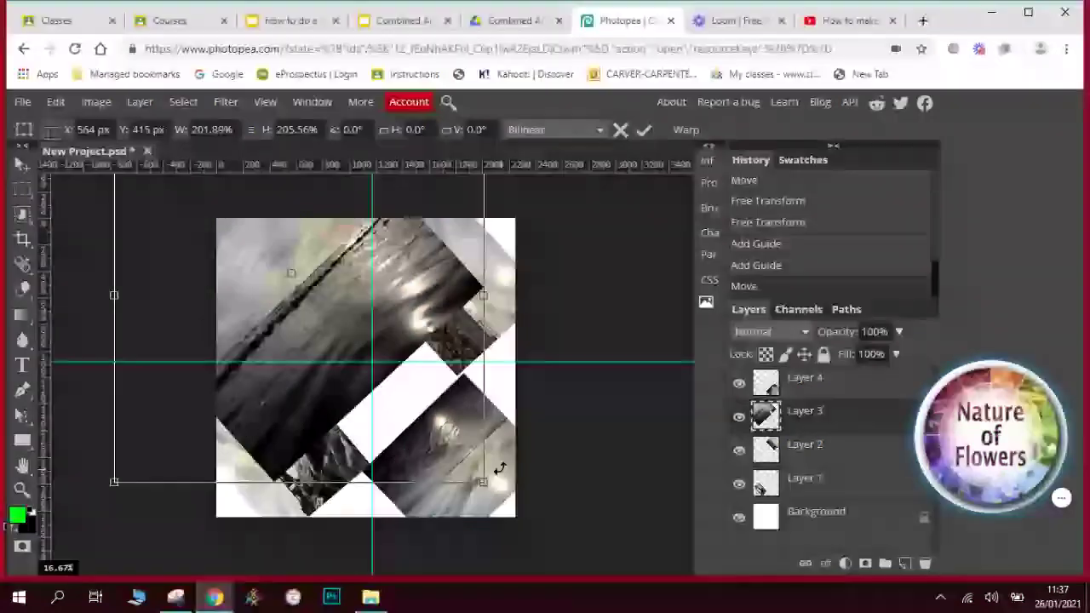
pyautogui.moveTo(503, 482); pyautogui.dragTo(502, 478)
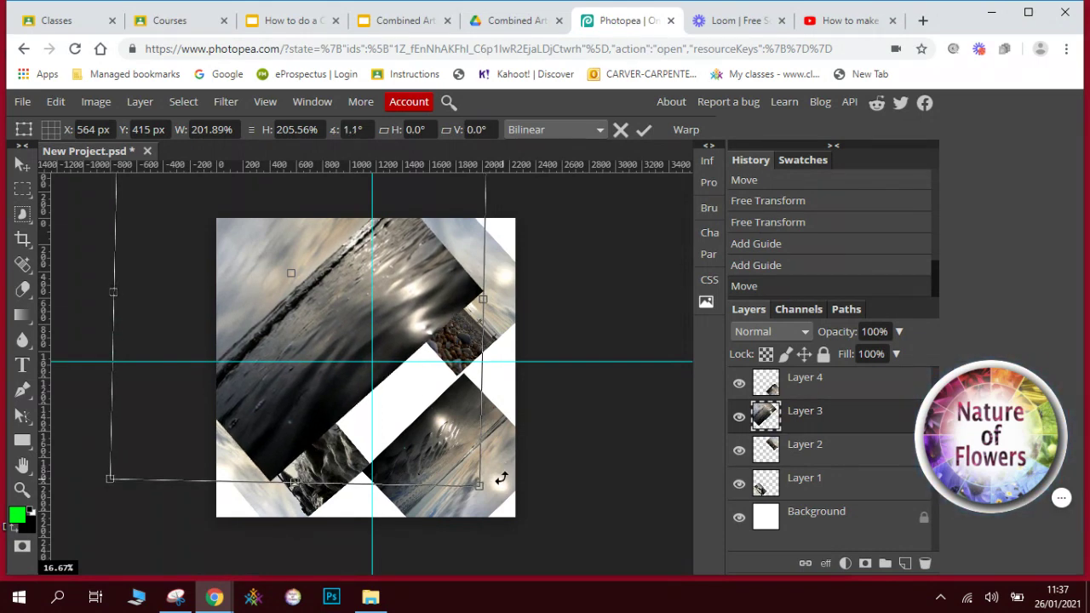
pyautogui.press('Return')
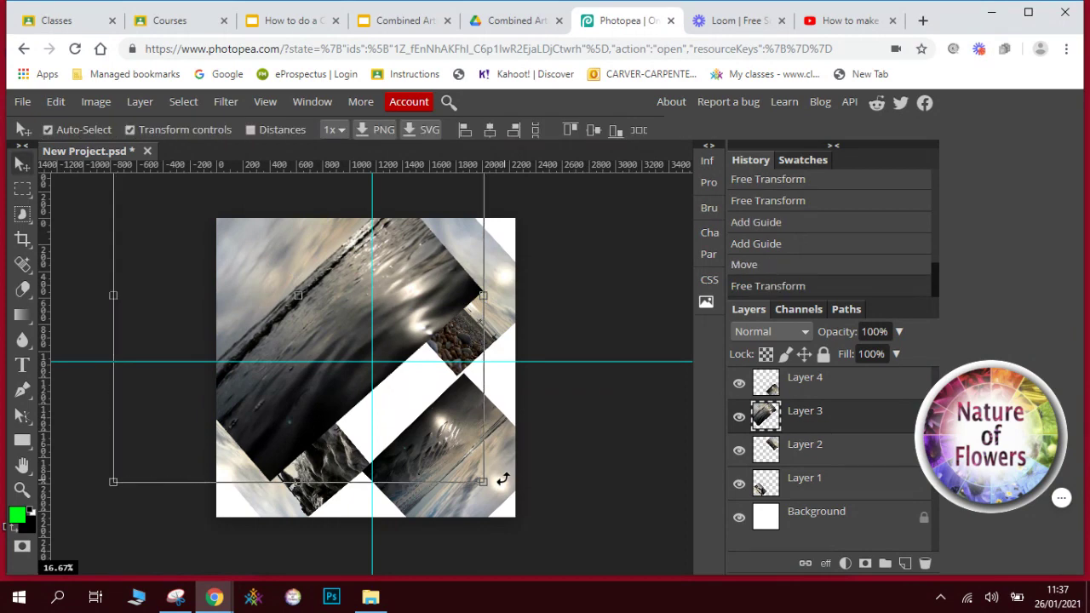
# Hide Layer 3 and enlarge the pebble beach photo to about 196% width and 198% height, rotated -3°, over the canvas's upper right.
pyautogui.click(740, 417)
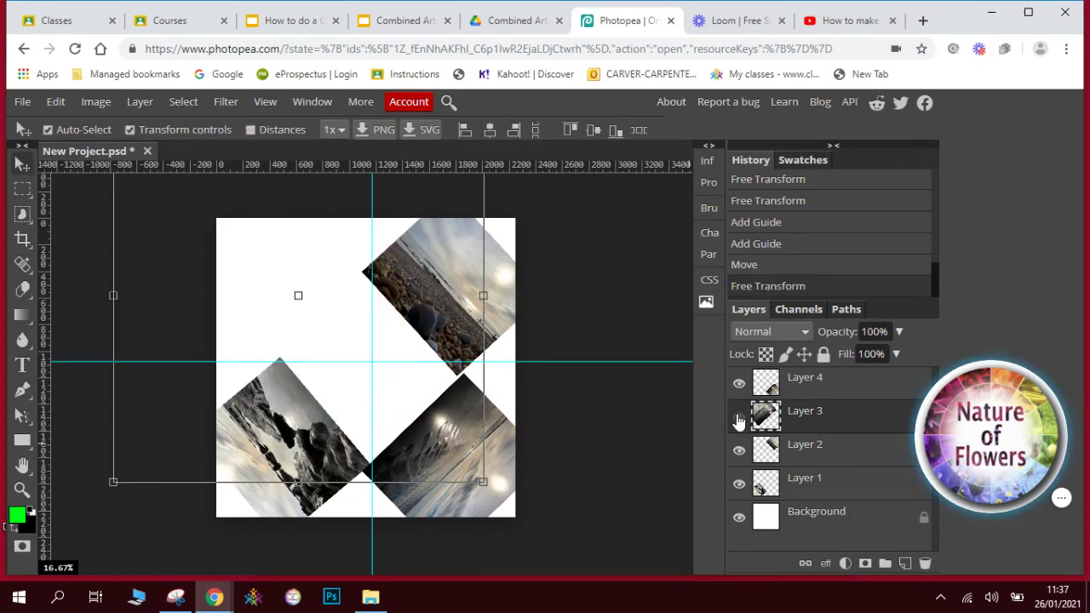
pyautogui.click(426, 297)
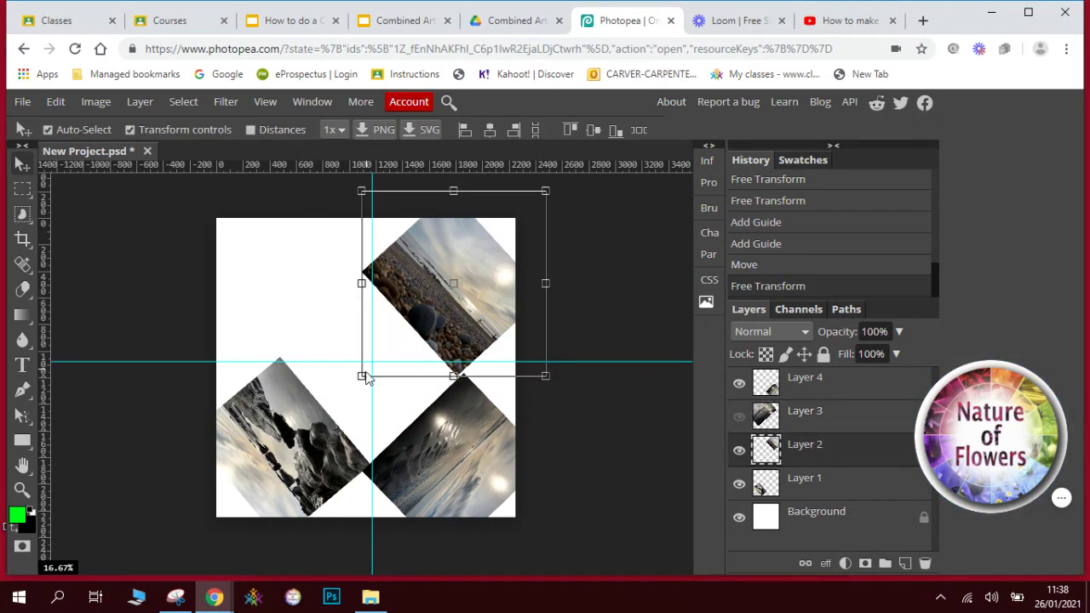
pyautogui.hotkey('ctrl', 't')
pyautogui.moveTo(362, 375); pyautogui.dragTo(185, 557)
pyautogui.moveTo(445, 313); pyautogui.dragTo(517, 225)
pyautogui.moveTo(635, 320); pyautogui.dragTo(657, 313)
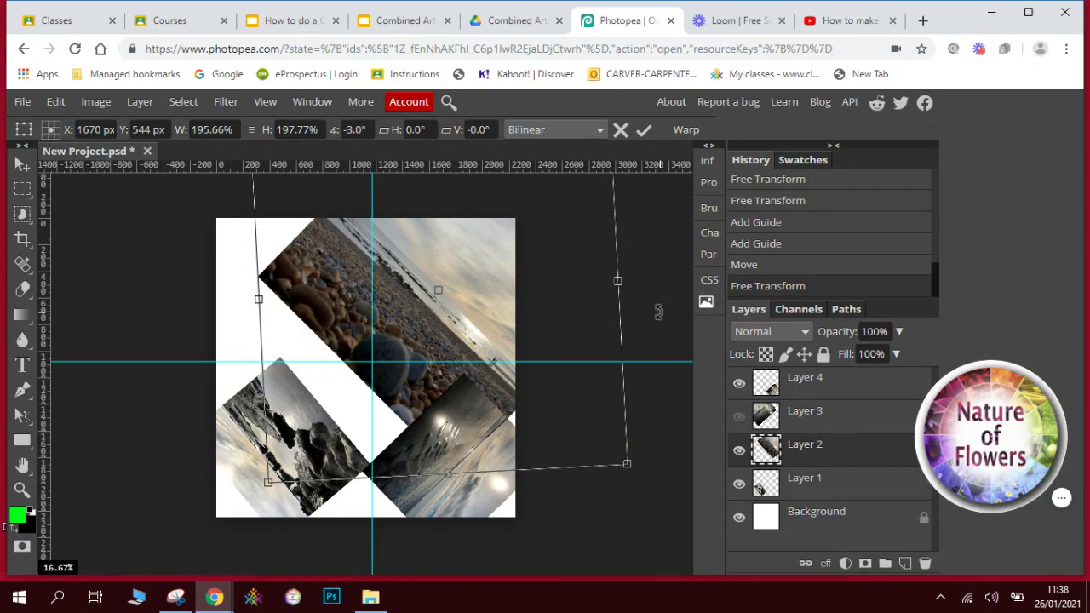
pyautogui.moveTo(458, 308); pyautogui.dragTo(462, 306)
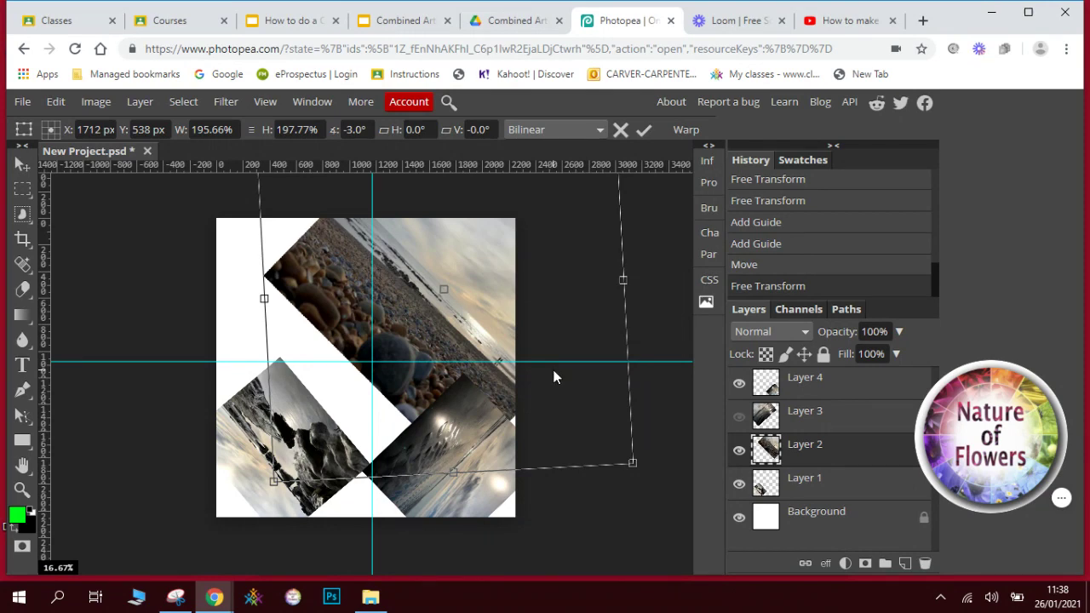
pyautogui.press('Return')
# Hide Layer 2 and enlarge the Layer 4 photo to about 179% width and 195% height, rotated -1°, over the canvas's lower right.
pyautogui.click(739, 452)
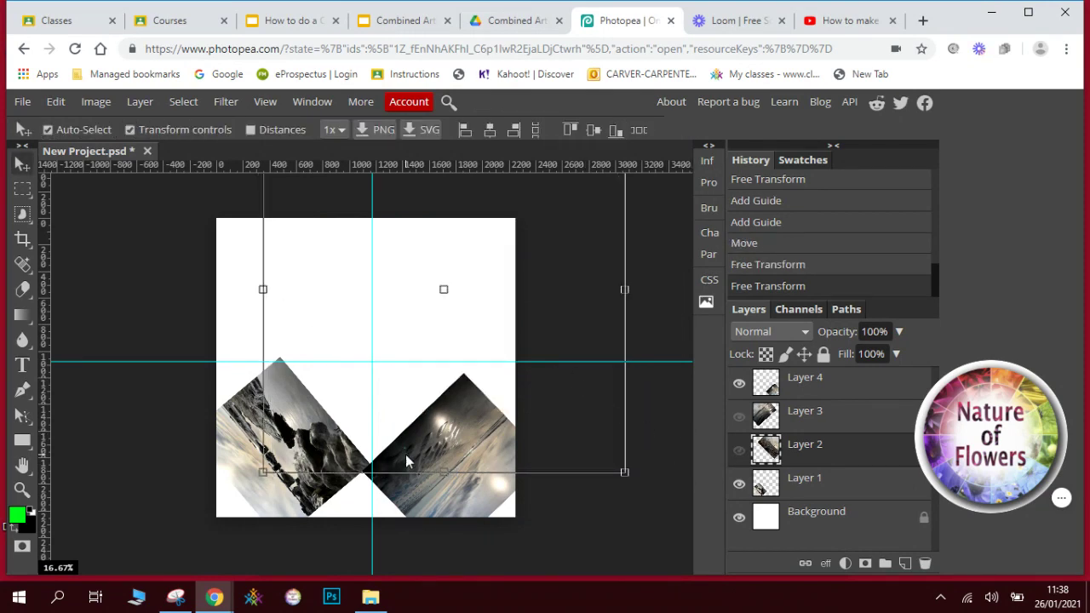
pyautogui.click(439, 428)
pyautogui.moveTo(439, 428); pyautogui.dragTo(387, 362)
pyautogui.moveTo(500, 482); pyautogui.dragTo(598, 601)
pyautogui.moveTo(483, 496); pyautogui.dragTo(435, 445)
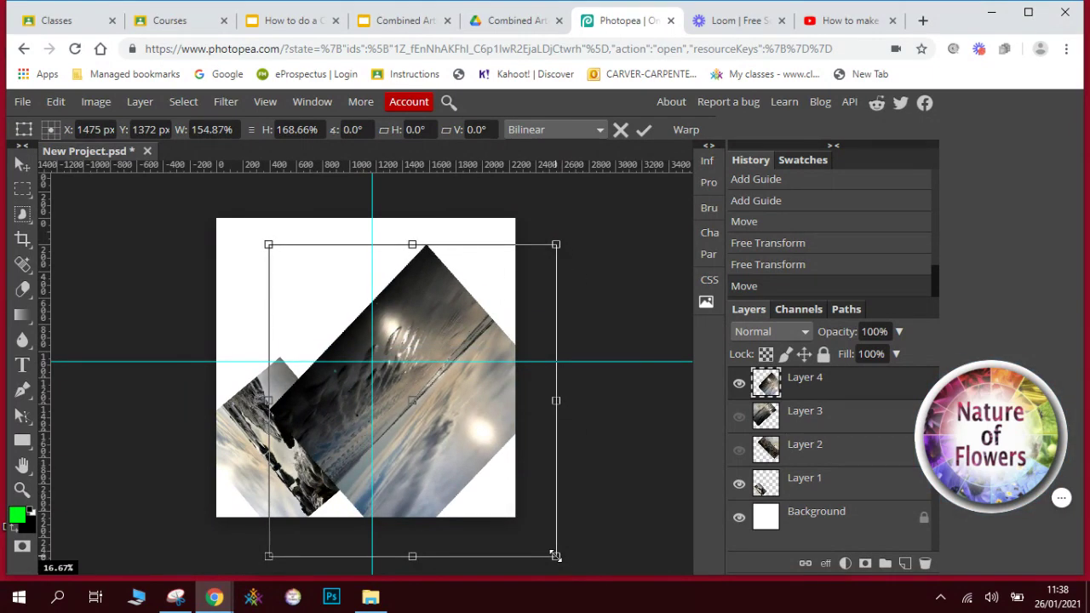
pyautogui.moveTo(554, 555); pyautogui.dragTo(596, 598)
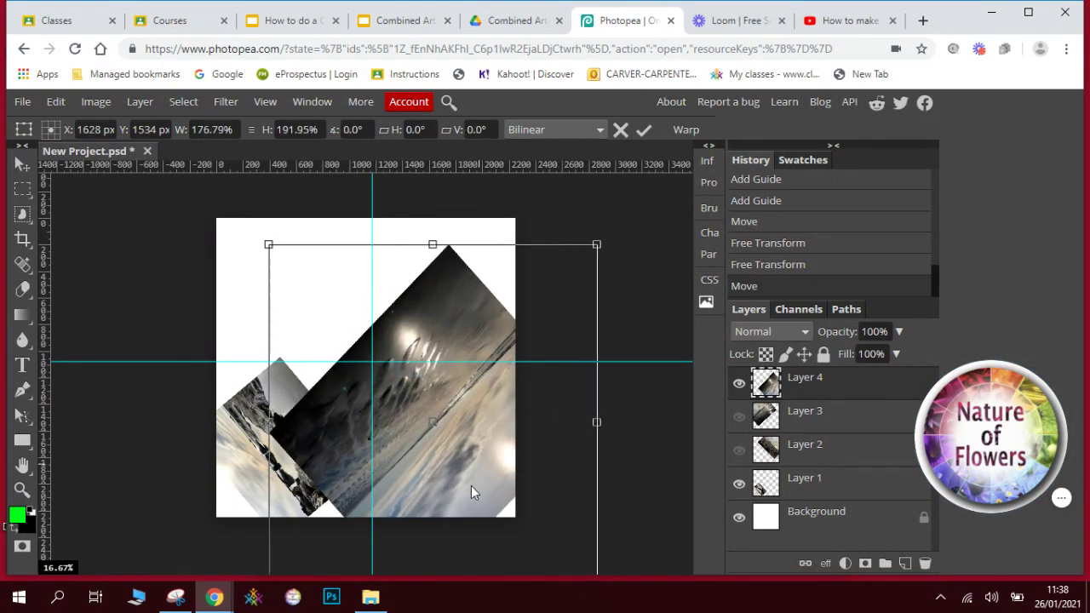
pyautogui.moveTo(471, 485); pyautogui.dragTo(479, 492)
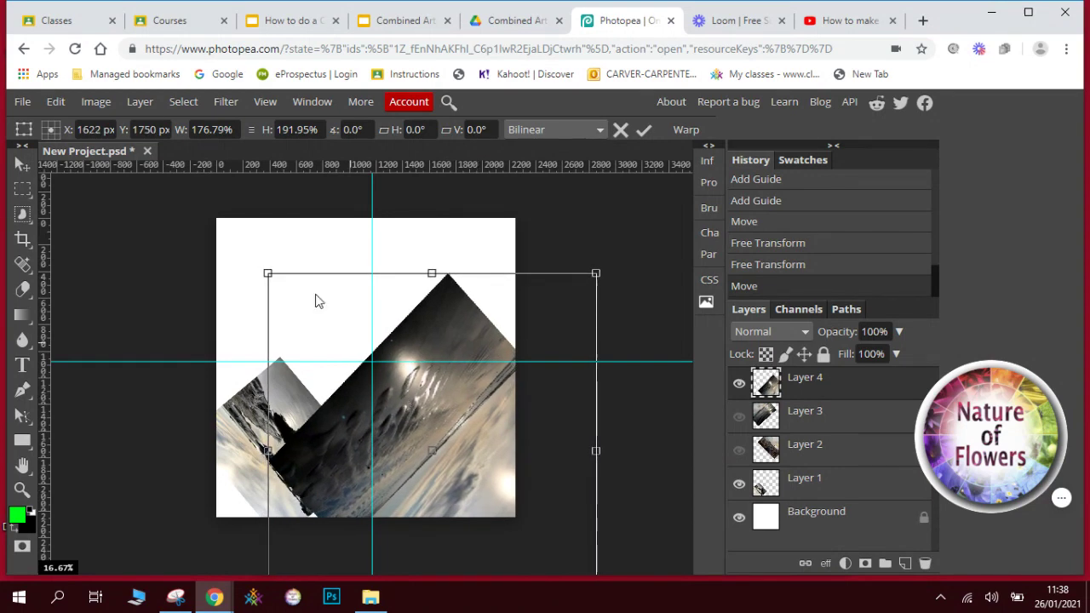
pyautogui.moveTo(267, 272); pyautogui.dragTo(264, 268)
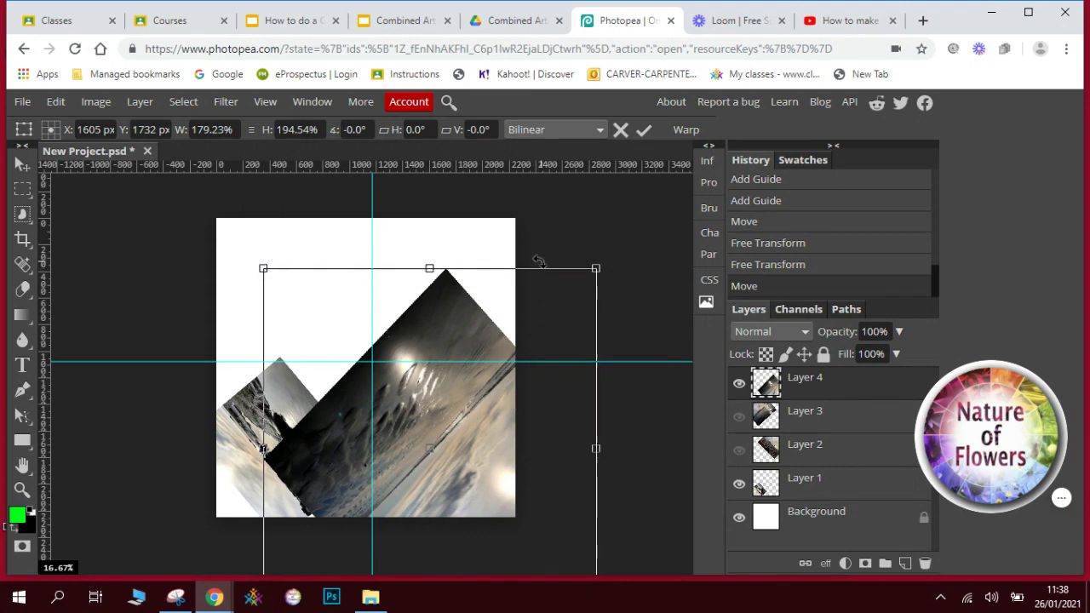
pyautogui.moveTo(554, 249); pyautogui.dragTo(553, 245)
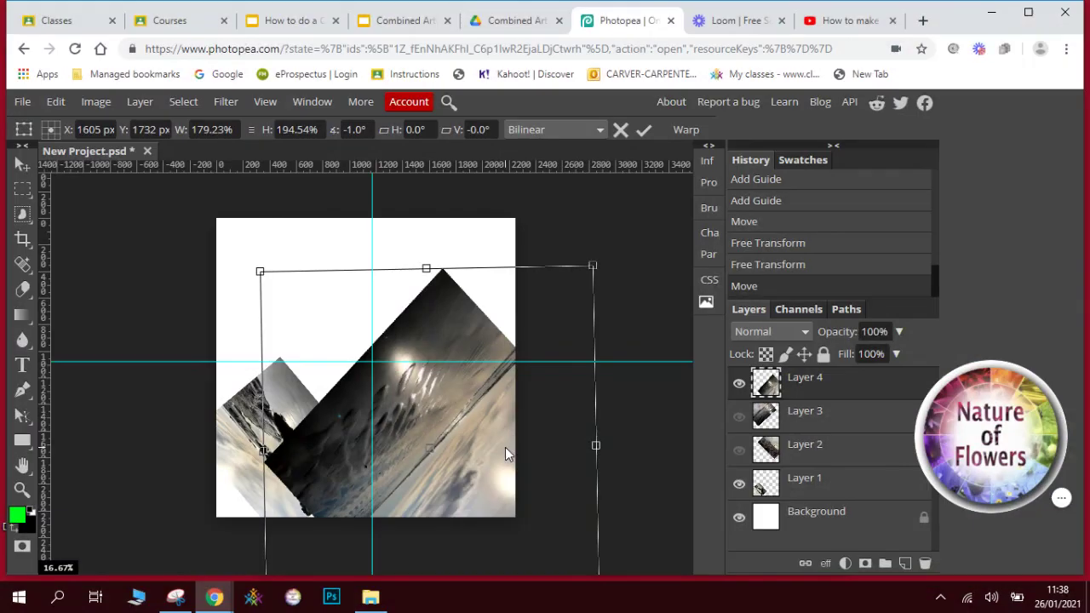
pyautogui.moveTo(505, 447); pyautogui.dragTo(507, 448)
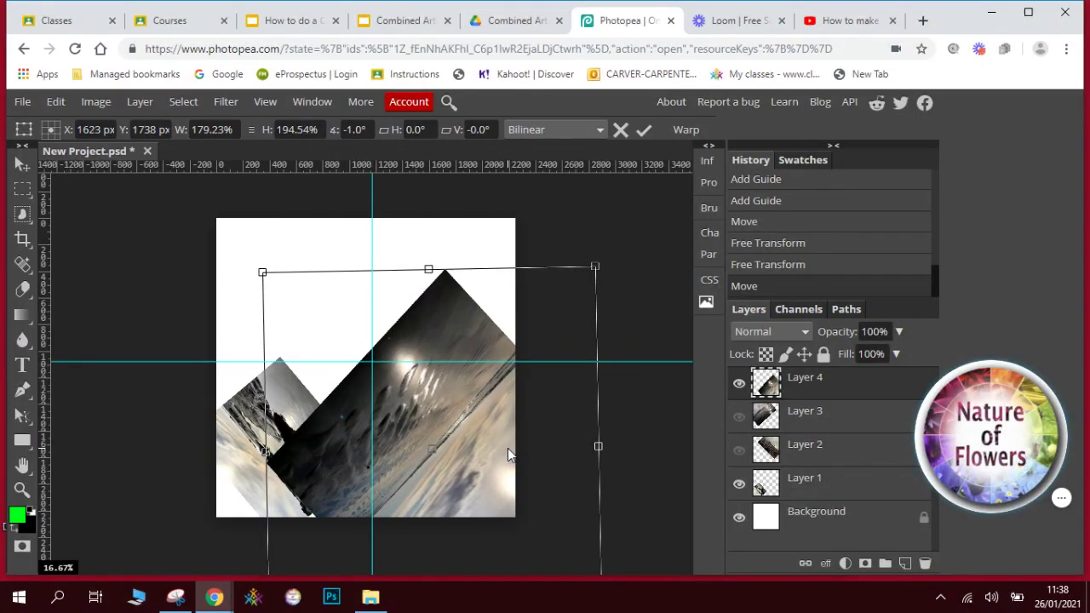
pyautogui.press('Return')
# Hide Layer 4 and enlarge the Layer 1 rocks photo to about 236% width and 226% height, rotated -3.9°, covering the canvas's lower-left quadrant.
pyautogui.click(739, 385)
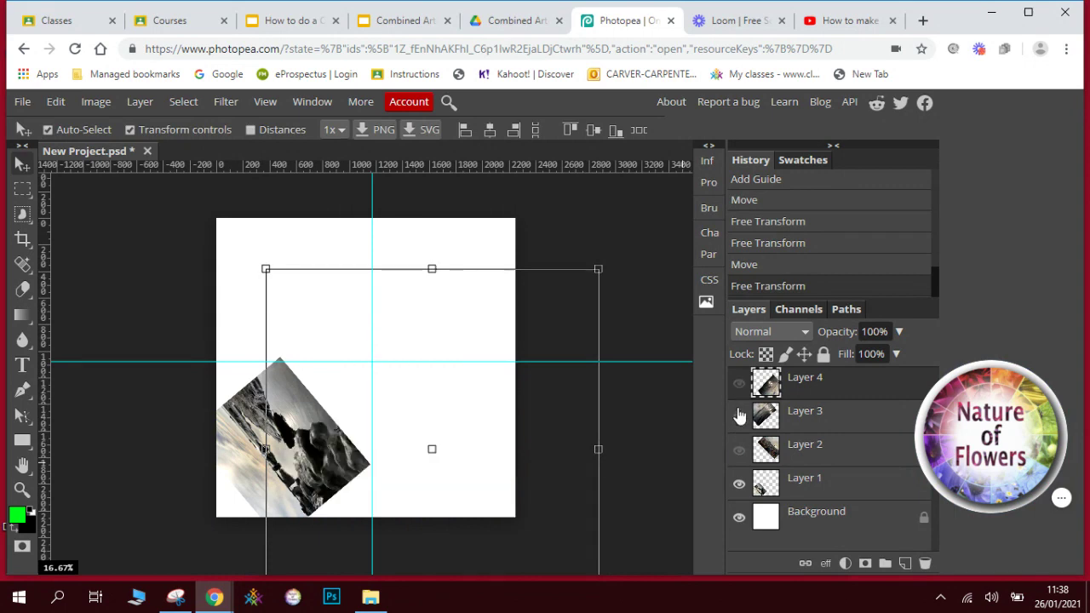
pyautogui.click(803, 484)
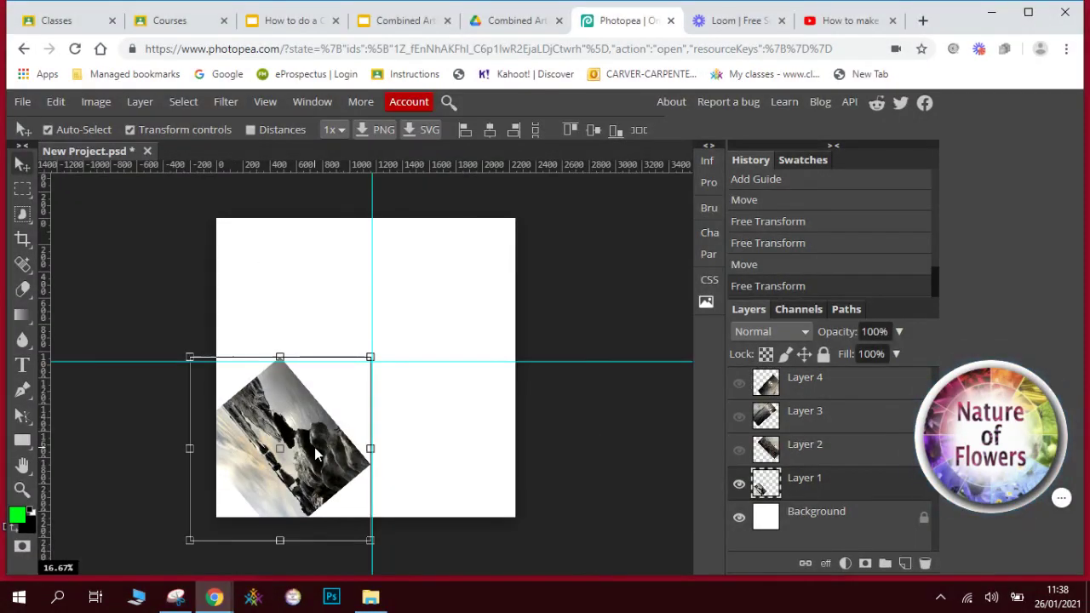
pyautogui.moveTo(320, 453); pyautogui.dragTo(434, 335)
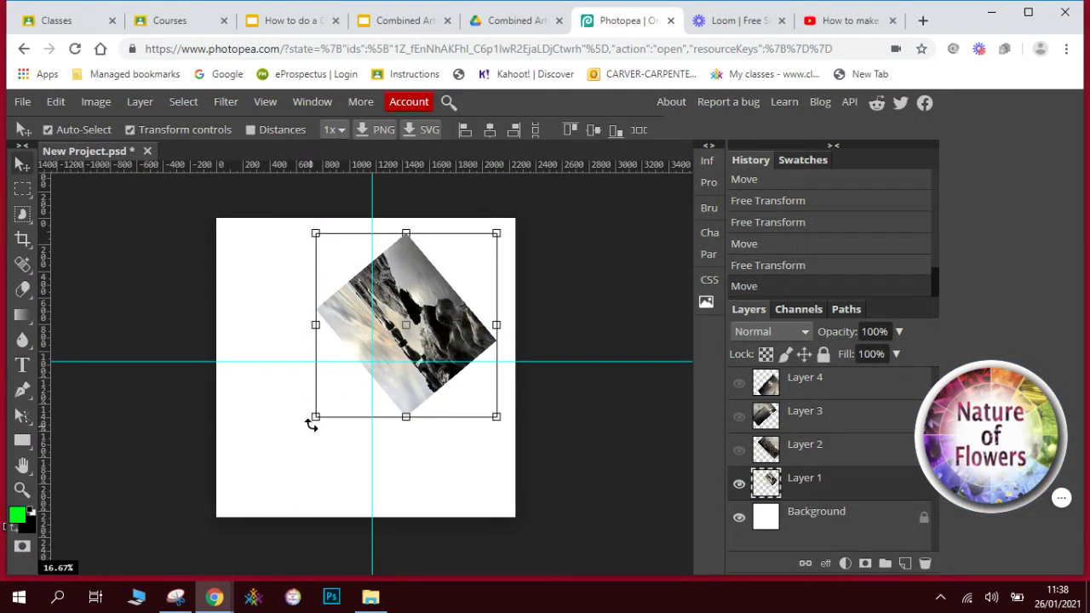
pyautogui.moveTo(309, 421); pyautogui.dragTo(96, 612)
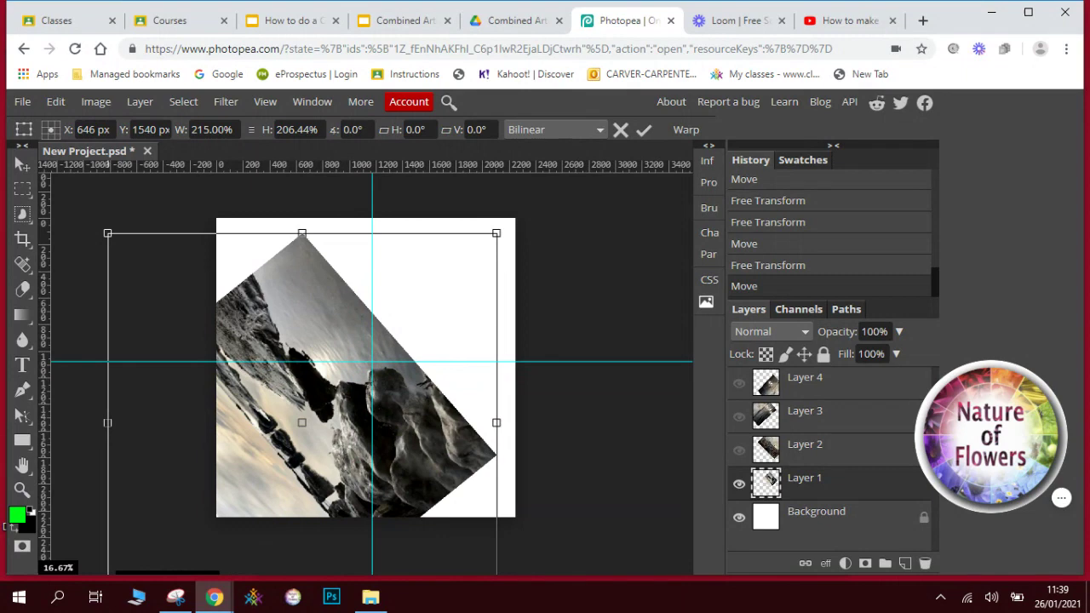
pyautogui.moveTo(292, 479); pyautogui.dragTo(333, 429)
pyautogui.moveTo(166, 532); pyautogui.dragTo(136, 555)
pyautogui.moveTo(315, 392); pyautogui.dragTo(287, 474)
pyautogui.moveTo(289, 463); pyautogui.dragTo(291, 458)
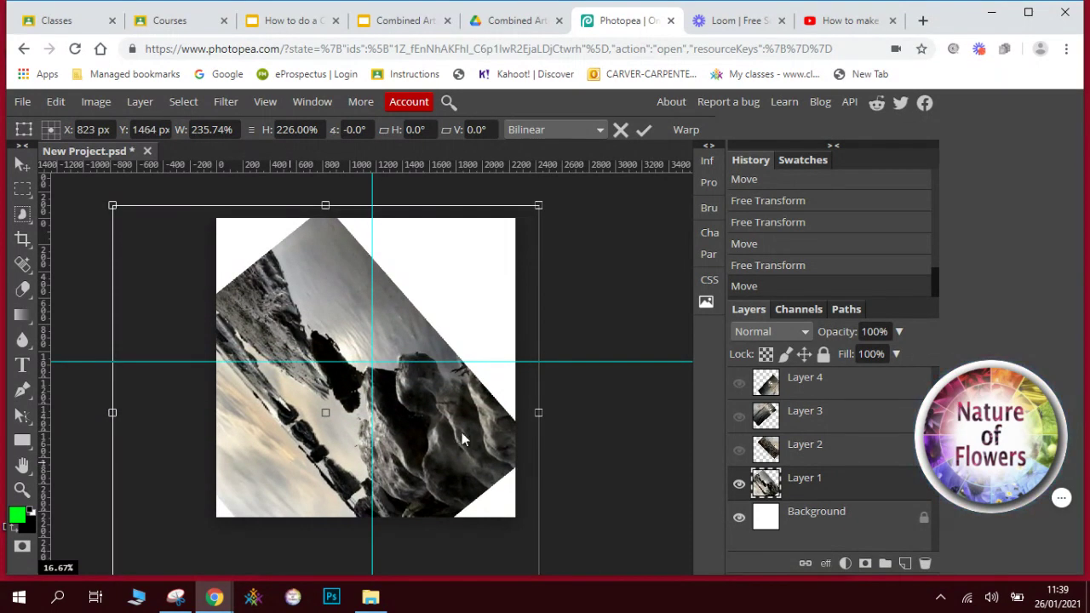
pyautogui.moveTo(557, 427); pyautogui.dragTo(570, 411)
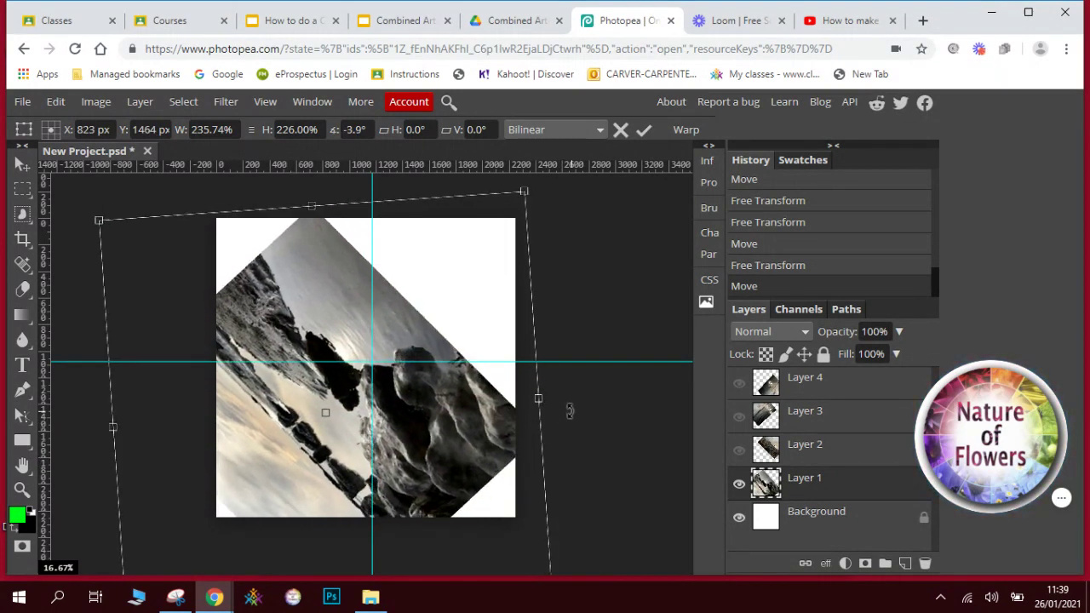
pyautogui.moveTo(436, 429); pyautogui.dragTo(438, 431)
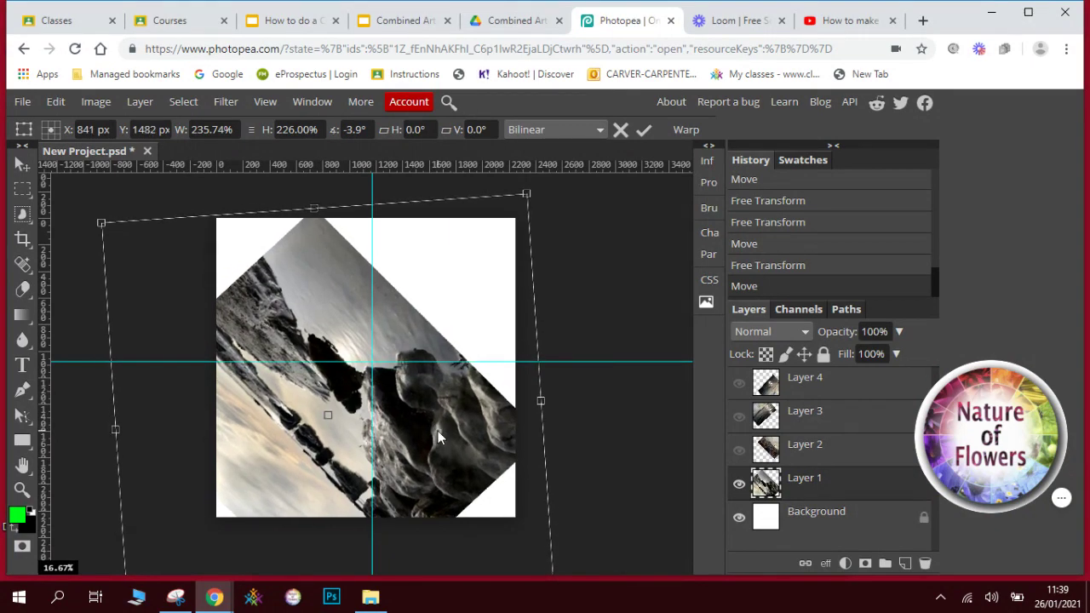
pyautogui.press('Return')
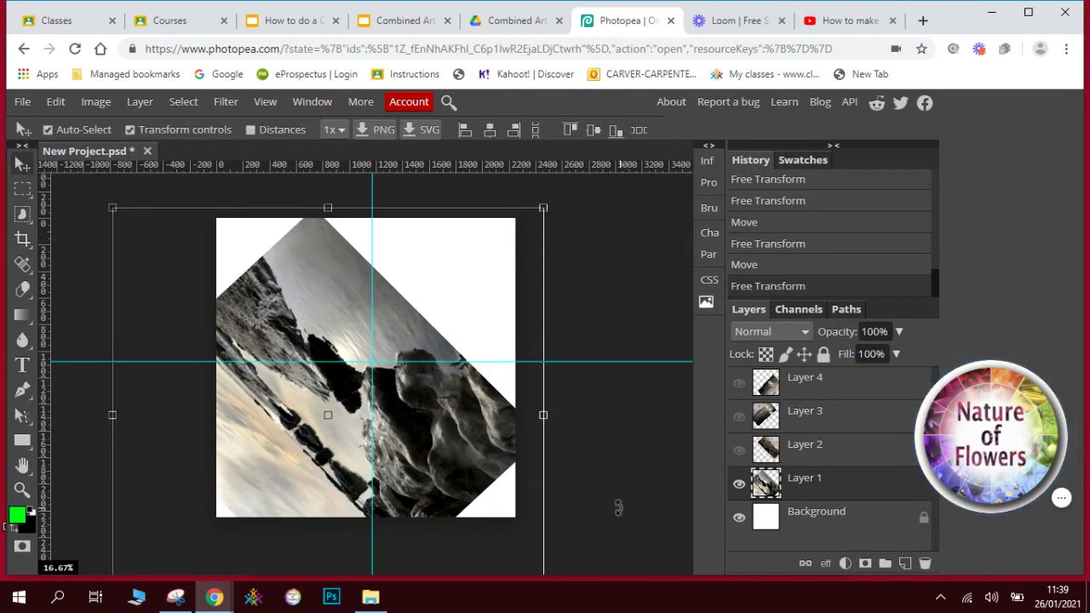
# Copy the lower-left quadrant of Layer 1, bounded by the guides, onto a new layer and hide Layer 1.
pyautogui.click(22, 189)
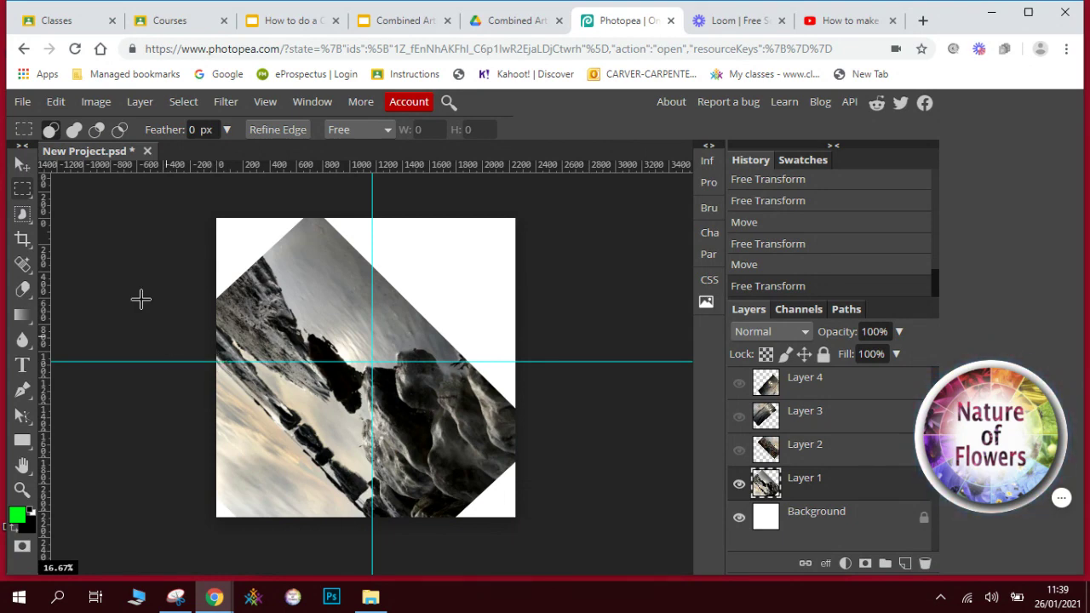
pyautogui.rightClick(24, 192)
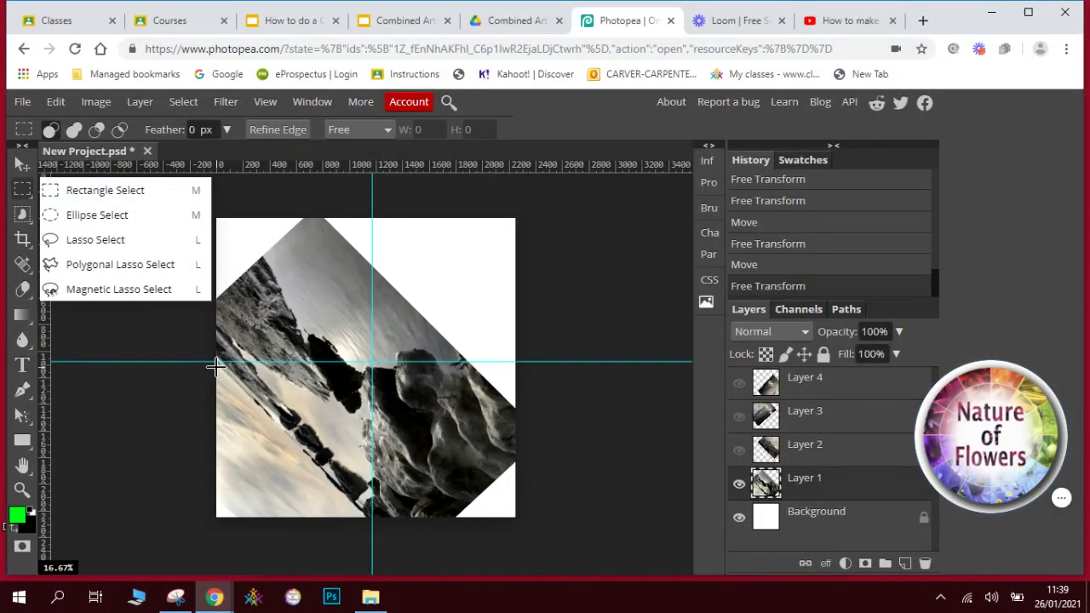
pyautogui.moveTo(216, 363); pyautogui.dragTo(372, 516)
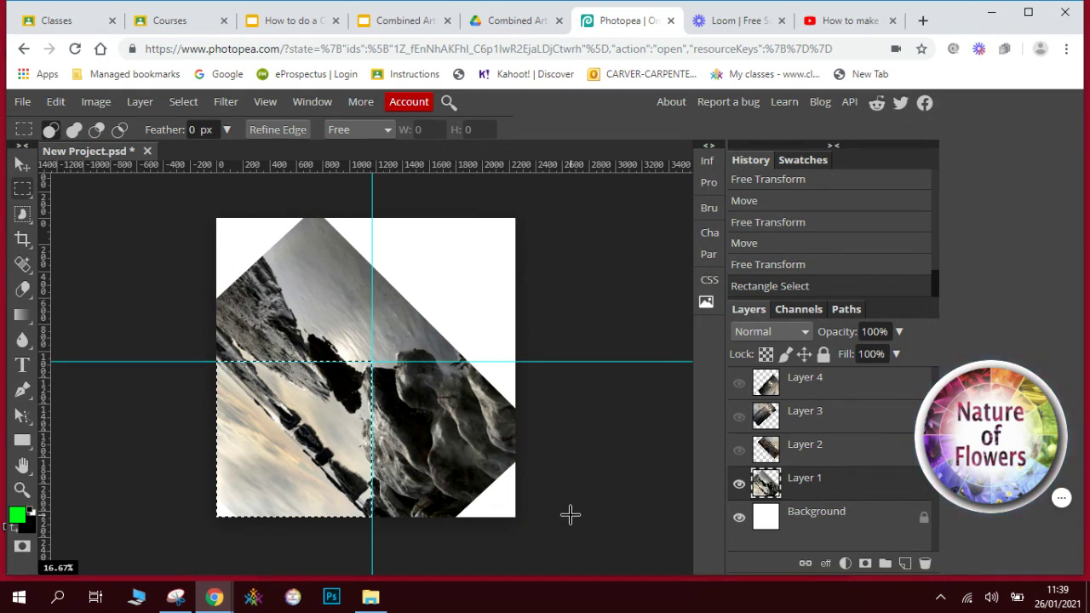
pyautogui.click(55, 101)
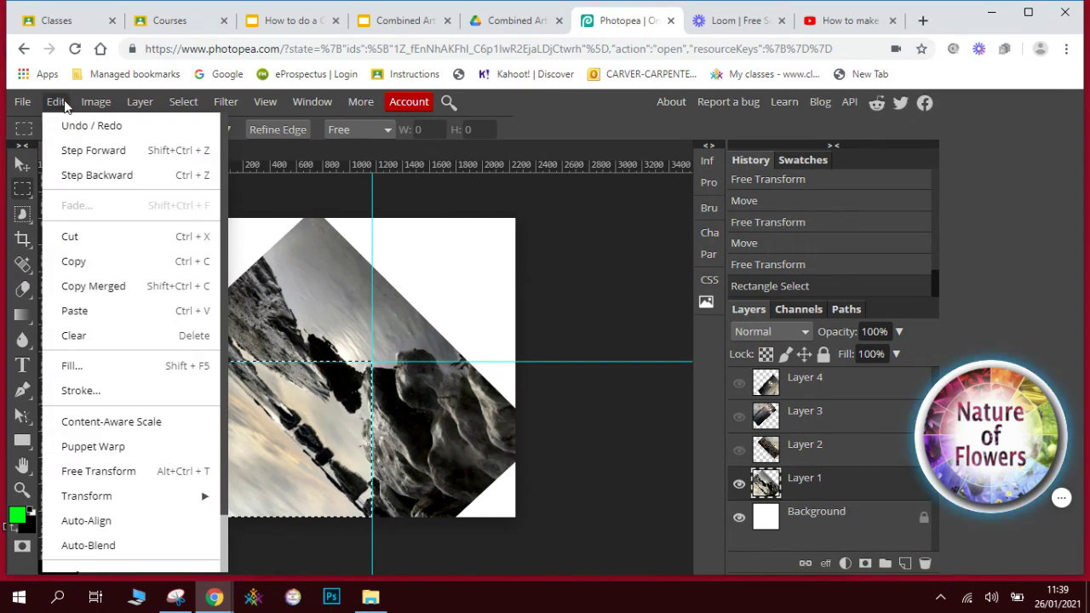
pyautogui.click(101, 261)
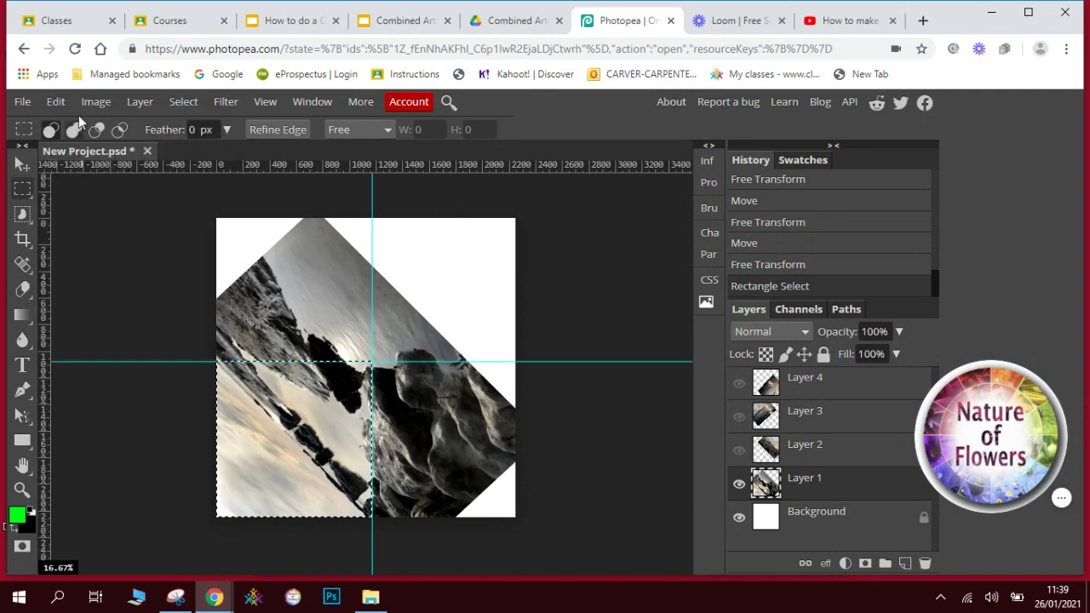
pyautogui.click(55, 101)
pyautogui.click(77, 310)
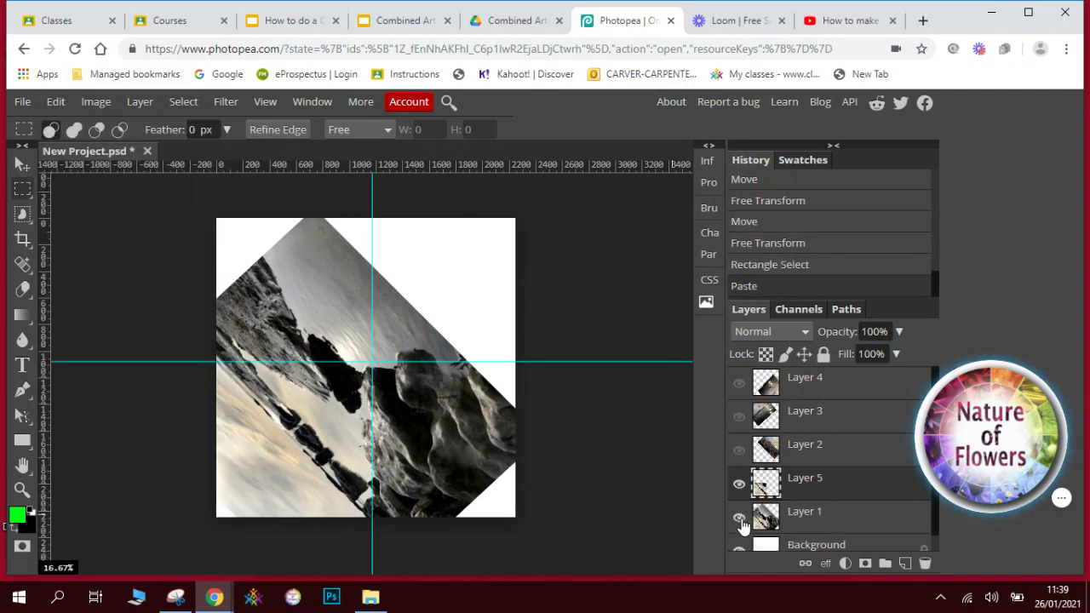
pyautogui.click(739, 520)
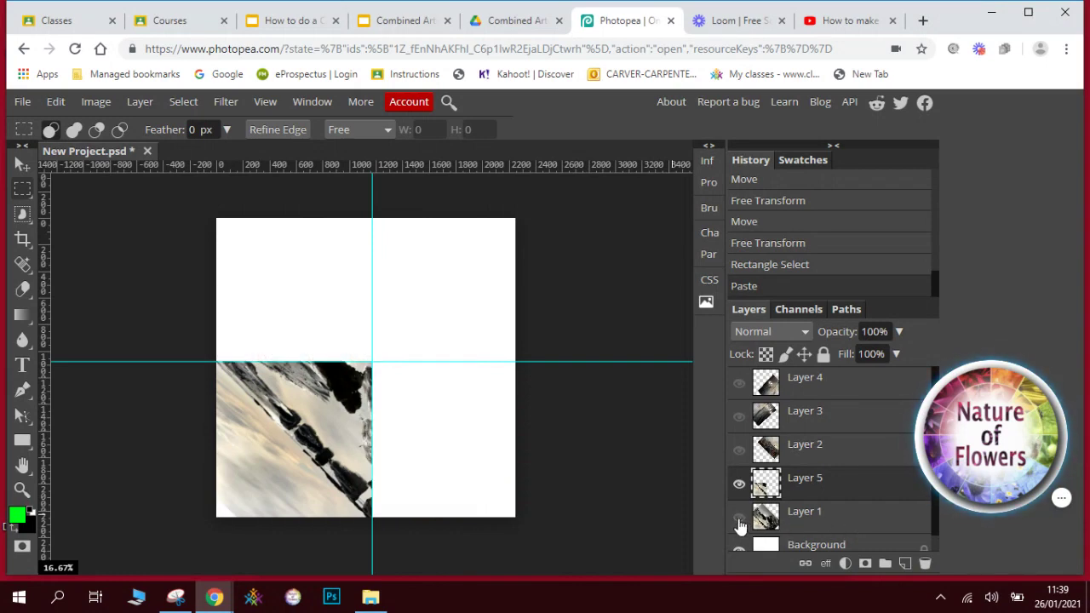
# Show Layer 2, copy its upper-right quadrant up to the guides onto a new layer, and hide Layer 2.
pyautogui.click(819, 460)
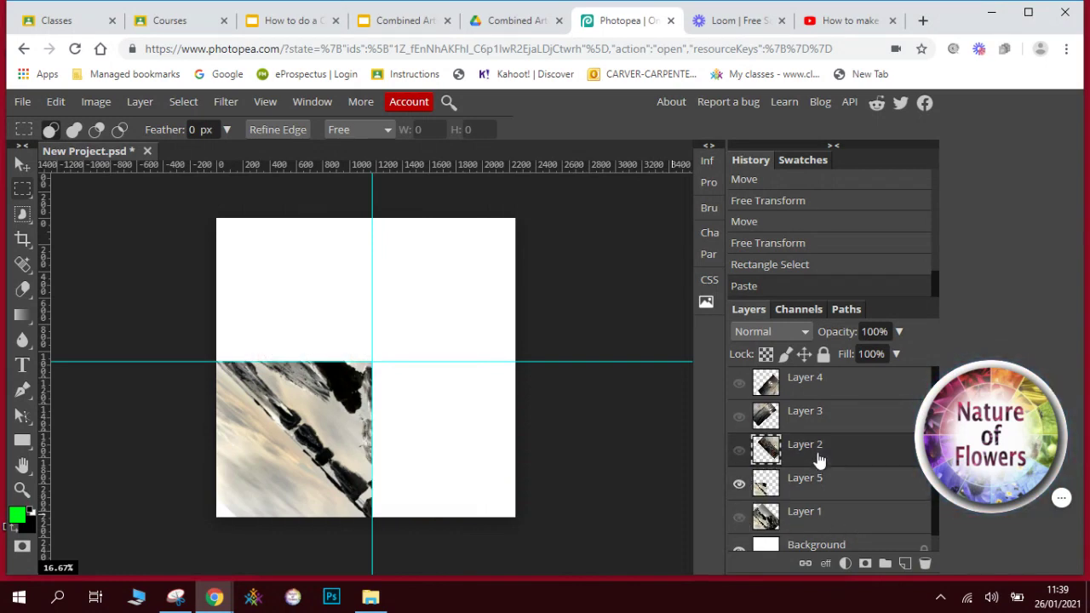
pyautogui.click(739, 453)
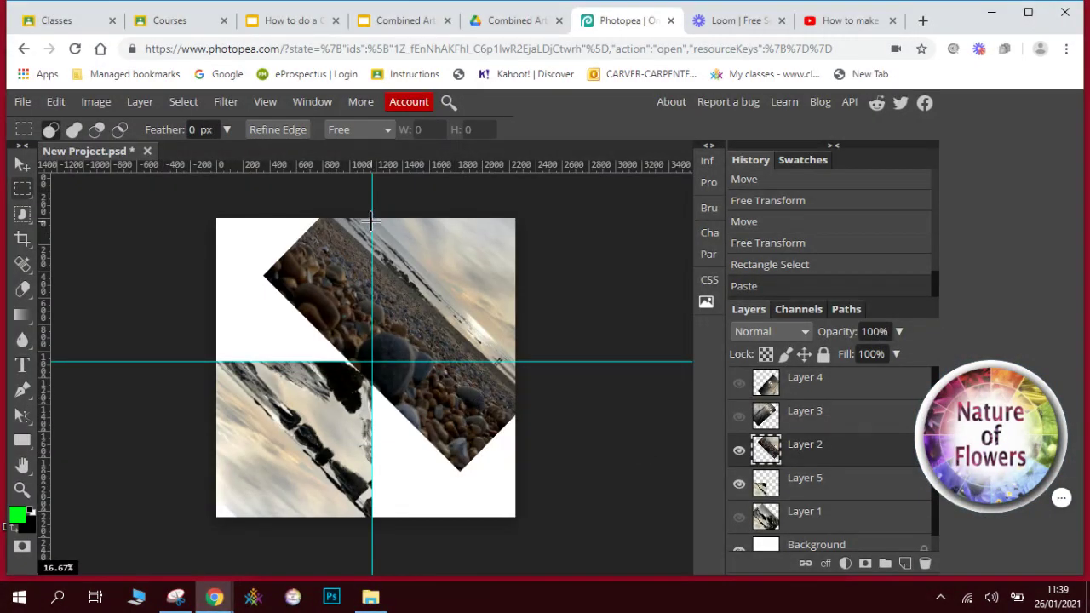
pyautogui.moveTo(372, 218); pyautogui.dragTo(515, 361)
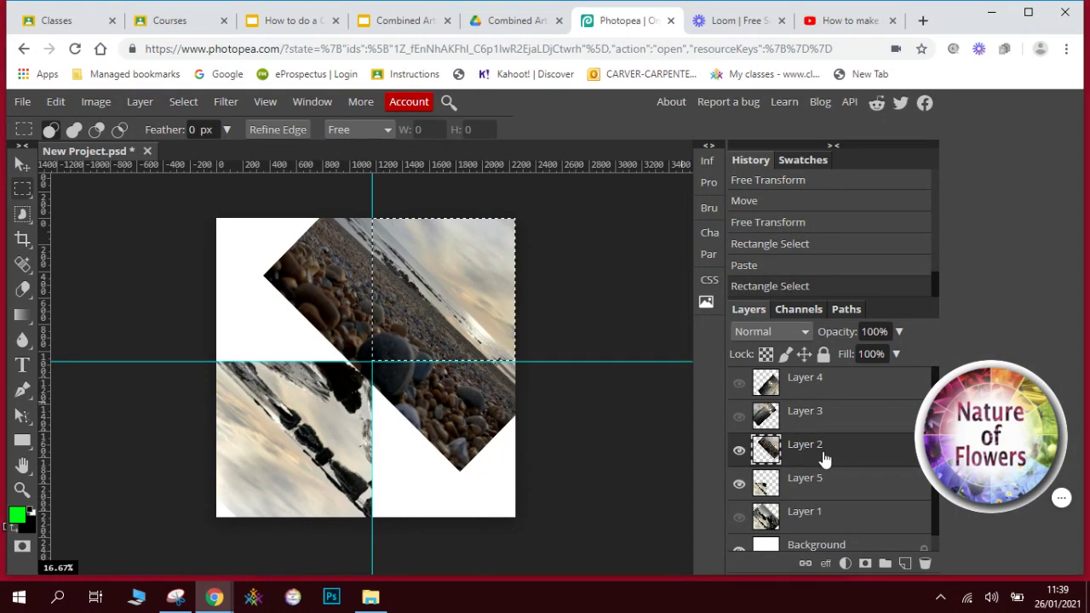
pyautogui.click(55, 102)
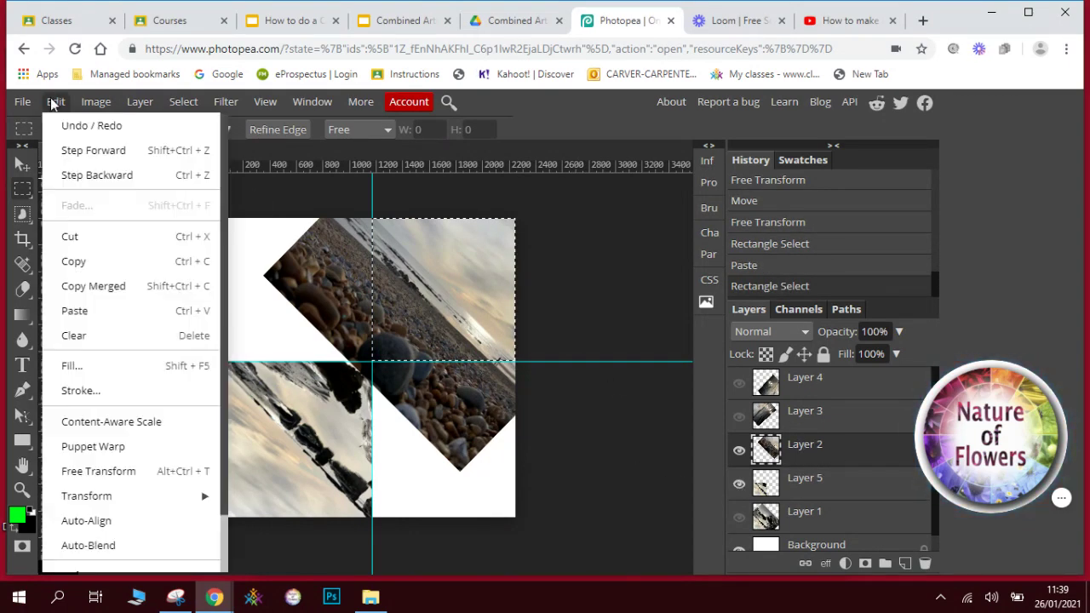
pyautogui.click(73, 261)
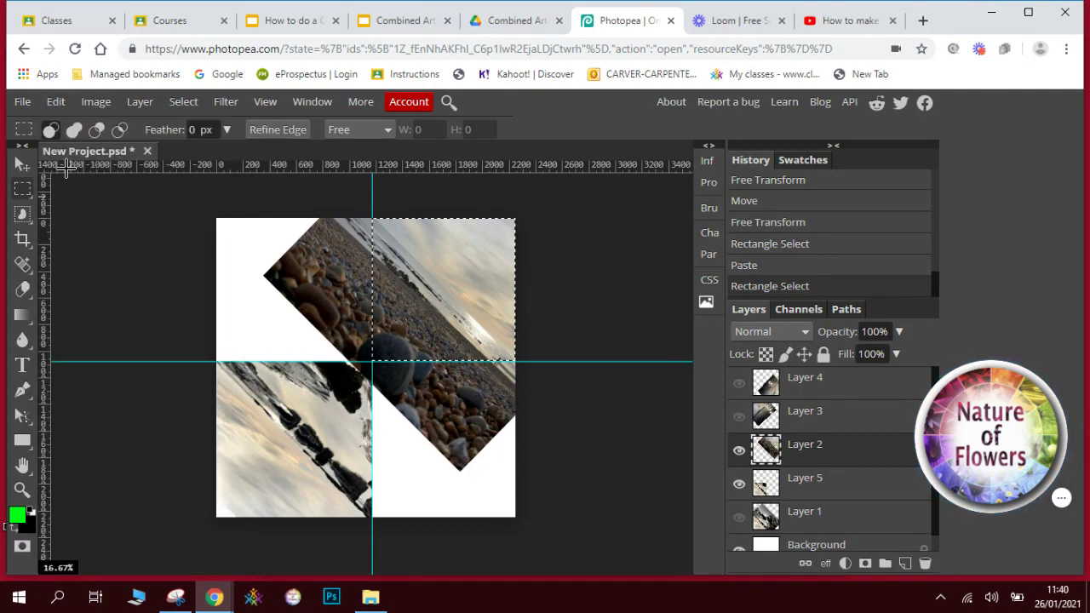
pyautogui.click(56, 103)
pyautogui.click(83, 312)
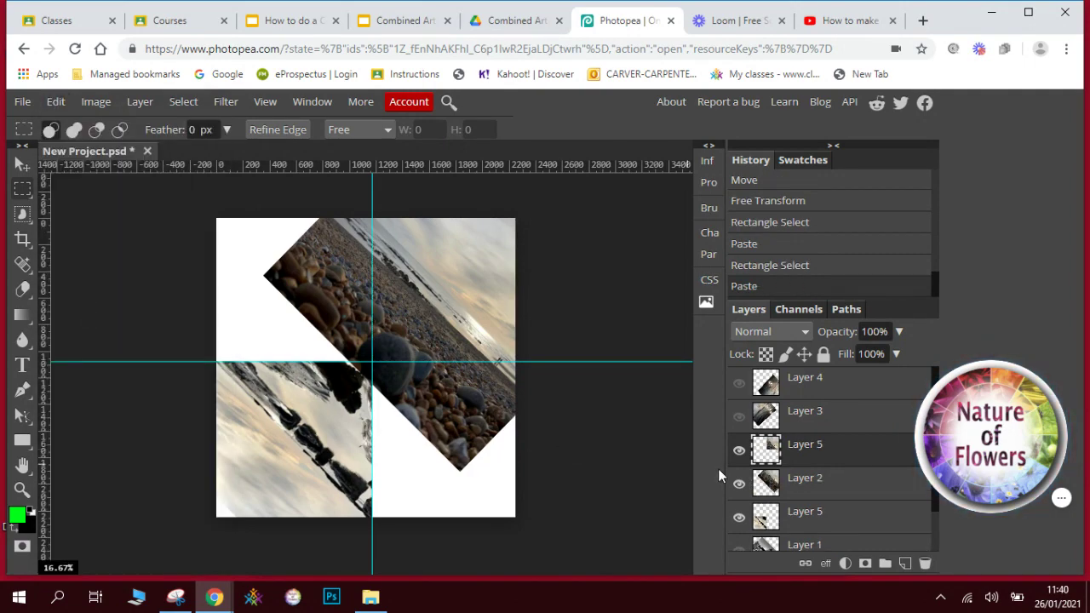
pyautogui.click(740, 487)
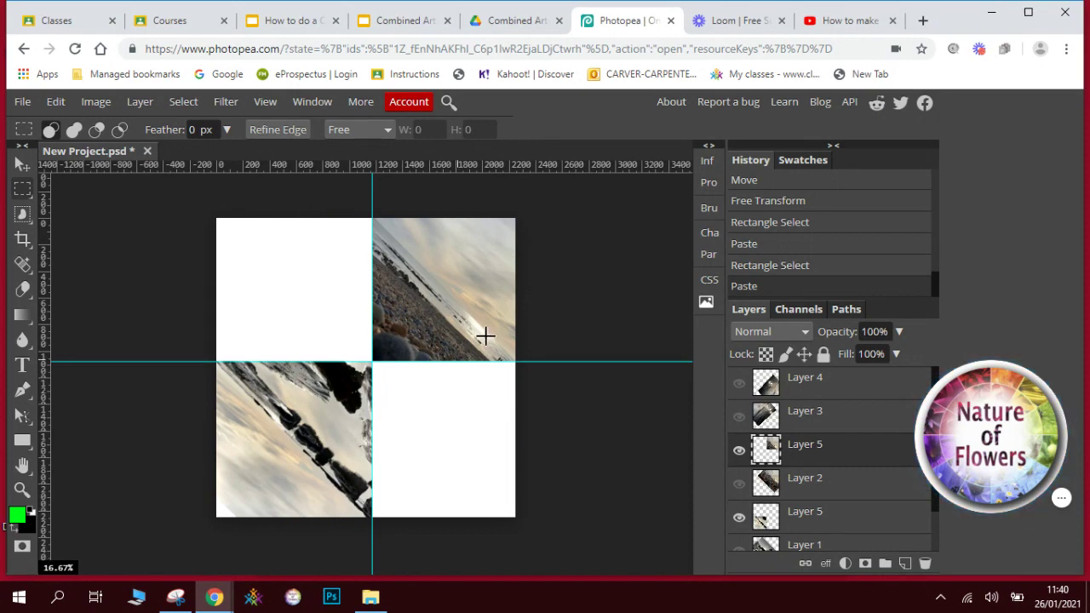
# Show Layer 3 and reorder it beneath both pasted quadrant layers, with Layer 4 placed directly below it.
pyautogui.click(815, 417)
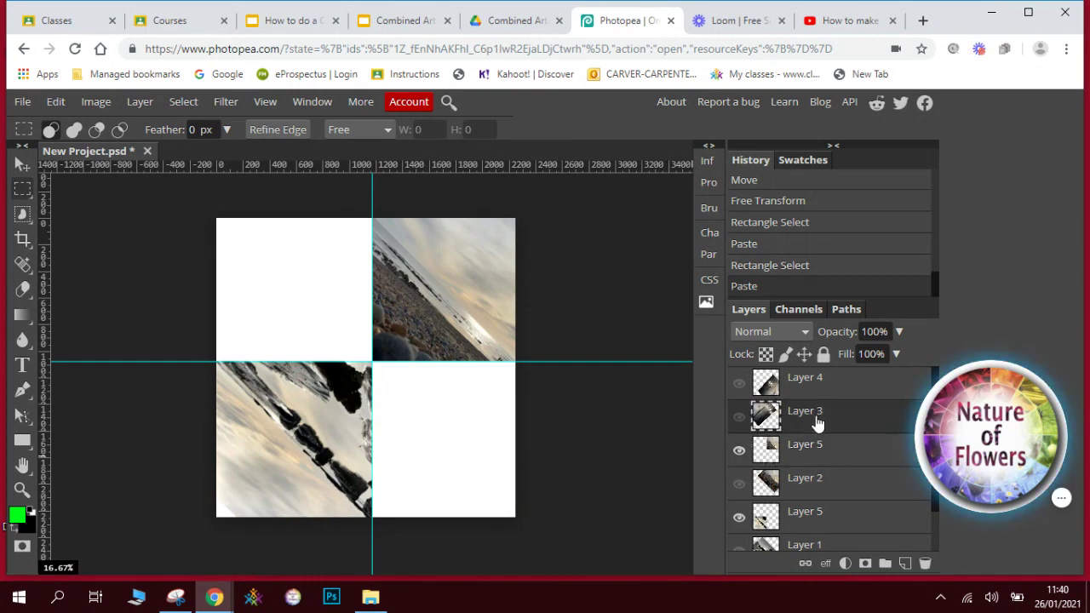
pyautogui.click(739, 417)
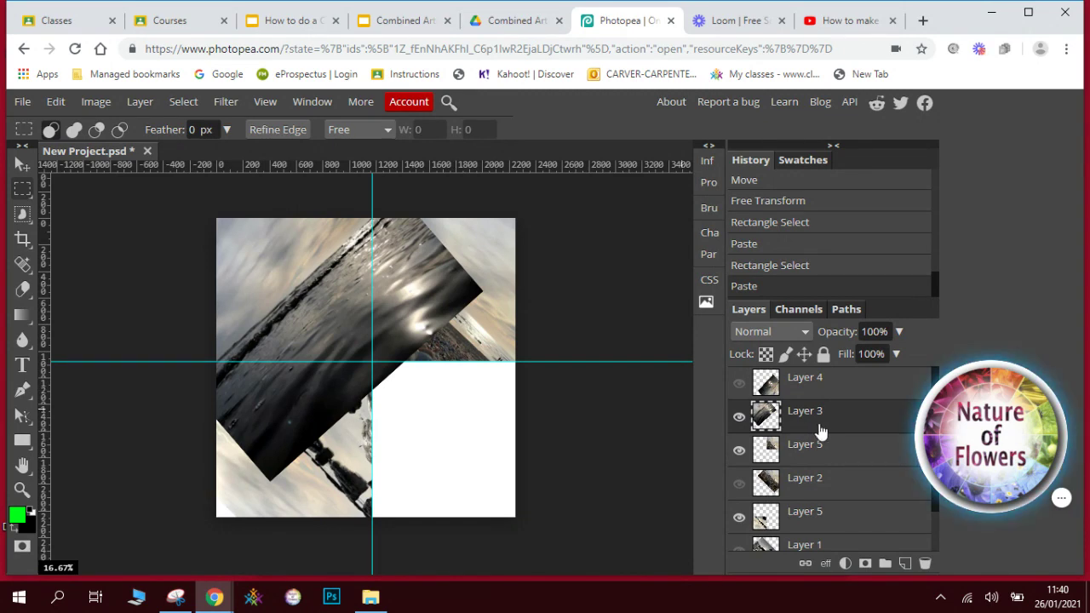
pyautogui.moveTo(820, 423); pyautogui.dragTo(827, 528)
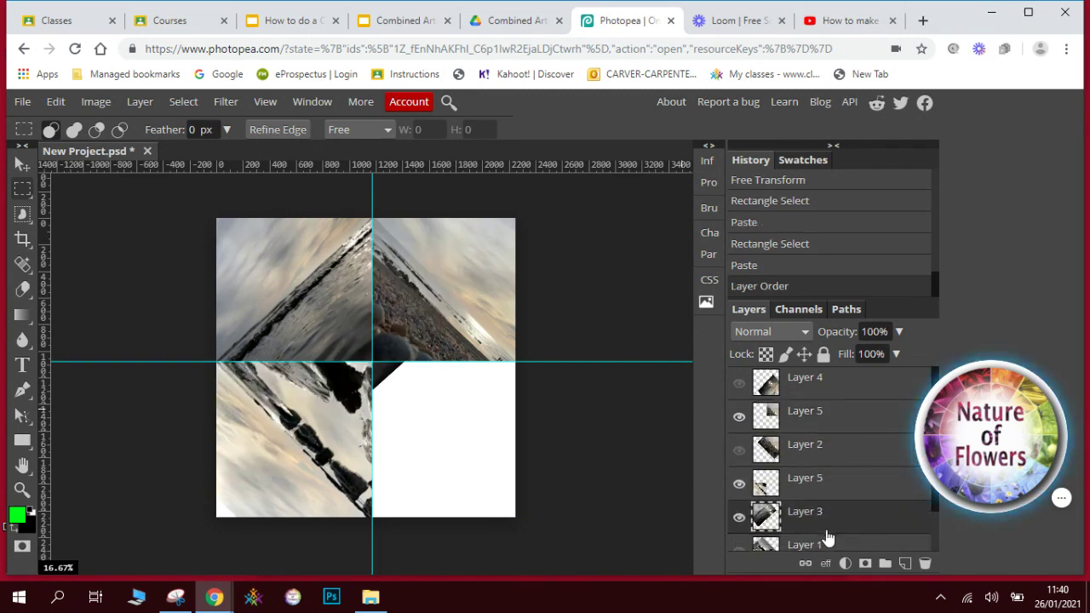
pyautogui.click(833, 384)
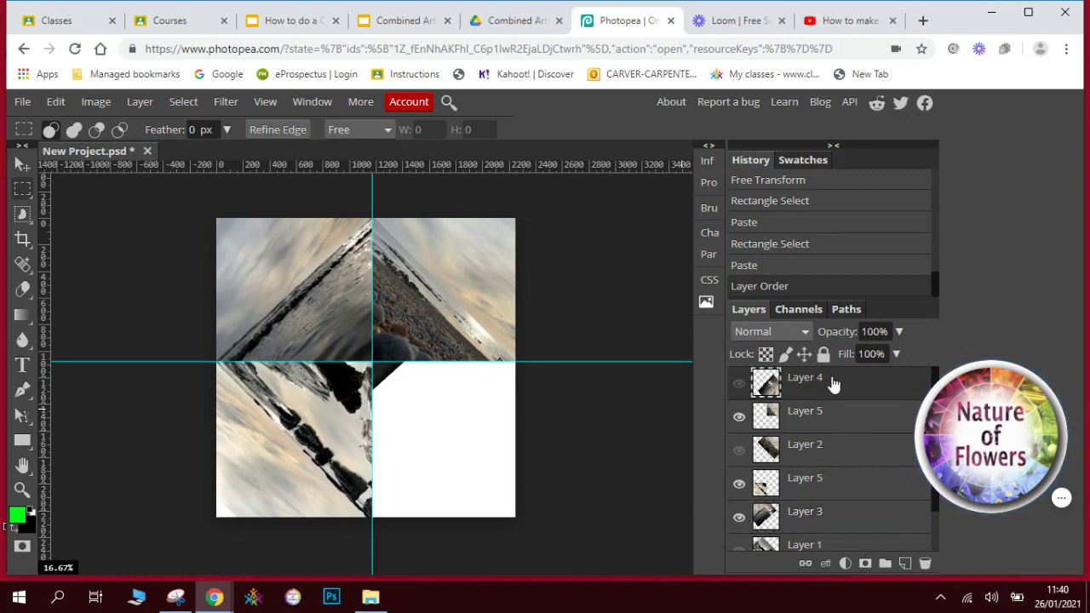
pyautogui.moveTo(833, 384); pyautogui.dragTo(831, 534)
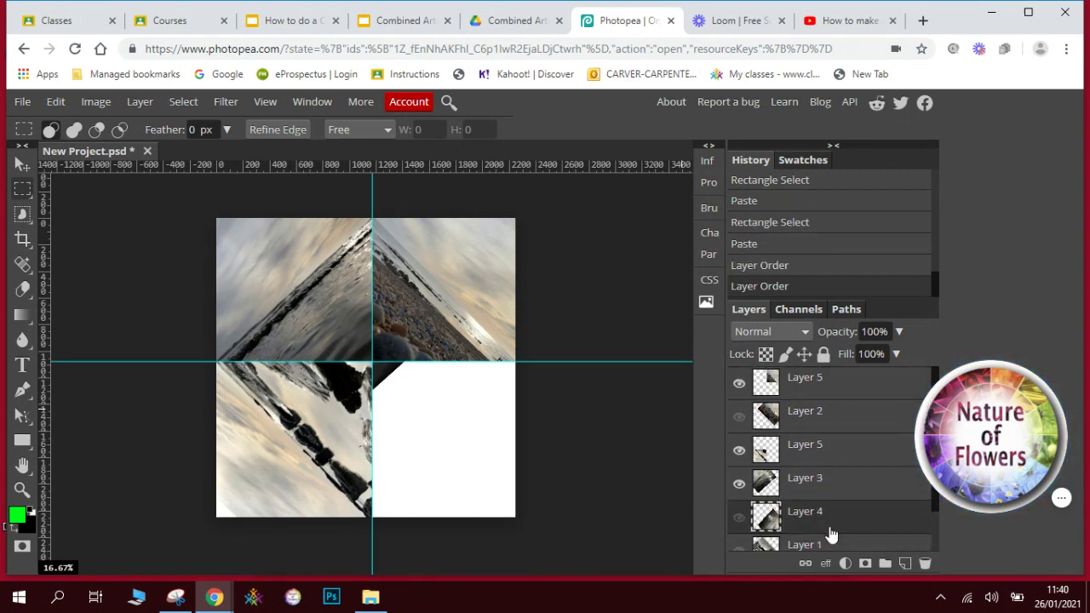
pyautogui.moveTo(934, 500)
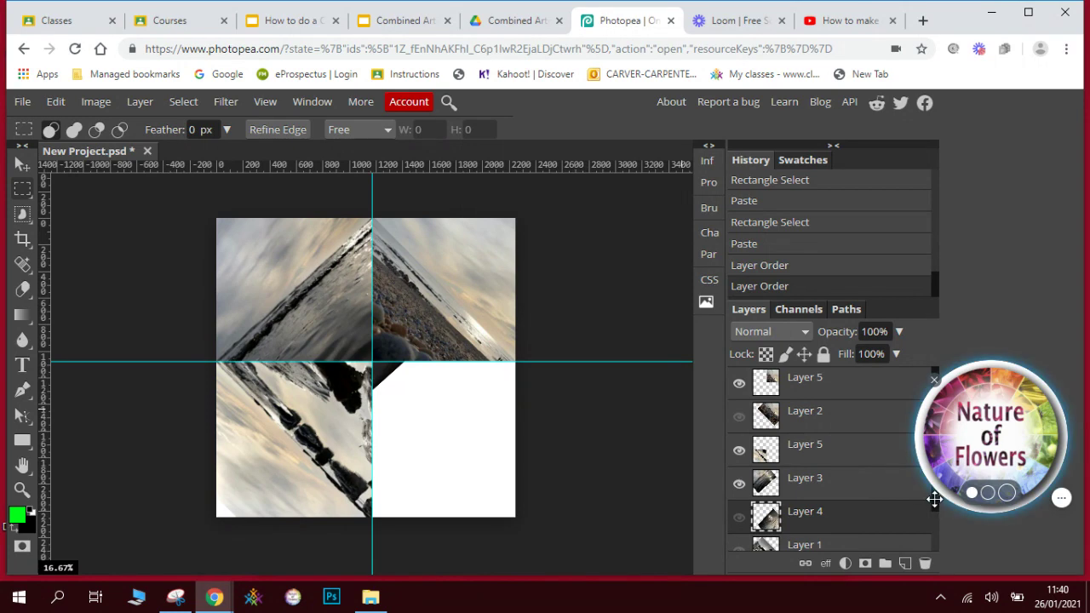
# Show Layer 4 so its photo fills the canvas's lower-right quadrant.
pyautogui.moveTo(957, 446); pyautogui.dragTo(998, 298)
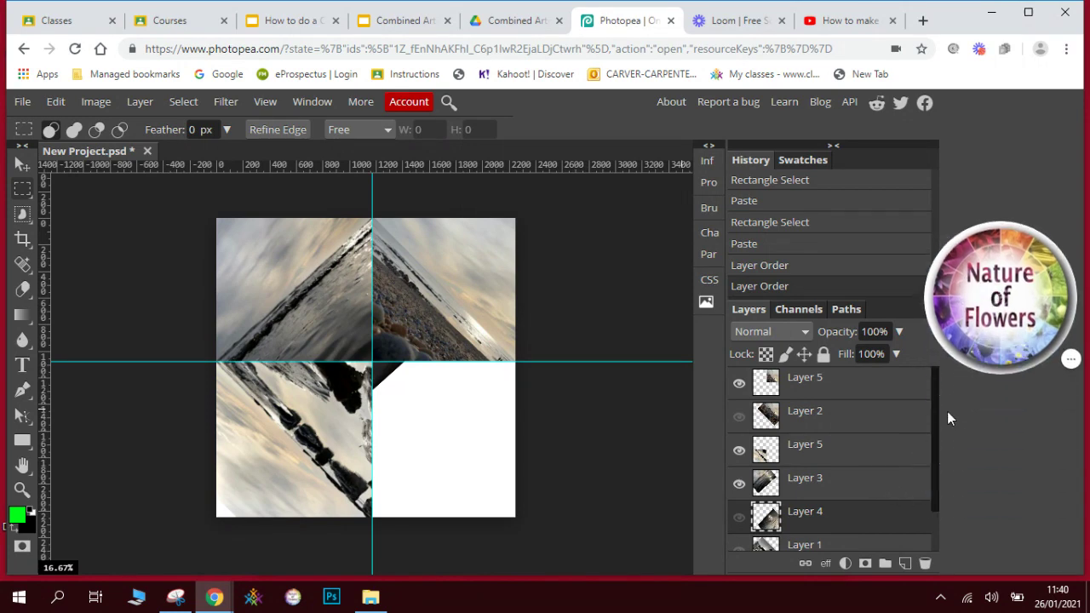
pyautogui.scroll(-2, 932, 477)
pyautogui.moveTo(882, 474)
pyautogui.mouseDown()
pyautogui.moveTo(883, 505)
pyautogui.moveTo(880, 494)
pyautogui.mouseUp()
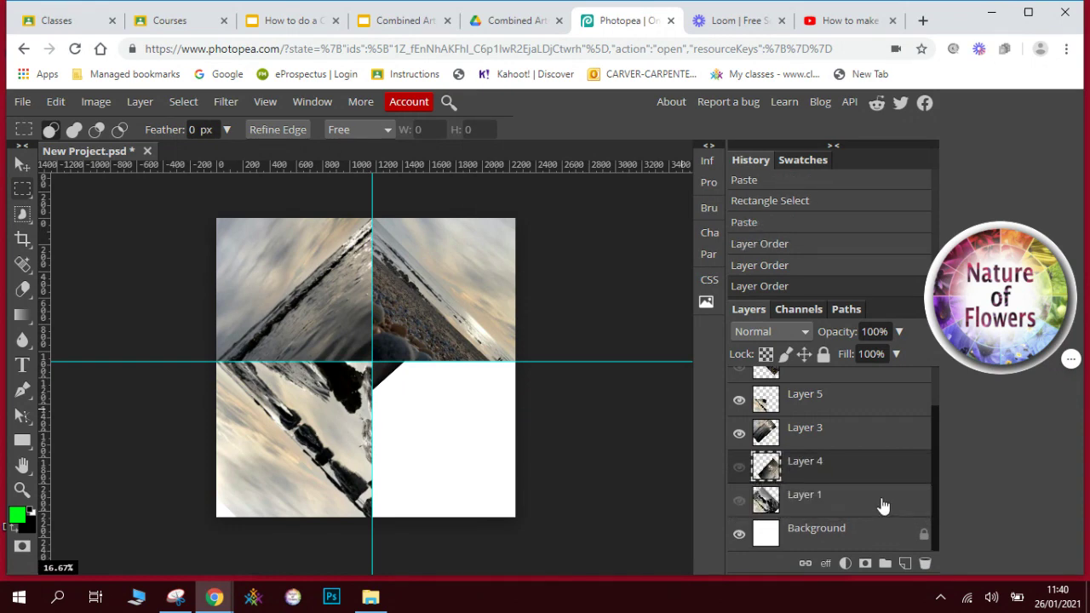
pyautogui.click(738, 469)
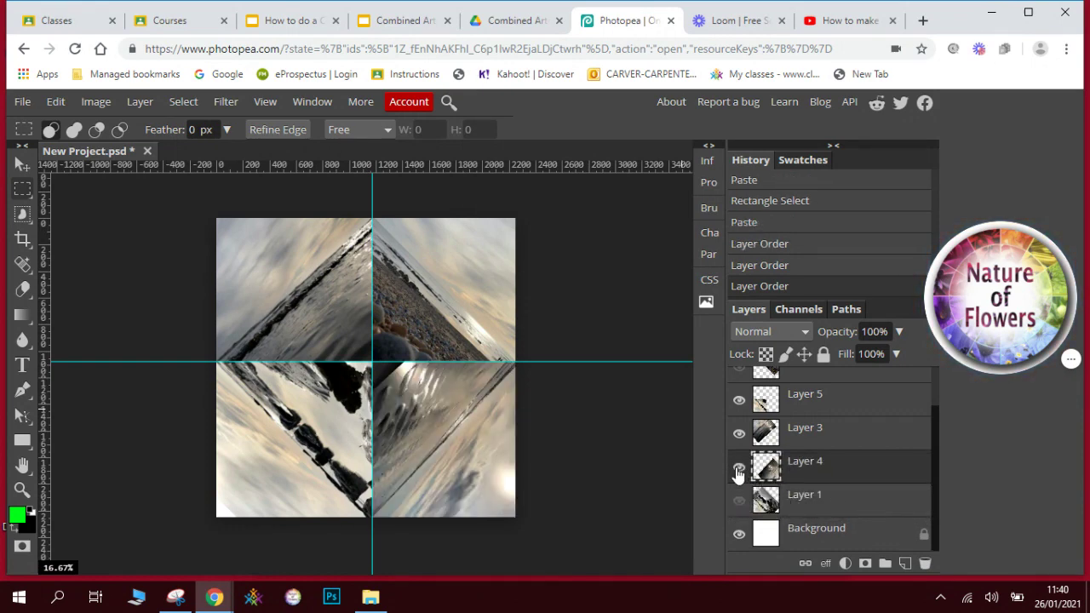
# Deselect everything and hide the guides over the four-quadrant composition.
pyautogui.click(613, 403)
pyautogui.click(271, 173)
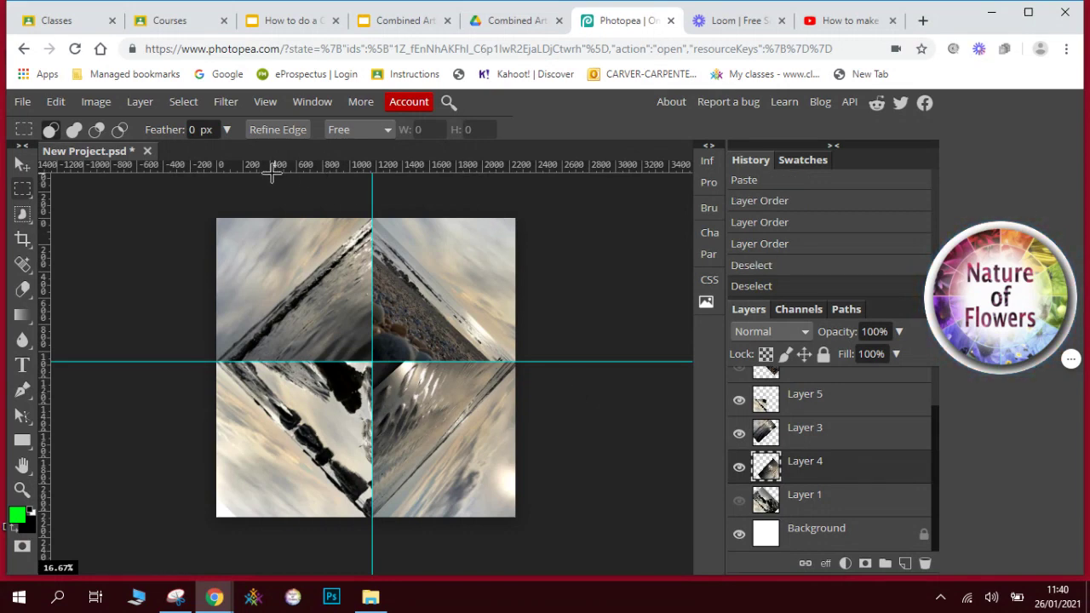
pyautogui.click(265, 103)
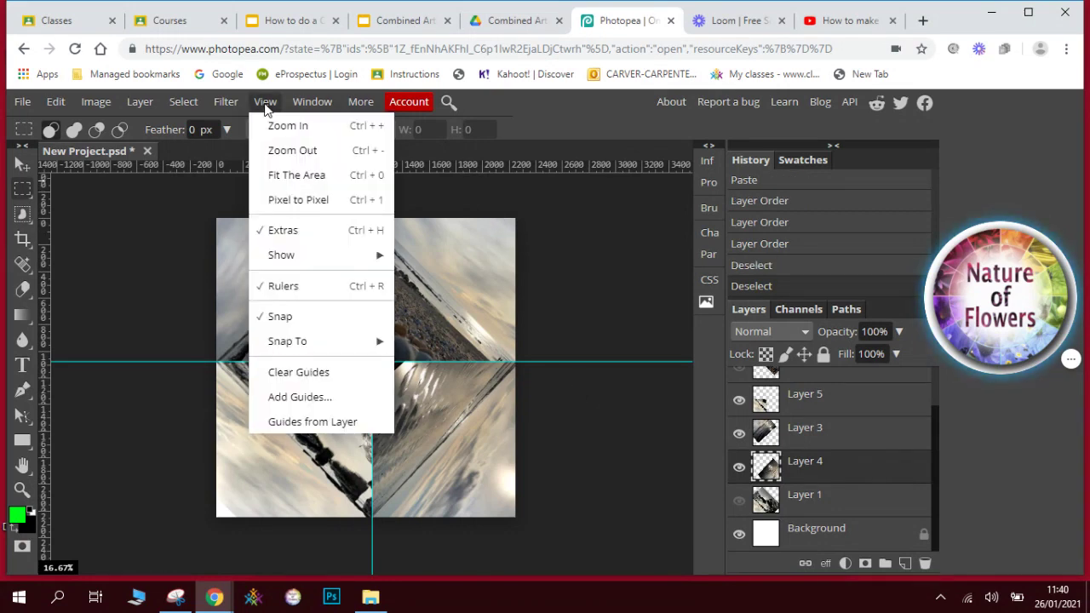
pyautogui.moveTo(302, 256)
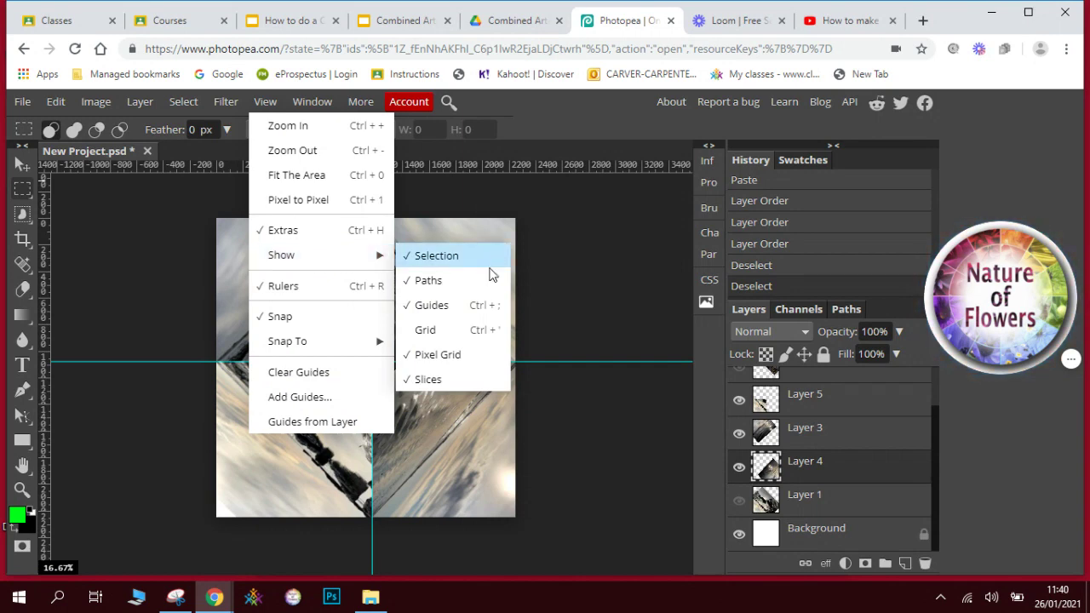
pyautogui.click(455, 309)
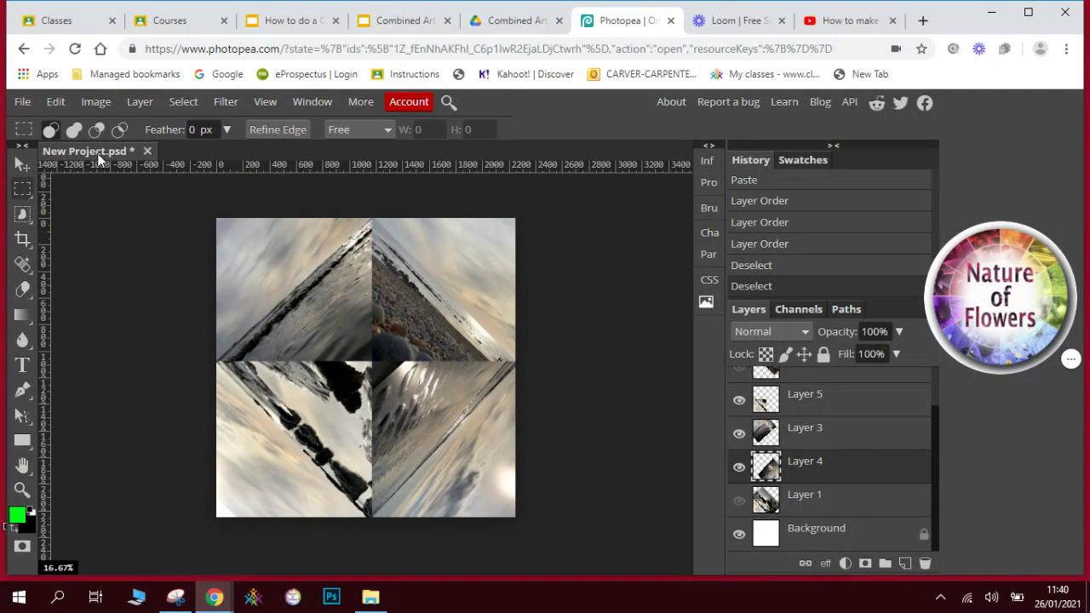
# Export the composition as a JPG at 2250 × 2250 px and 70% quality, saved as "diamond landscape" in the Photography Quiz folder.
pyautogui.click(22, 102)
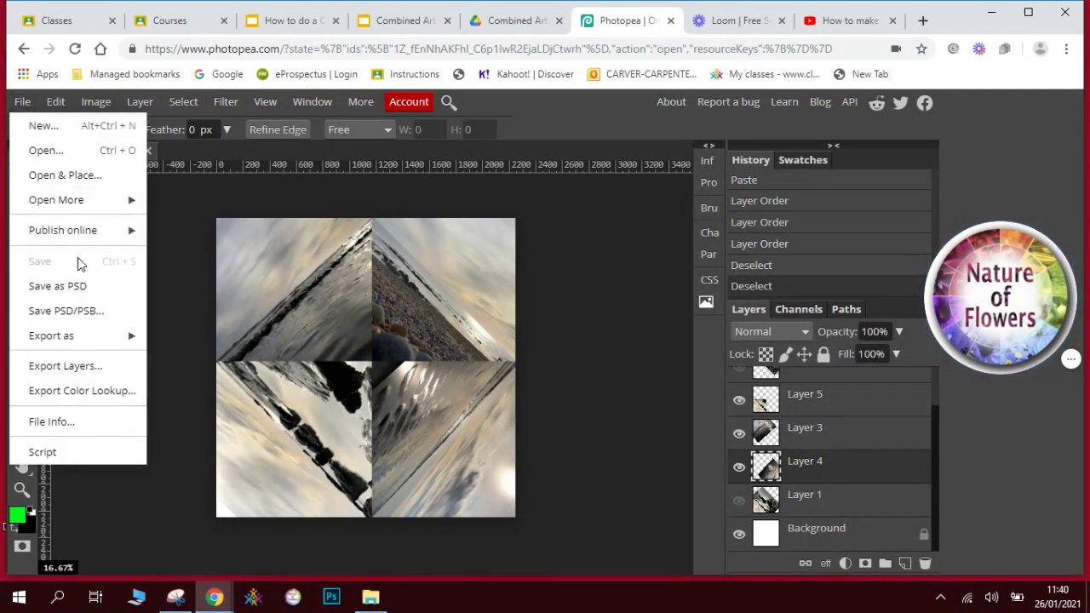
pyautogui.moveTo(95, 340)
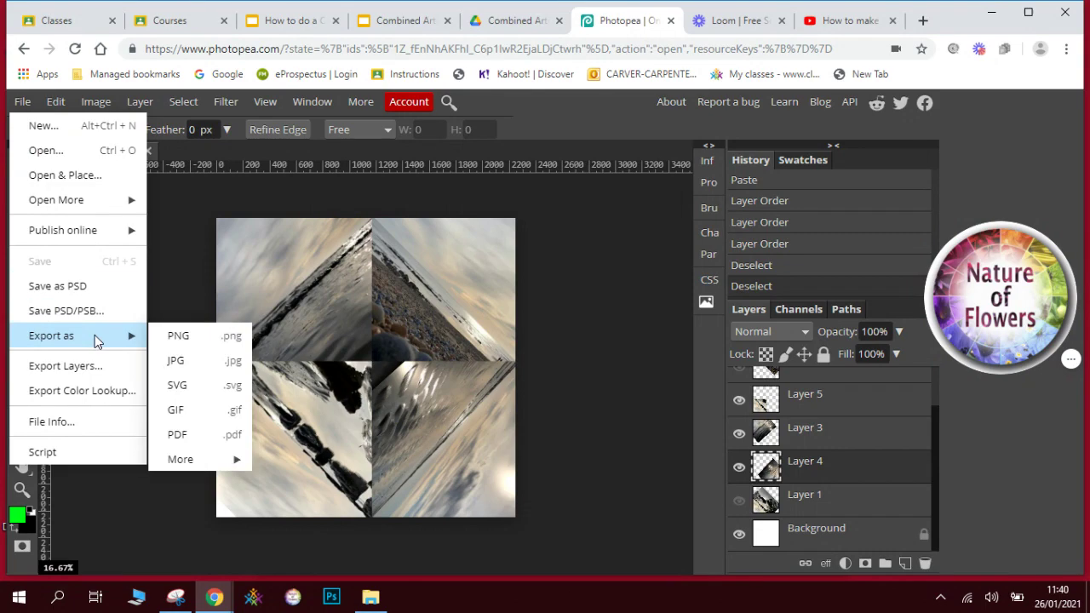
pyautogui.click(181, 362)
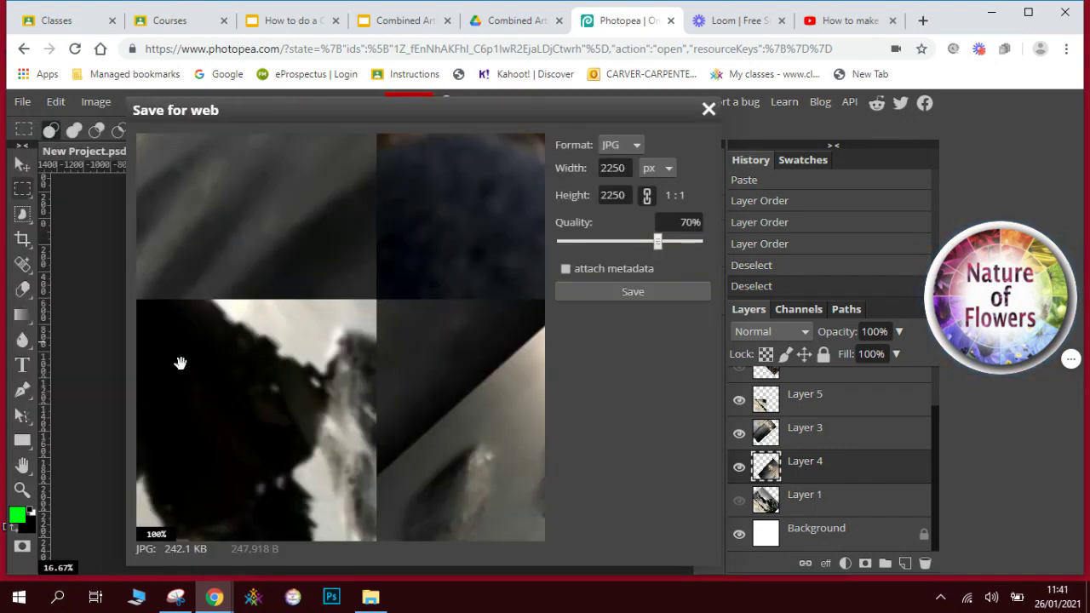
pyautogui.click(581, 291)
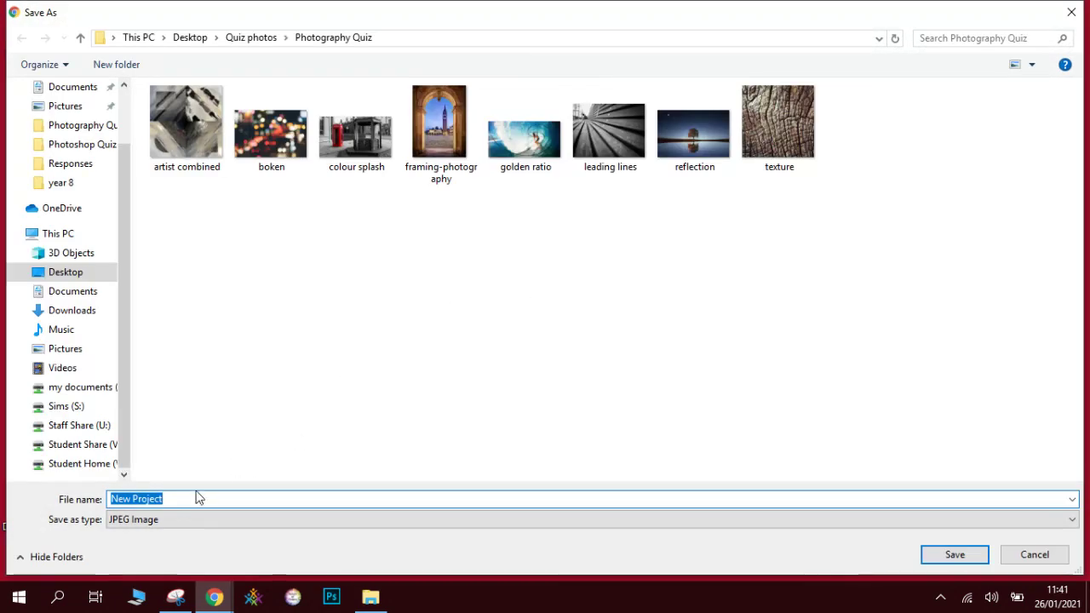
pyautogui.write('dian')
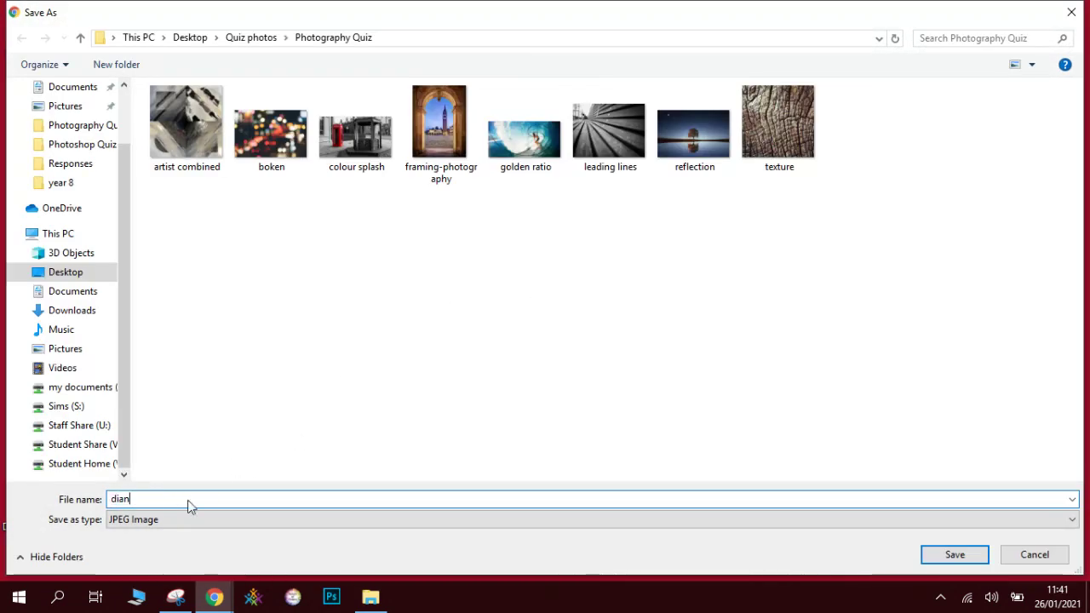
pyautogui.write('mond landscape')
pyautogui.press('Return')
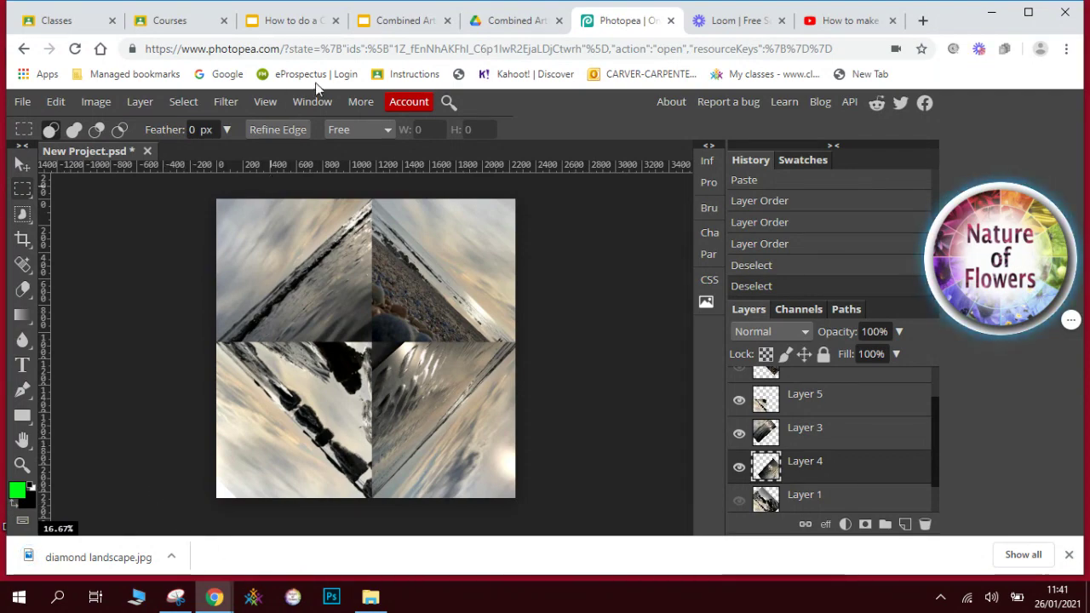
# Switch to the Combined Artist Response 2 presentation in Google Slides and select the empty box on the Response slide.
pyautogui.click(385, 26)
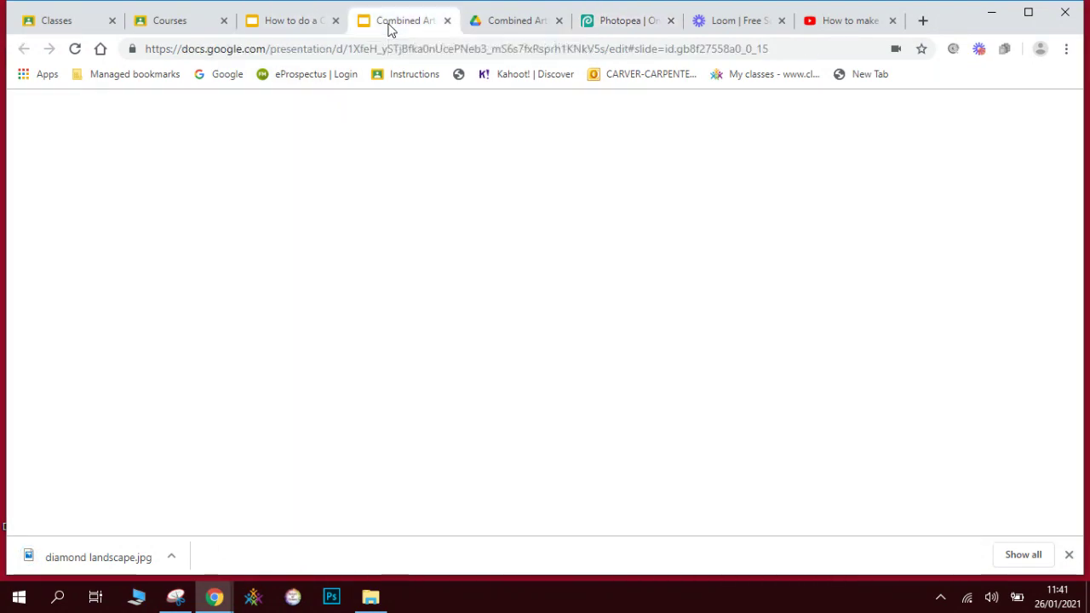
pyautogui.click(370, 293)
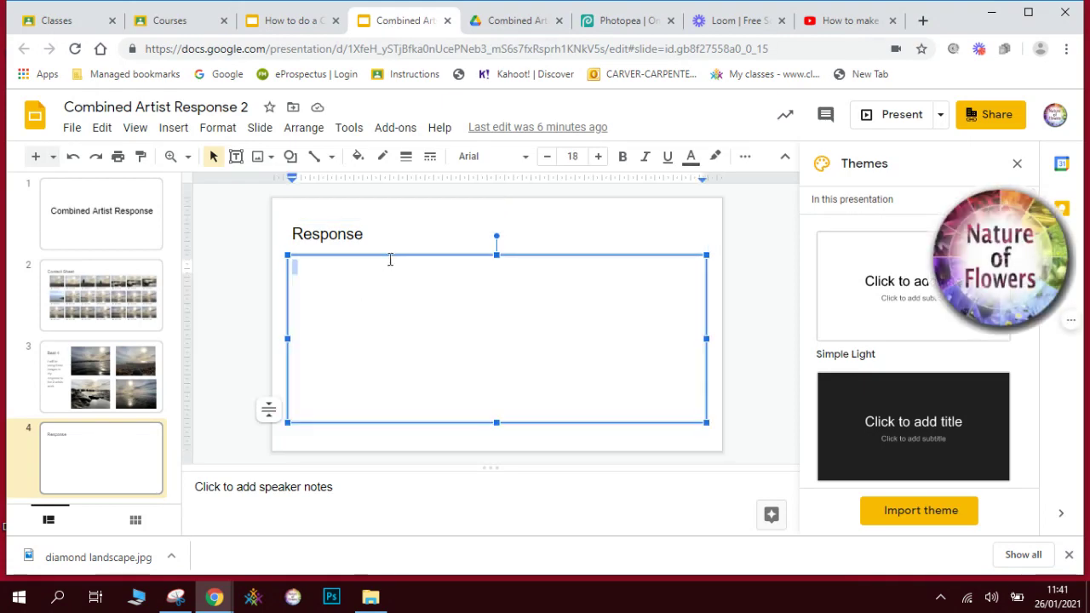
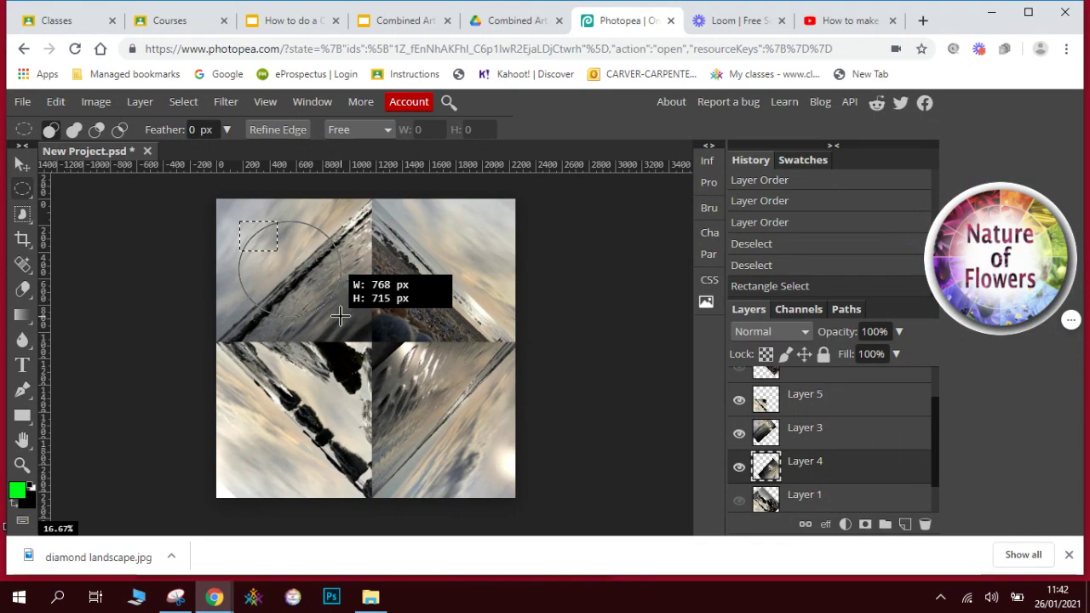
# Select a circle within the upper-left quadrant and copy that area of Layer 3 onto a new layer.
pyautogui.moveTo(340, 316); pyautogui.dragTo(329, 310)
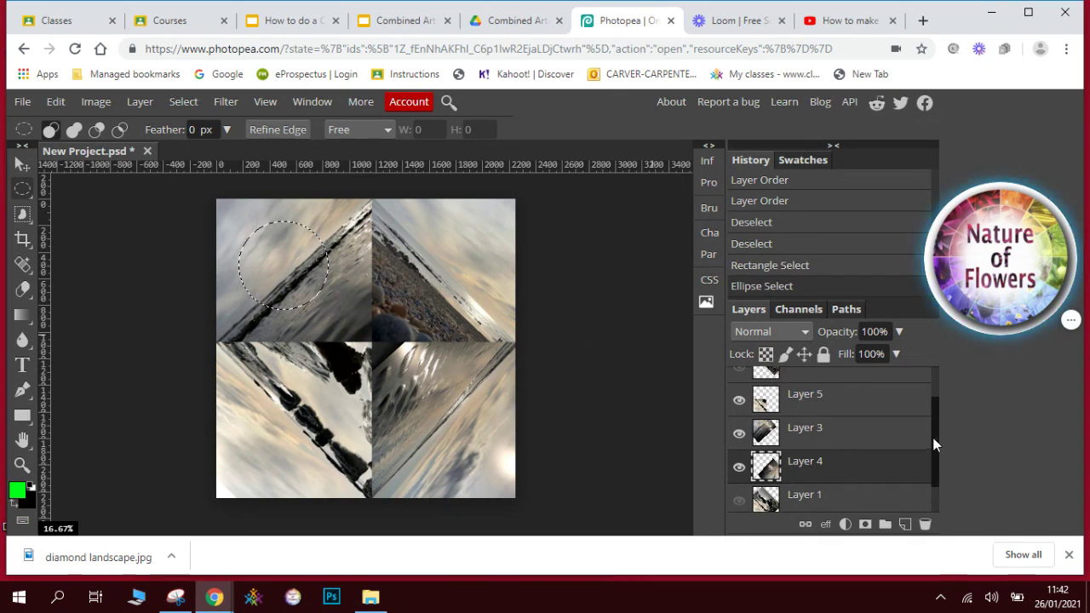
pyautogui.moveTo(934, 444); pyautogui.dragTo(939, 398)
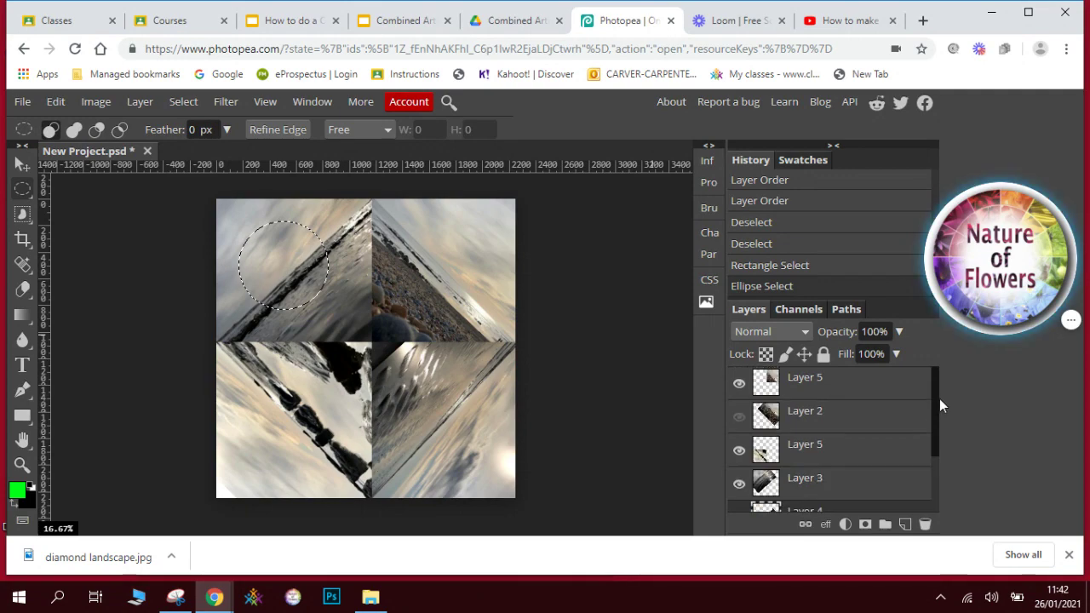
pyautogui.click(805, 491)
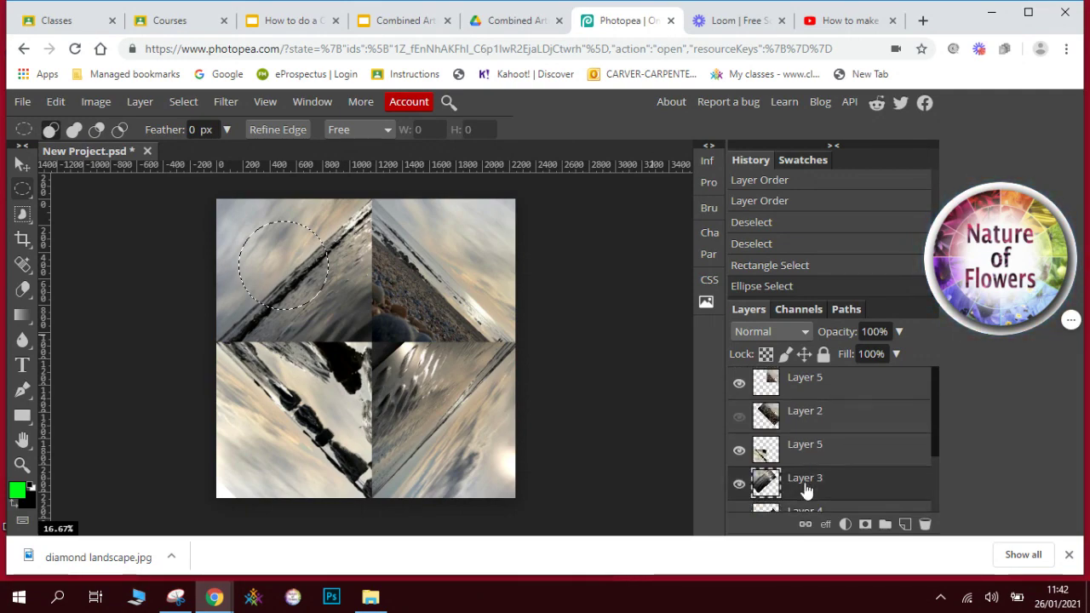
pyautogui.click(56, 102)
pyautogui.click(86, 255)
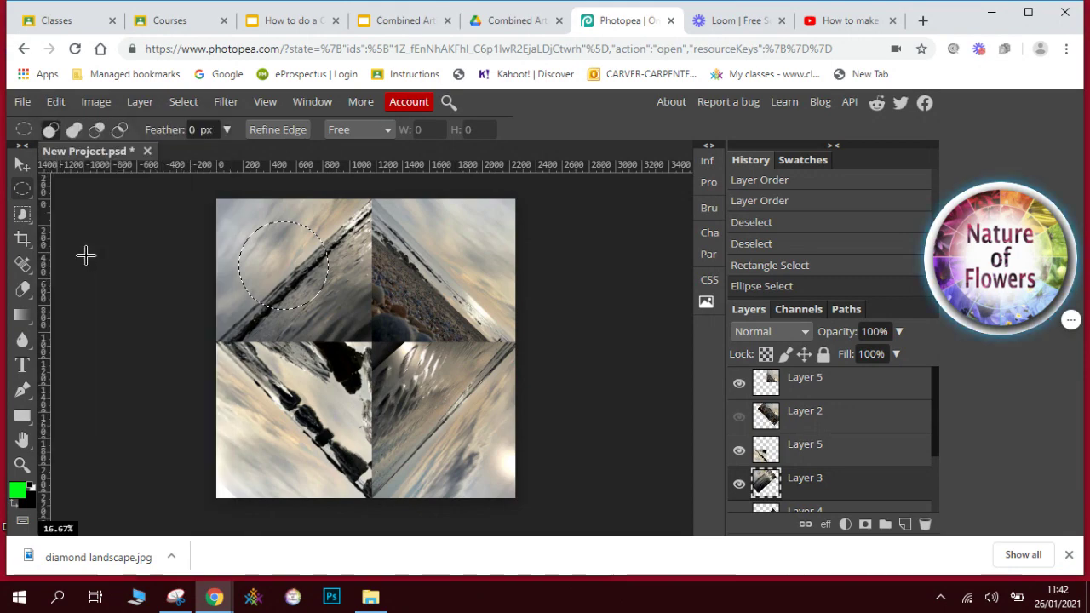
pyautogui.click(55, 101)
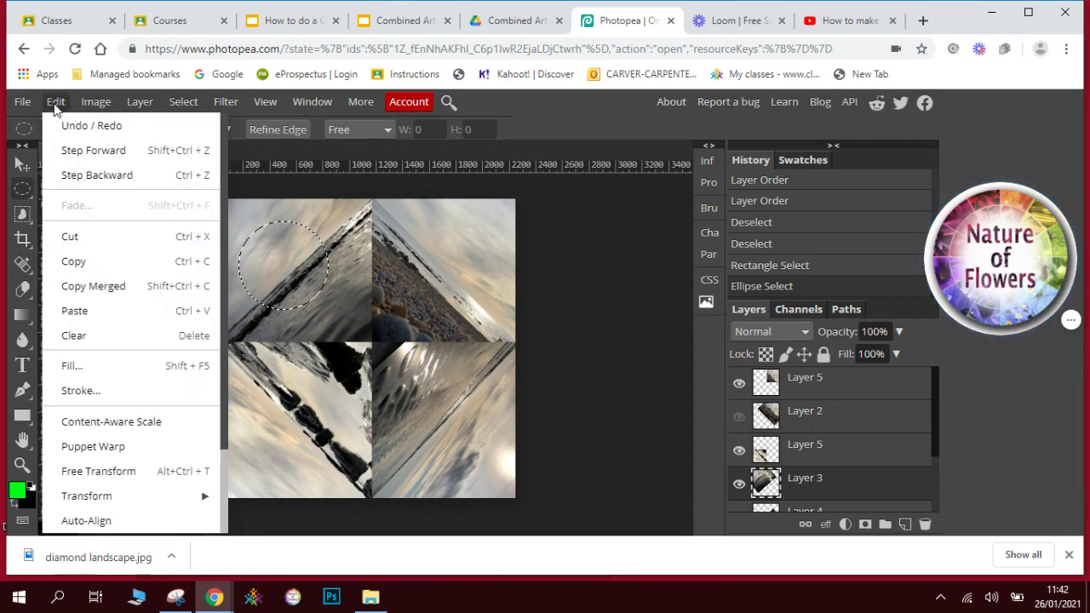
pyautogui.click(98, 309)
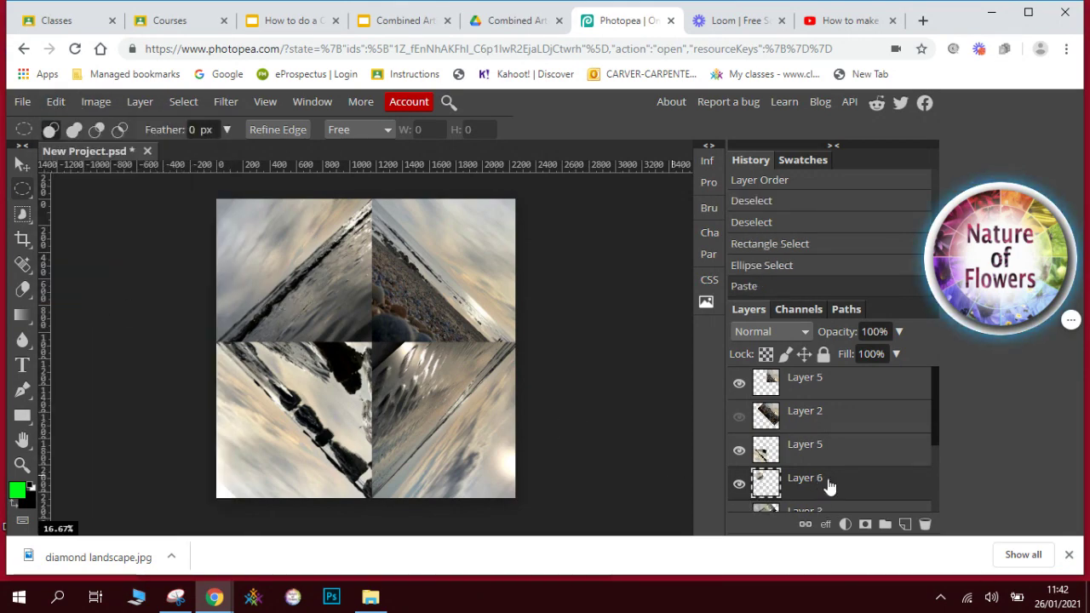
# Rotate the pasted circle on Layer 6 by 178.6° in place and apply the transform.
pyautogui.click(23, 166)
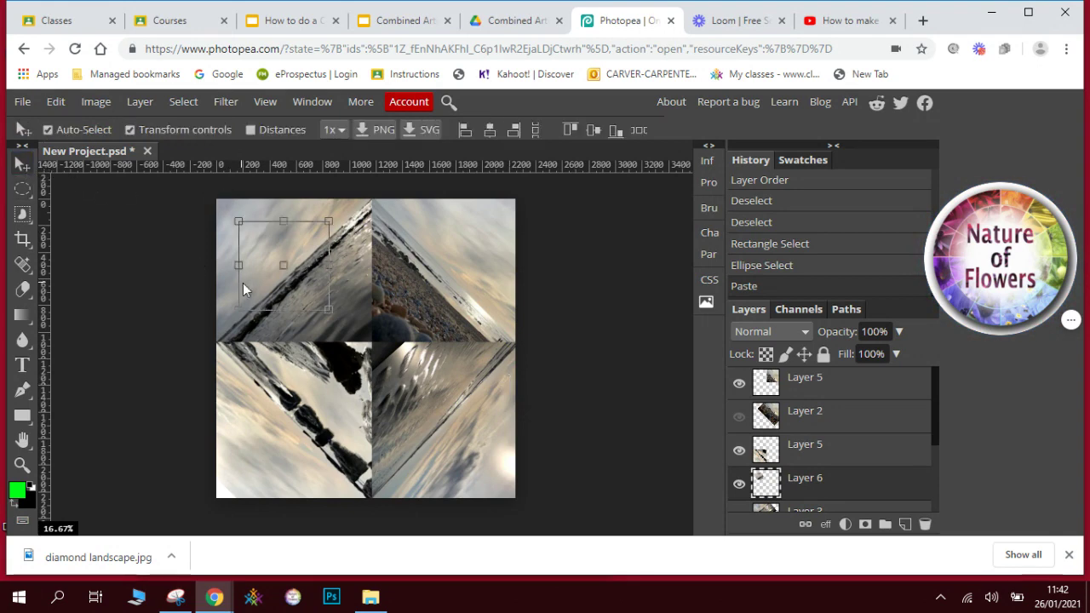
pyautogui.click(333, 230)
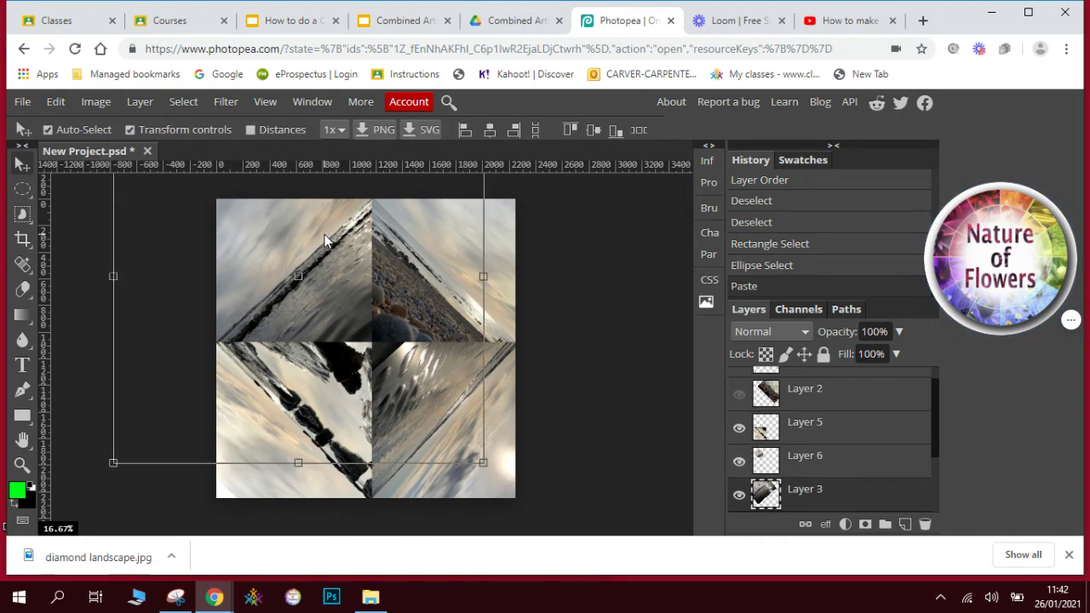
pyautogui.click(797, 461)
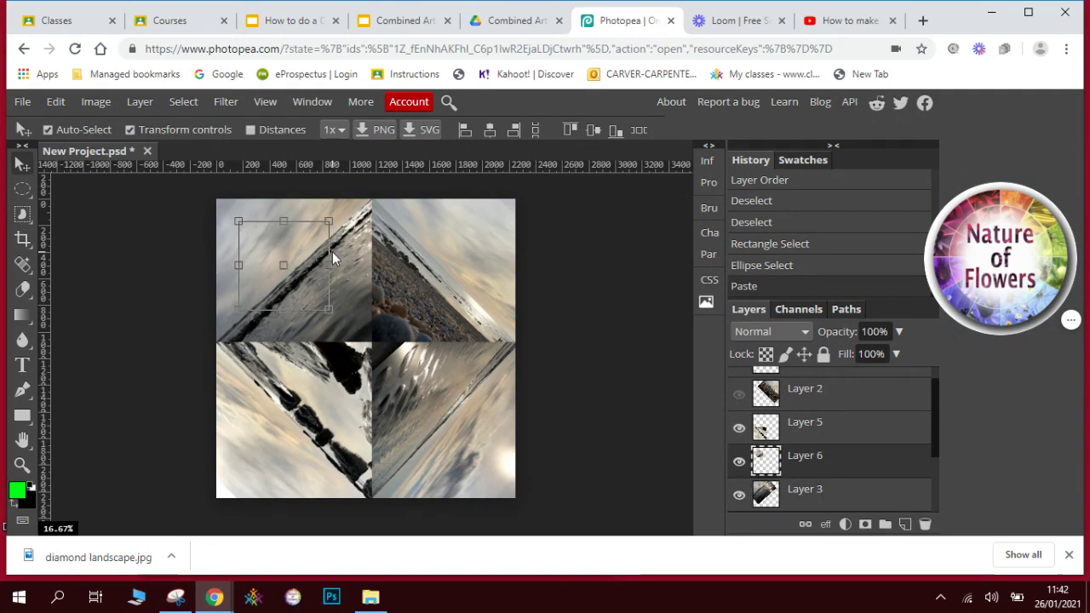
pyautogui.moveTo(332, 251); pyautogui.dragTo(211, 296)
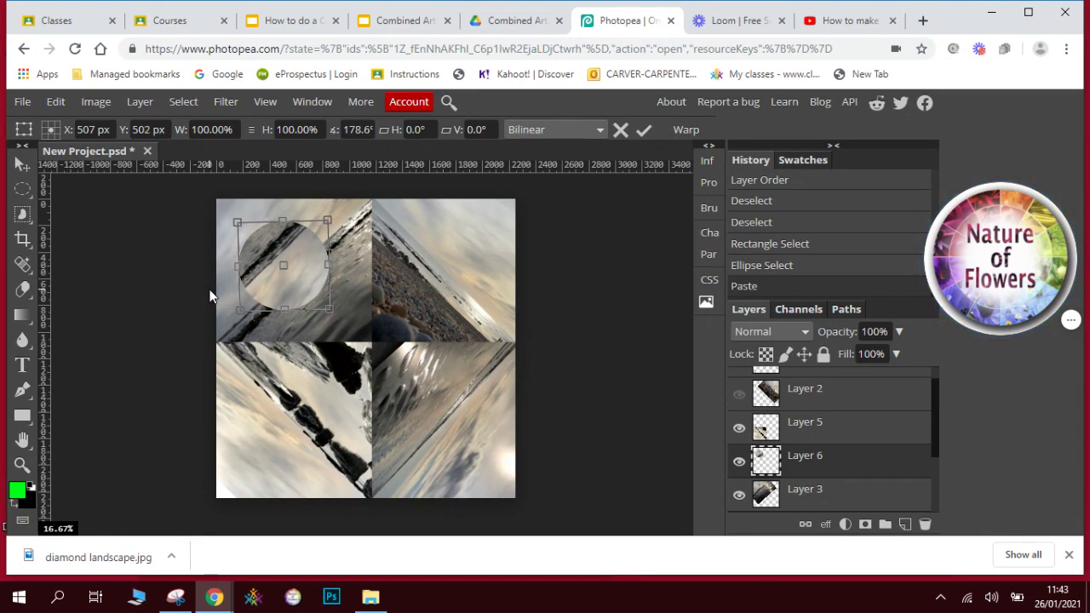
pyautogui.press('Return')
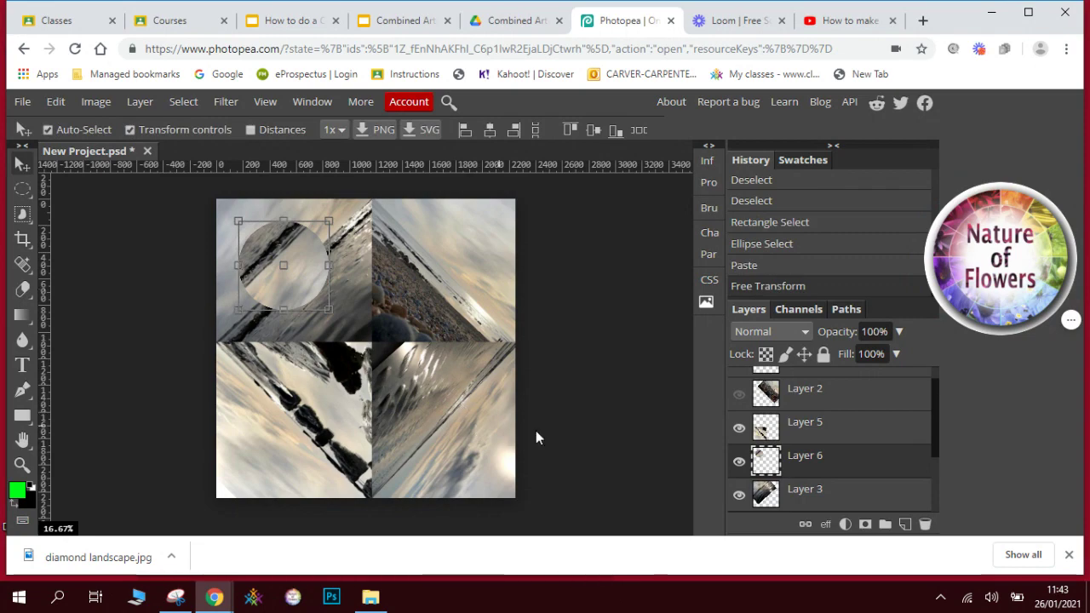
# Set up the Eraser with a soft round brush at 719 px and 0% hardness.
pyautogui.click(573, 436)
pyautogui.hotkey('ctrl', 't')
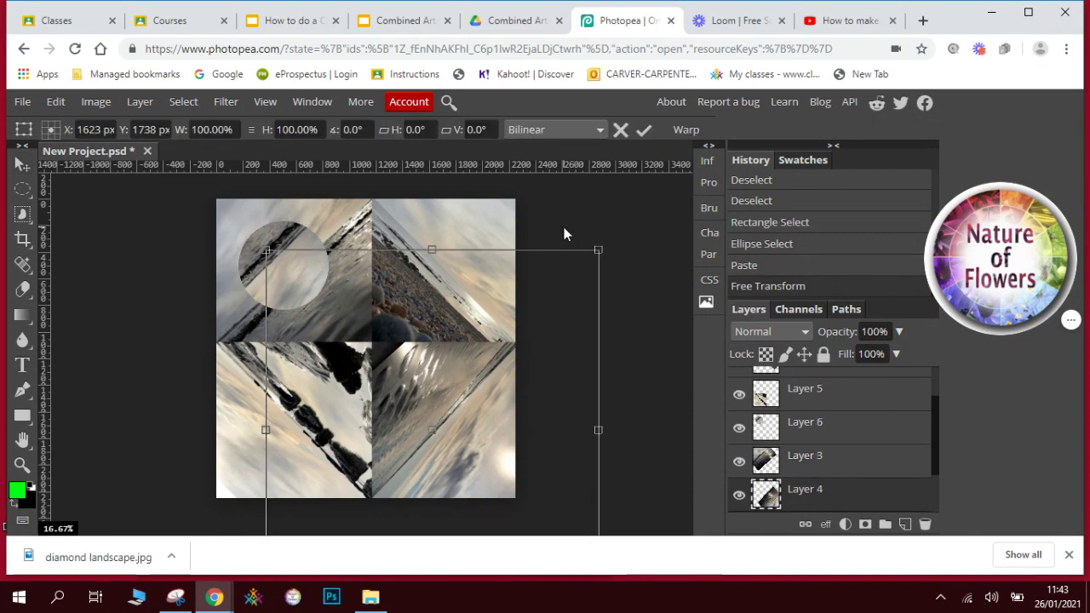
pyautogui.rightClick(28, 290)
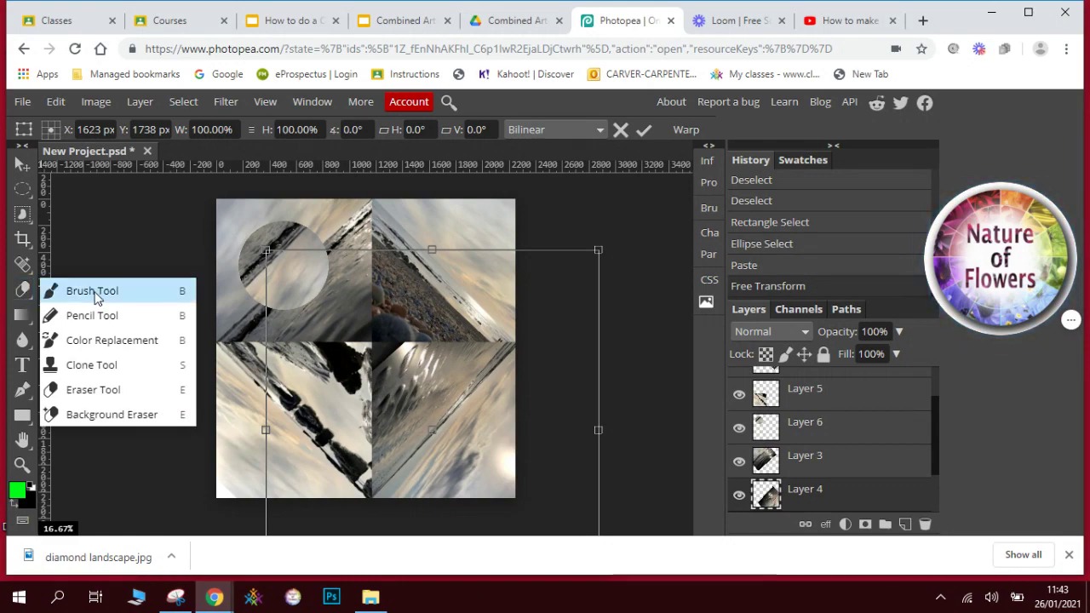
pyautogui.click(81, 290)
pyautogui.rightClick(27, 294)
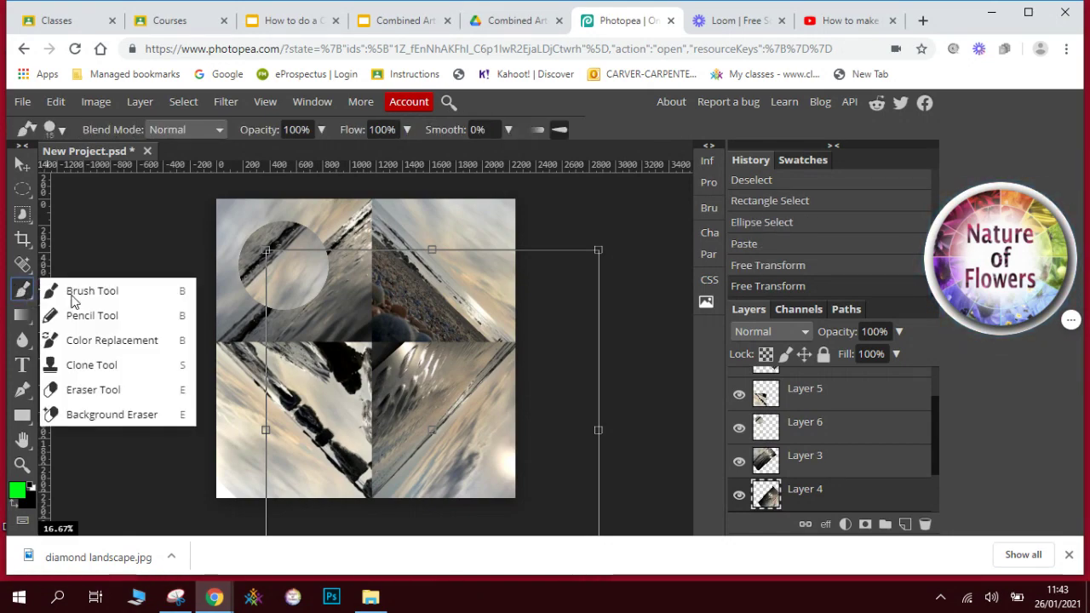
pyautogui.click(89, 389)
pyautogui.click(60, 130)
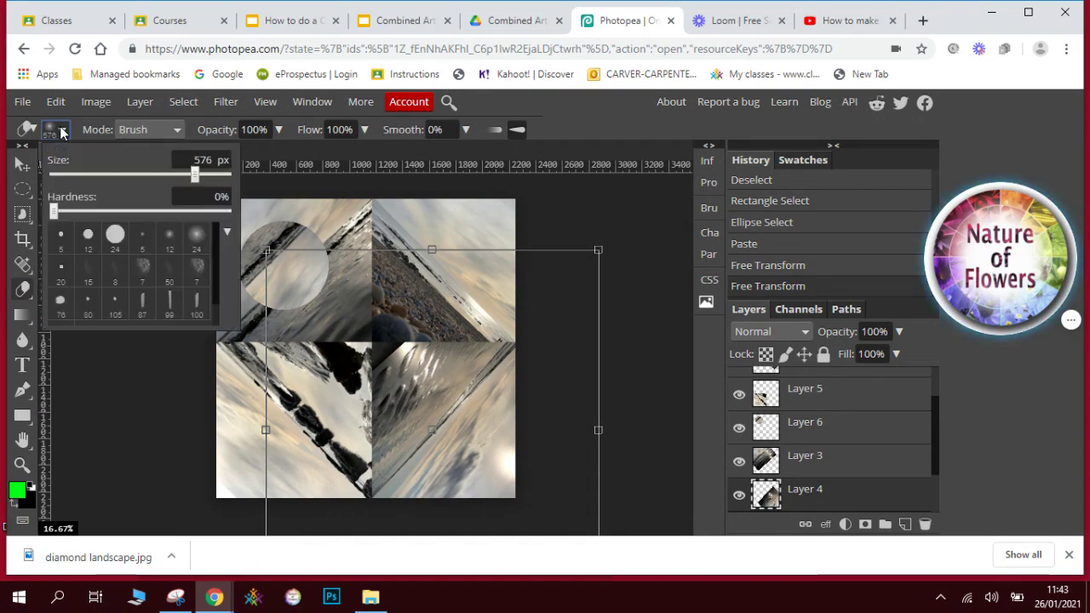
pyautogui.moveTo(207, 177)
pyautogui.mouseDown()
pyautogui.moveTo(156, 177)
pyautogui.moveTo(186, 183)
pyautogui.mouseUp()
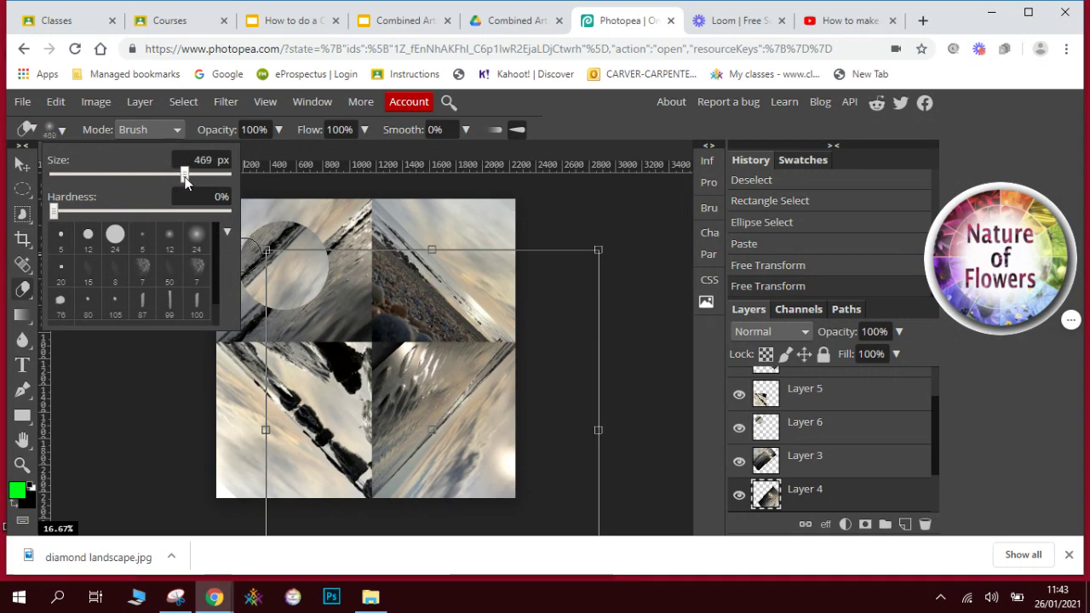
pyautogui.click(196, 239)
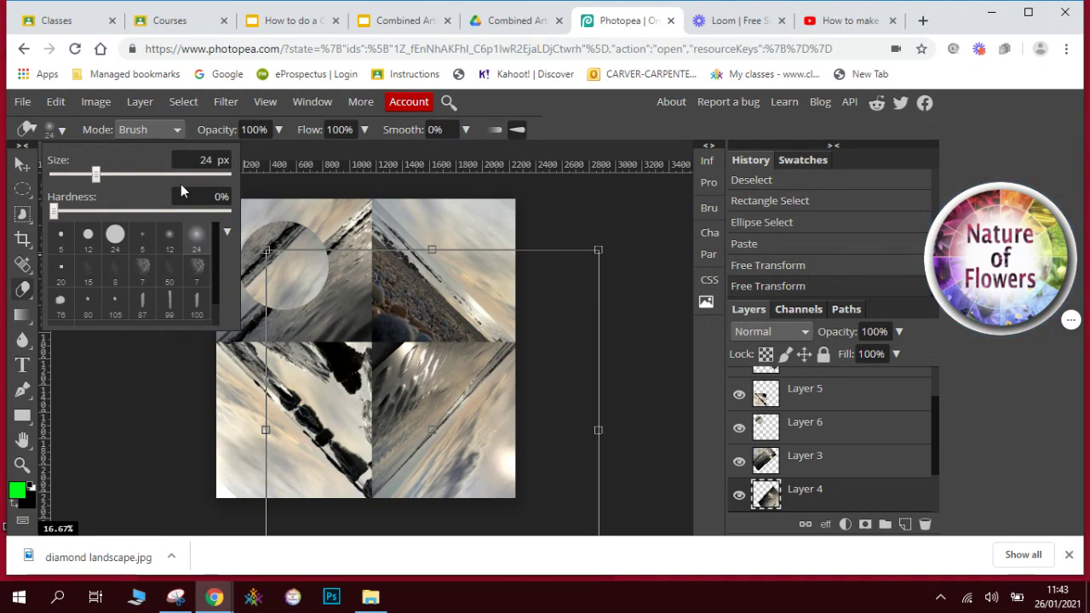
pyautogui.moveTo(96, 176); pyautogui.dragTo(207, 182)
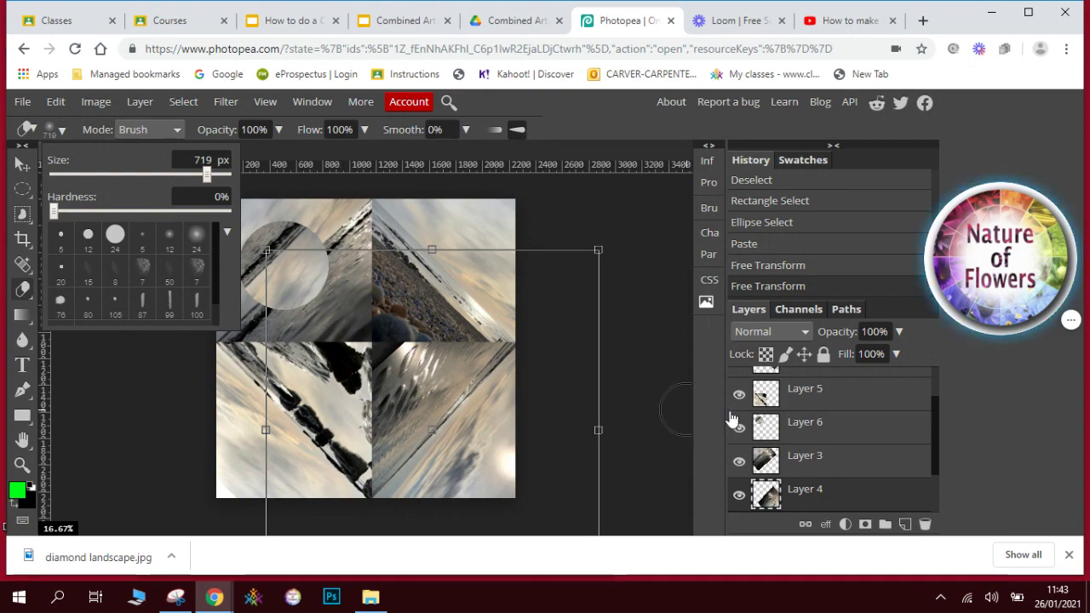
# Erase softly along the lower-right edge of the rotated circle on Layer 6 to blend it into the photo beneath.
pyautogui.click(822, 440)
pyautogui.click(821, 441)
pyautogui.moveTo(379, 317)
pyautogui.mouseDown()
pyautogui.moveTo(332, 276)
pyautogui.moveTo(322, 333)
pyautogui.mouseUp()
pyautogui.moveTo(311, 353)
pyautogui.mouseDown()
pyautogui.moveTo(298, 362)
pyautogui.moveTo(336, 326)
pyautogui.moveTo(336, 298)
pyautogui.mouseUp()
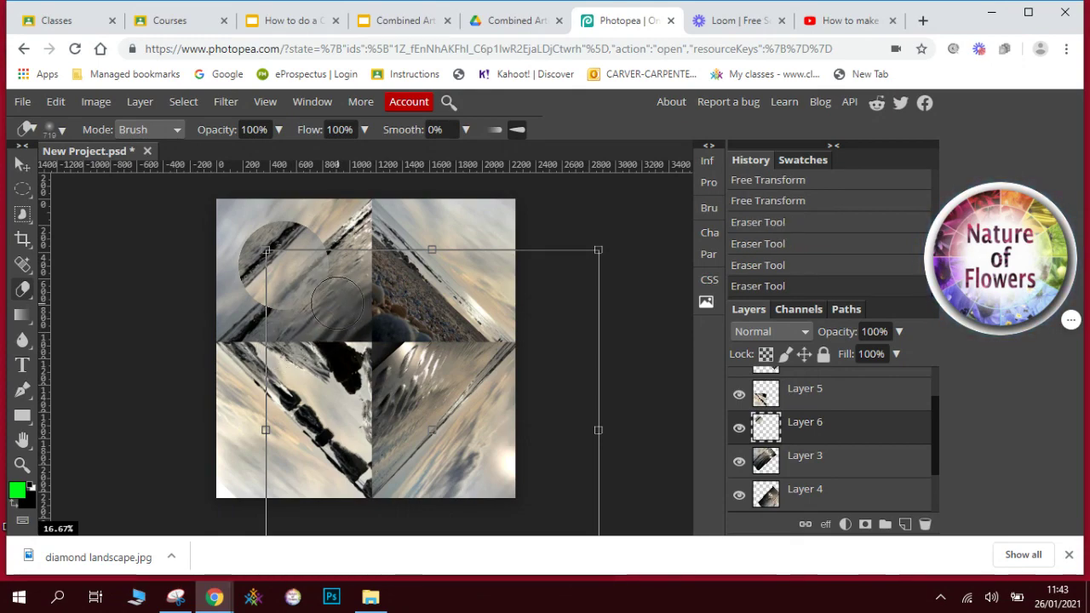
# Clear the existing selection and draw a circular selection in the lower-right quadrant with Layer 4 active.
pyautogui.click(820, 407)
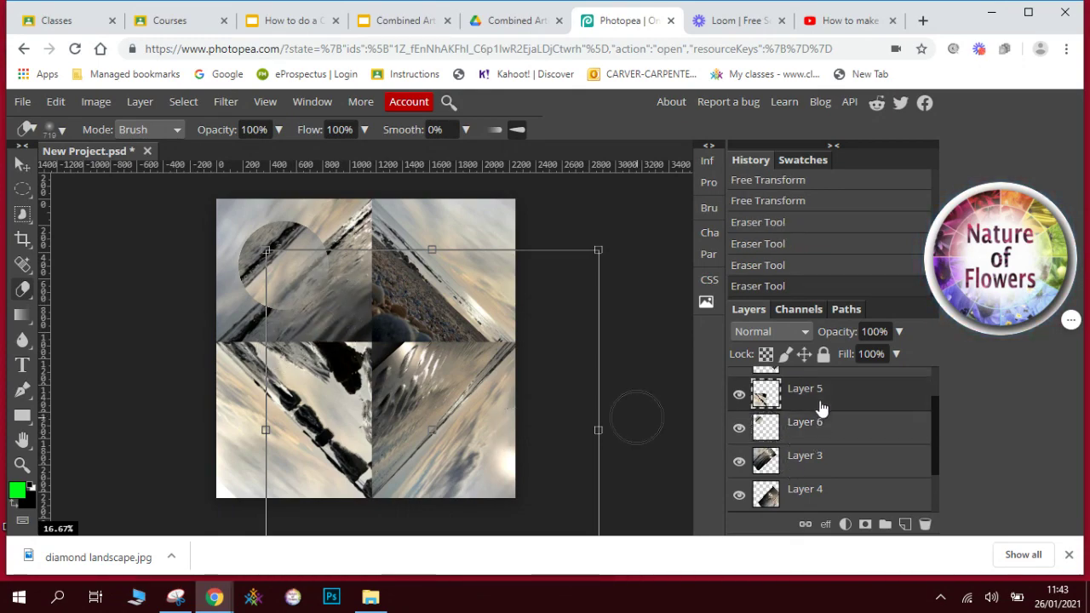
pyautogui.hotkey('ctrl', 'd')
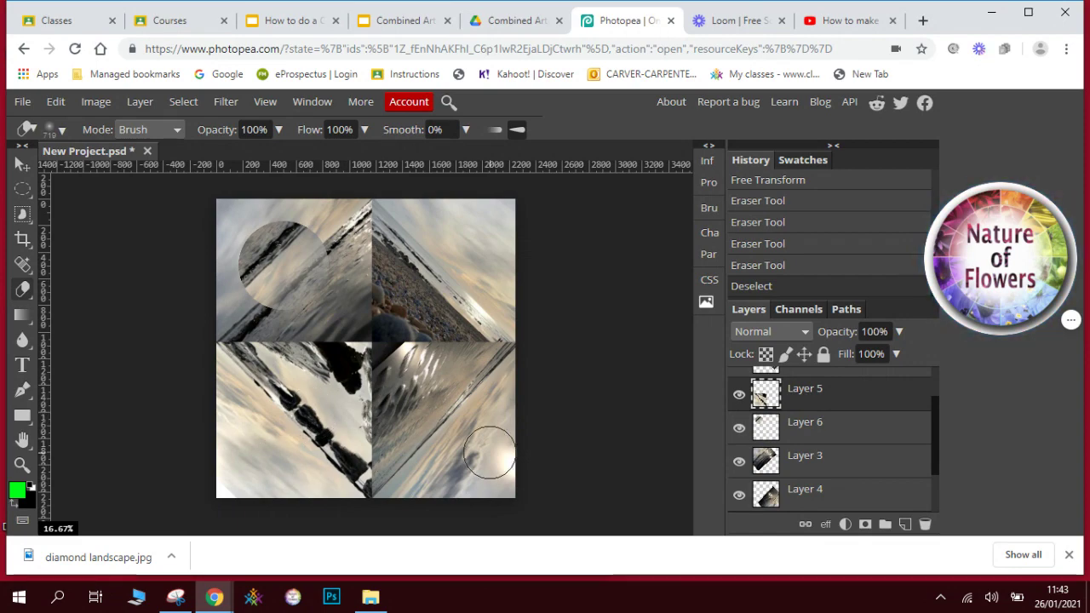
pyautogui.moveTo(934, 423); pyautogui.dragTo(941, 457)
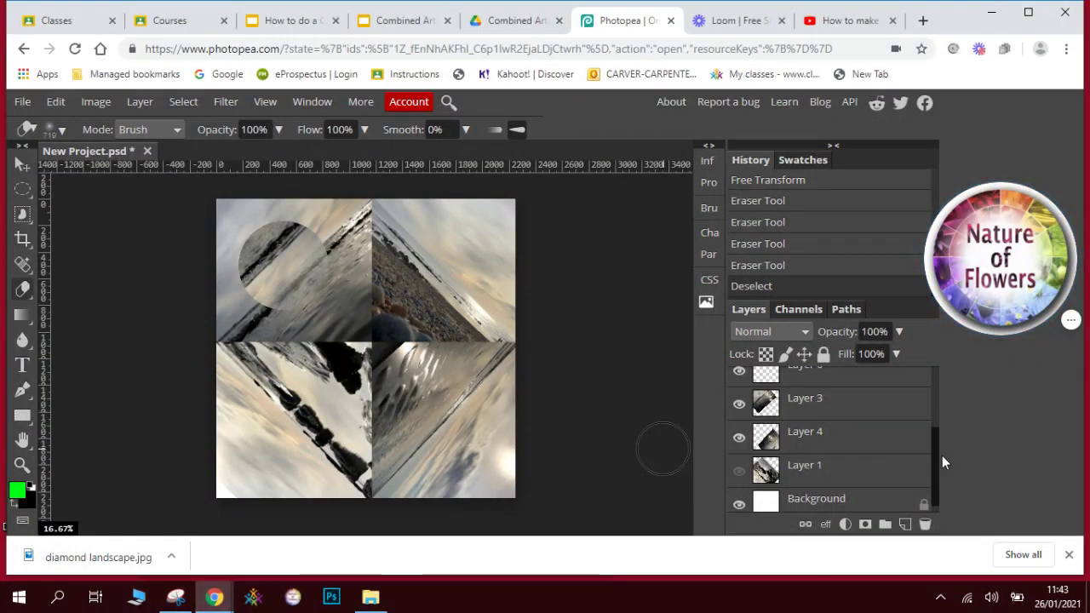
pyautogui.click(844, 441)
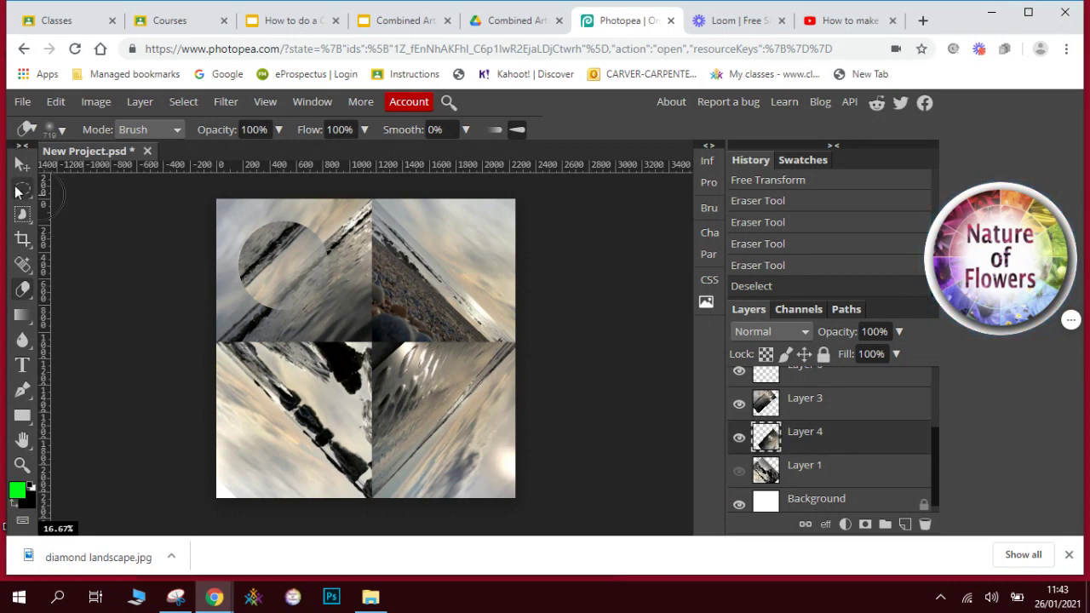
pyautogui.click(23, 189)
pyautogui.rightClick(22, 189)
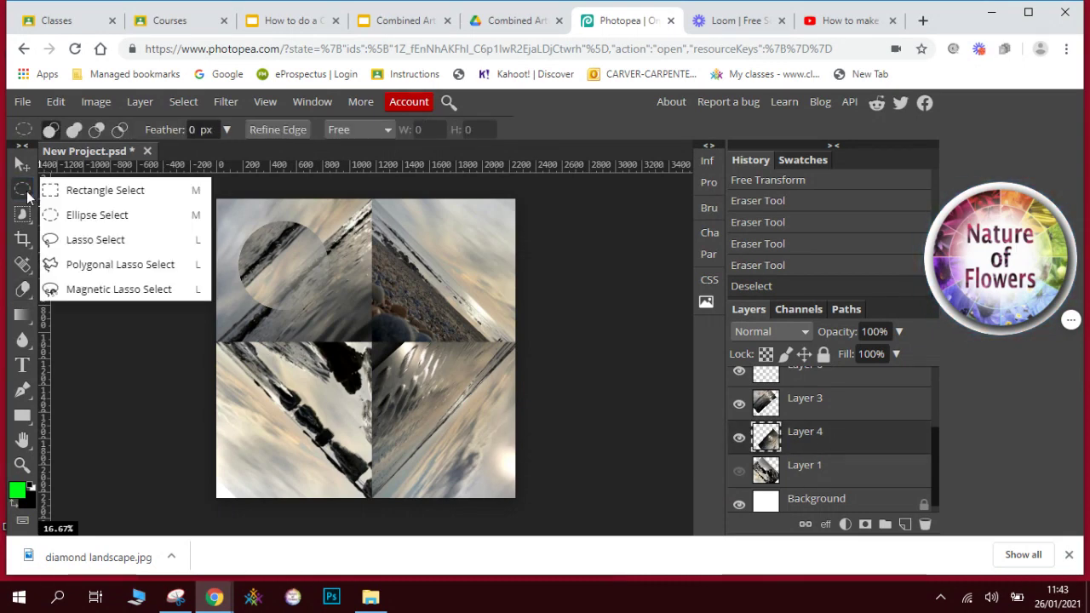
pyautogui.click(117, 217)
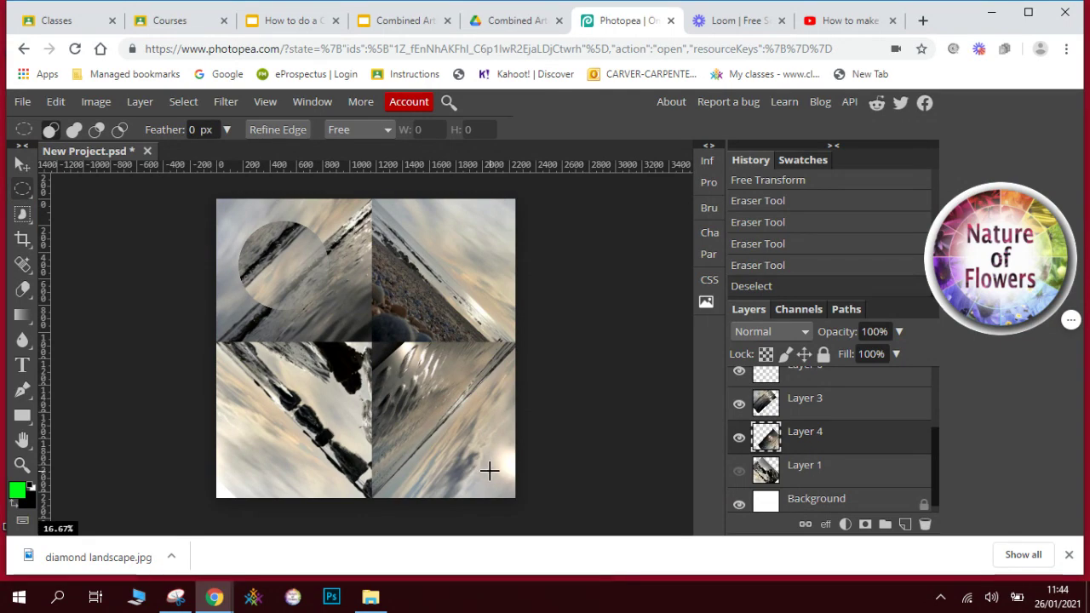
pyautogui.moveTo(489, 471); pyautogui.dragTo(405, 389)
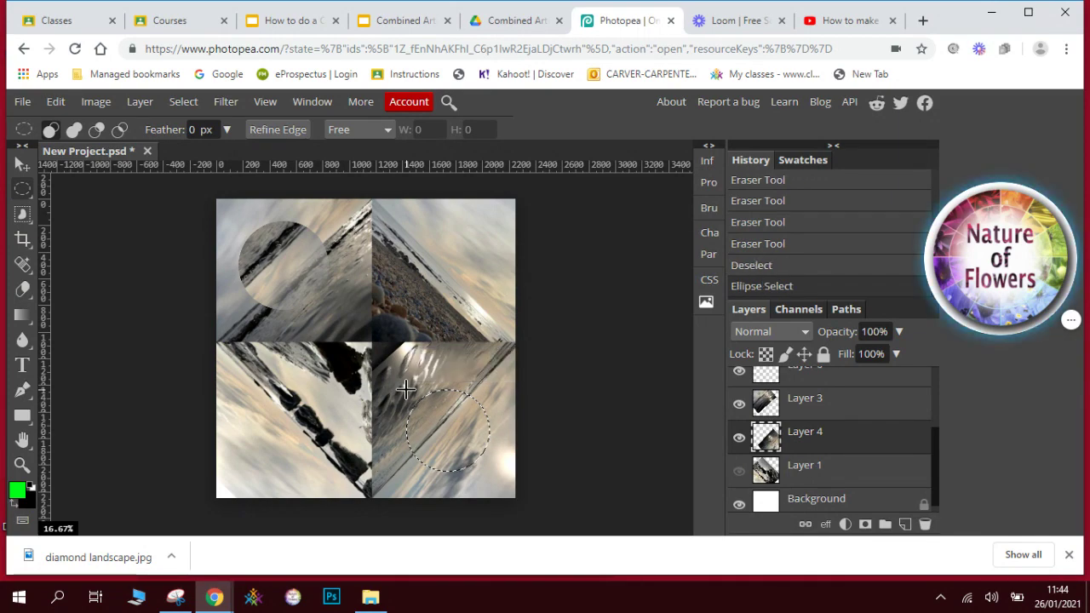
# Copy the circled area of Layer 4 and paste it onto a new layer.
pyautogui.click(55, 103)
pyautogui.click(80, 261)
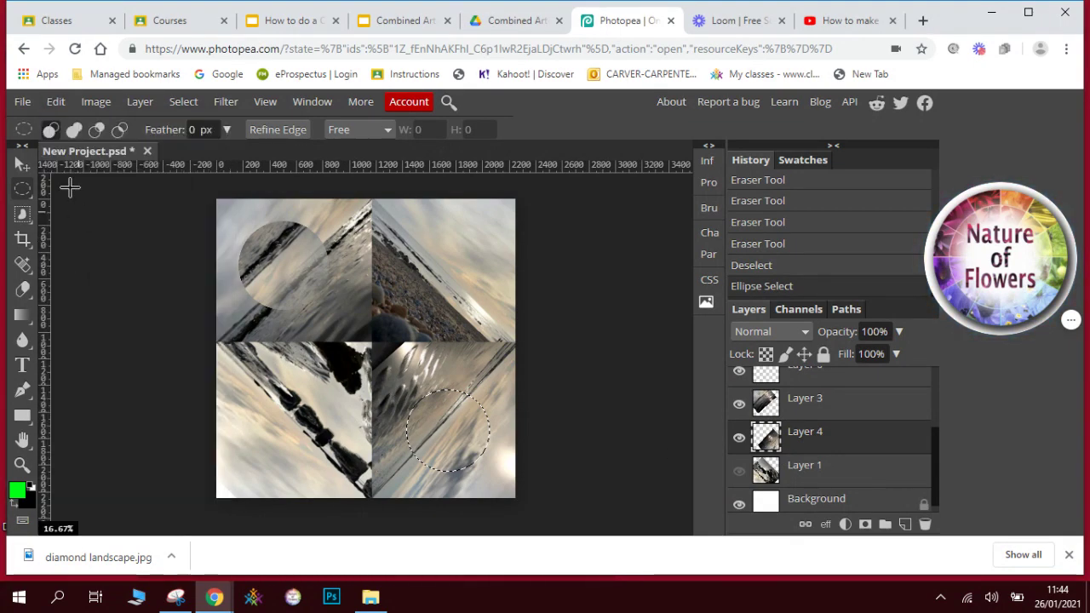
pyautogui.click(55, 101)
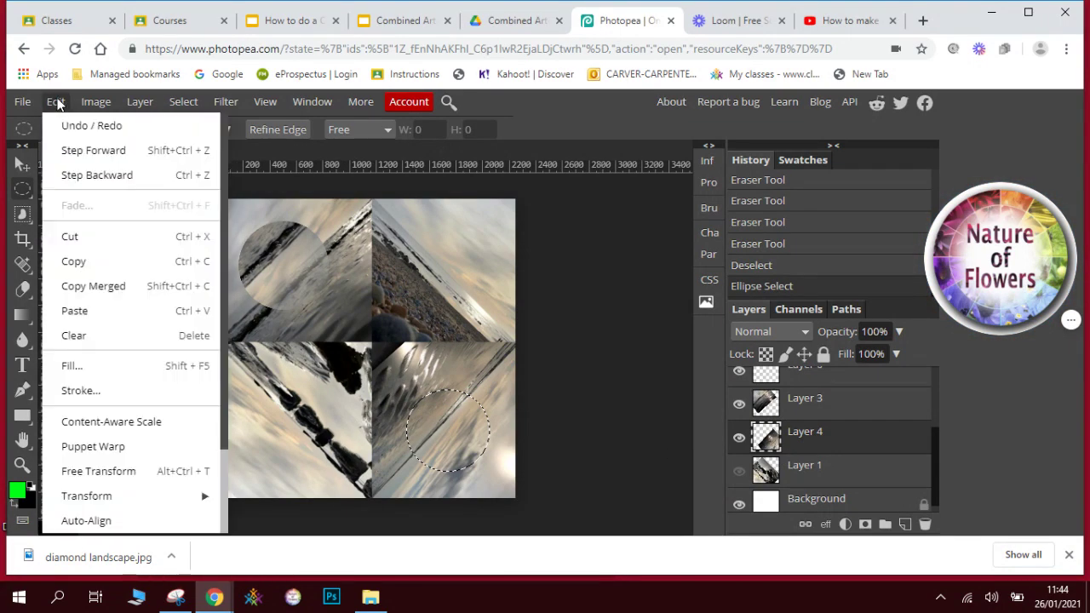
pyautogui.click(90, 307)
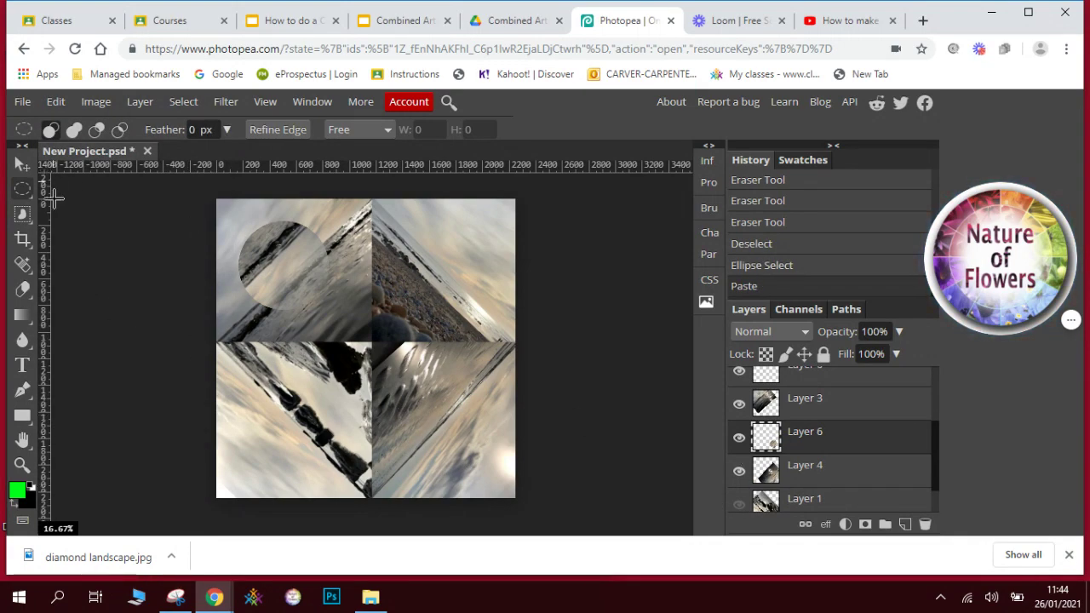
# Rotate the pasted circle in the lower-right quadrant about half a turn in place and apply the transform.
pyautogui.click(23, 164)
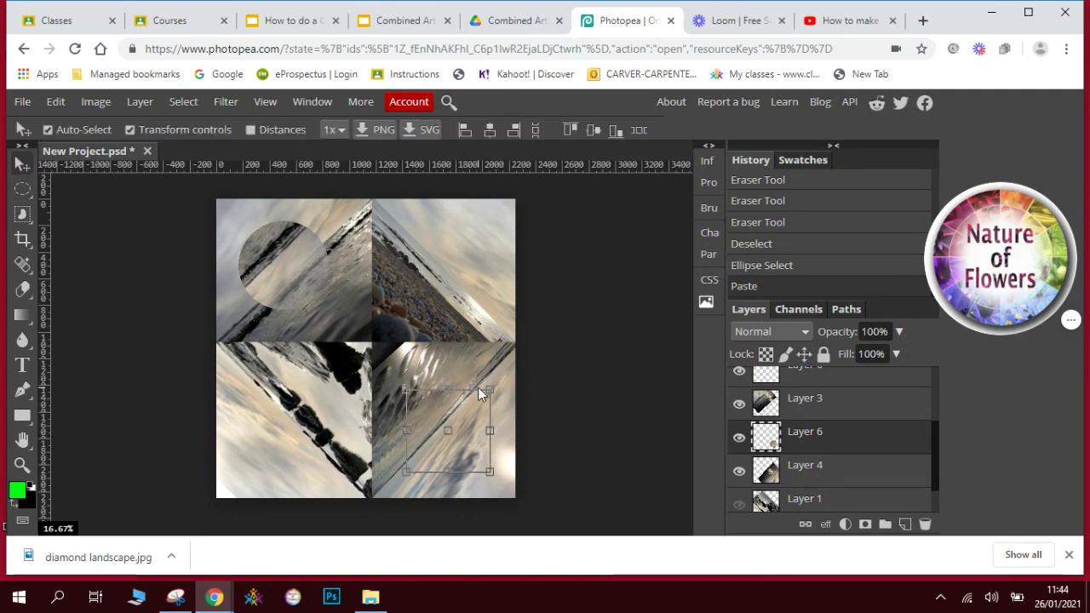
pyautogui.moveTo(501, 390); pyautogui.dragTo(391, 495)
pyautogui.press('Return')
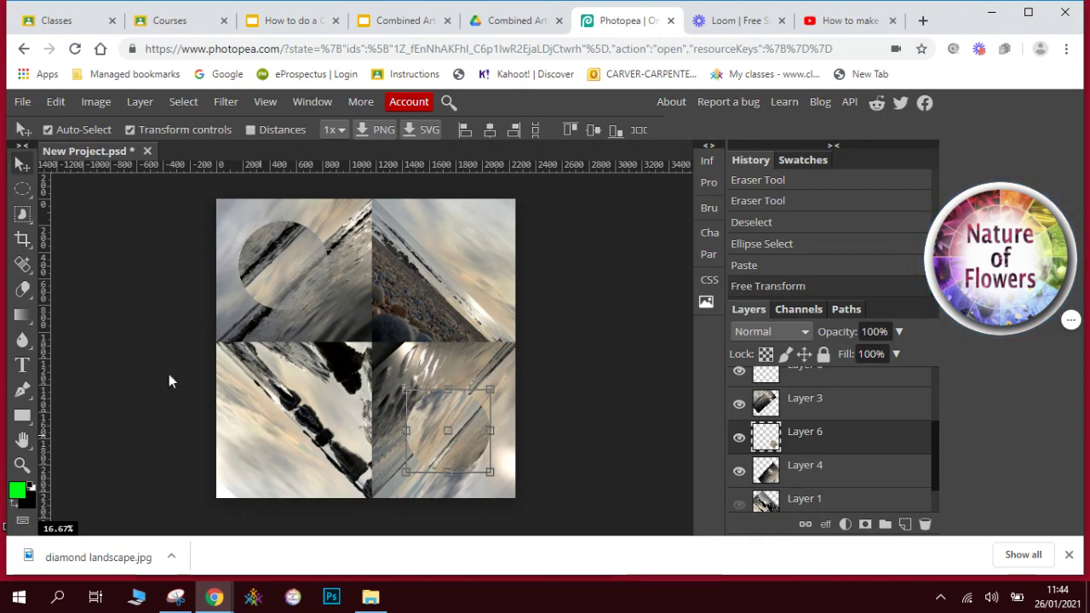
# Erase softly along the upper-left edge of the rotated circle in the lower-right quadrant to blend it into the photo.
pyautogui.click(22, 290)
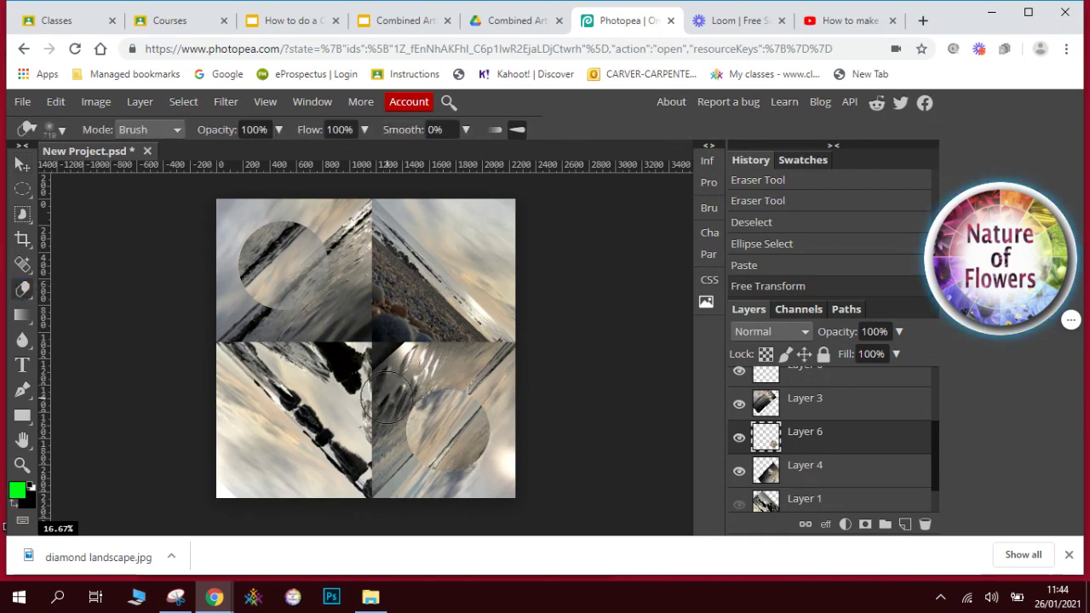
pyautogui.moveTo(390, 393)
pyautogui.mouseDown()
pyautogui.moveTo(434, 407)
pyautogui.moveTo(418, 388)
pyautogui.moveTo(400, 383)
pyautogui.moveTo(431, 408)
pyautogui.mouseUp()
pyautogui.moveTo(409, 367)
pyautogui.mouseDown()
pyautogui.moveTo(434, 425)
pyautogui.moveTo(399, 412)
pyautogui.moveTo(447, 384)
pyautogui.moveTo(407, 398)
pyautogui.moveTo(410, 424)
pyautogui.mouseUp()
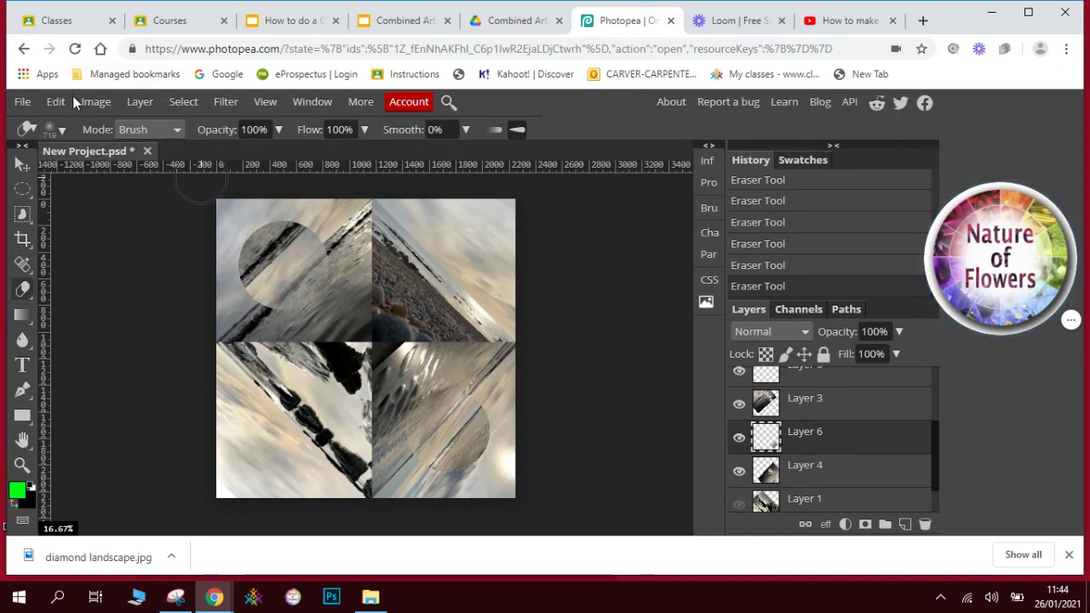
# Export the composition as a JPG named "diamond landscape with circles" in the Photography Quiz folder.
pyautogui.click(22, 103)
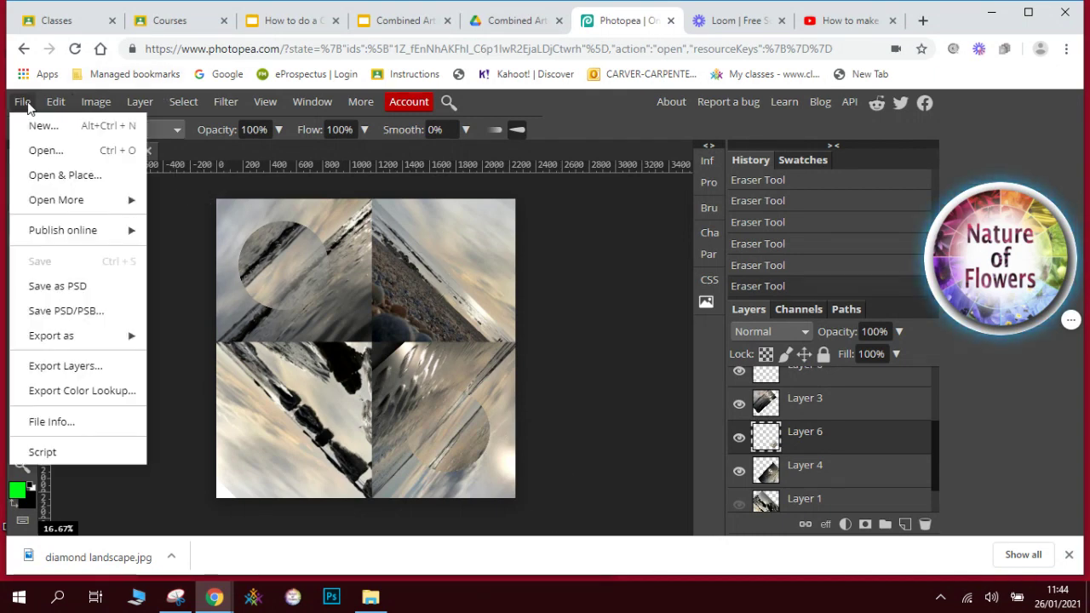
pyautogui.moveTo(86, 336)
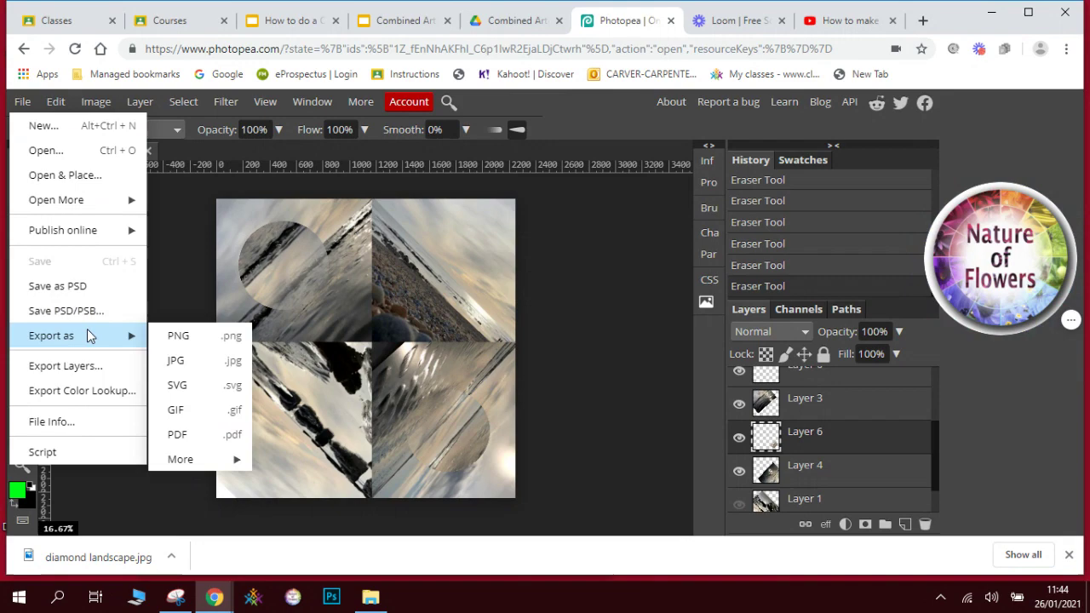
pyautogui.click(167, 361)
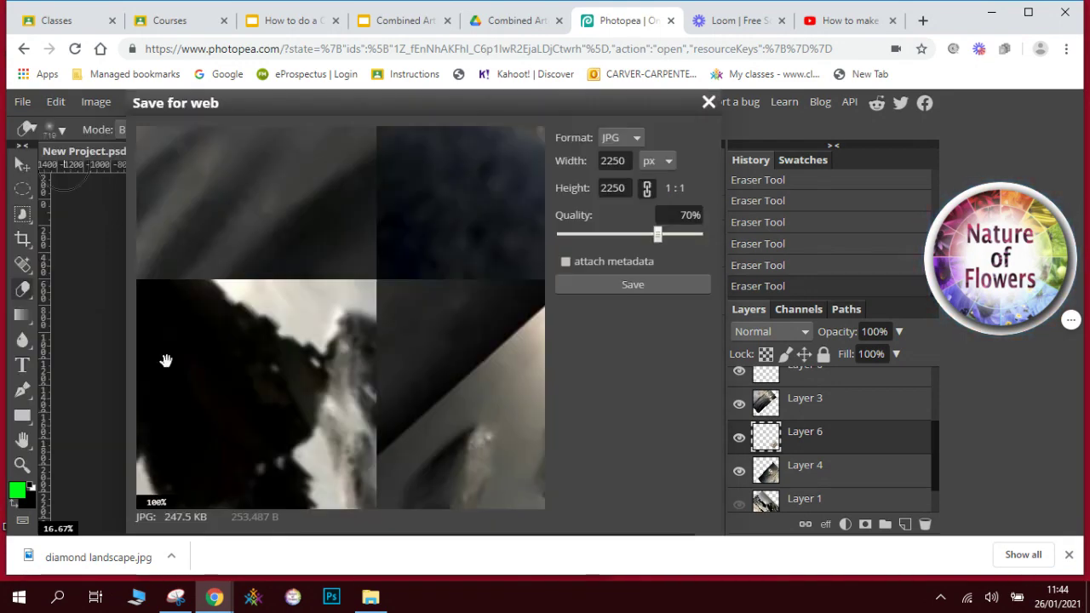
pyautogui.click(598, 288)
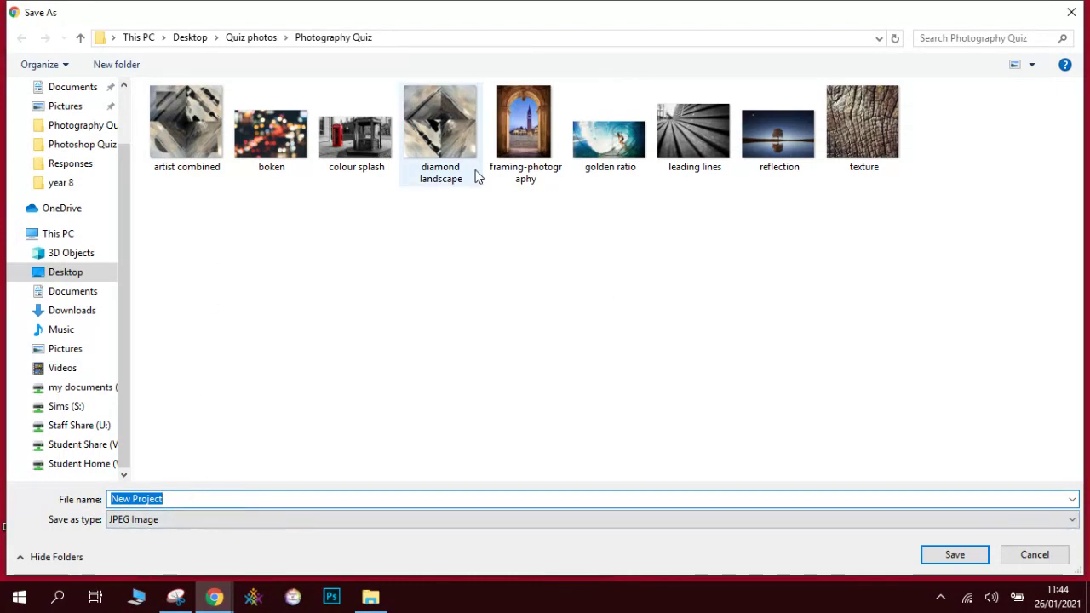
pyautogui.click(440, 137)
pyautogui.click(219, 494)
pyautogui.click(217, 503)
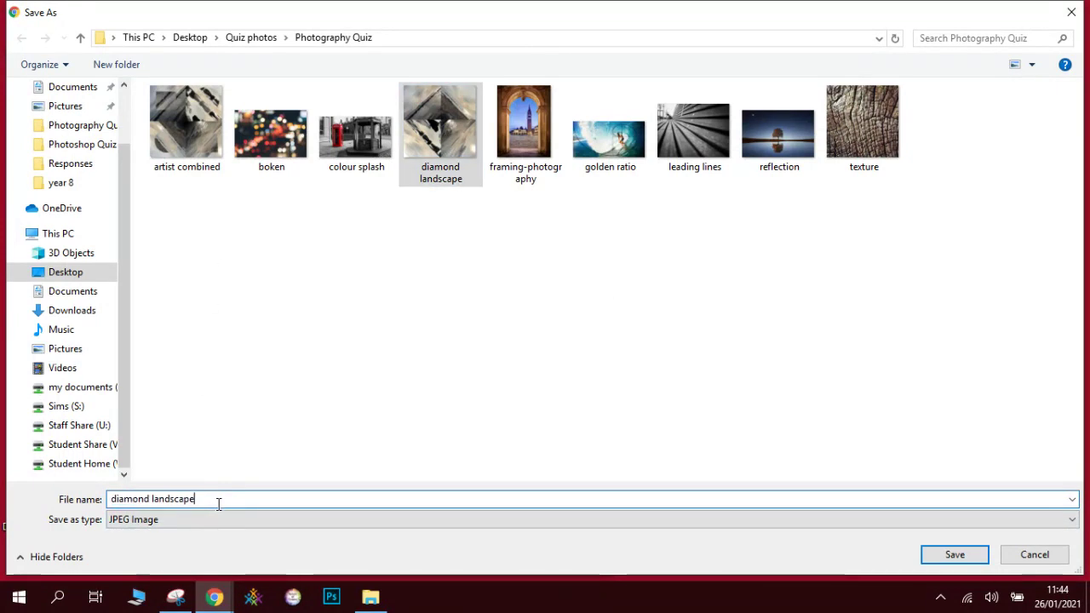
pyautogui.write('with circles')
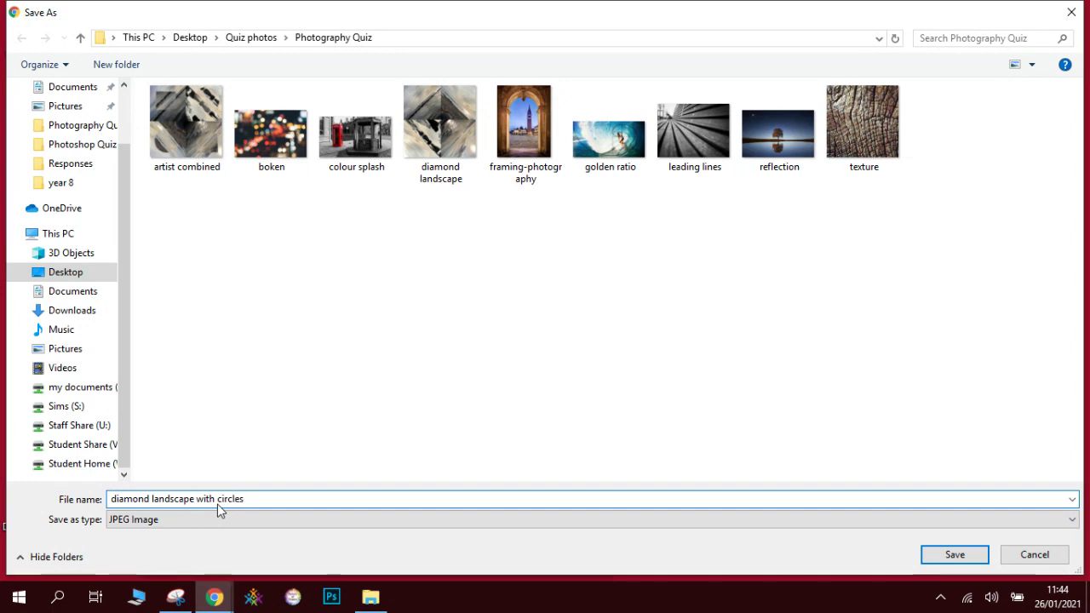
pyautogui.press('Return')
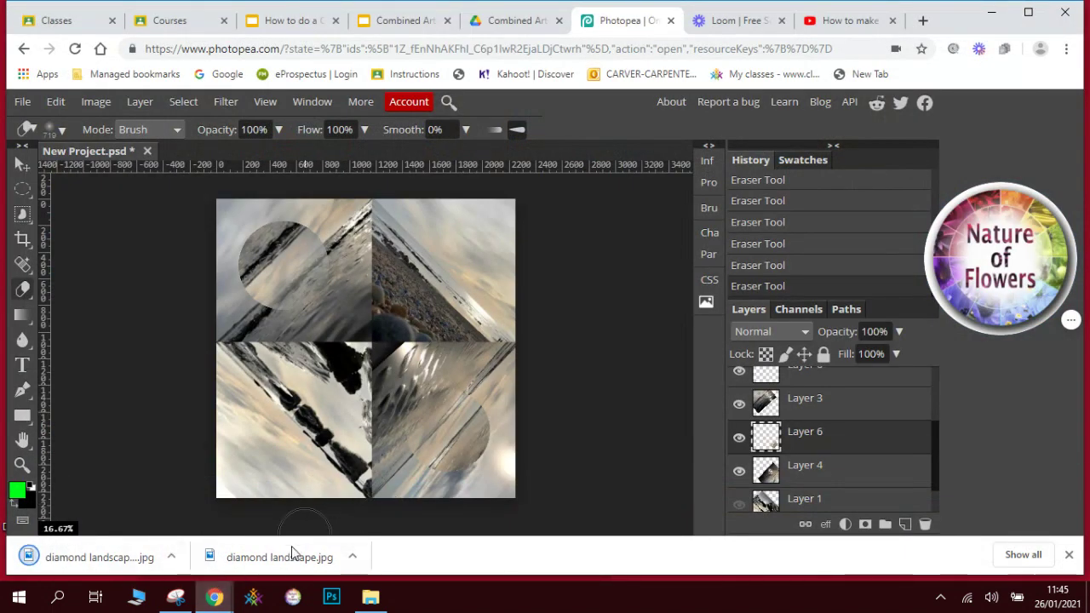
pyautogui.click(182, 597)
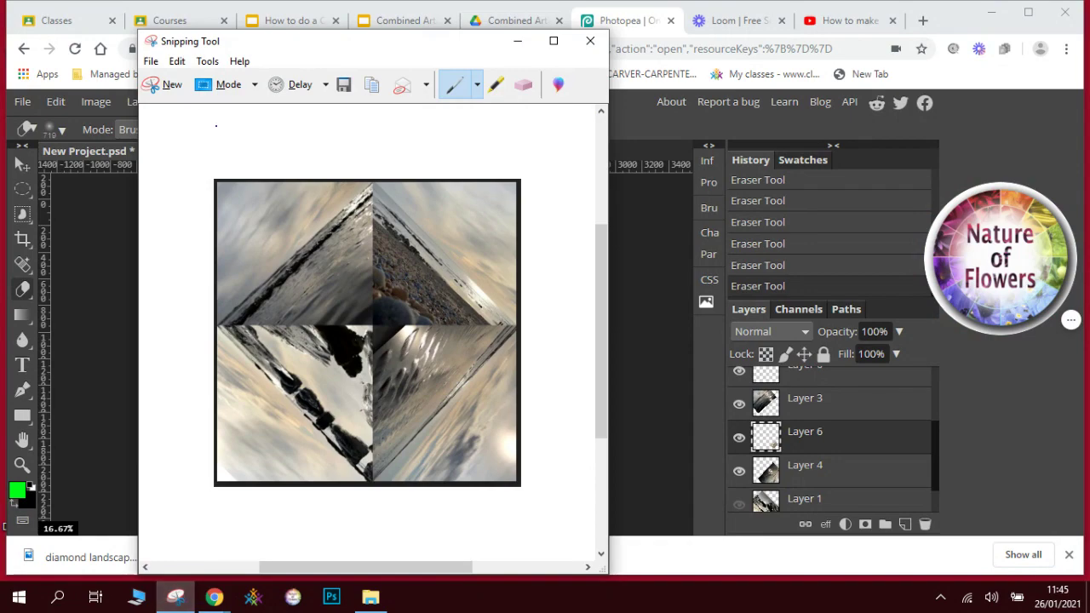
pyautogui.click(166, 84)
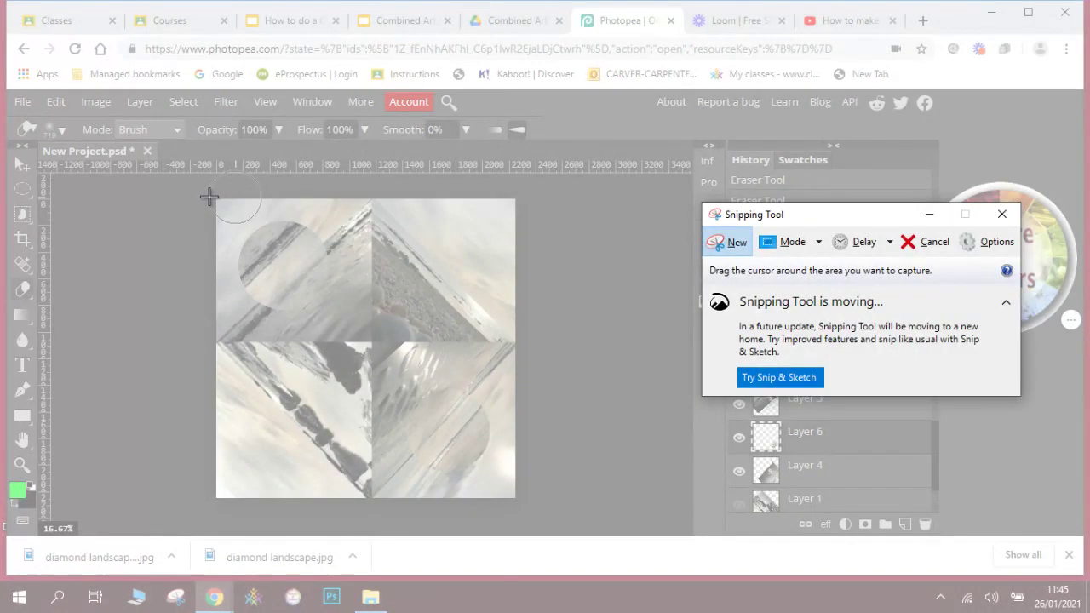
pyautogui.moveTo(211, 198); pyautogui.dragTo(263, 307)
pyautogui.click(552, 58)
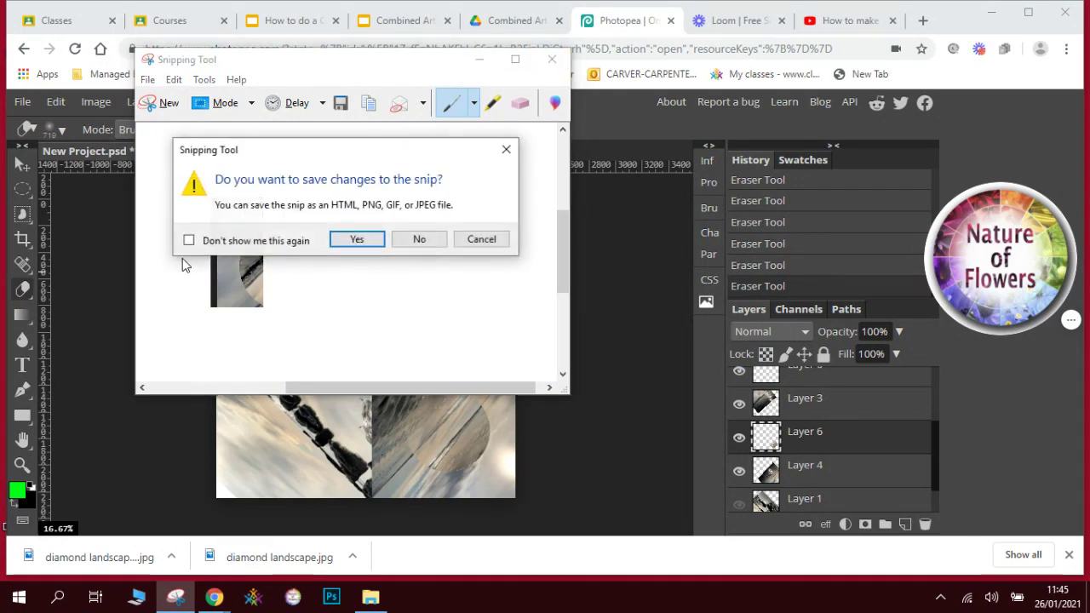
pyautogui.click(413, 239)
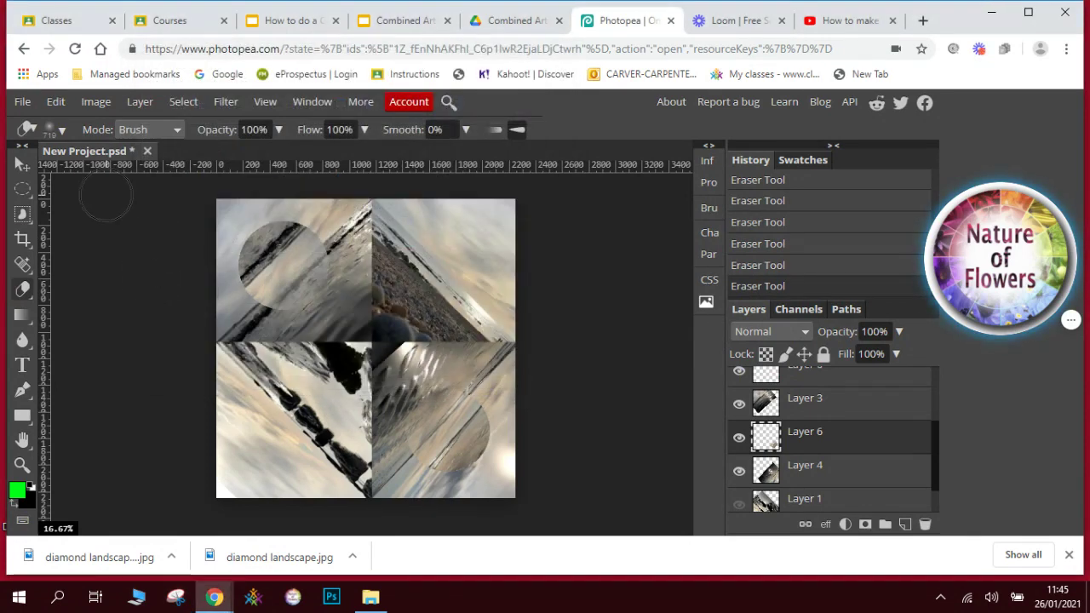
# Capture the whole four-quadrant composition, including both circles, as a new snip with Snipping Tool.
pyautogui.click(176, 597)
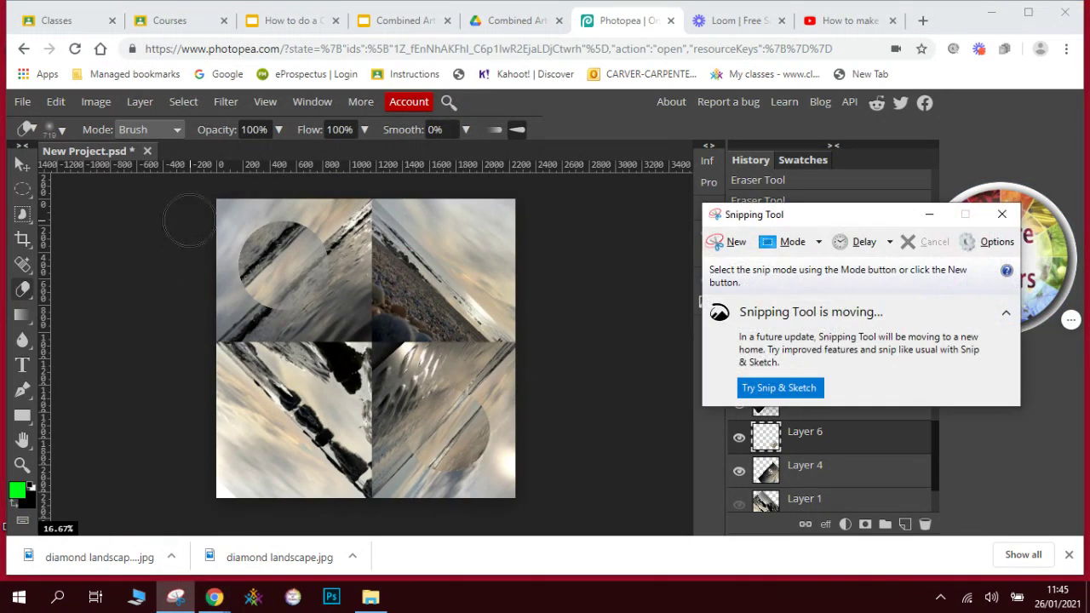
pyautogui.click(734, 243)
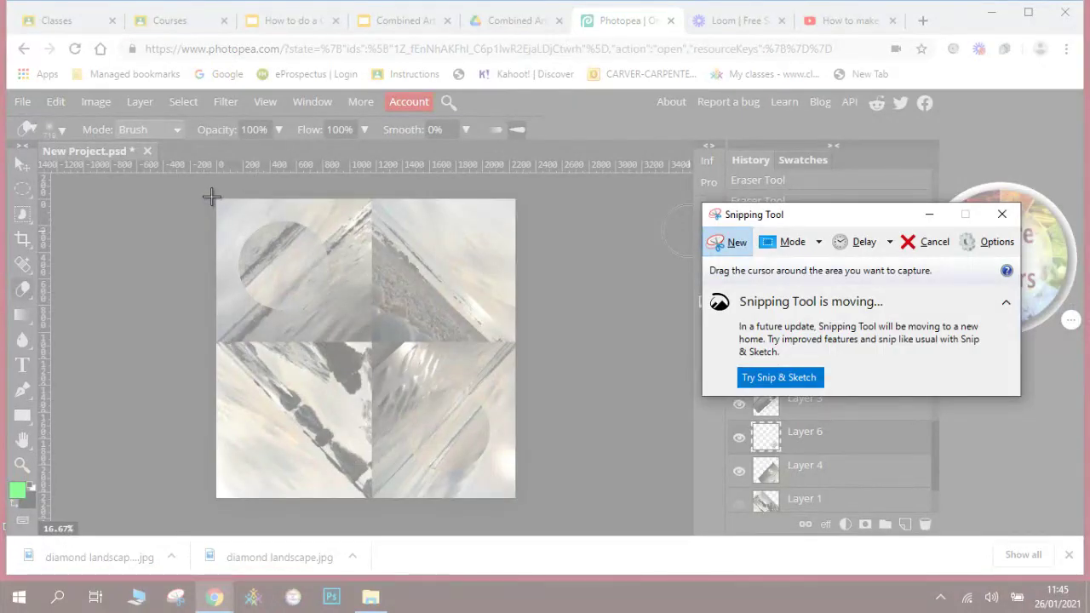
pyautogui.moveTo(214, 198); pyautogui.dragTo(520, 503)
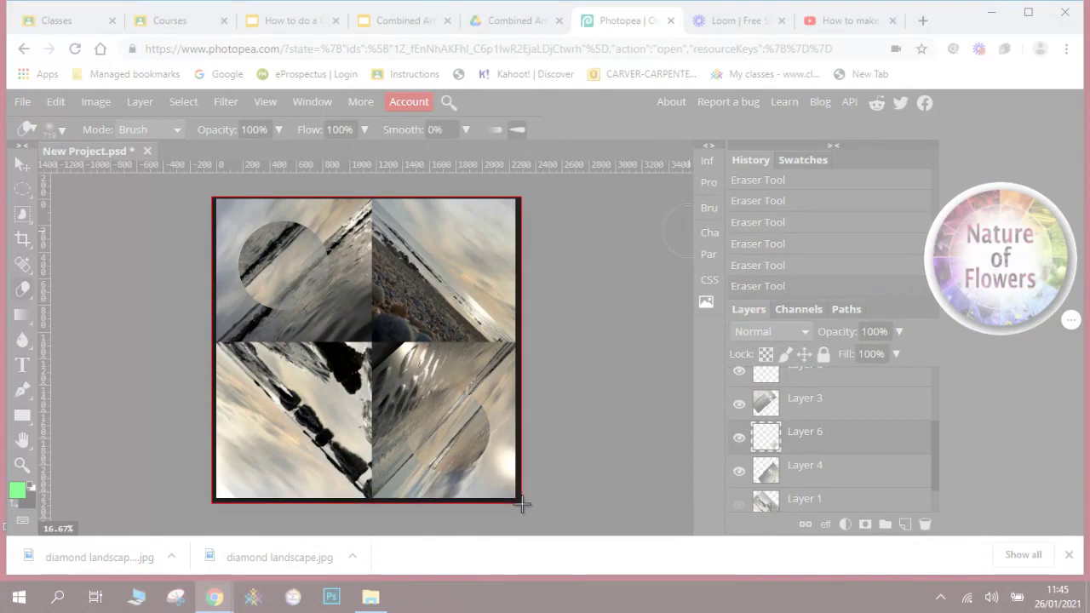
# Switch to the Combined Artist Response 2 presentation and paste the snip onto the Response slide.
pyautogui.click(392, 18)
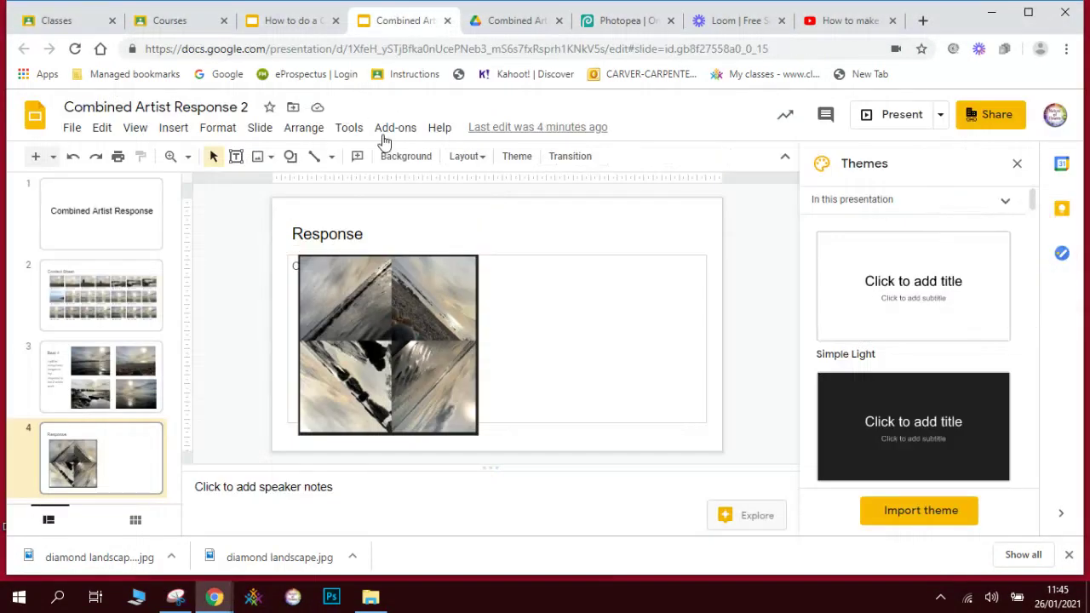
pyautogui.click(523, 239)
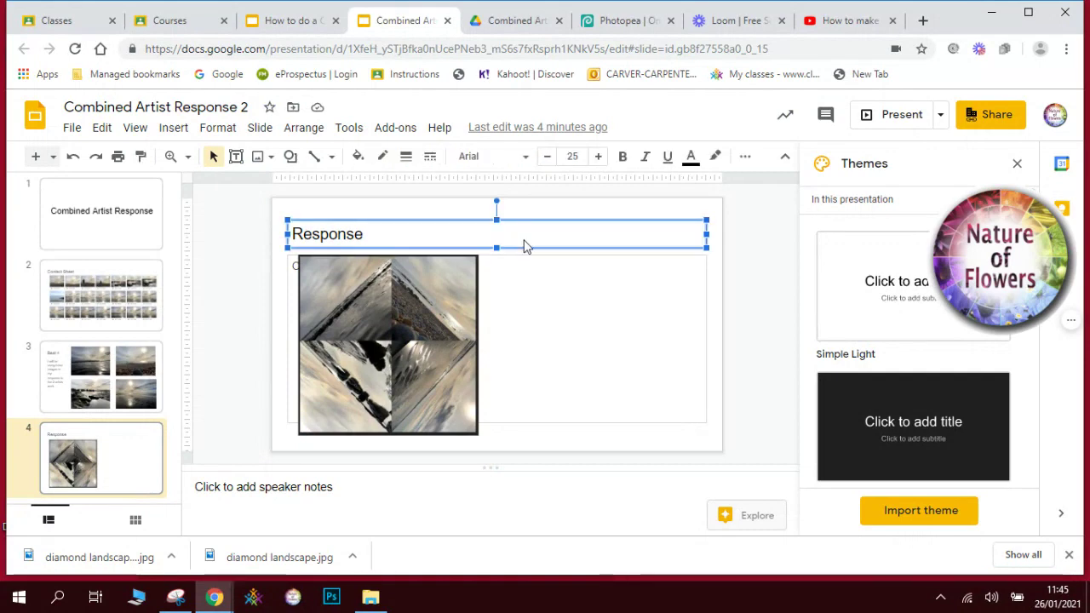
pyautogui.hotkey('ctrl', 'v')
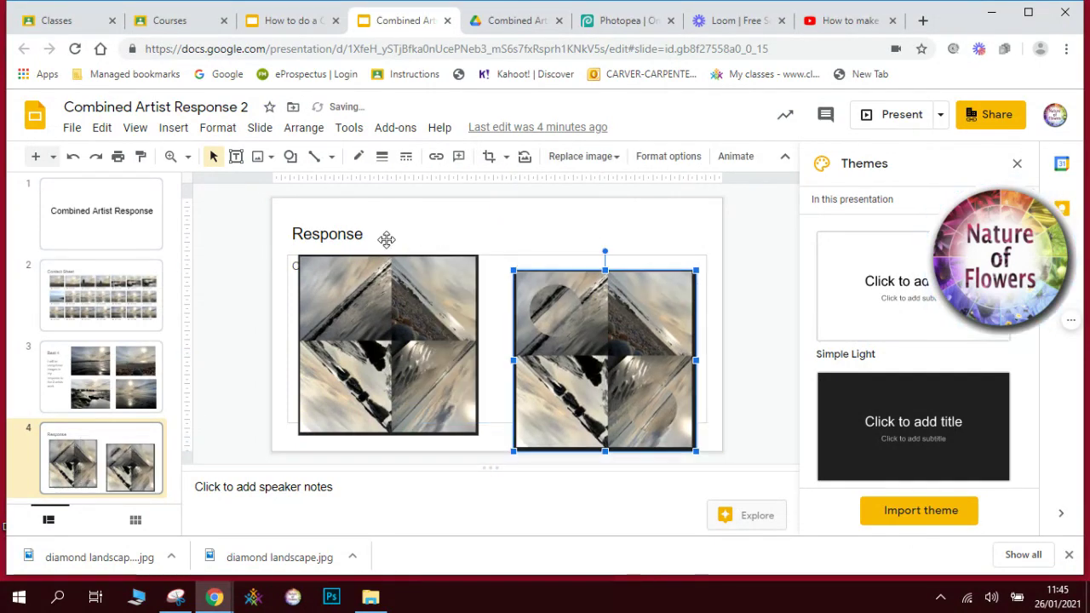
# Change the slide title to "Responses" and line up the pasted picture beside the first response.
pyautogui.click(385, 238)
pyautogui.click(364, 238)
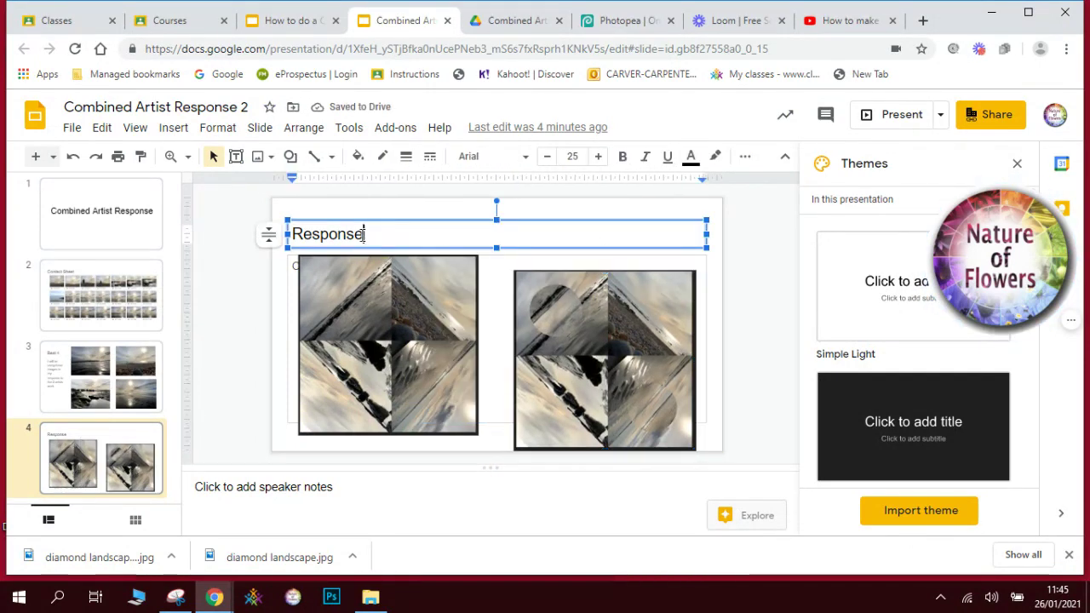
pyautogui.moveTo(527, 306); pyautogui.dragTo(516, 290)
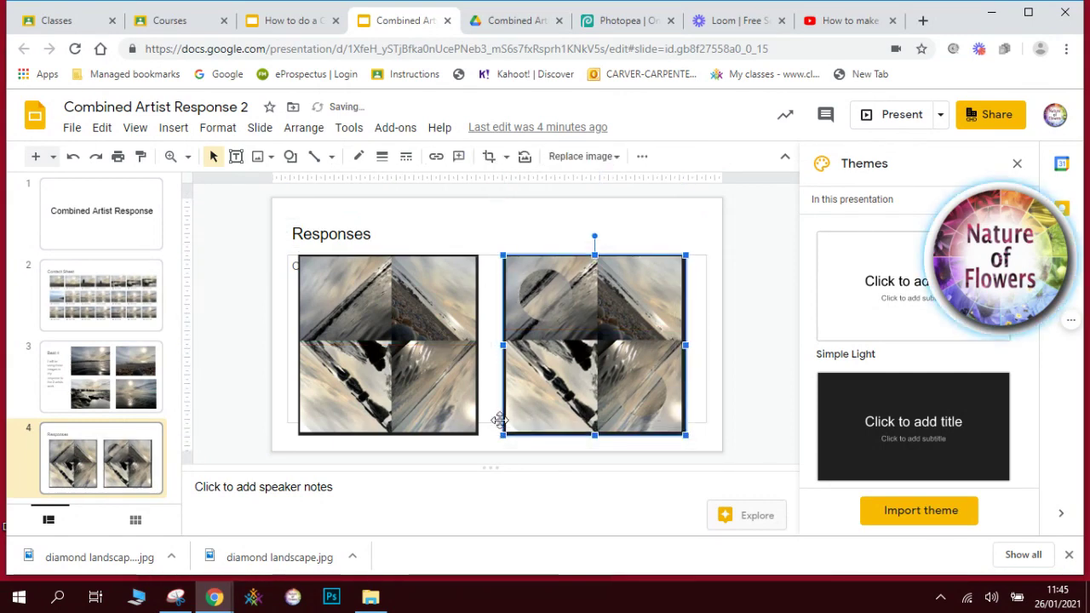
pyautogui.click(490, 451)
# Add a new slide after the Responses slide and return to slide 4.
pyautogui.click(36, 156)
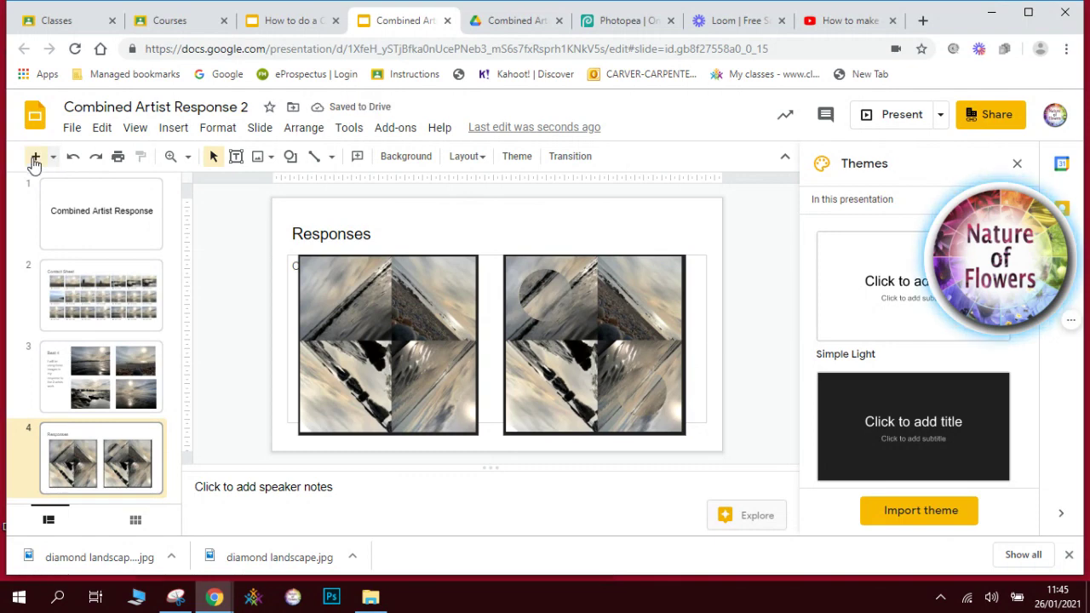
pyautogui.click(137, 396)
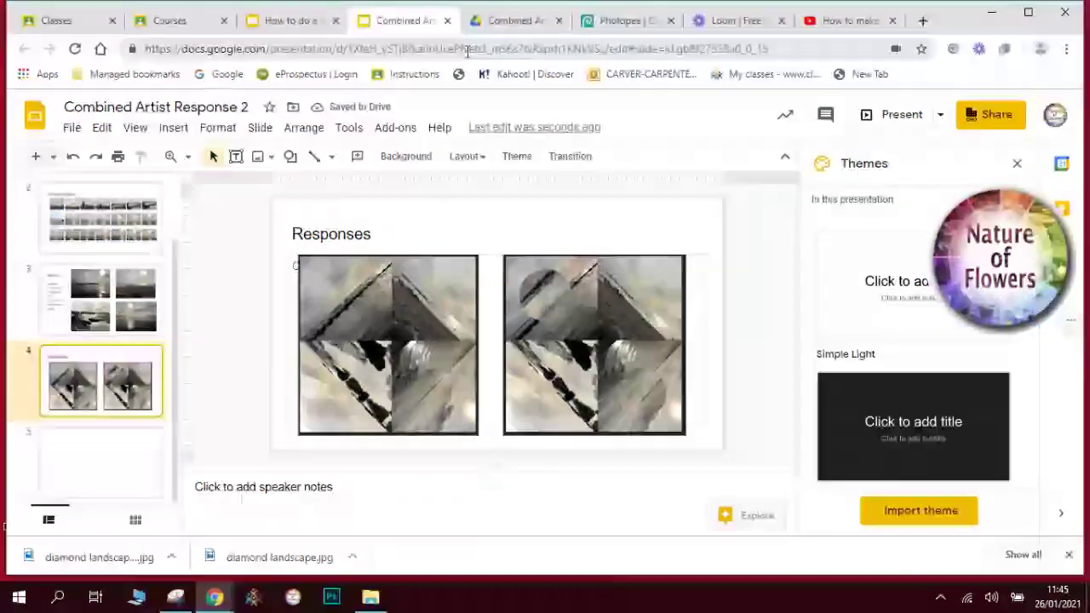
# Switch to the Photopea project and draw a square Rectangle Select selection across the sky and shoreline in the upper-right quadrant.
pyautogui.click(609, 23)
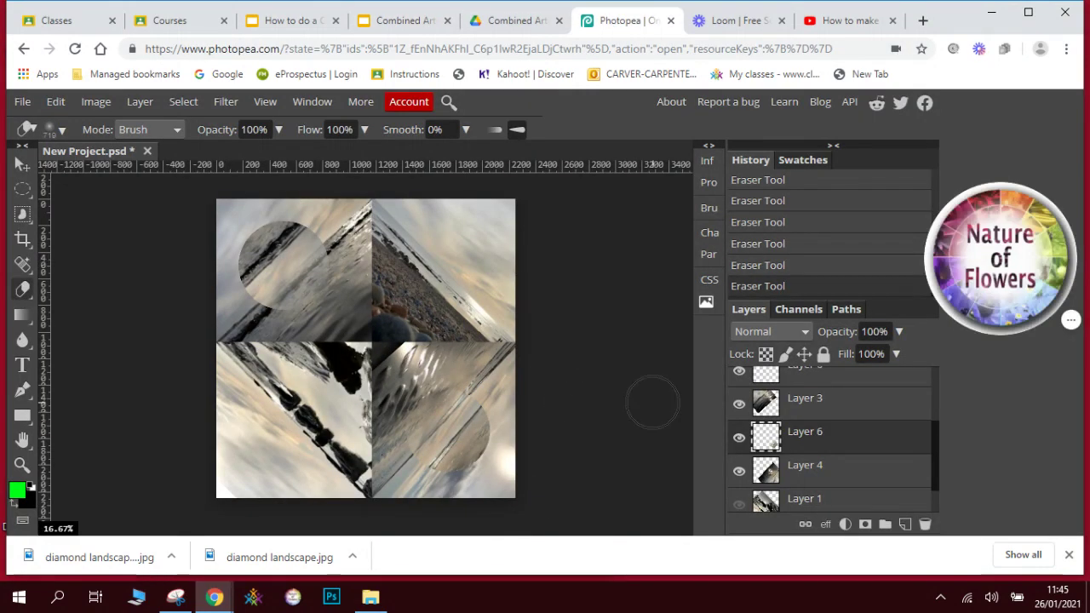
pyautogui.rightClick(23, 195)
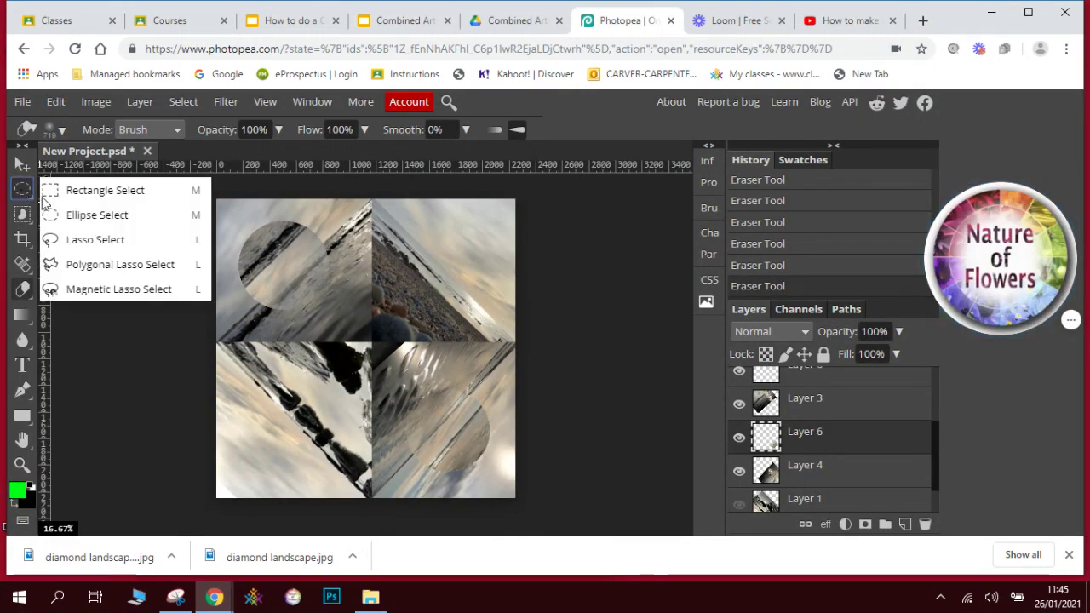
pyautogui.click(75, 192)
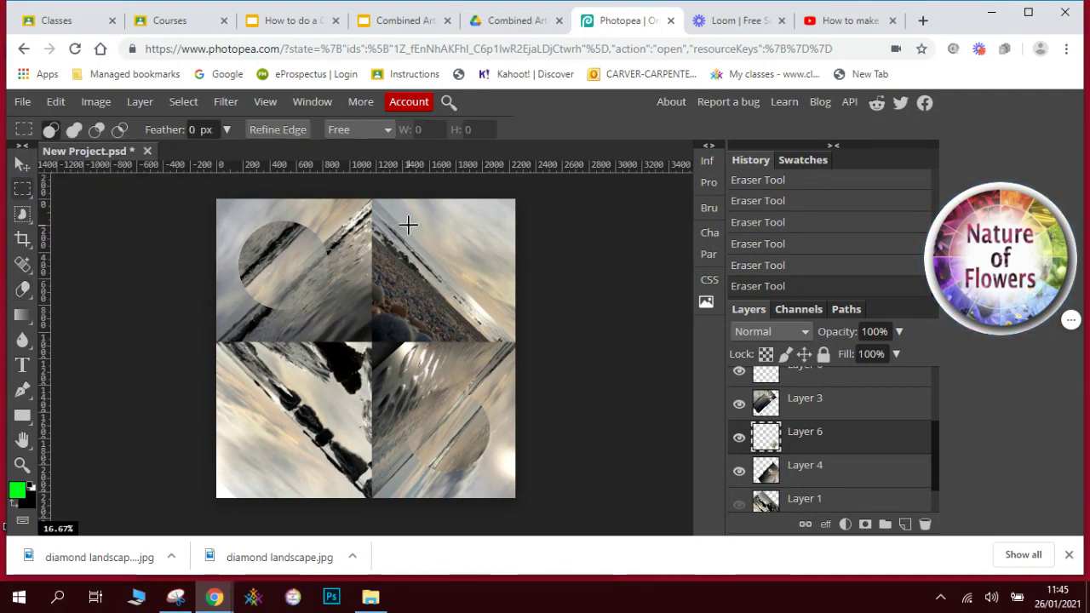
pyautogui.moveTo(419, 221); pyautogui.dragTo(487, 289)
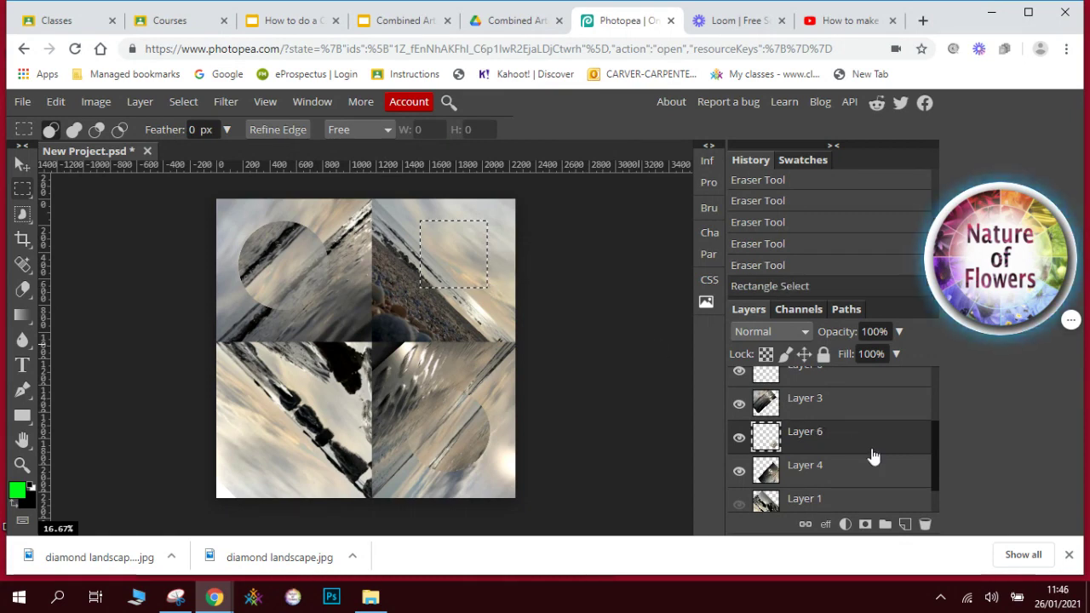
# Copy the selected square from the upper-right quadrant's Layer 5 and paste it as a new layer.
pyautogui.moveTo(933, 479); pyautogui.dragTo(936, 419)
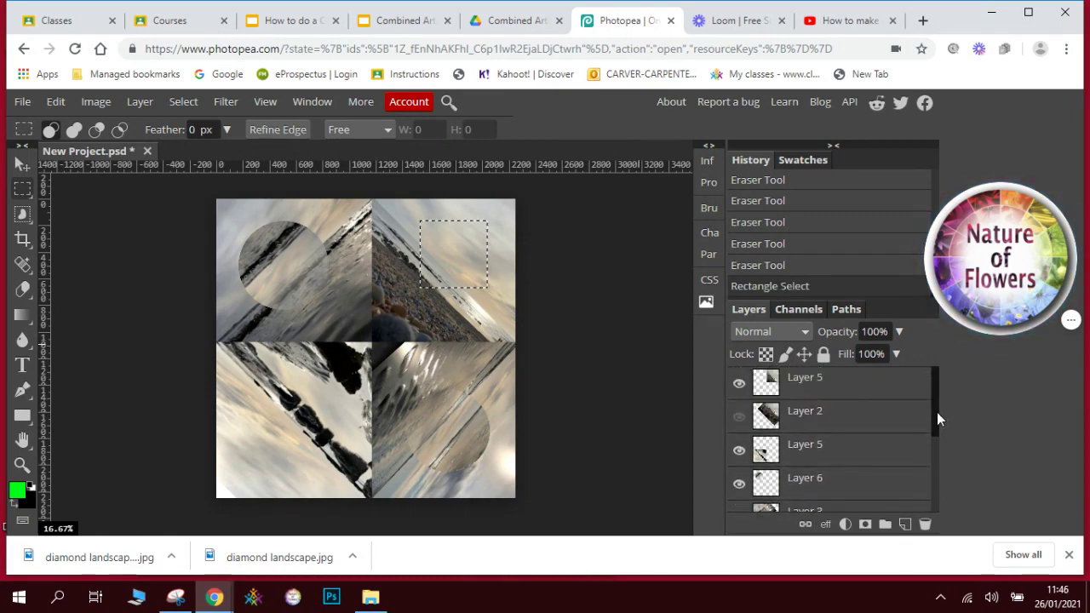
pyautogui.click(819, 390)
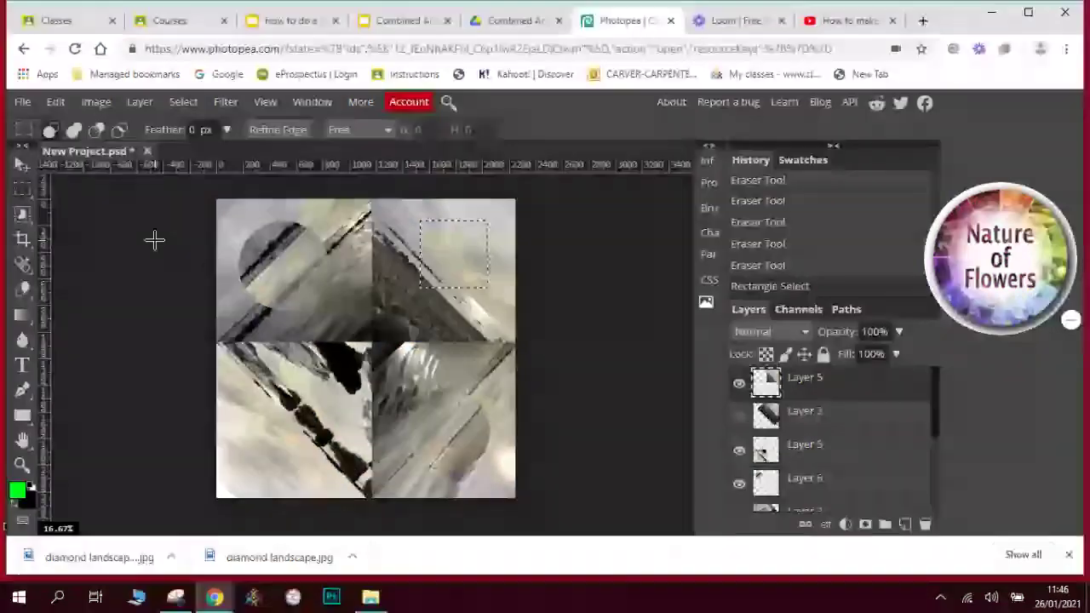
pyautogui.click(55, 101)
pyautogui.click(101, 262)
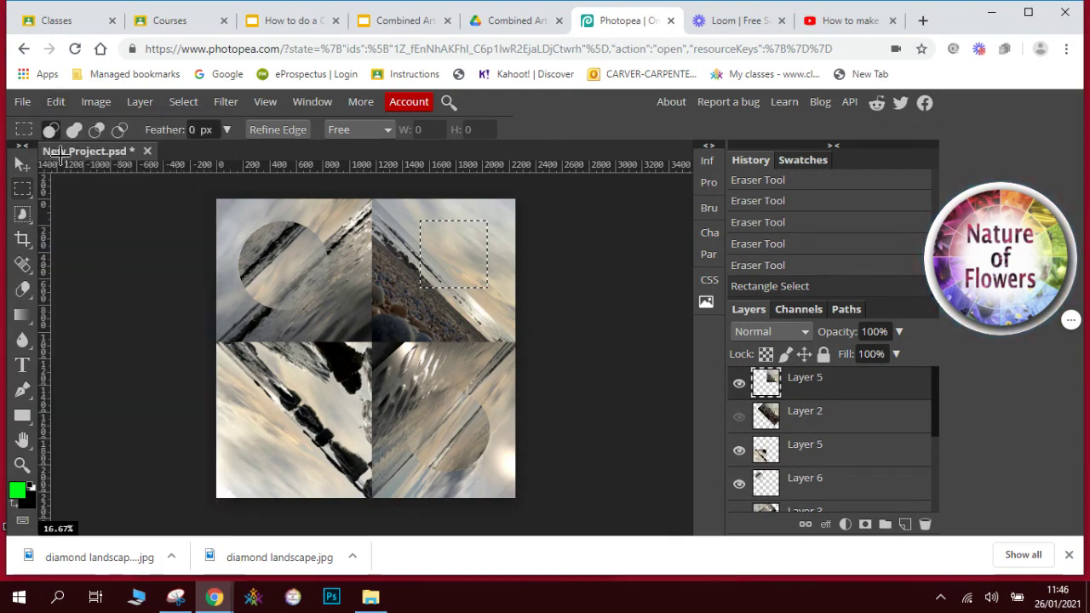
pyautogui.click(55, 101)
pyautogui.click(86, 309)
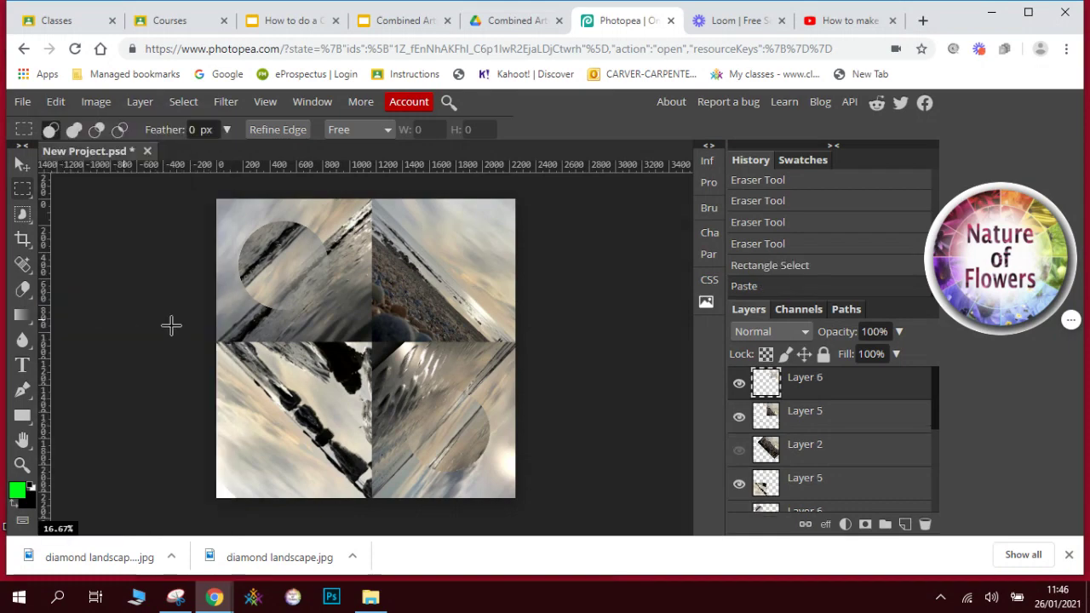
# Rotate the pasted square in the upper-right quadrant by about 180° in place and apply the transform.
pyautogui.click(22, 164)
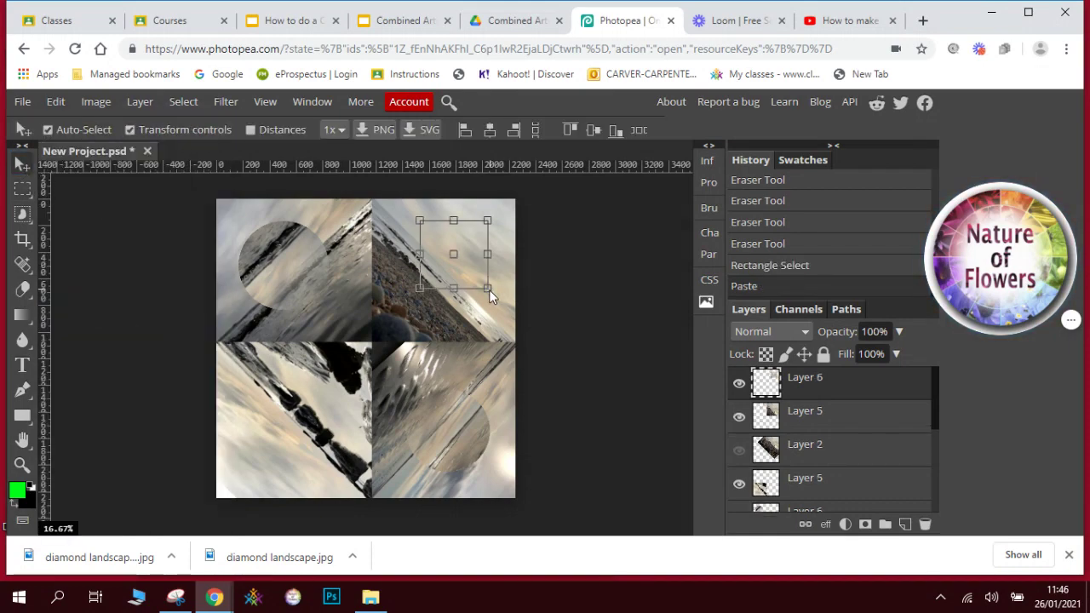
pyautogui.moveTo(493, 285); pyautogui.dragTo(412, 229)
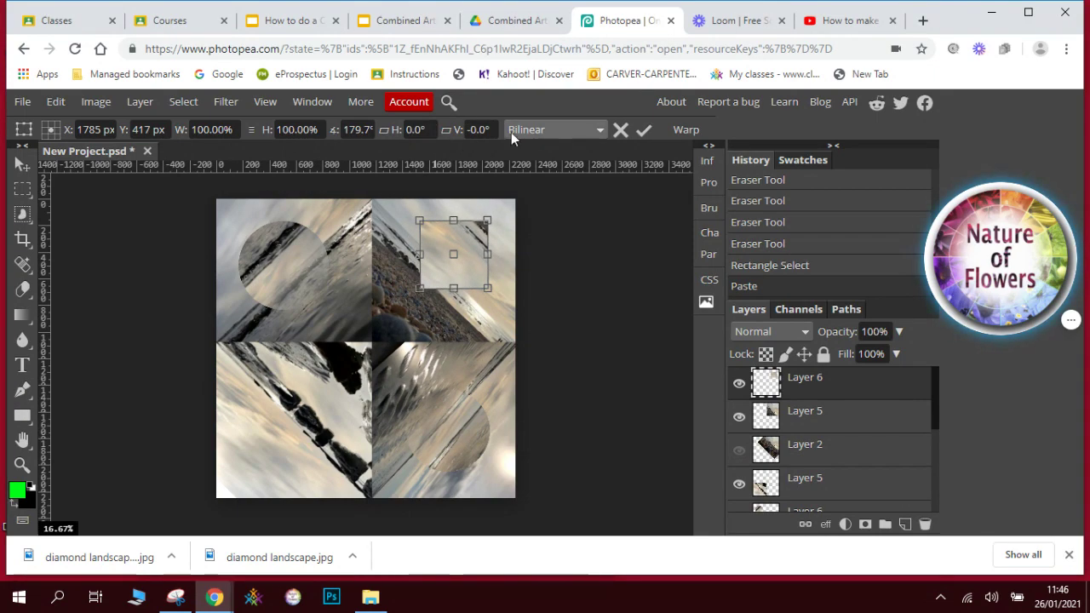
pyautogui.press('Return')
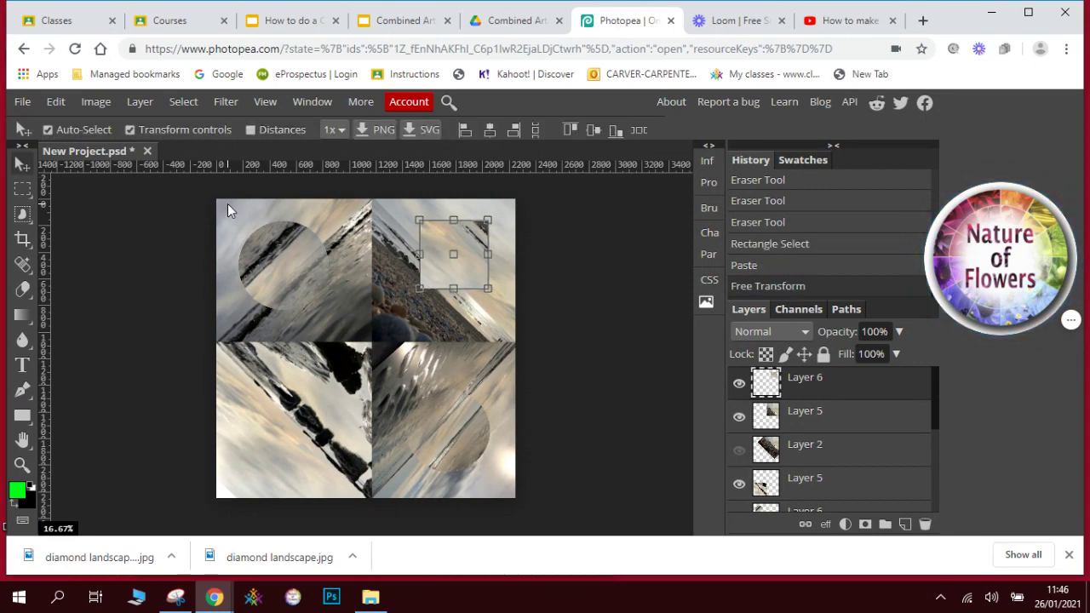
# Erase the lower-left corner of the rotated square so the pebble beach shows through.
pyautogui.click(24, 291)
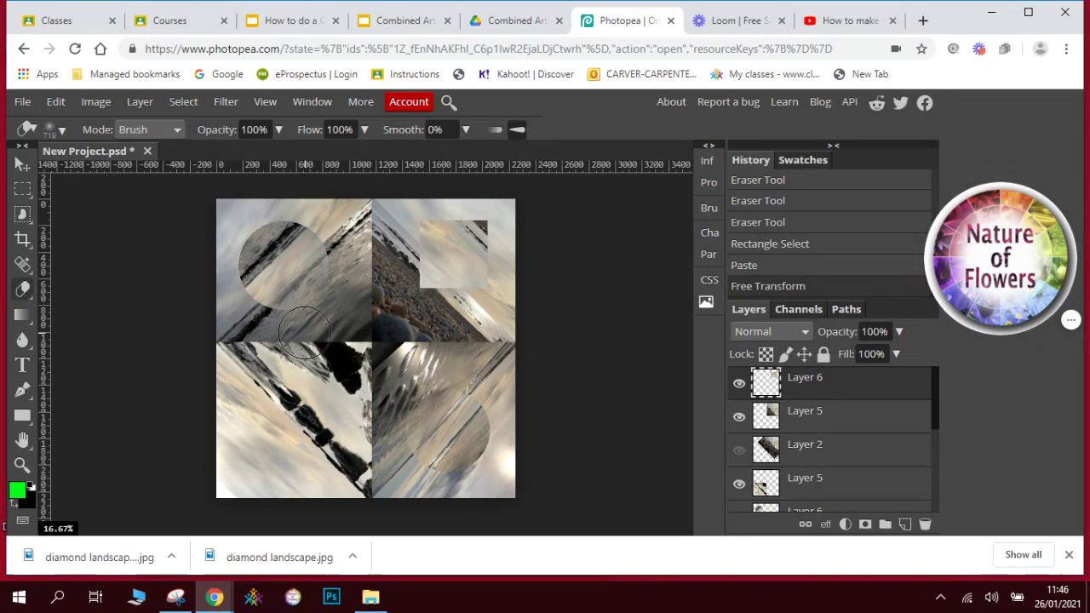
pyautogui.click(407, 294)
pyautogui.click(409, 298)
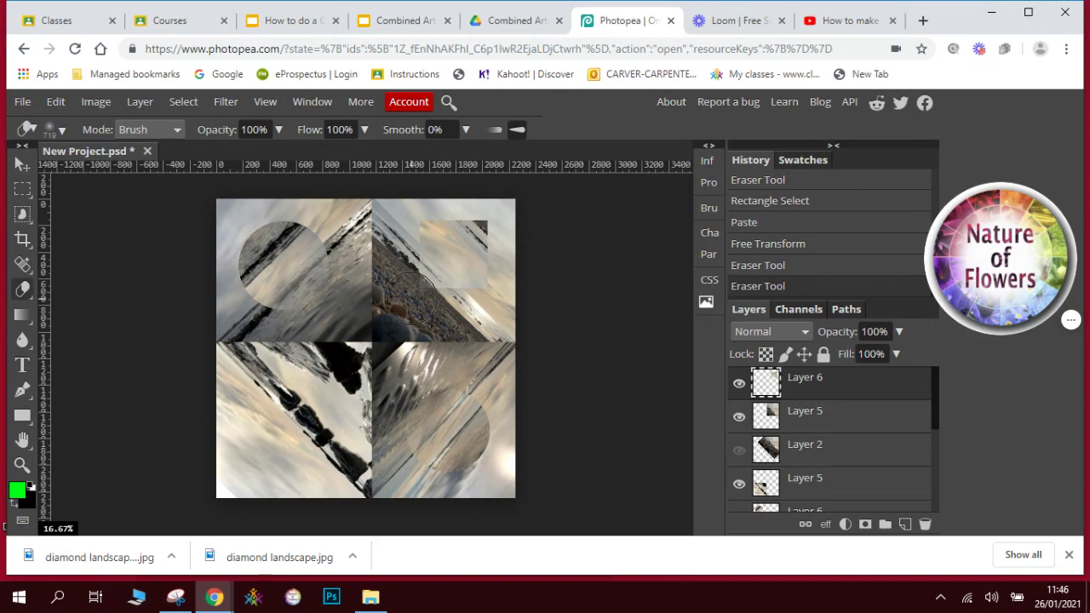
pyautogui.click(410, 296)
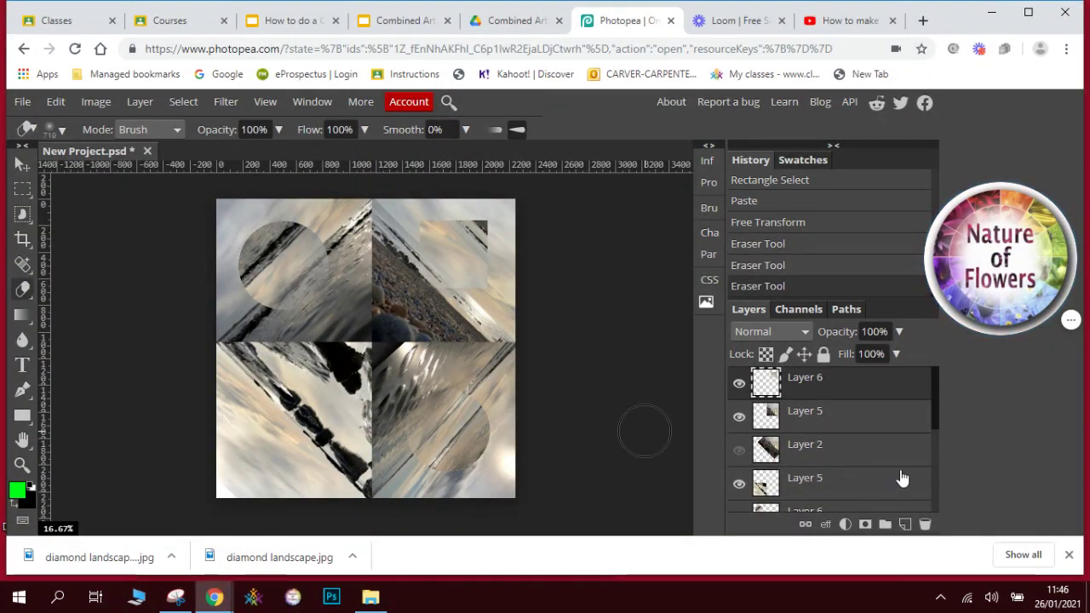
# Select the lower-left quadrant's Layer 5 and draw a square selection about 516 px wide across its sky and rocks.
pyautogui.moveTo(932, 400); pyautogui.dragTo(852, 432)
pyautogui.click(839, 462)
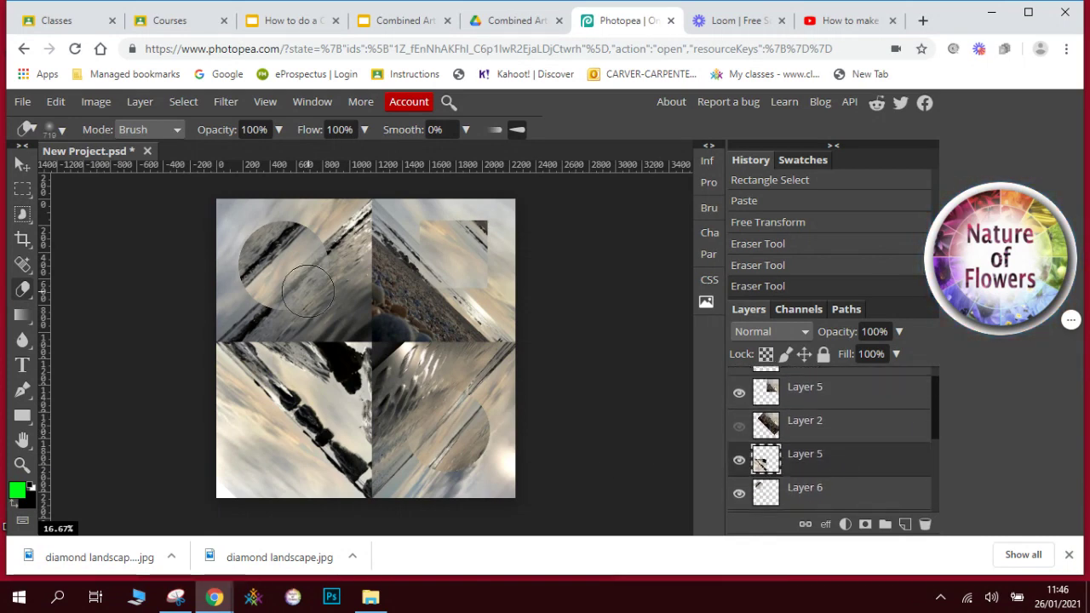
pyautogui.click(23, 213)
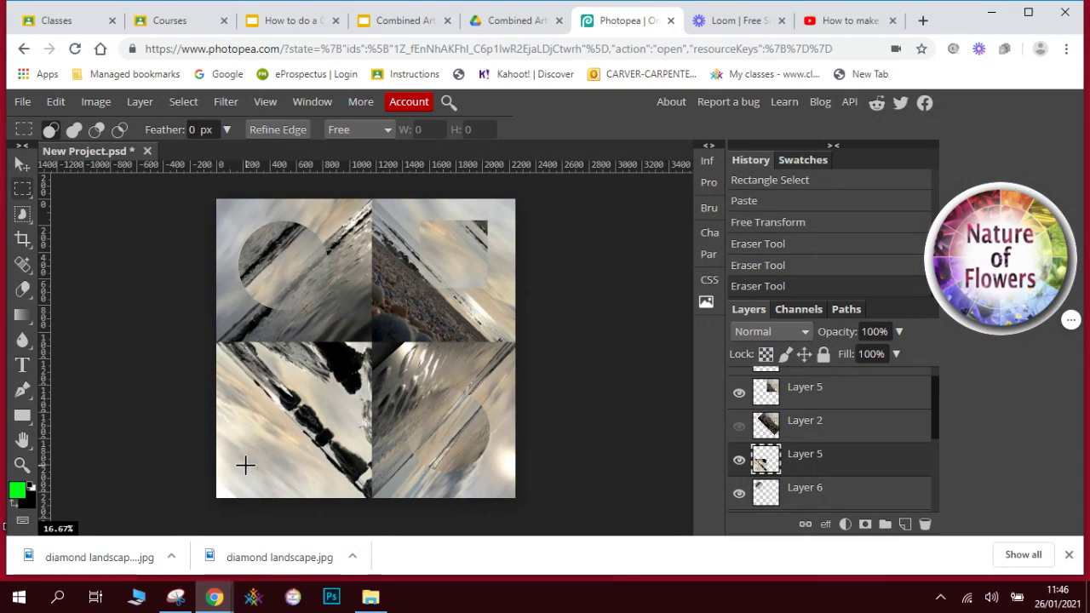
pyautogui.moveTo(246, 465); pyautogui.dragTo(316, 394)
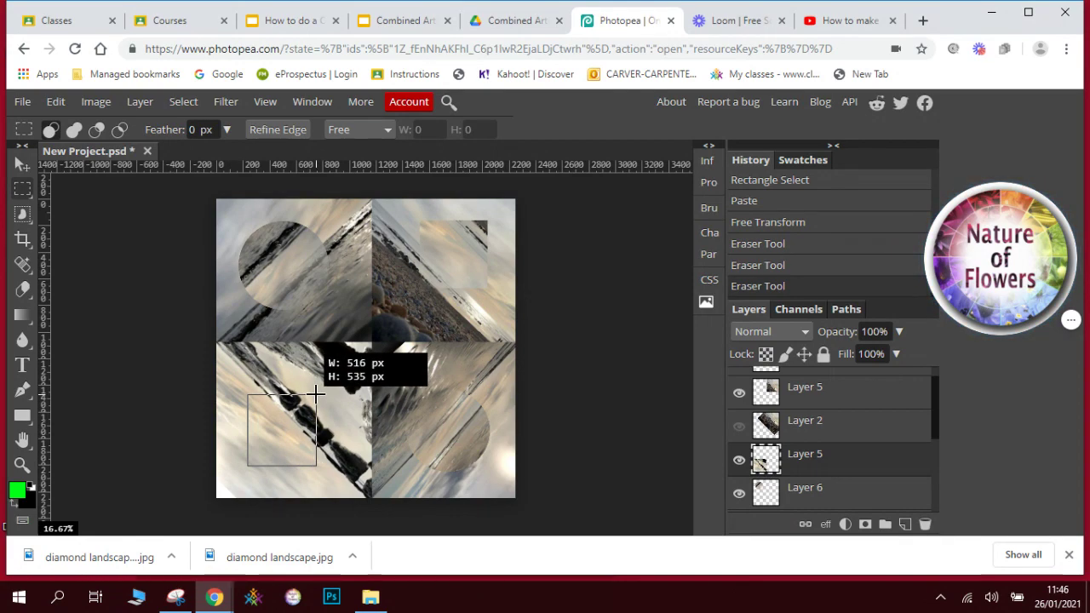
pyautogui.moveTo(316, 394); pyautogui.dragTo(317, 396)
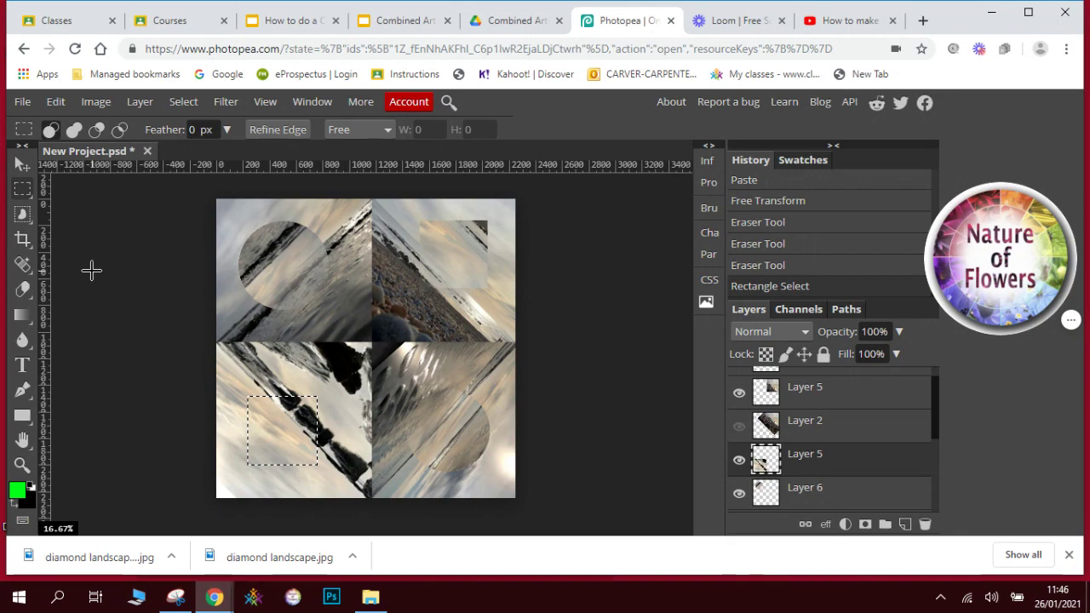
# Copy the selected square from the lower-left quadrant and paste it as a new layer.
pyautogui.click(55, 101)
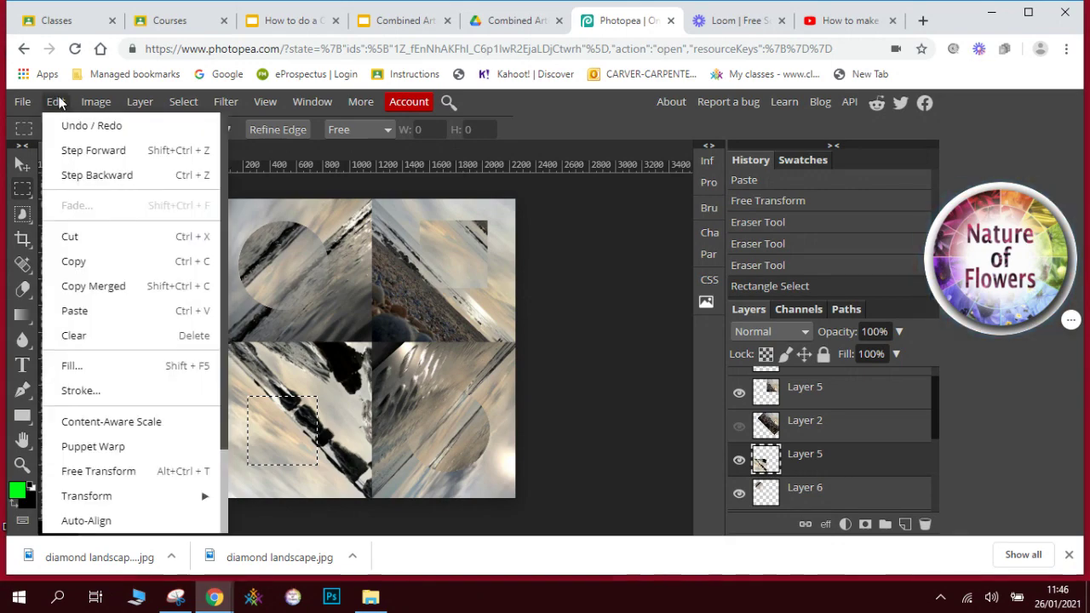
pyautogui.click(85, 261)
pyautogui.click(63, 106)
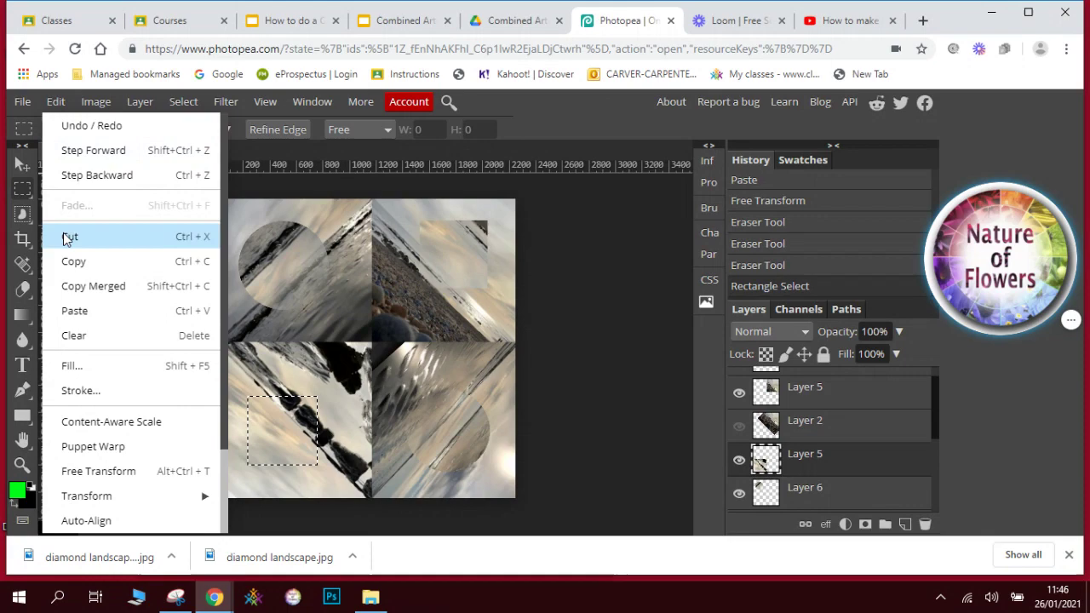
pyautogui.click(77, 310)
# Rotate the pasted square in the lower-left quadrant by about -175° and apply the transform.
pyautogui.click(22, 164)
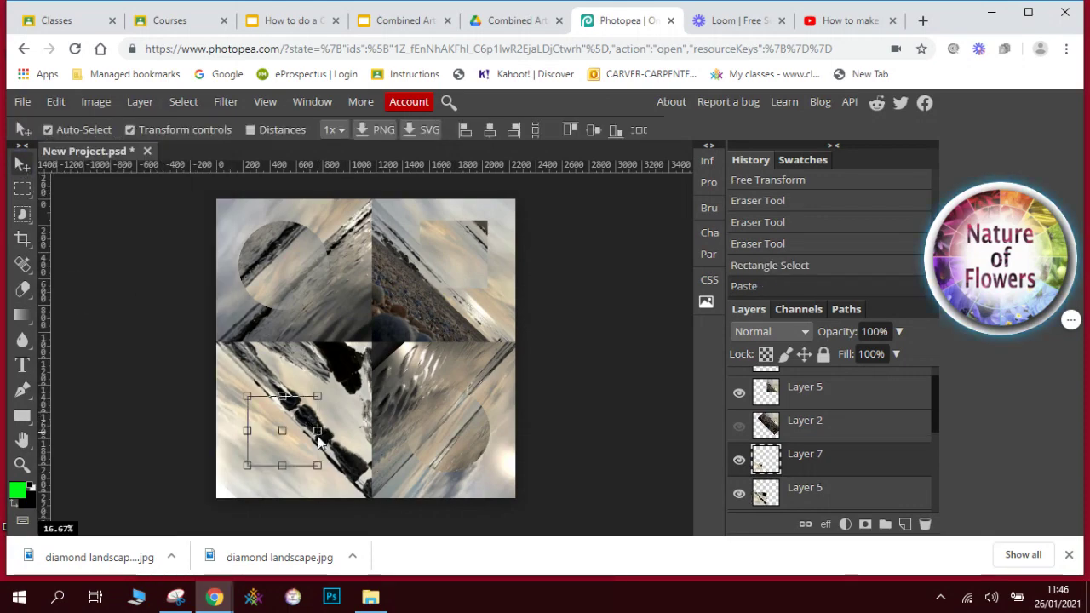
pyautogui.moveTo(324, 467); pyautogui.dragTo(223, 411)
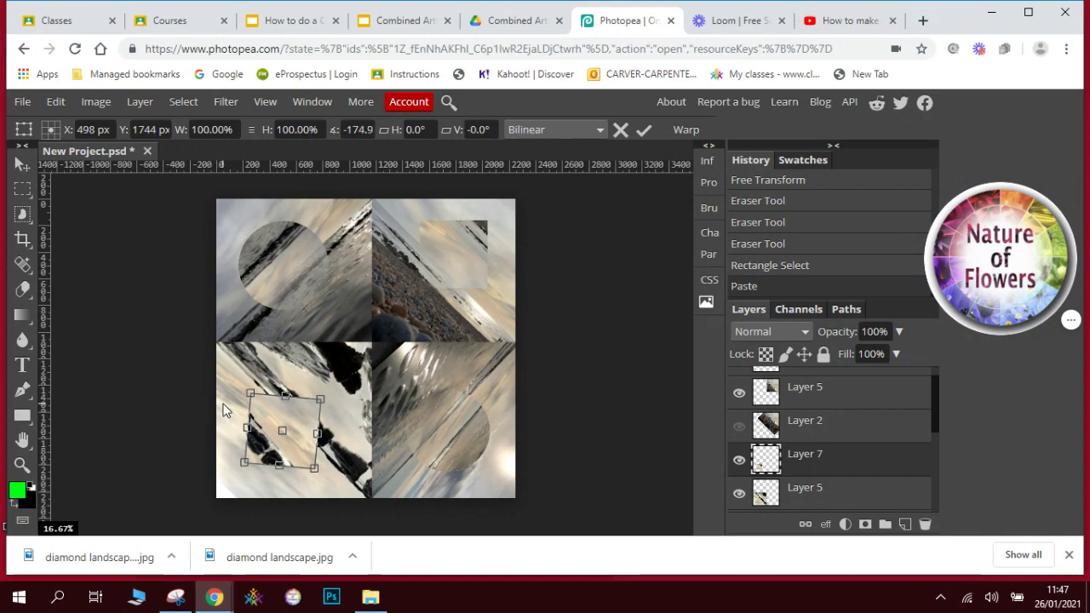
pyautogui.press('Return')
# Set Layer 7's opacity to 70% and straighten its square with a further rotation of about -4°.
pyautogui.press('7')
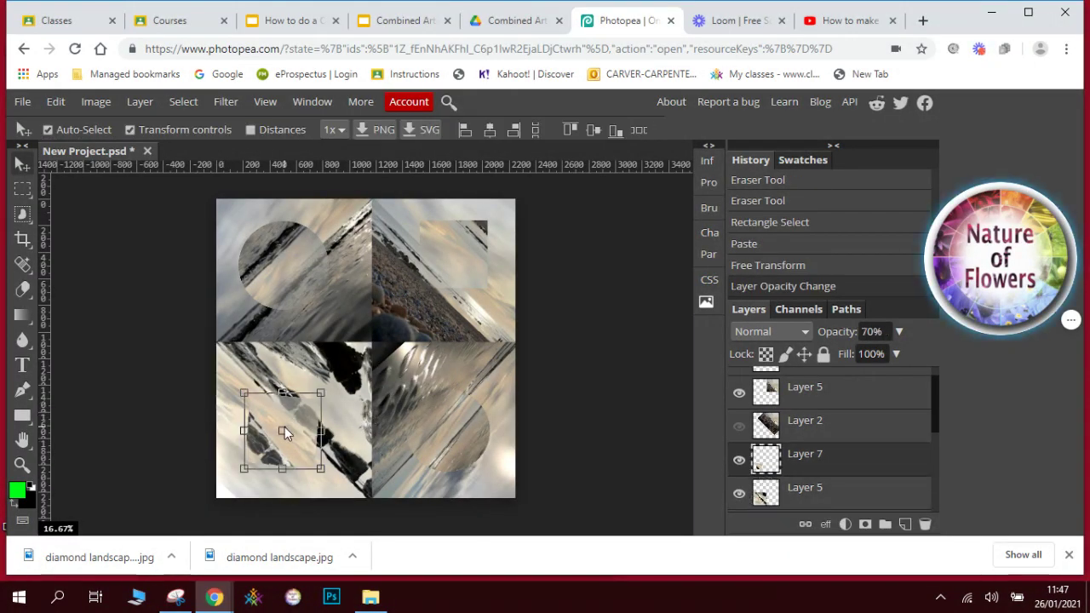
pyautogui.hotkey('ctrl', 't')
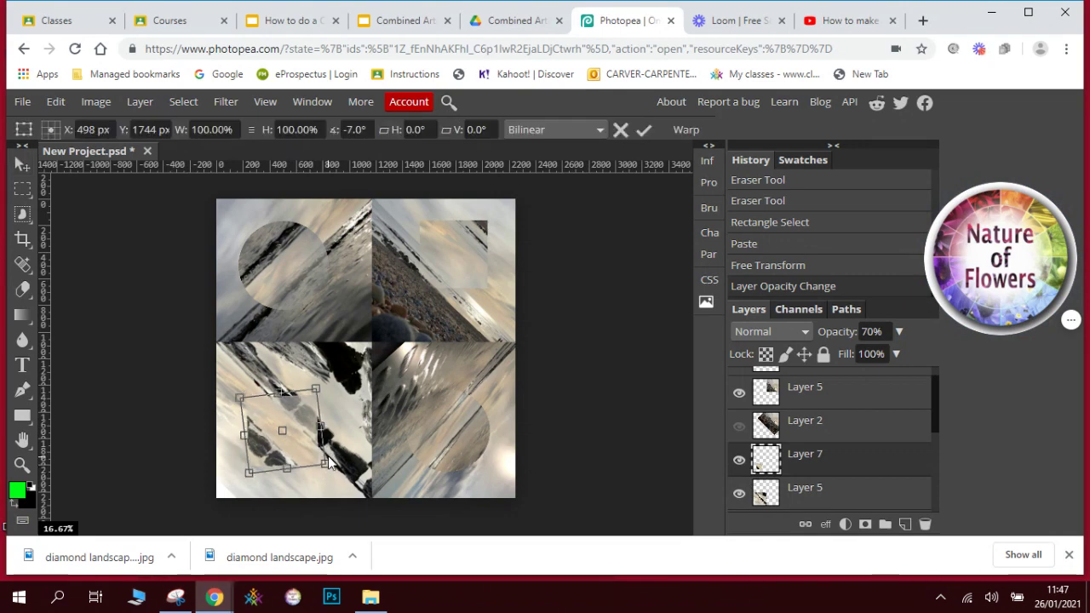
pyautogui.moveTo(329, 466); pyautogui.dragTo(332, 467)
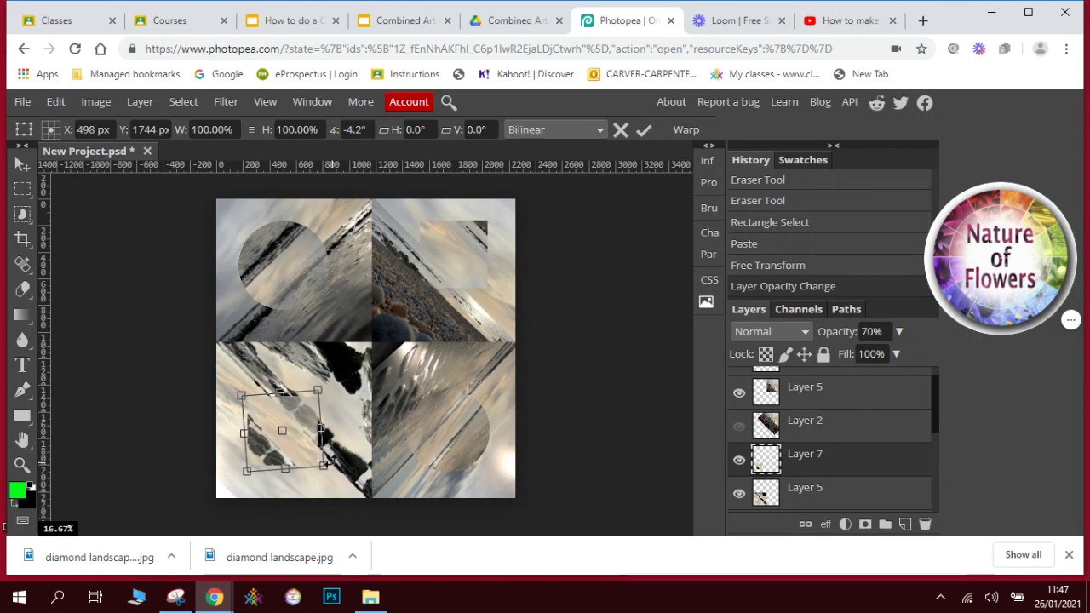
pyautogui.press('Return')
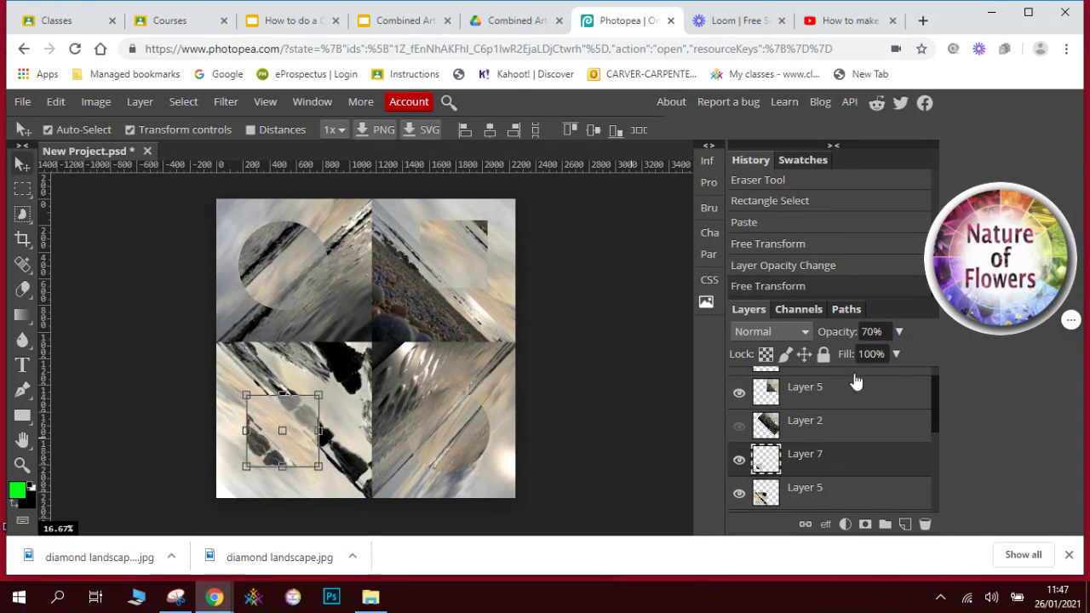
# Set Layer 7's opacity to 100% and deselect the layer.
pyautogui.click(898, 331)
pyautogui.moveTo(879, 354); pyautogui.dragTo(911, 355)
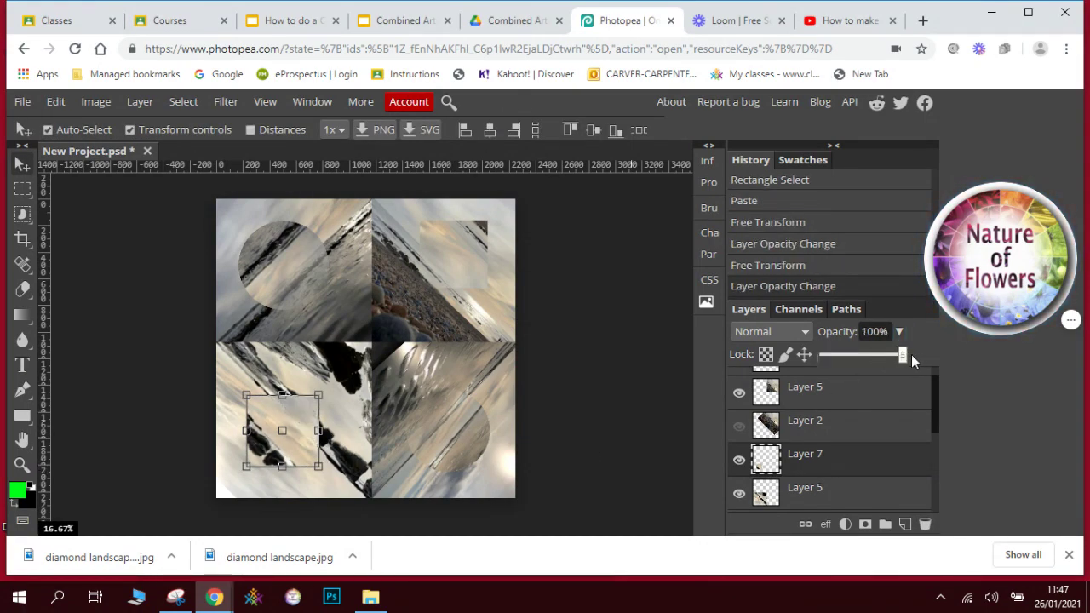
pyautogui.click(627, 398)
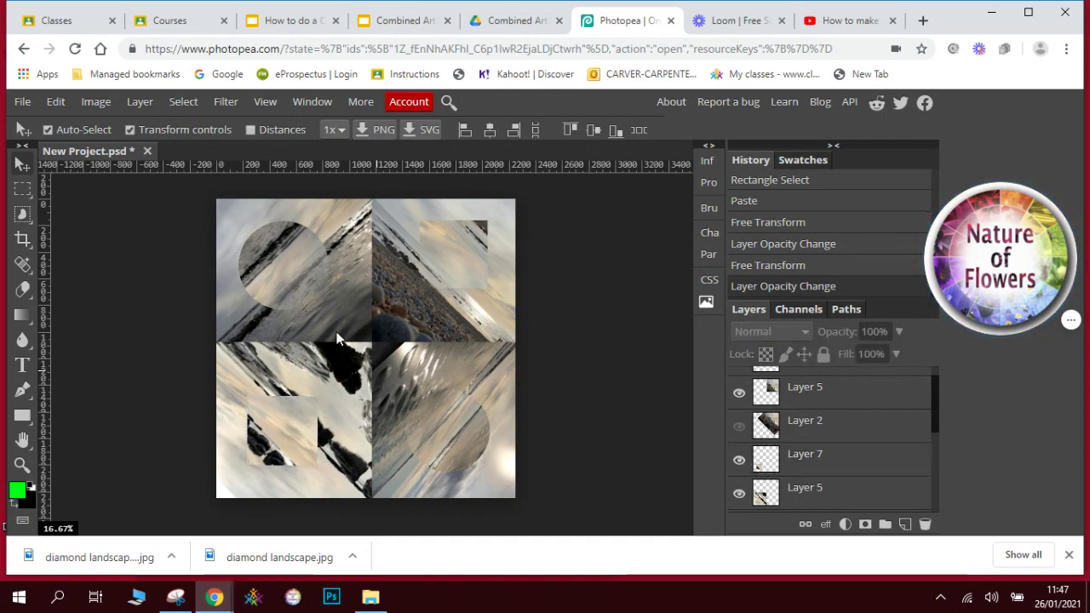
# Erase the upper-right part of the rotated square on Layer 7 so the rocks beneath show through.
pyautogui.click(22, 289)
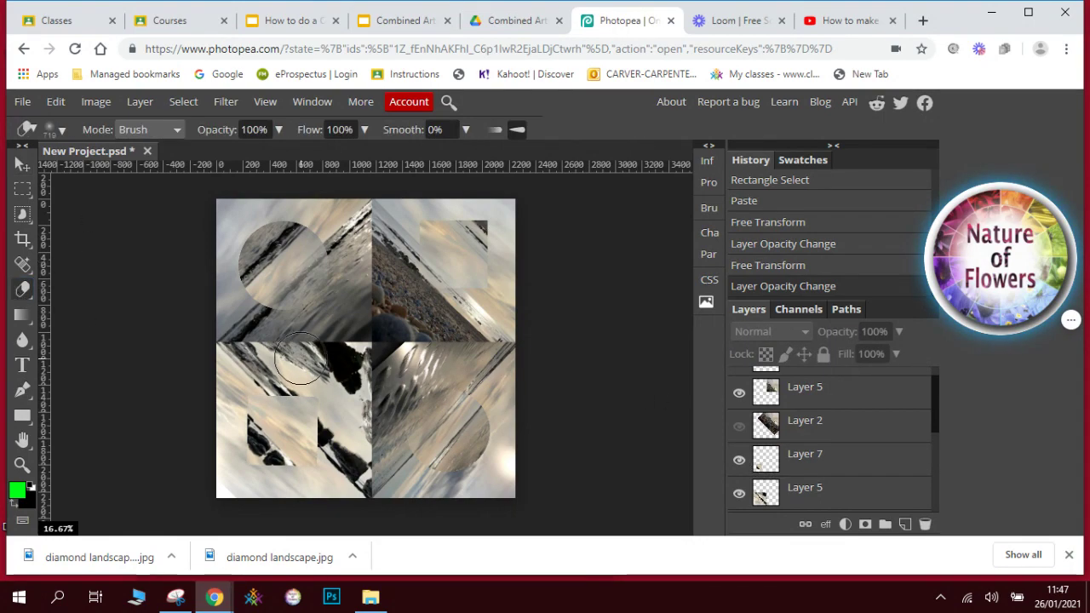
pyautogui.click(326, 387)
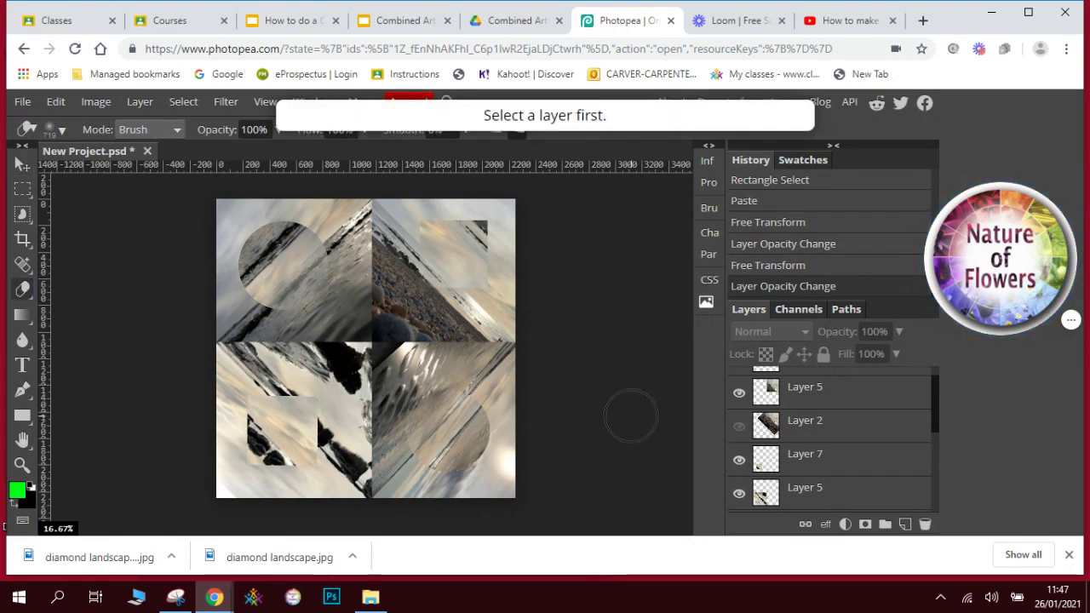
pyautogui.scroll(1, 938, 391)
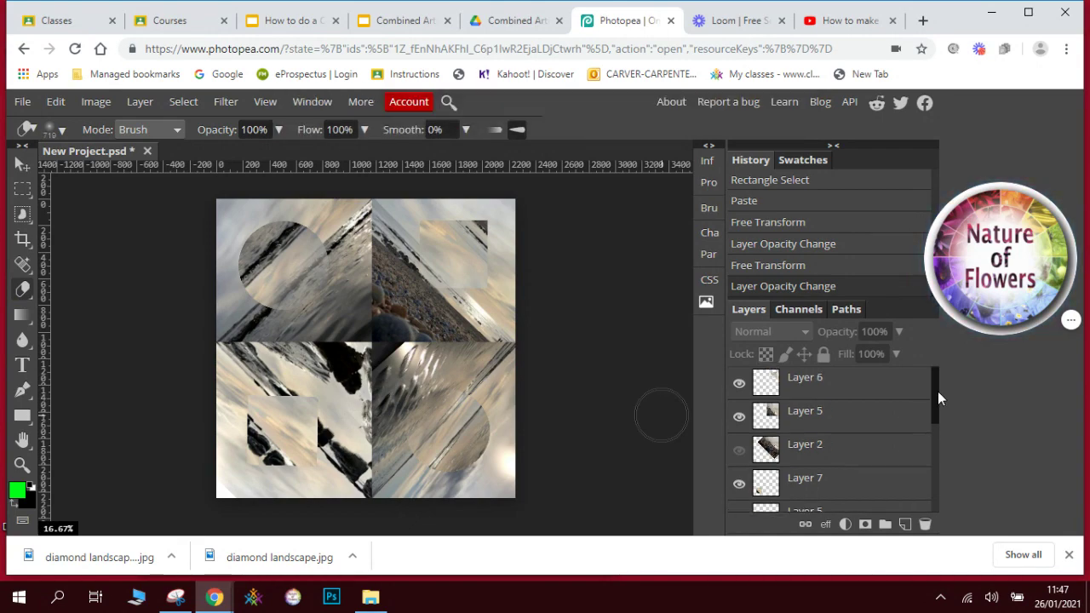
pyautogui.click(848, 482)
pyautogui.moveTo(315, 385); pyautogui.dragTo(308, 426)
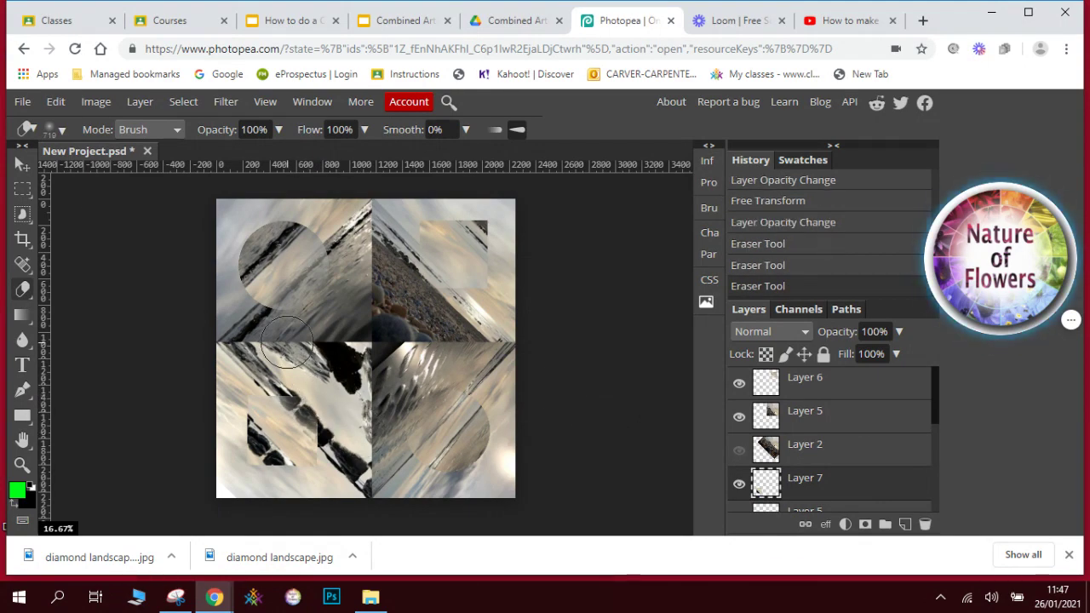
pyautogui.click(23, 163)
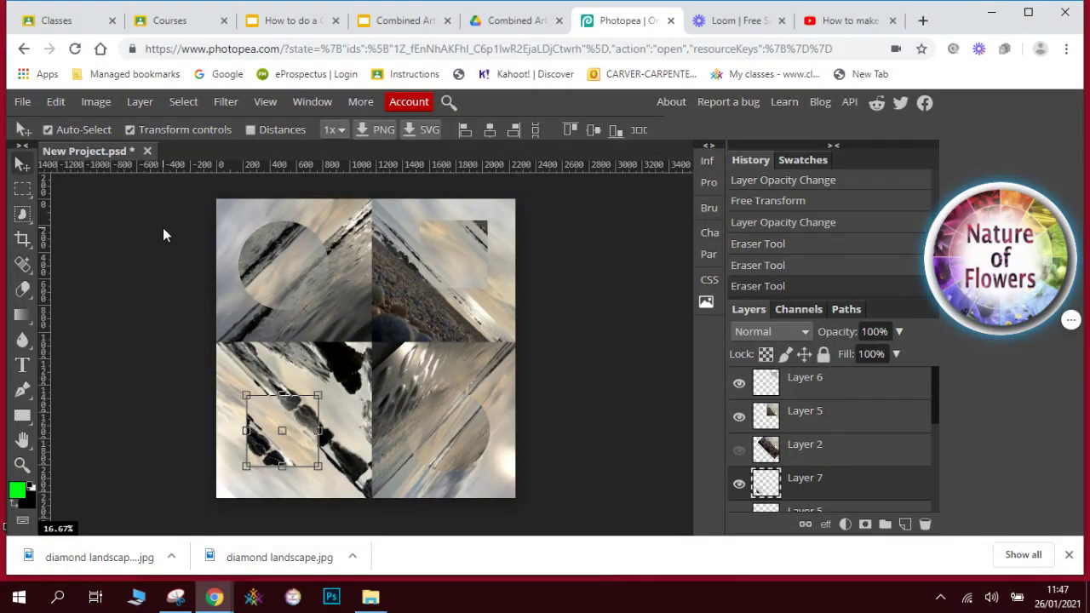
pyautogui.click(92, 102)
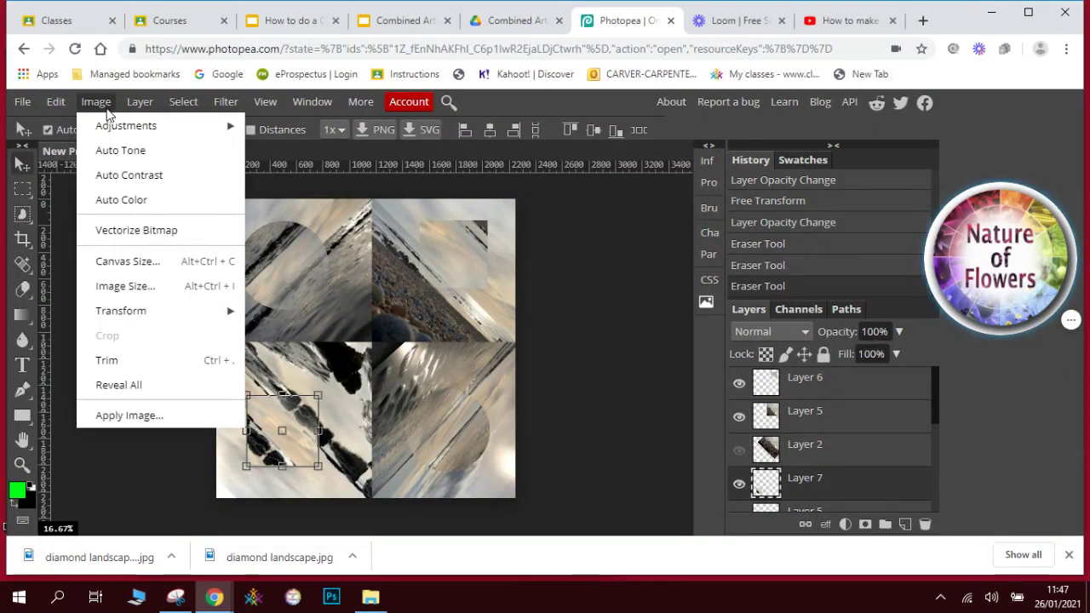
pyautogui.moveTo(116, 126)
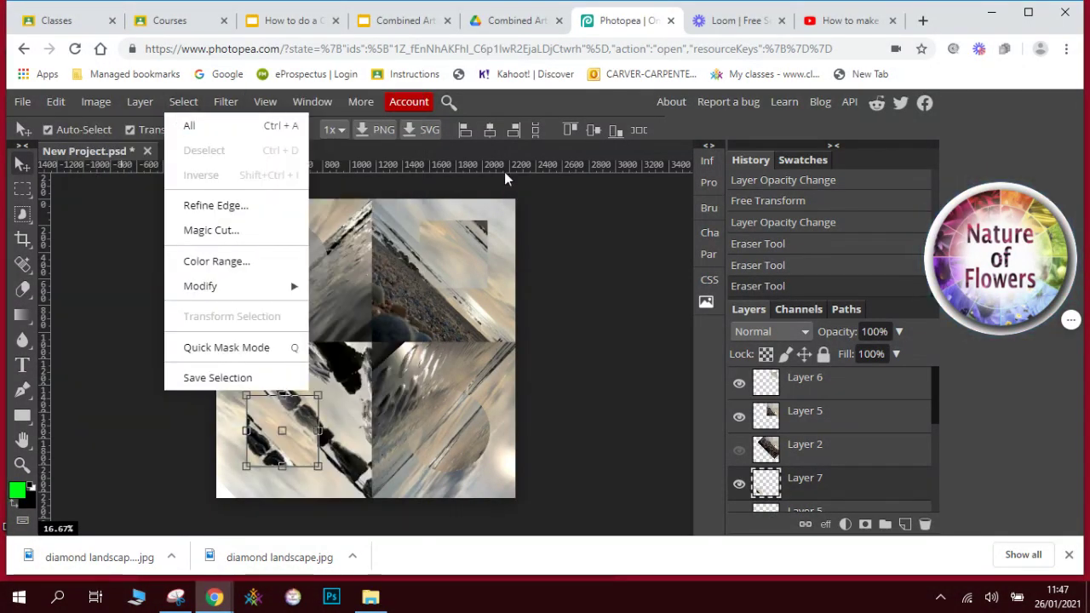
# Deselect the layer and export the finished four-quadrant composition as a 2250 × 2250 px JPG at 70% quality.
pyautogui.click(588, 255)
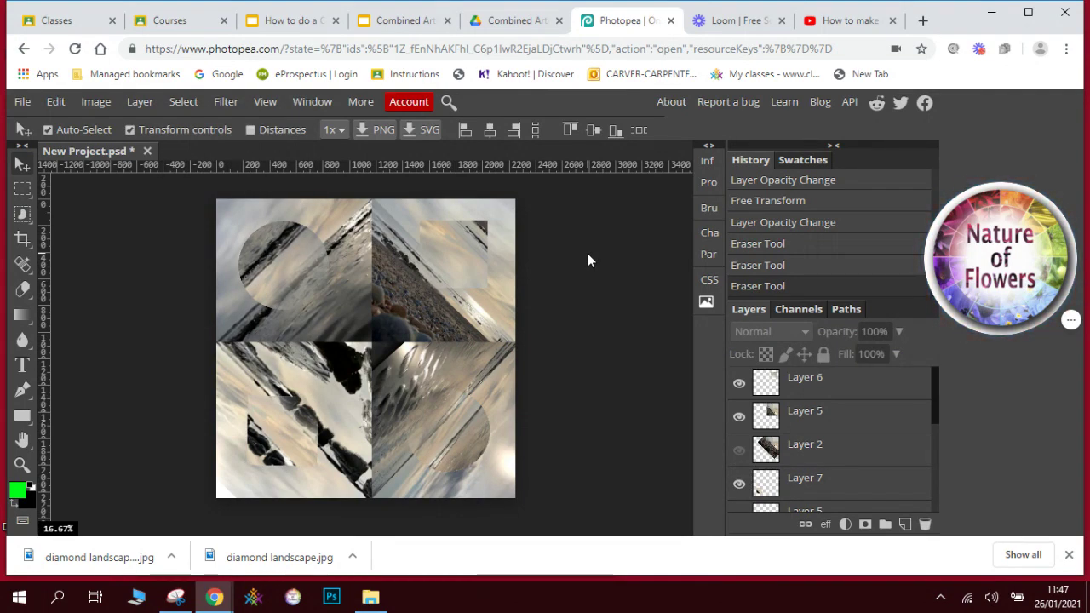
pyautogui.click(22, 102)
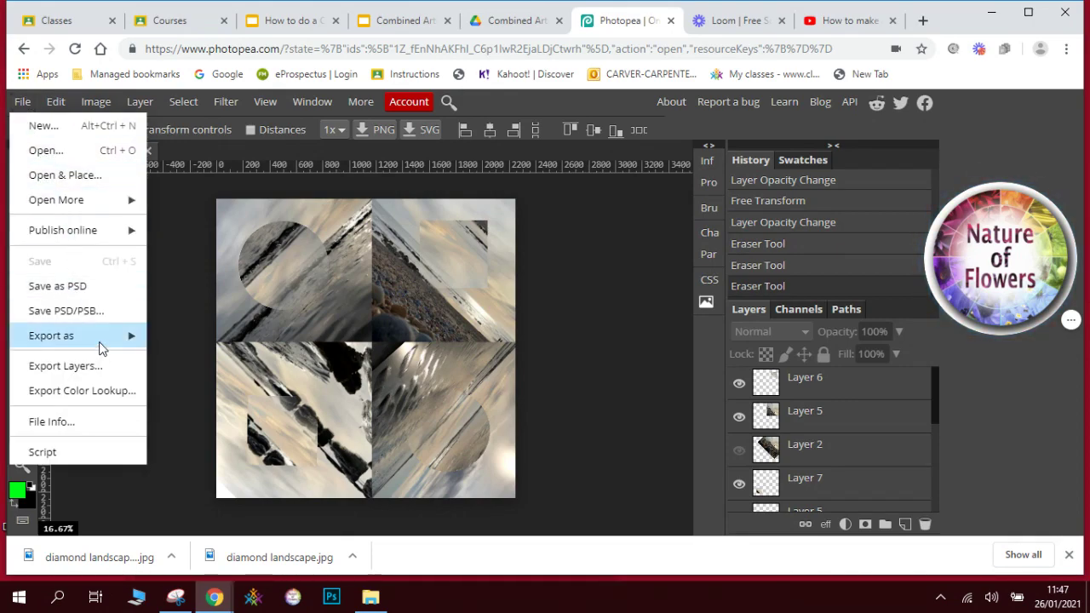
pyautogui.moveTo(101, 344)
pyautogui.click(196, 363)
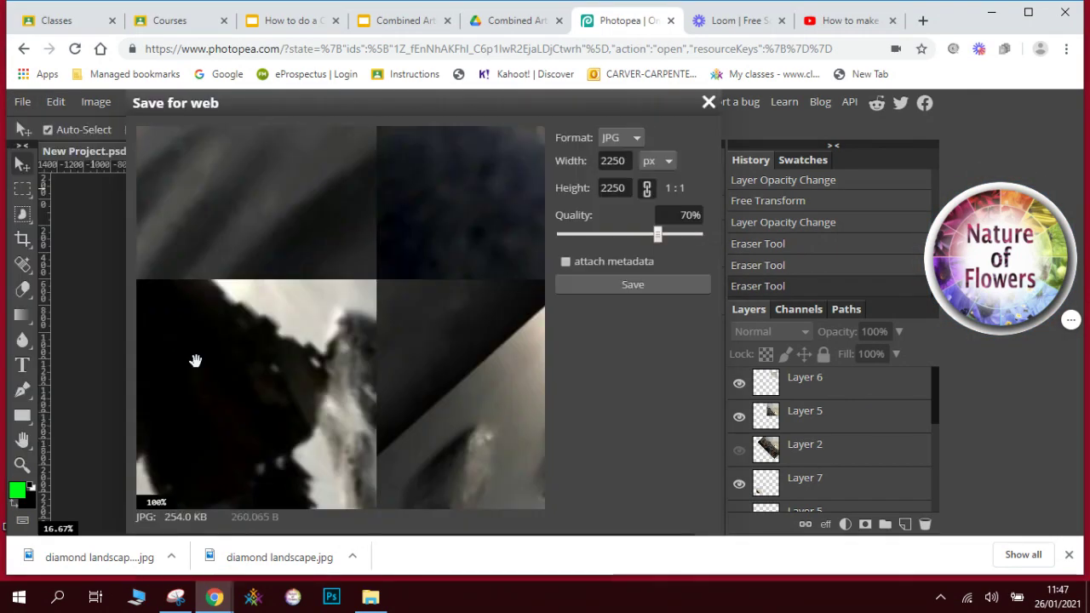
pyautogui.click(594, 284)
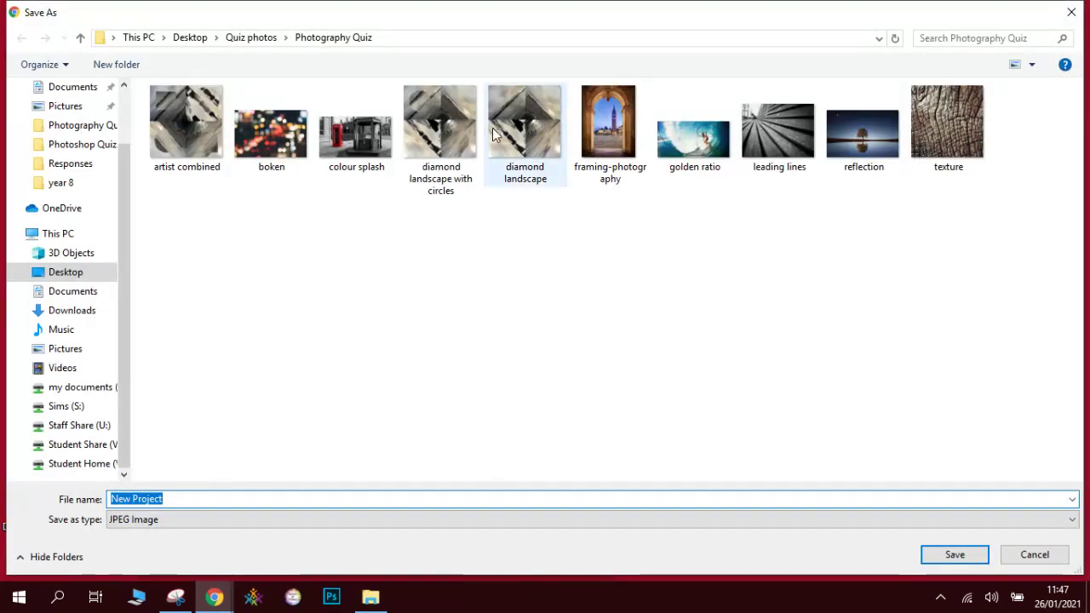
# Save the exported JPG in the Photography Quiz folder as "diamond landscape with circles and squares".
pyautogui.click(440, 128)
pyautogui.click(256, 499)
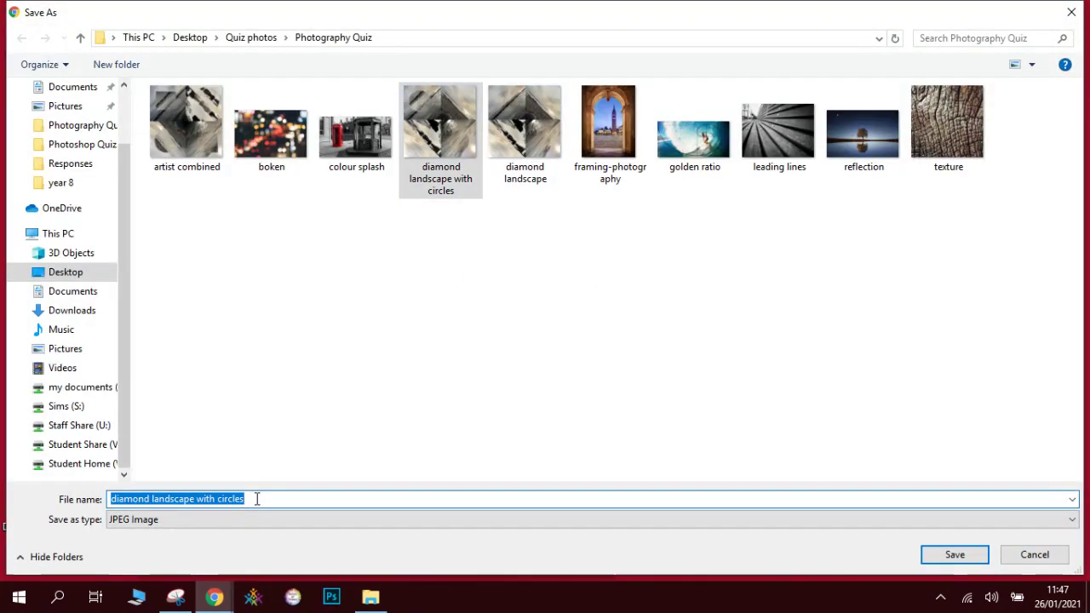
pyautogui.click(256, 499)
pyautogui.write('and')
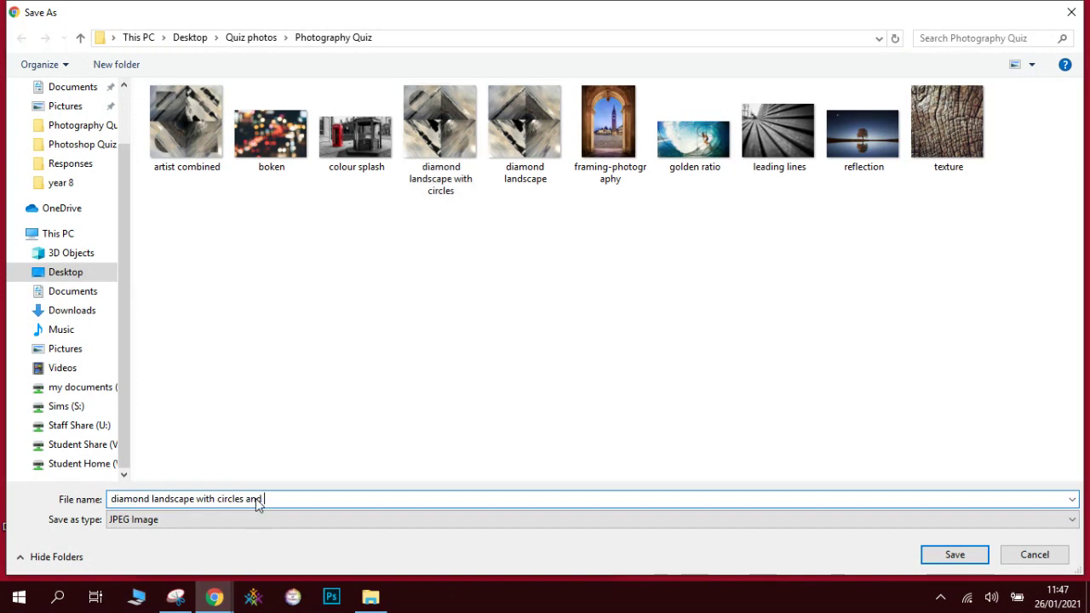
pyautogui.write(' squares')
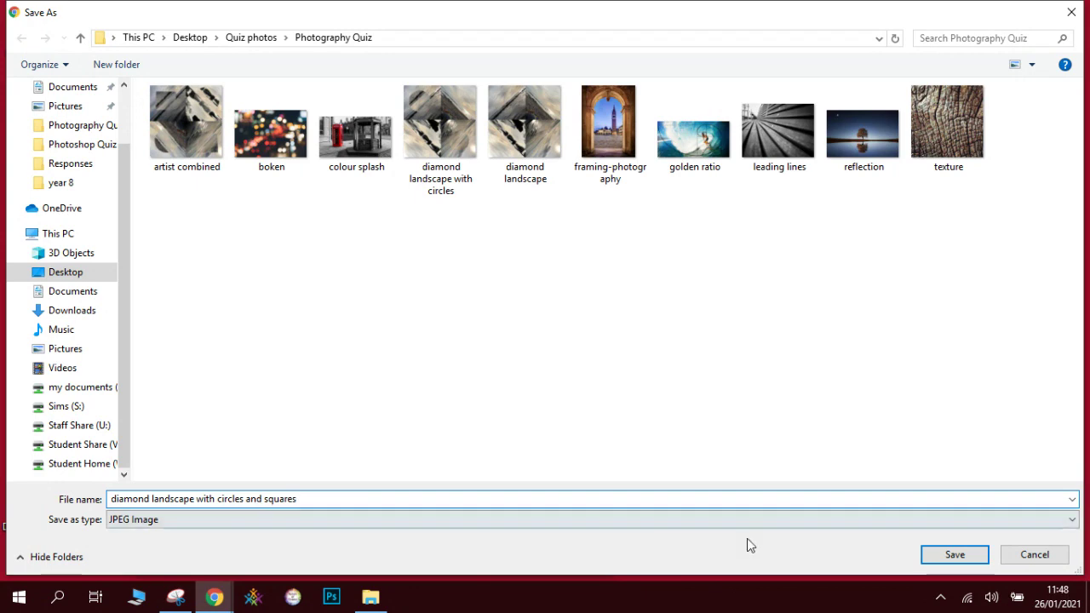
pyautogui.click(941, 561)
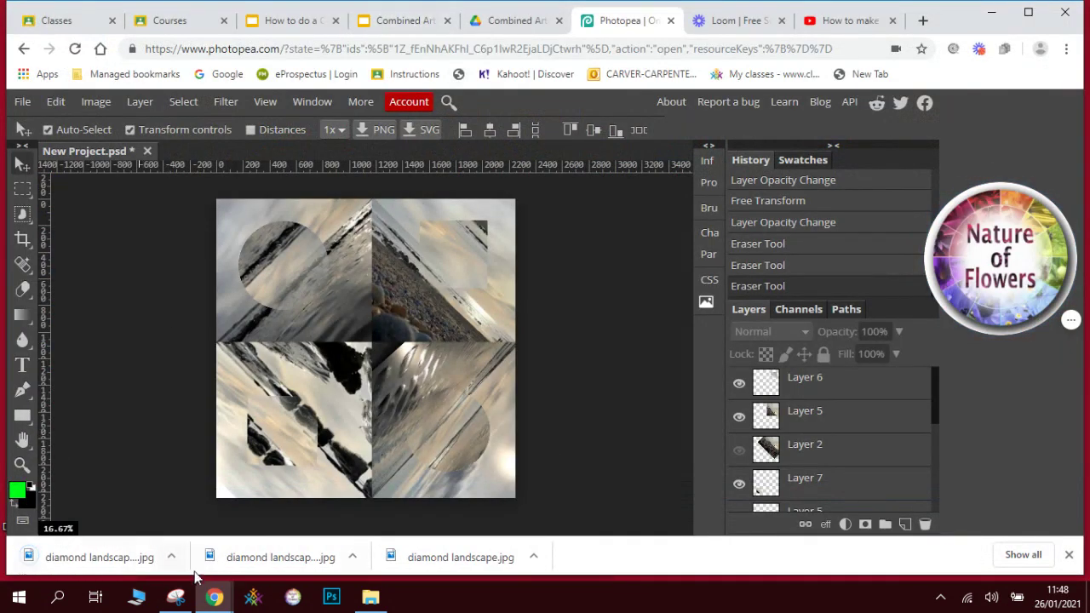
# Switch to Snipping Tool and capture just the composition on the Photopea canvas.
pyautogui.click(175, 596)
pyautogui.click(169, 89)
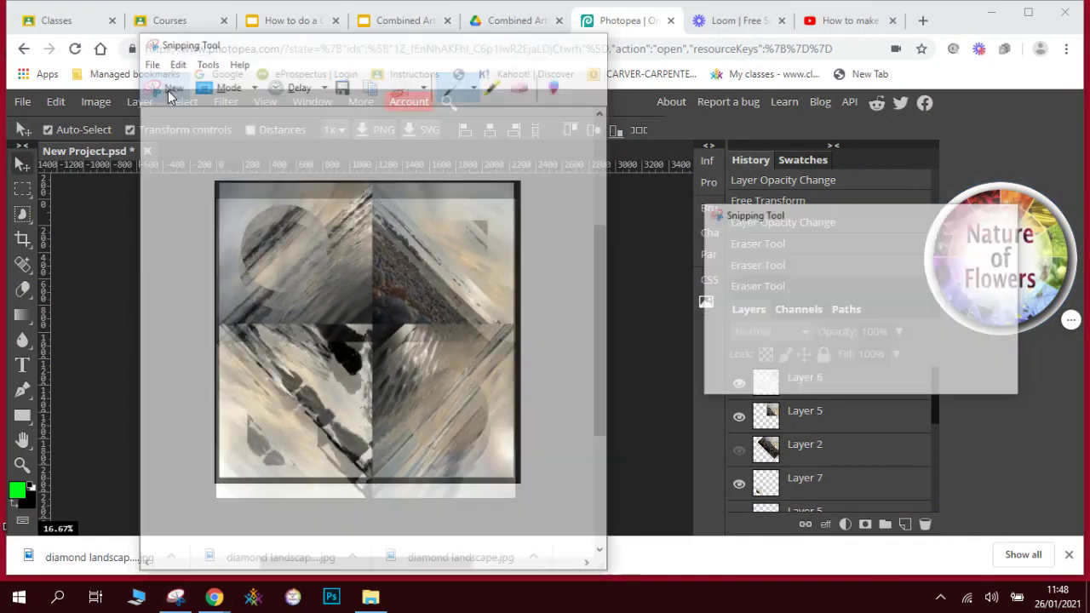
pyautogui.moveTo(216, 198); pyautogui.dragTo(514, 498)
# Switch to the Combined Artist Response 2 slides, paste the captured composition on slide 5 and enlarge it to nearly the slide's full height.
pyautogui.click(405, 21)
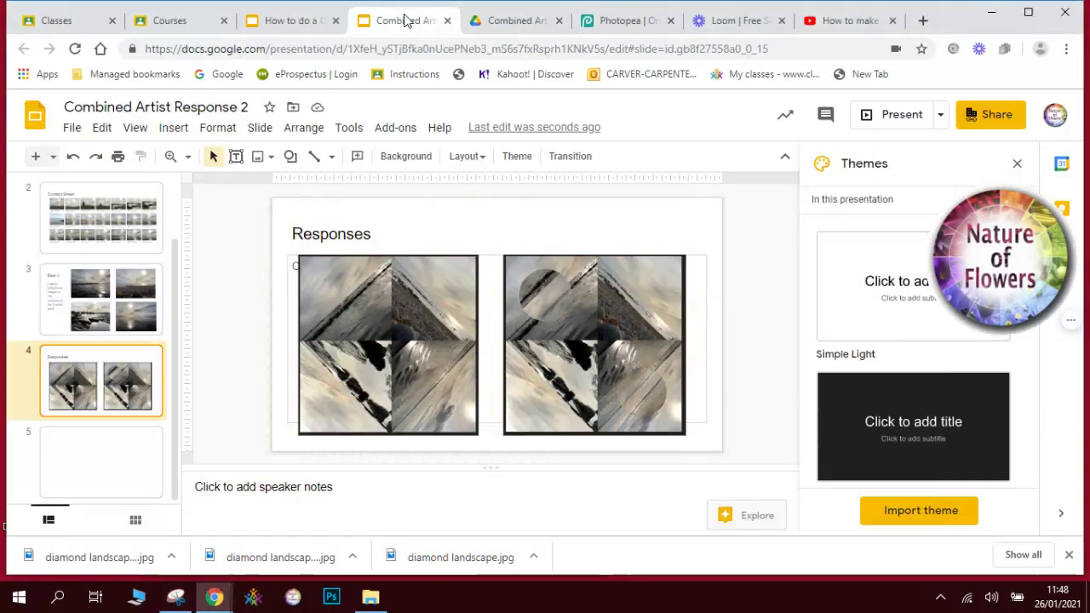
pyautogui.click(122, 467)
pyautogui.click(402, 329)
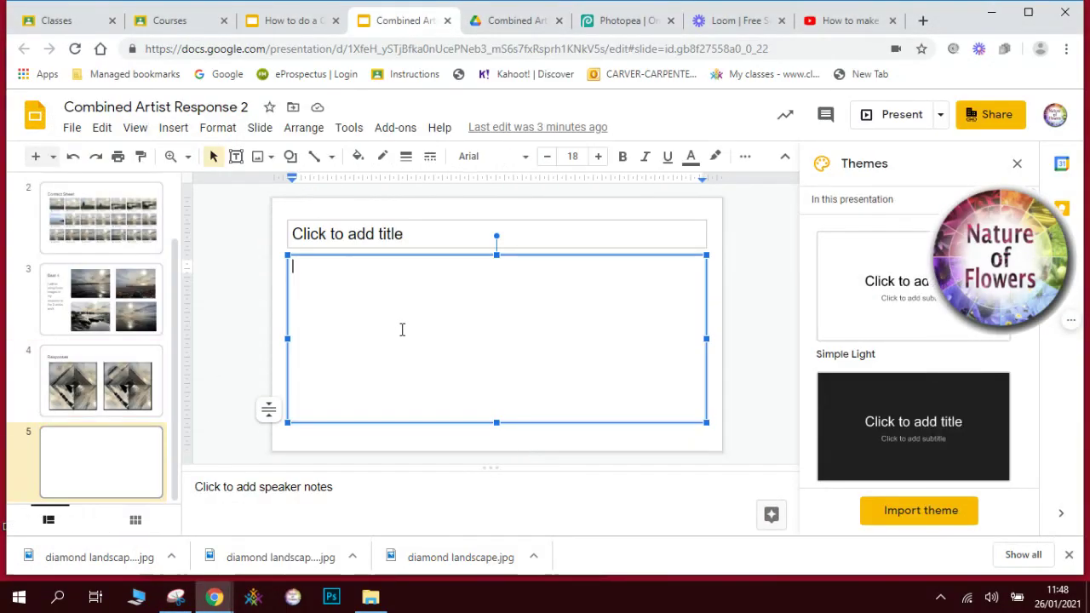
pyautogui.hotkey('ctrl', 'v')
pyautogui.moveTo(456, 298); pyautogui.dragTo(402, 330)
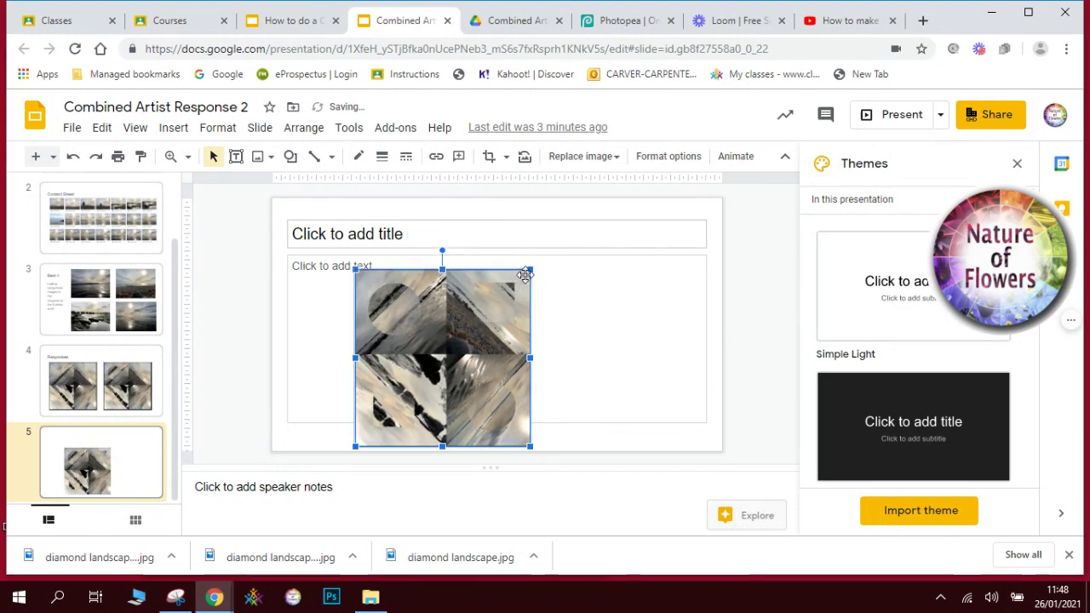
pyautogui.moveTo(553, 248); pyautogui.dragTo(591, 209)
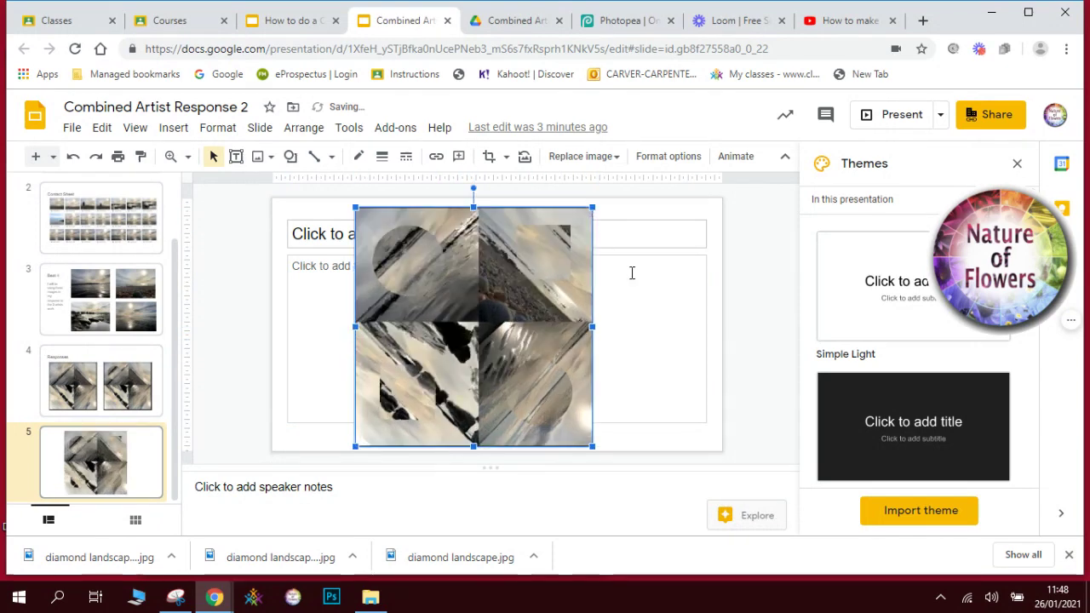
# Delete the empty title and body text placeholders behind the composition on slide 5.
pyautogui.click(641, 296)
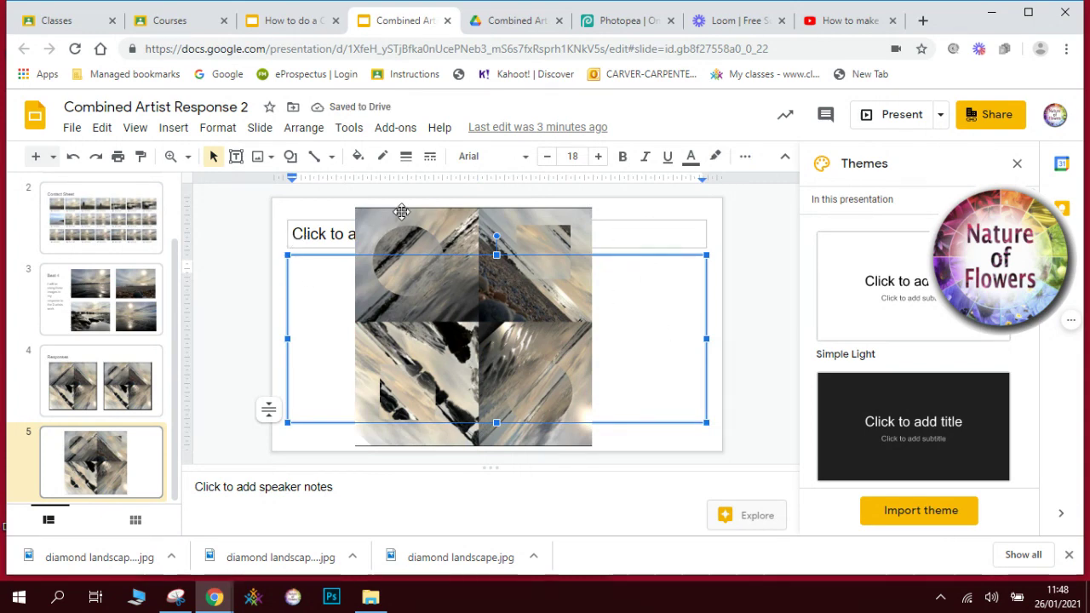
pyautogui.click(327, 223)
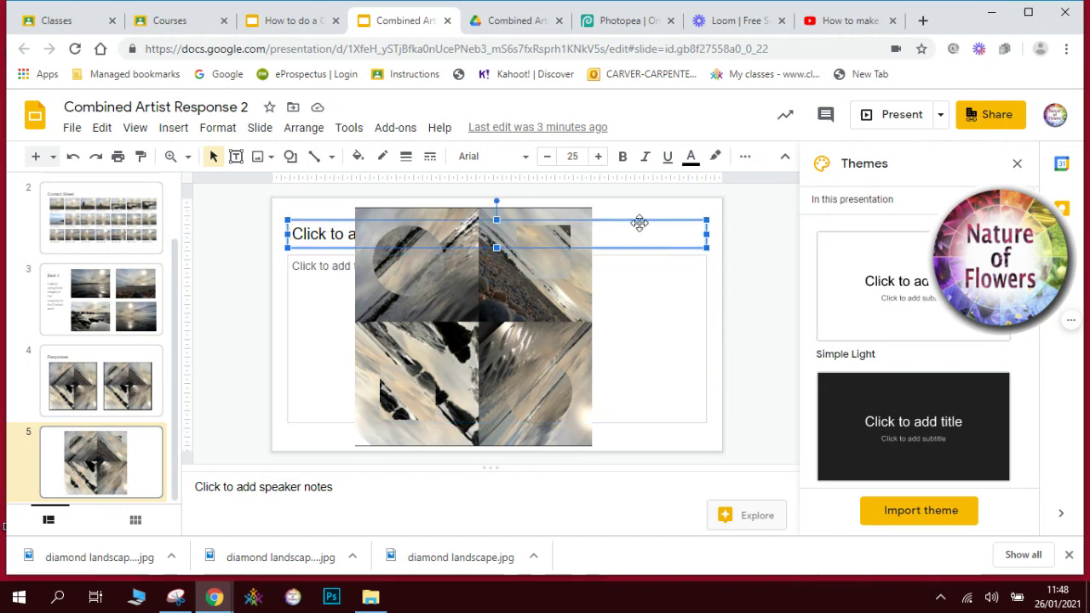
pyautogui.press('Delete')
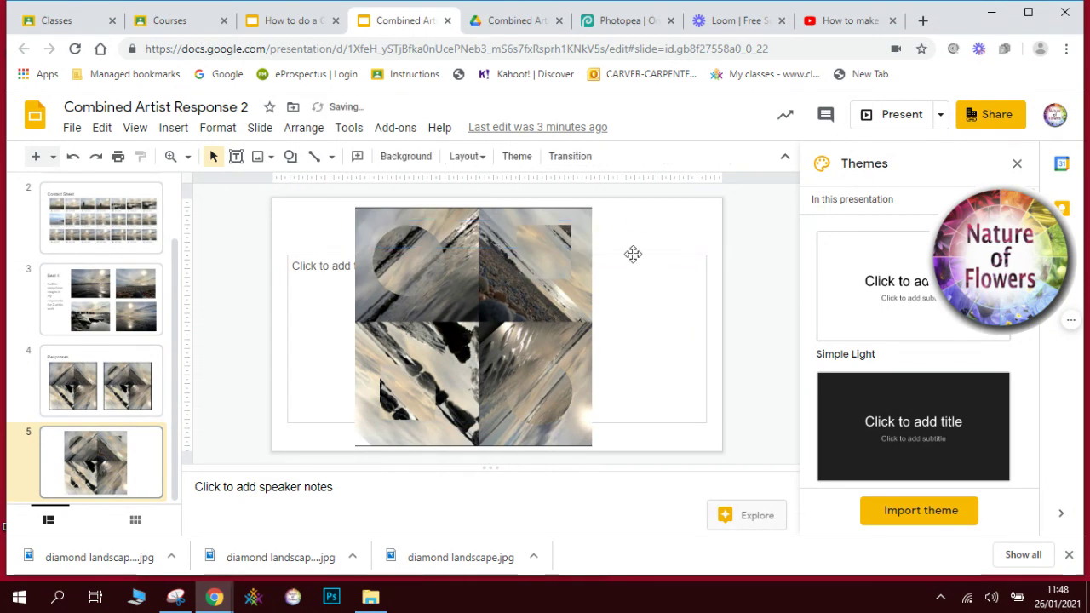
pyautogui.click(632, 254)
pyautogui.press('Delete')
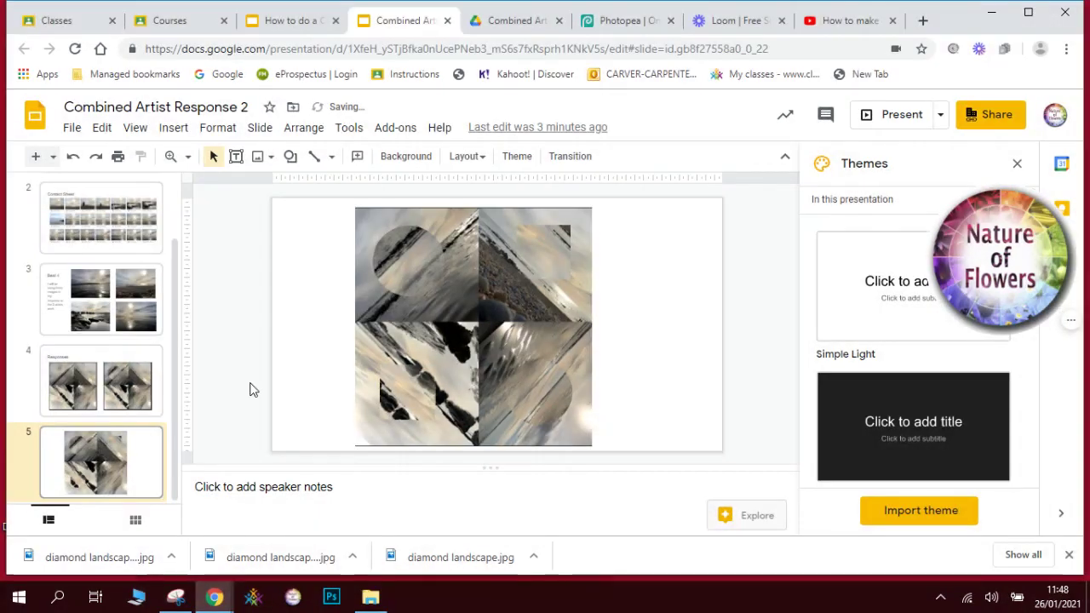
# Add a new title-and-body slide after slide 5.
pyautogui.click(111, 404)
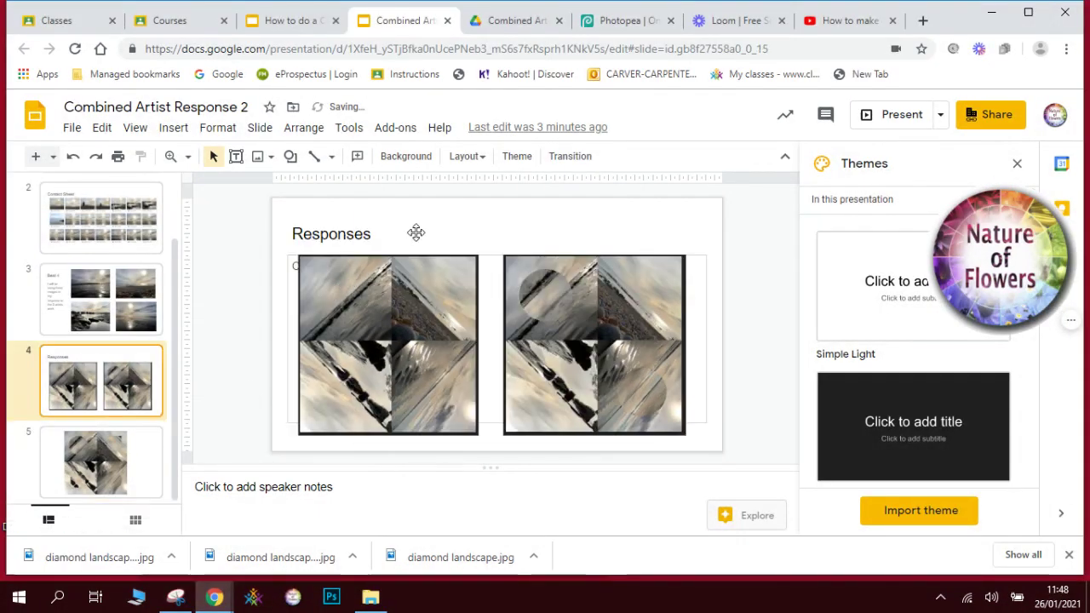
pyautogui.click(136, 458)
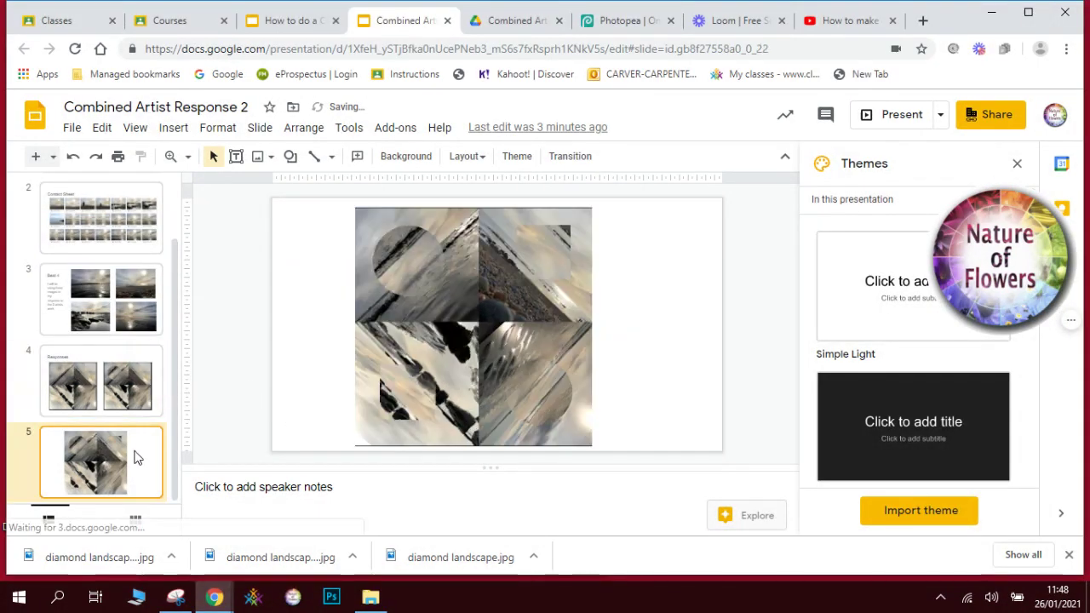
pyautogui.click(36, 156)
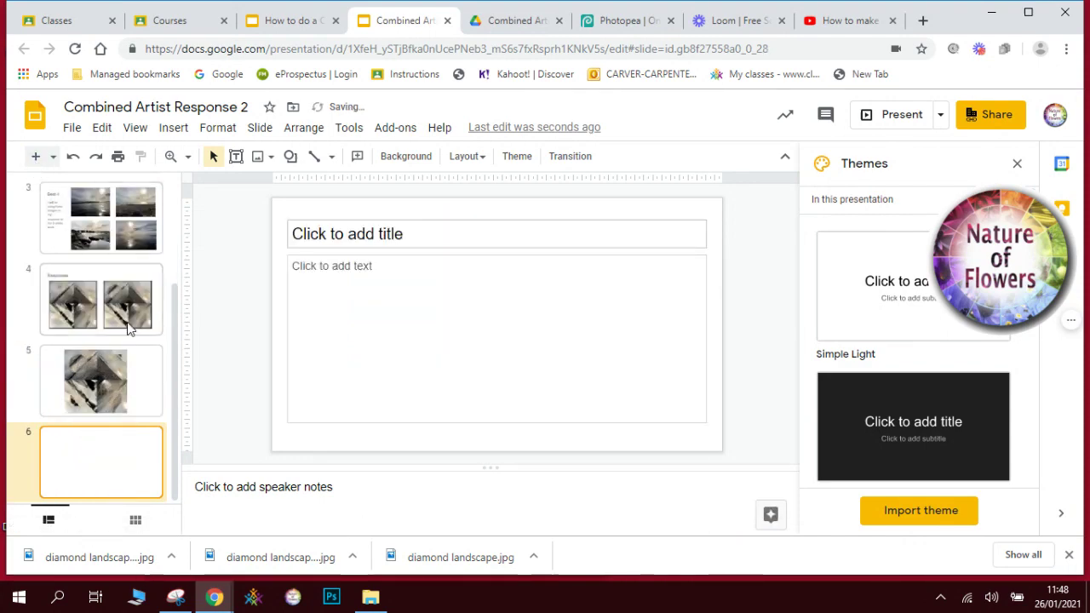
# Return to Photopea and snip the whole workspace, including the composition, tools, history and layers.
pyautogui.click(613, 30)
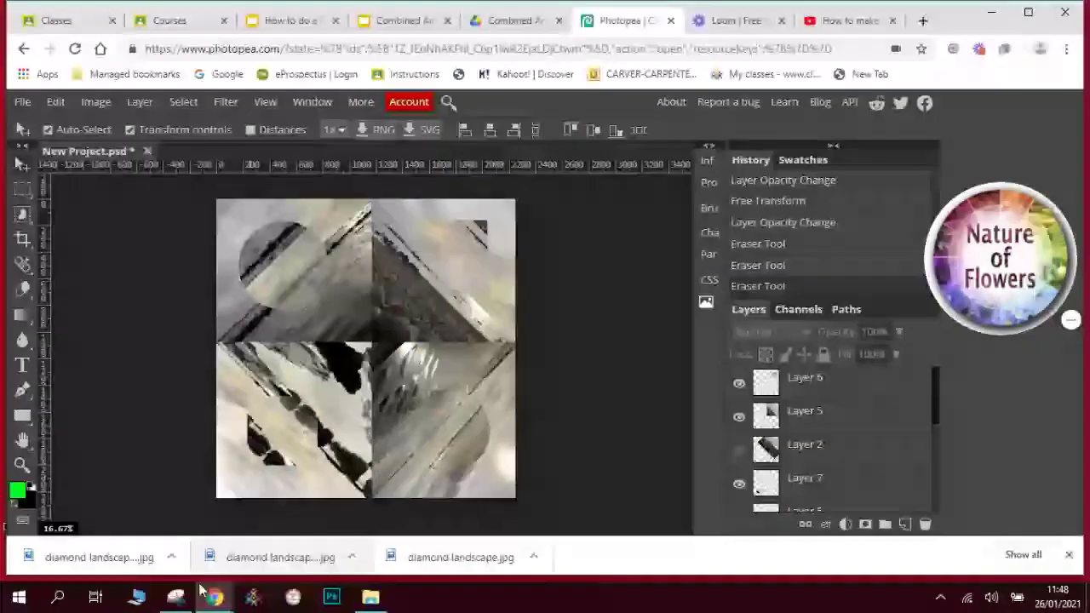
pyautogui.click(176, 596)
pyautogui.click(175, 91)
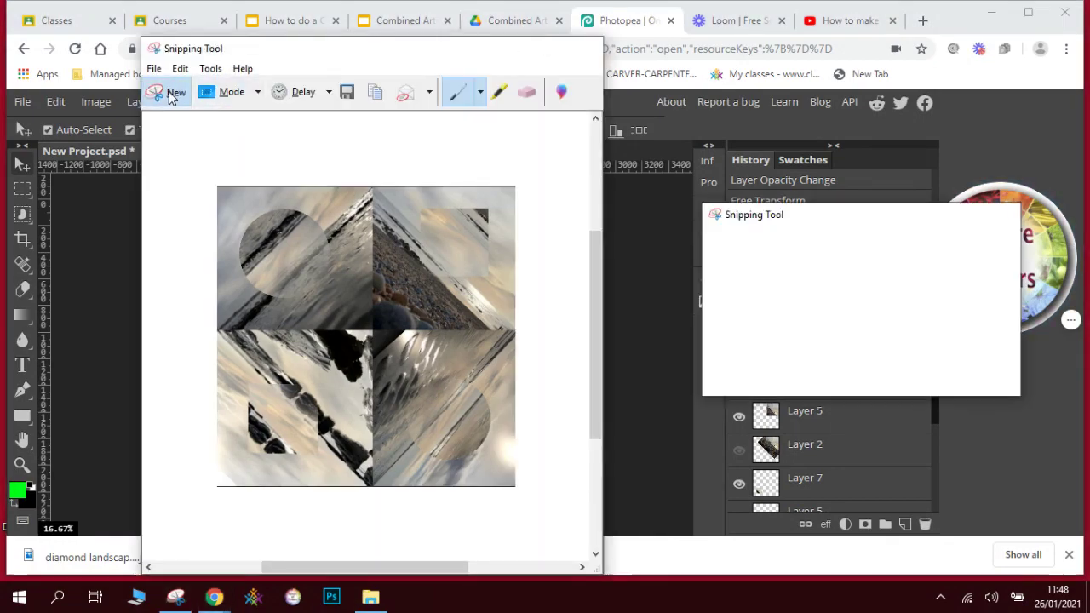
pyautogui.moveTo(10, 92); pyautogui.dragTo(923, 536)
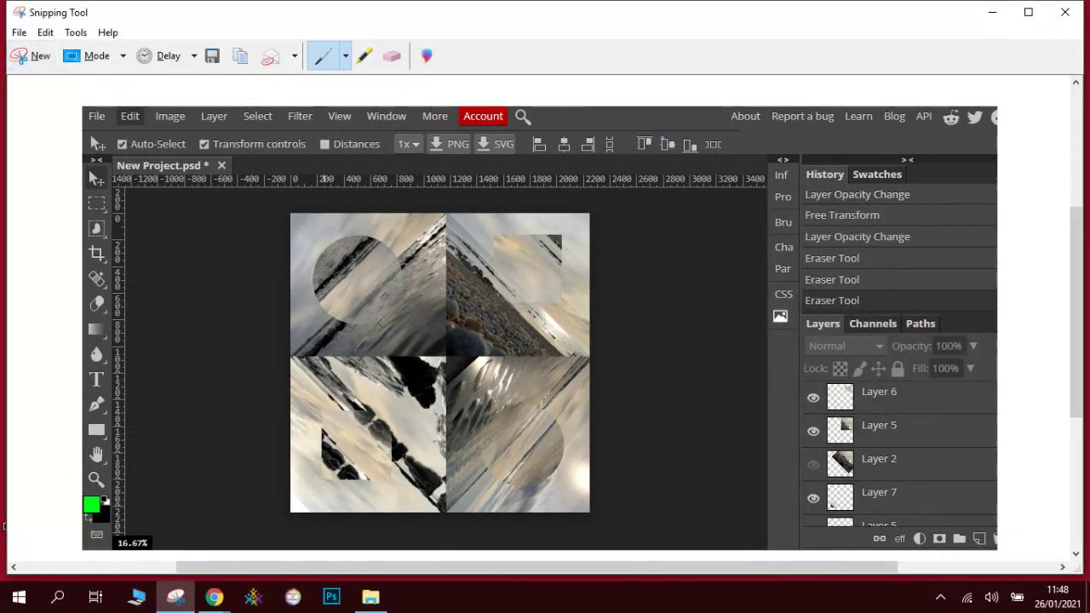
pyautogui.click(213, 599)
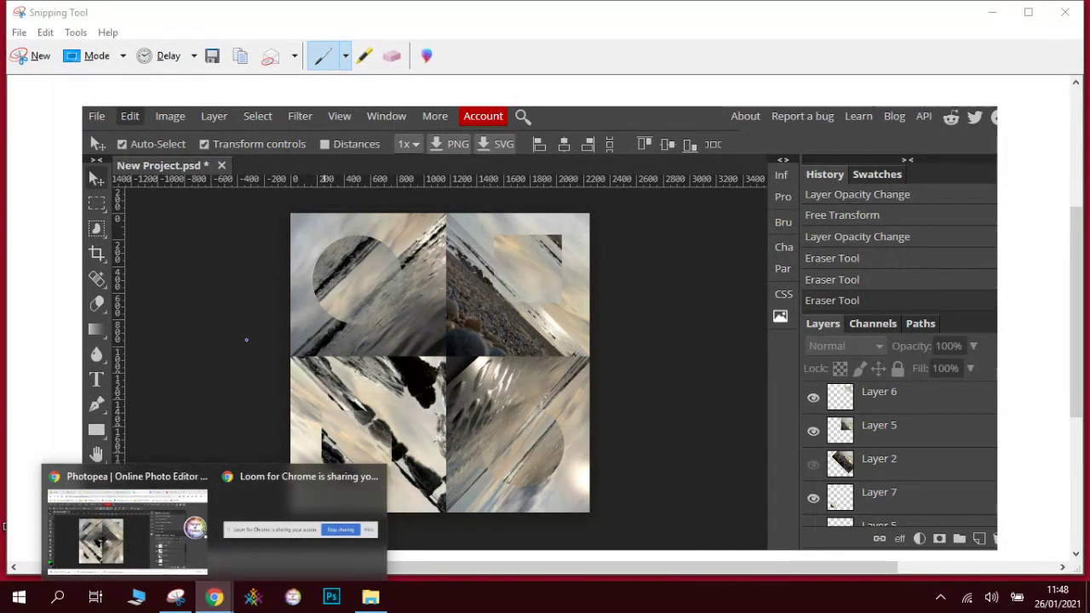
pyautogui.click(992, 12)
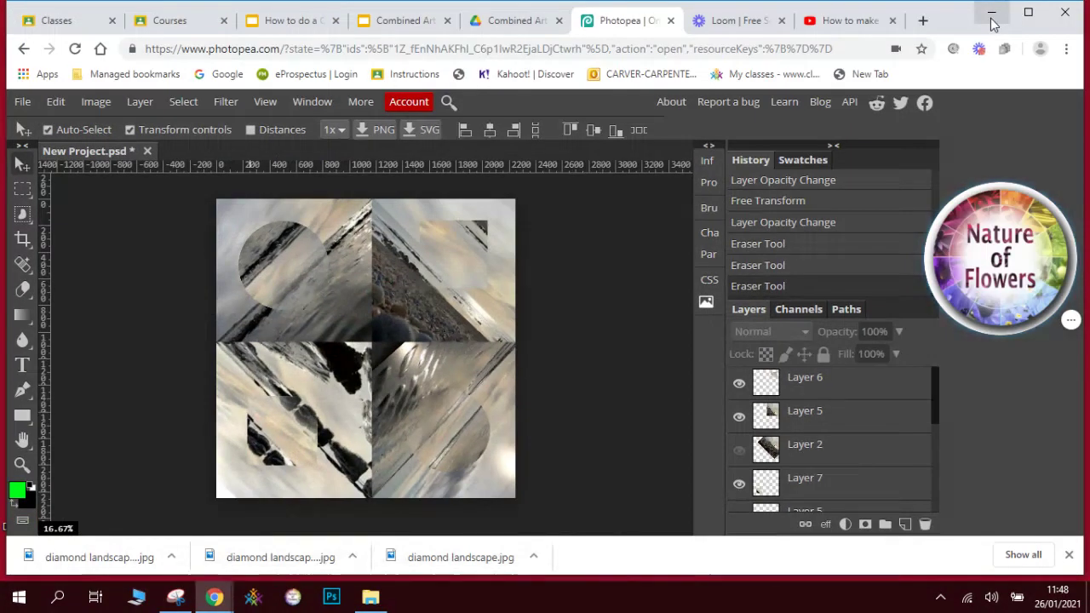
# Paste the workspace screenshot on slide 6 of the presentation and shrink it to fit below the title.
pyautogui.click(400, 20)
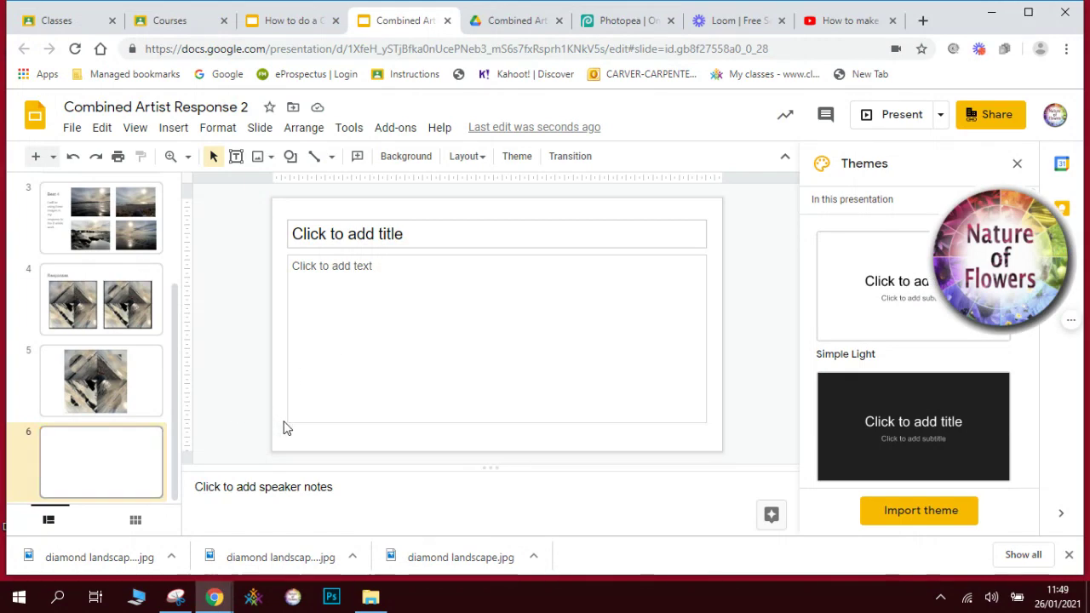
pyautogui.hotkey('ctrl', 'v')
pyautogui.moveTo(275, 215); pyautogui.dragTo(328, 243)
pyautogui.moveTo(397, 299); pyautogui.dragTo(339, 310)
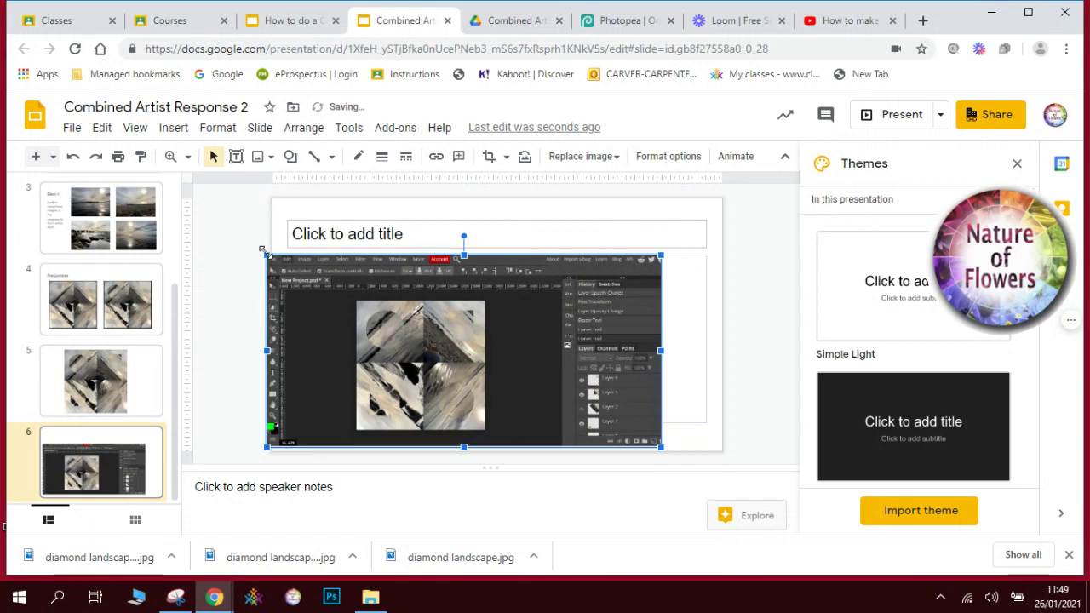
pyautogui.moveTo(266, 256); pyautogui.dragTo(346, 303)
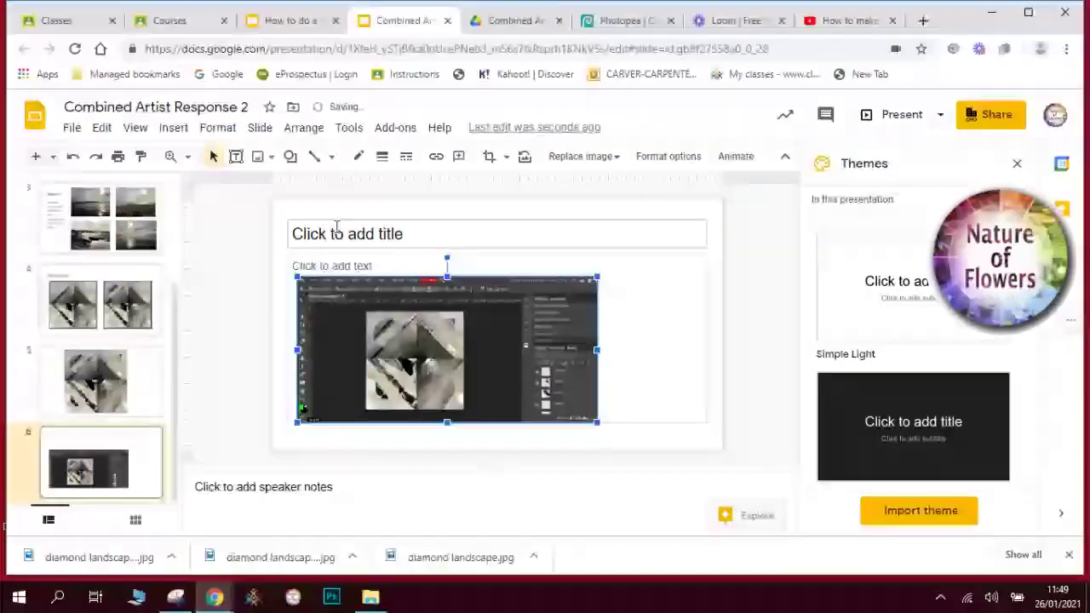
# Title slide 6 "How I made my response".
pyautogui.click(336, 230)
pyautogui.write('How I made ')
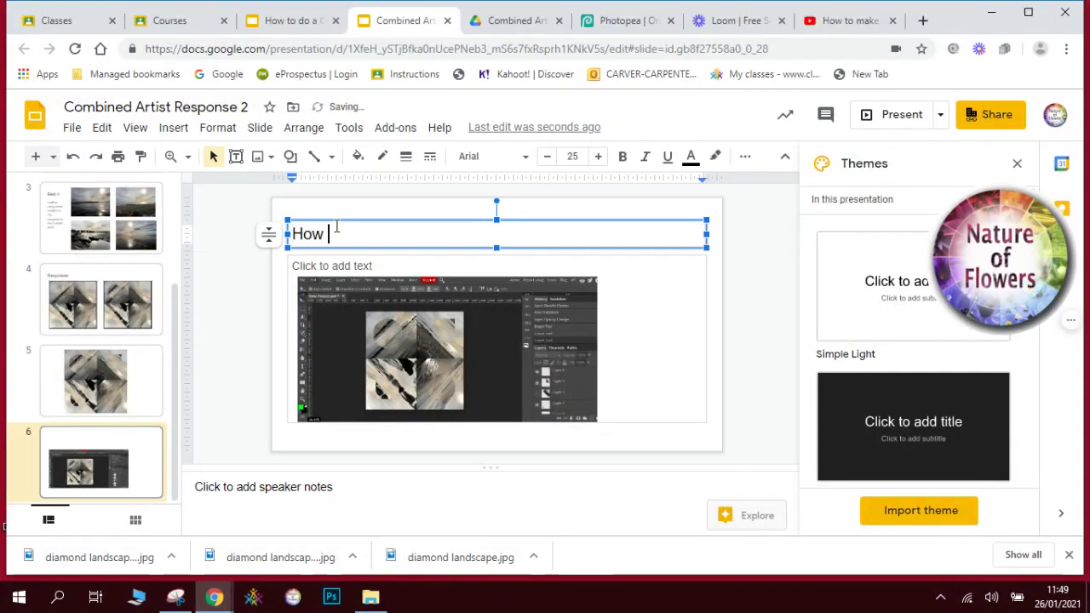
pyautogui.write('m')
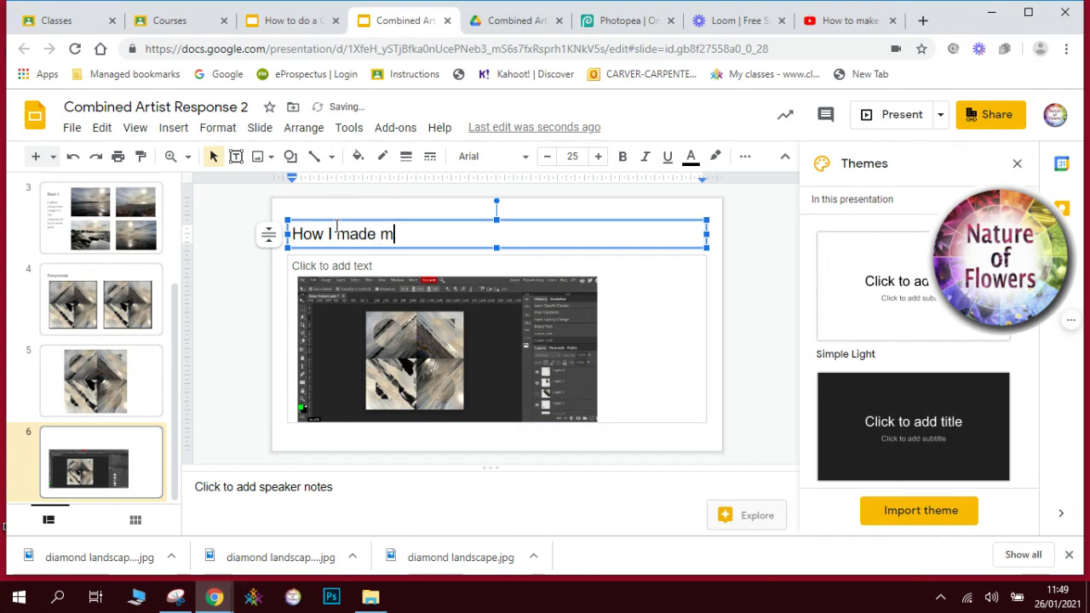
pyautogui.write('y response')
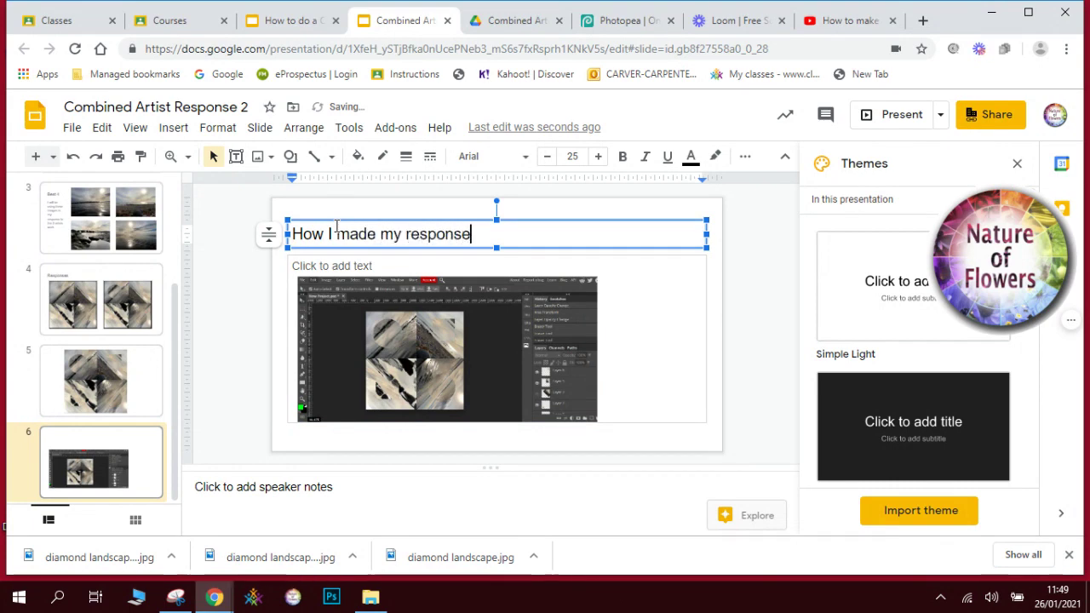
# Narrow slide 6's body text box to a column beside the screenshot, nudge the screenshot away from it, and open the box for text.
pyautogui.click(603, 289)
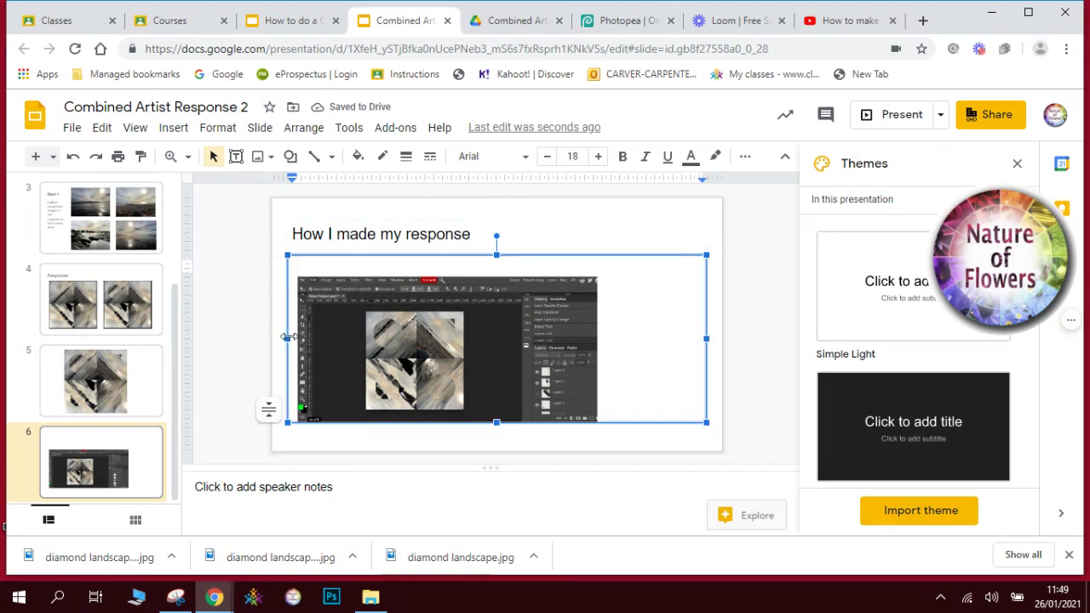
pyautogui.moveTo(287, 337); pyautogui.dragTo(605, 337)
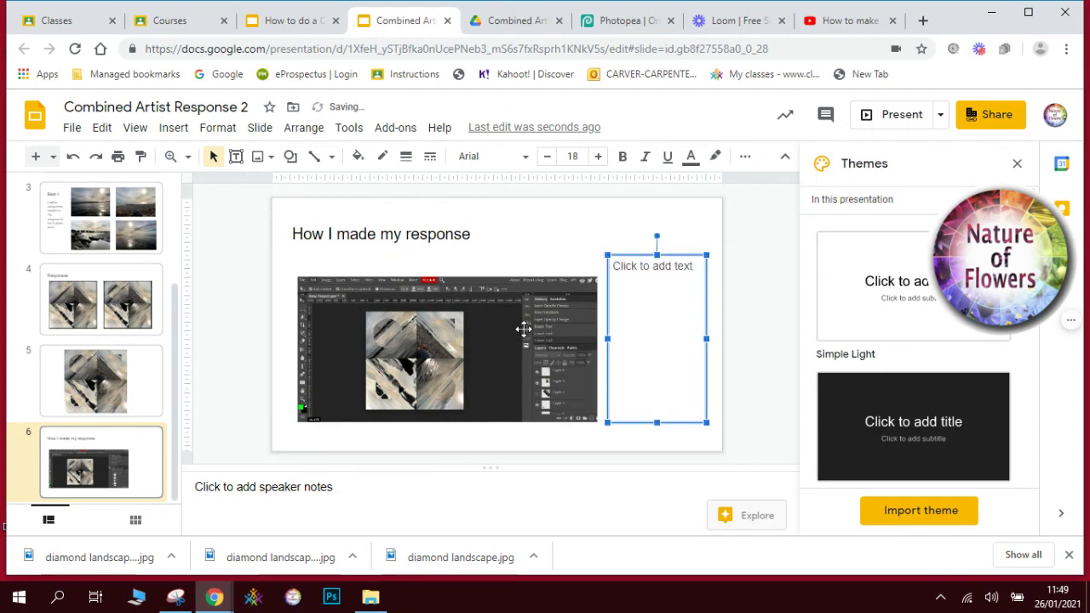
pyautogui.moveTo(524, 329); pyautogui.dragTo(505, 324)
pyautogui.click(632, 269)
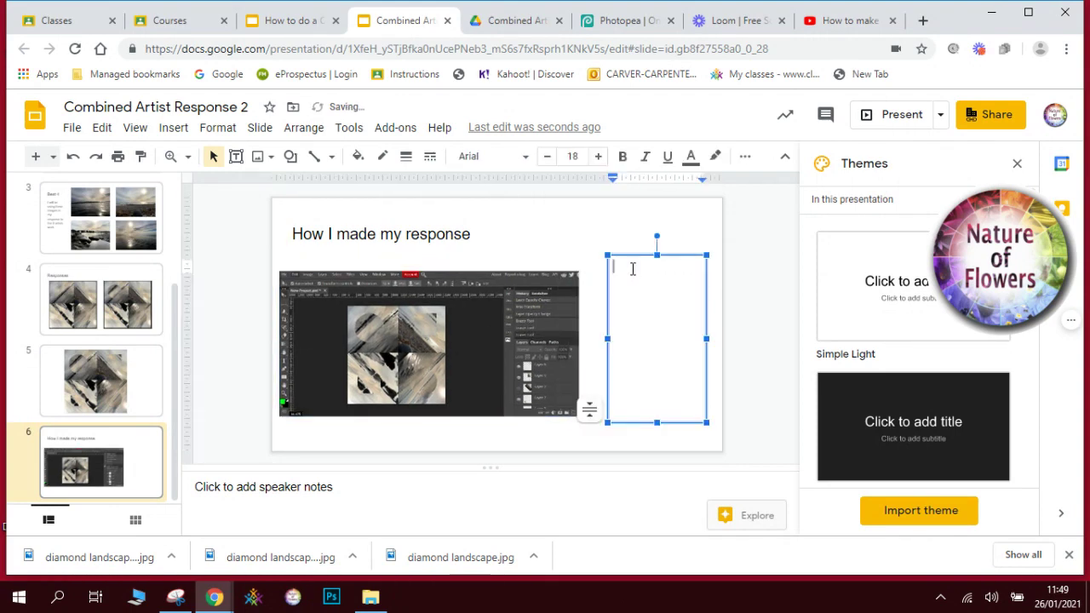